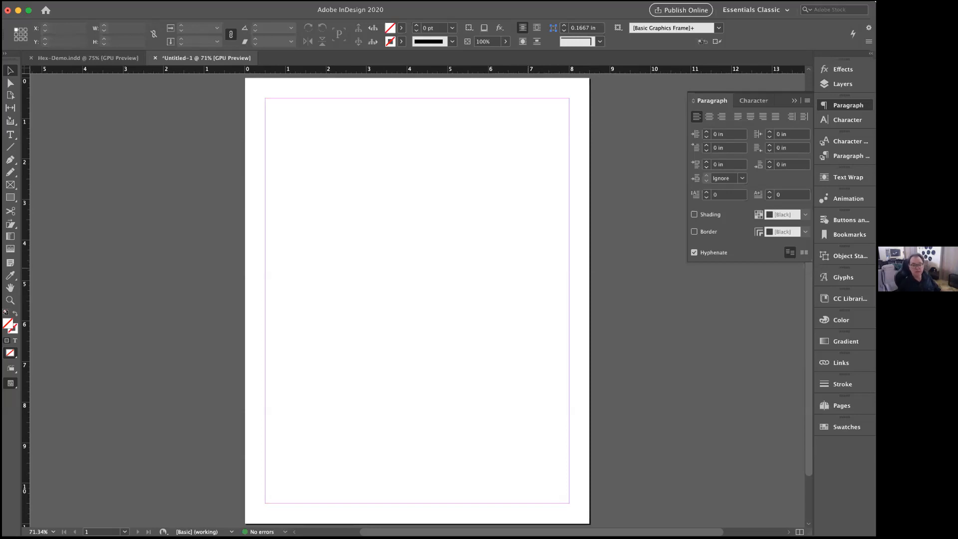
# Create a one-page portrait document of 51p0 by 66p0 with picas as the unit, and check its document setup.
pyautogui.press('super+n')
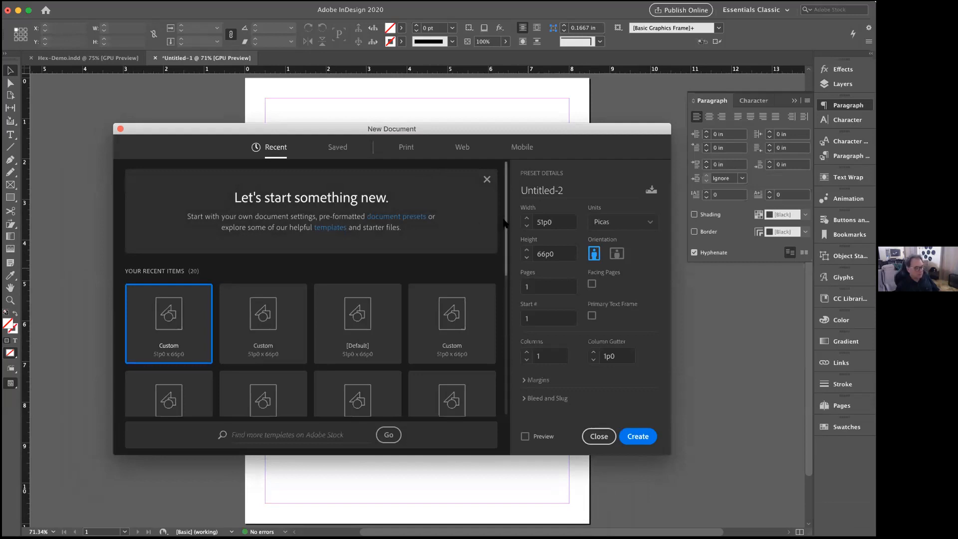
pyautogui.click(601, 223)
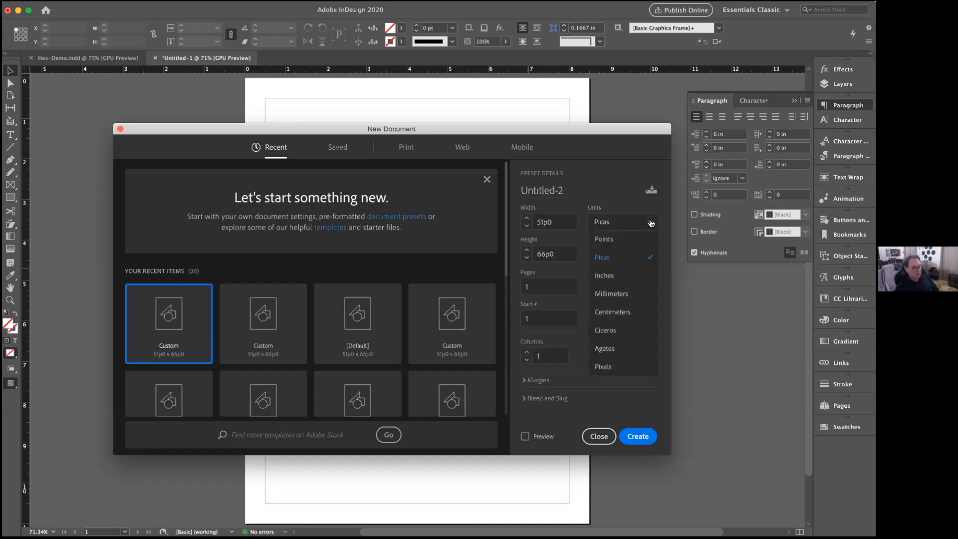
pyautogui.click(605, 276)
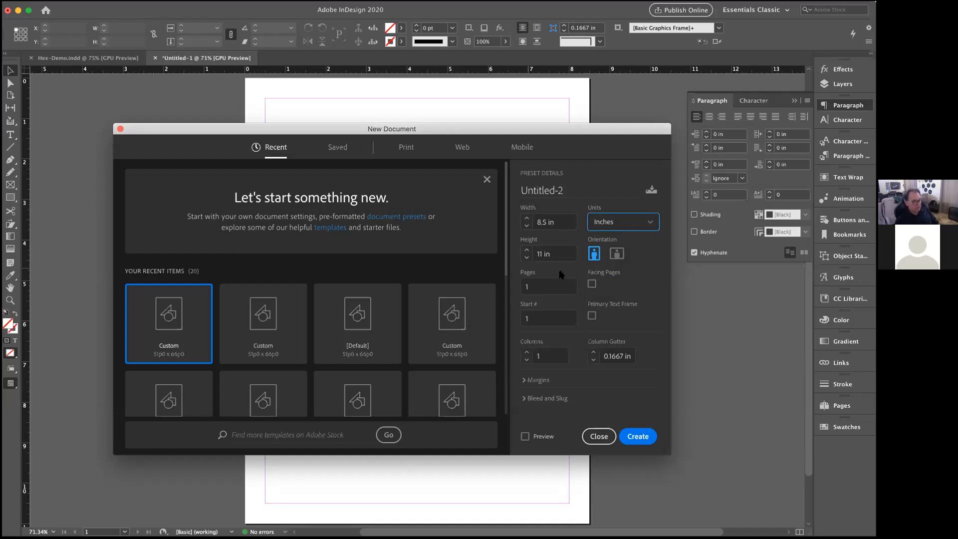
pyautogui.click(651, 222)
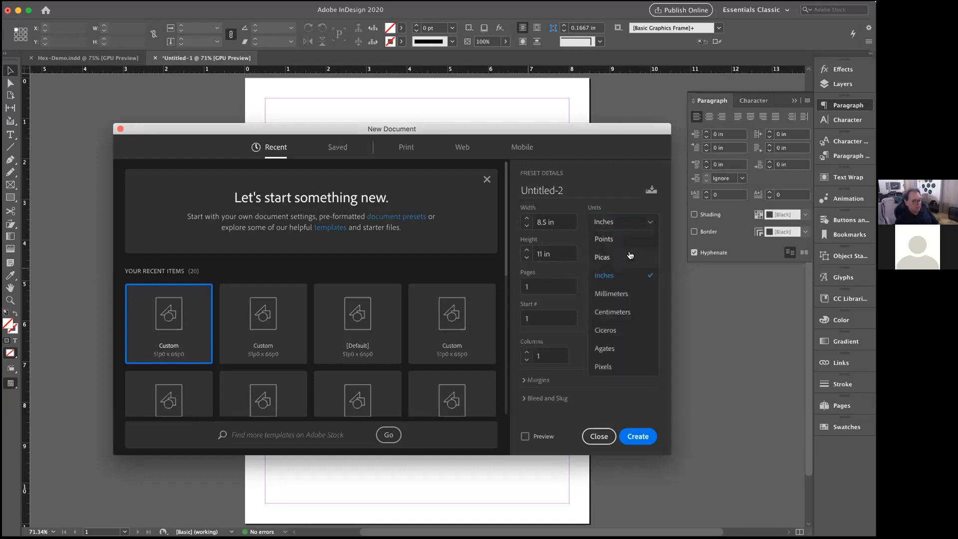
pyautogui.click(614, 261)
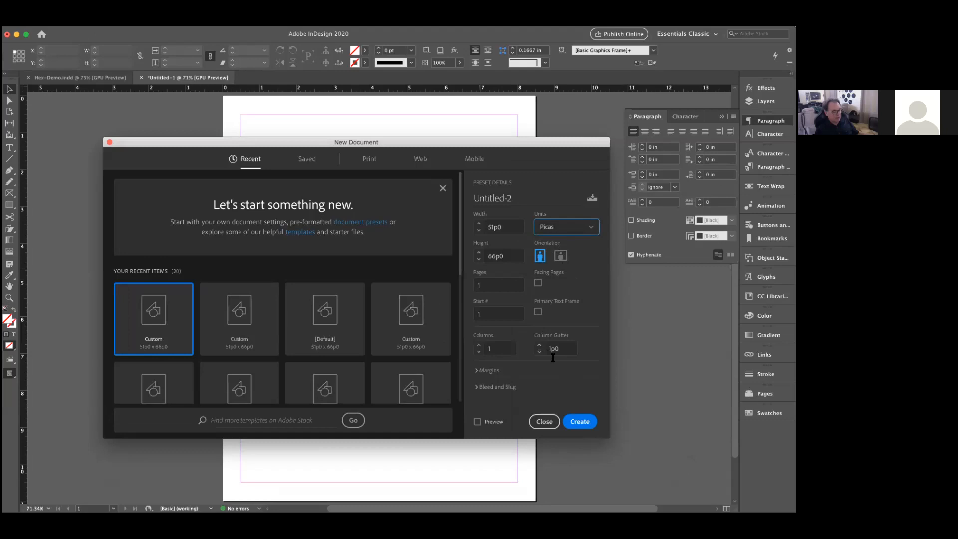
pyautogui.click(580, 421)
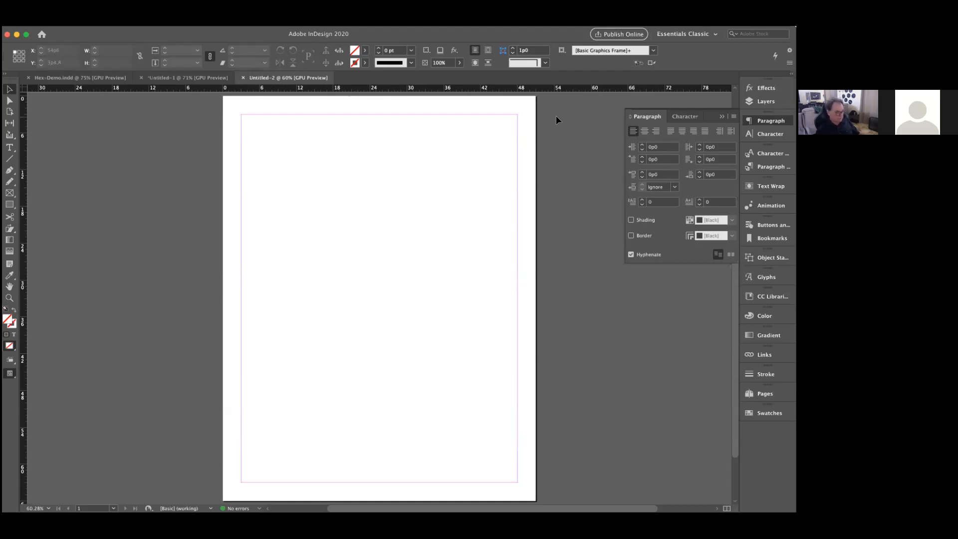
pyautogui.press('super+alt+p')
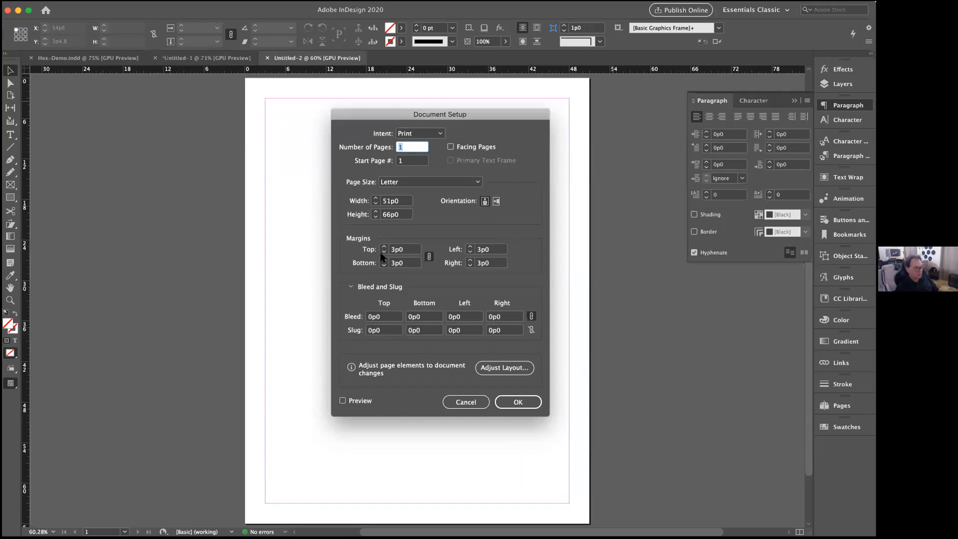
pyautogui.click(464, 402)
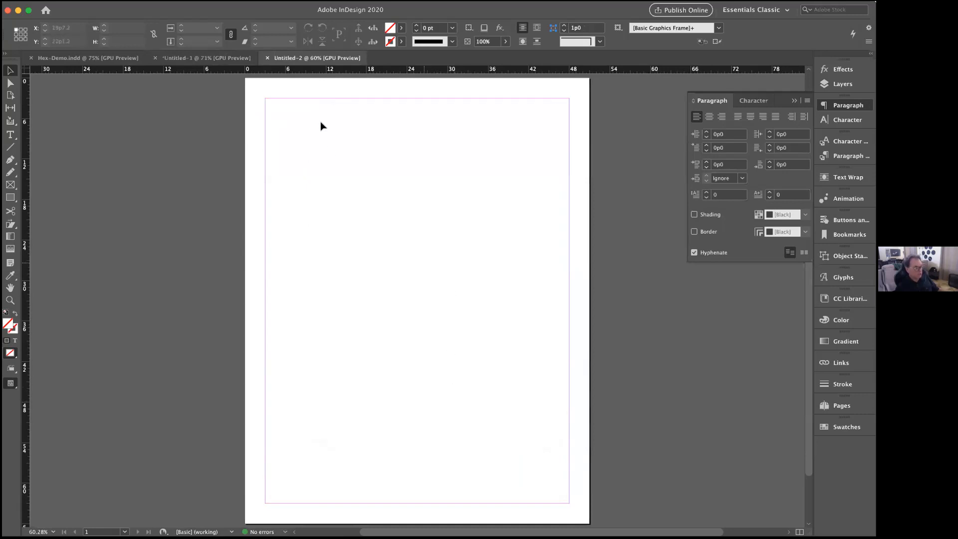
# Switch both the horizontal and vertical rulers to inches.
pyautogui.rightClick(308, 70)
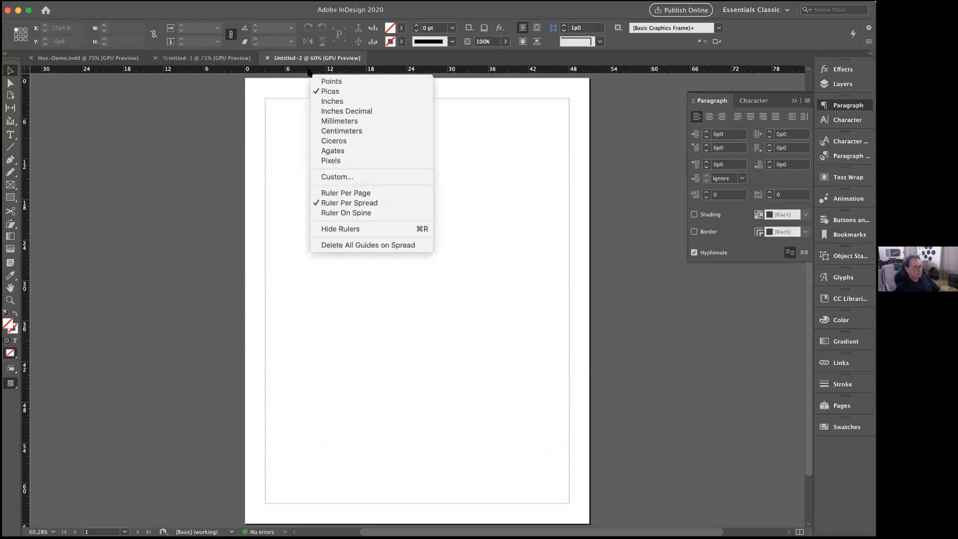
pyautogui.click(318, 102)
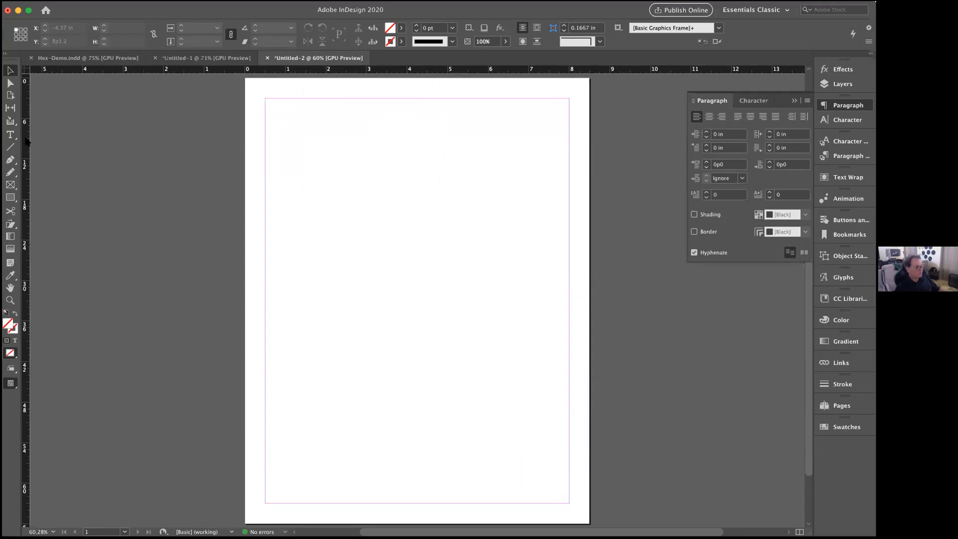
pyautogui.rightClick(26, 141)
pyautogui.click(37, 170)
# Draw a text frame about 7.5 by 5.7 in between the side margins and fill it with placeholder text.
pyautogui.click(10, 134)
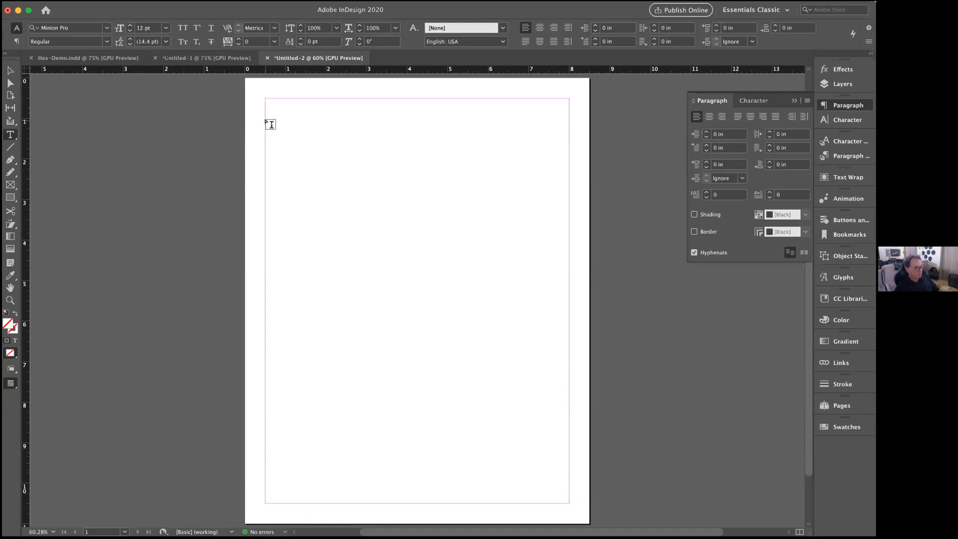
pyautogui.moveTo(264, 120); pyautogui.dragTo(568, 351)
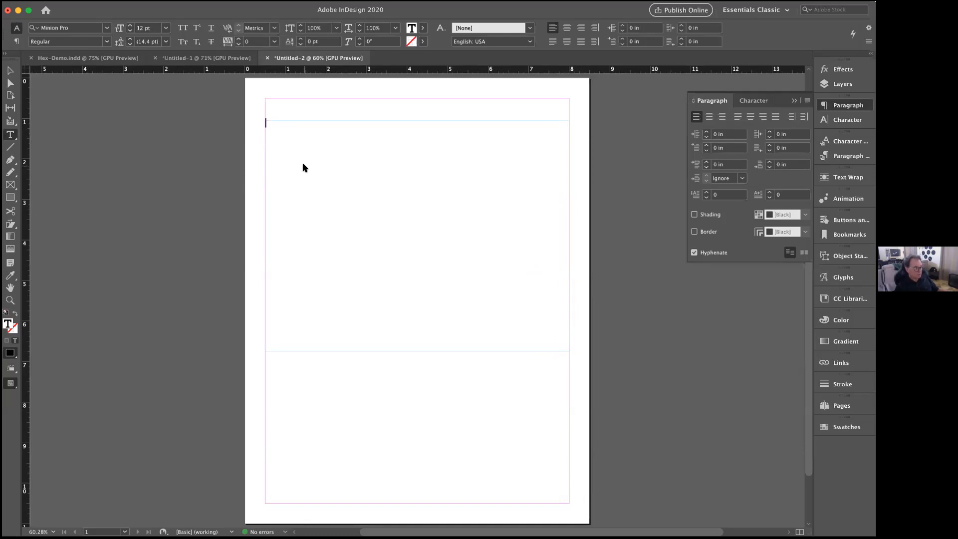
pyautogui.click(97, 1)
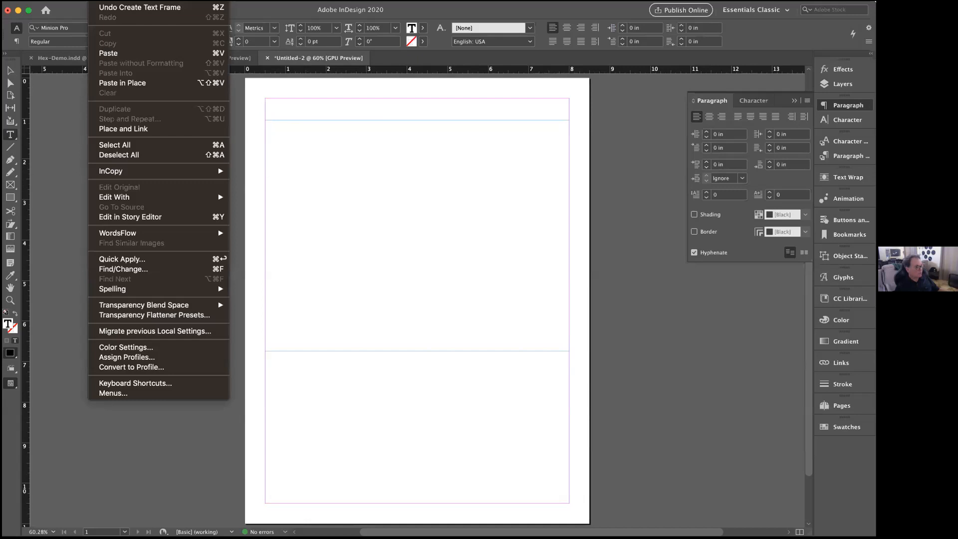
pyautogui.moveTo(153, 1)
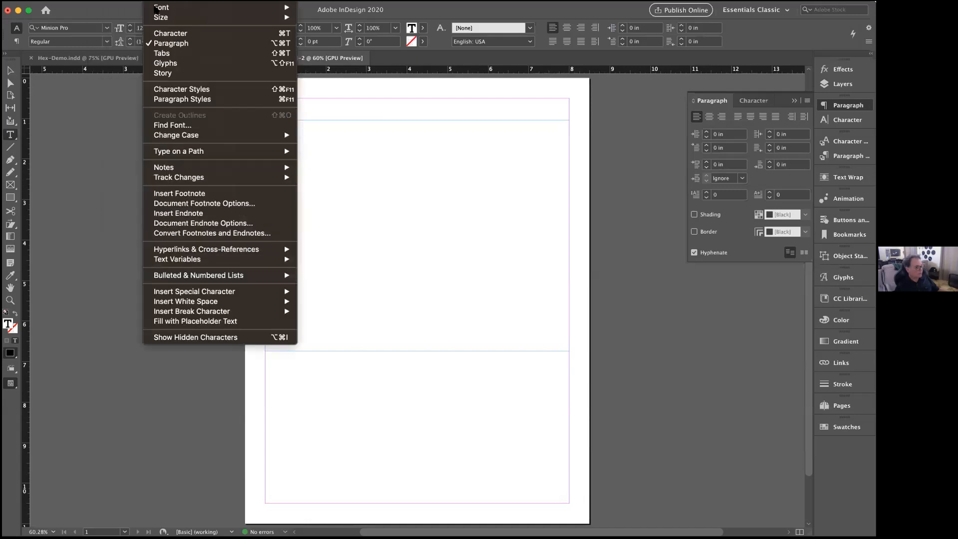
pyautogui.click(190, 321)
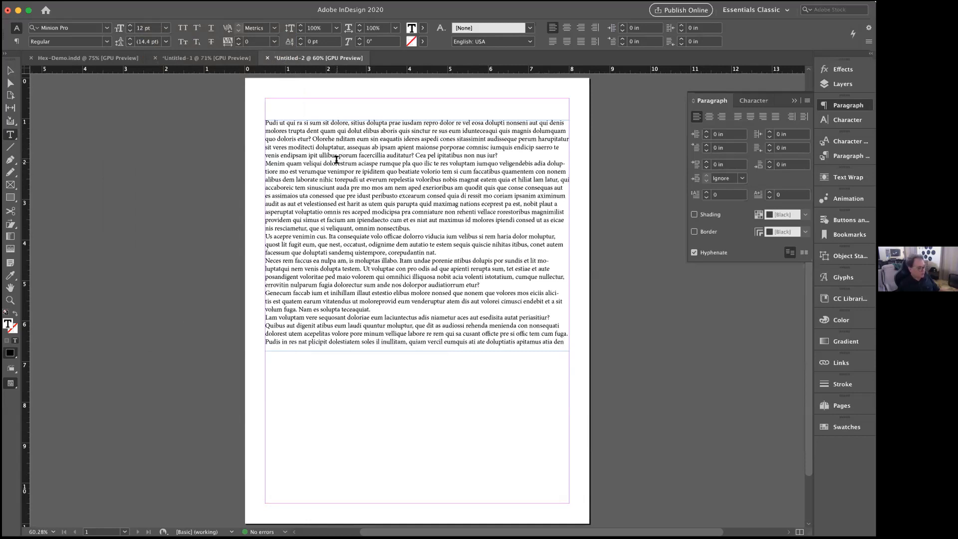
# Set all the placeholder text in the frame to Akzidenz-Grotesk Pro Regular.
pyautogui.doubleClick(337, 159)
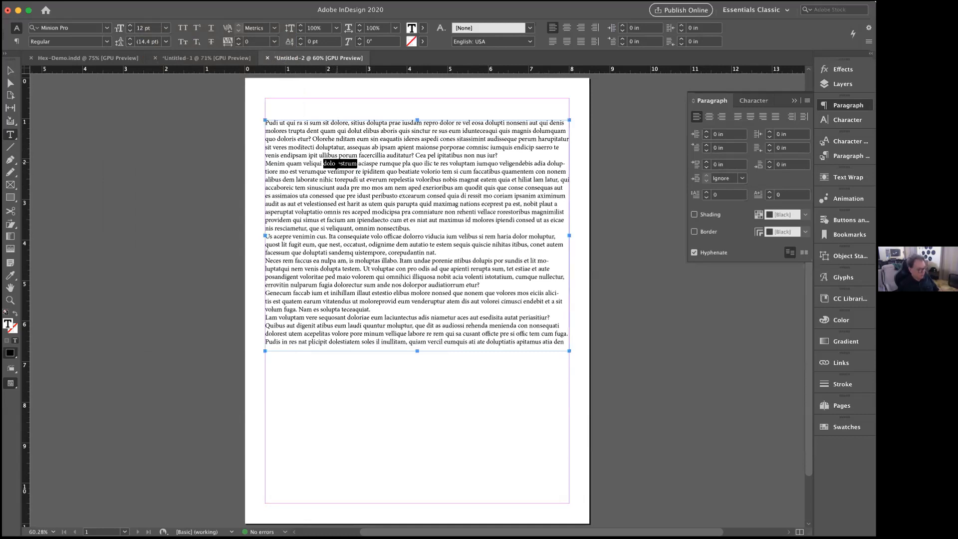
pyautogui.press('super+a')
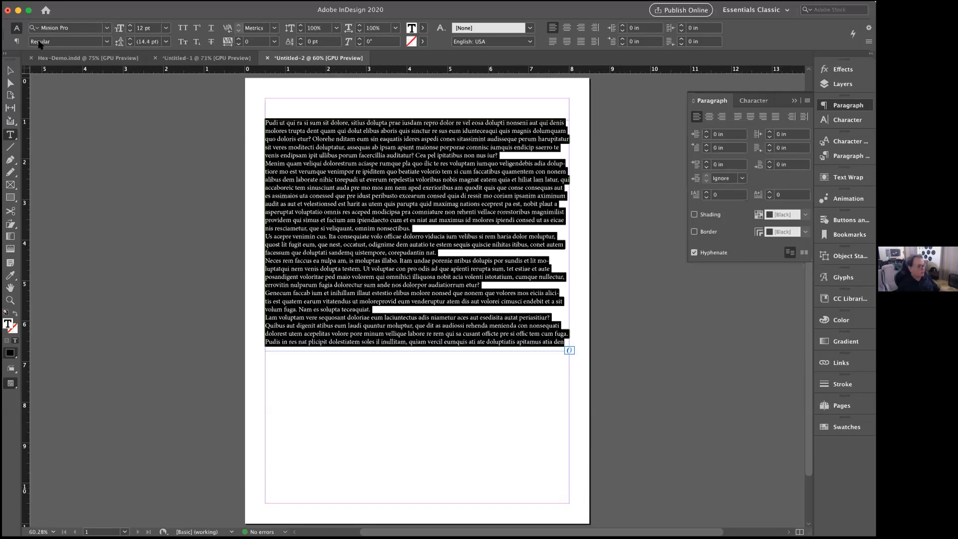
pyautogui.click(79, 27)
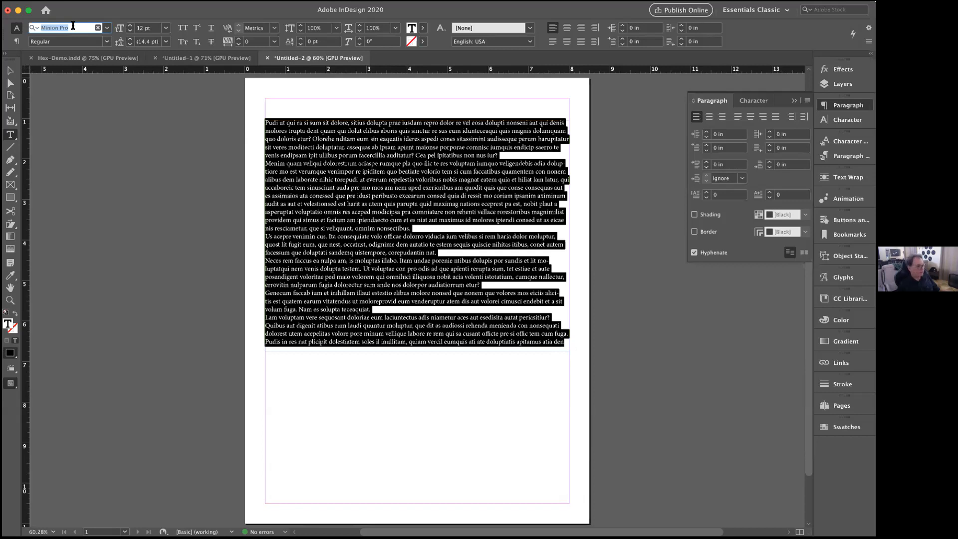
pyautogui.click(44, 41)
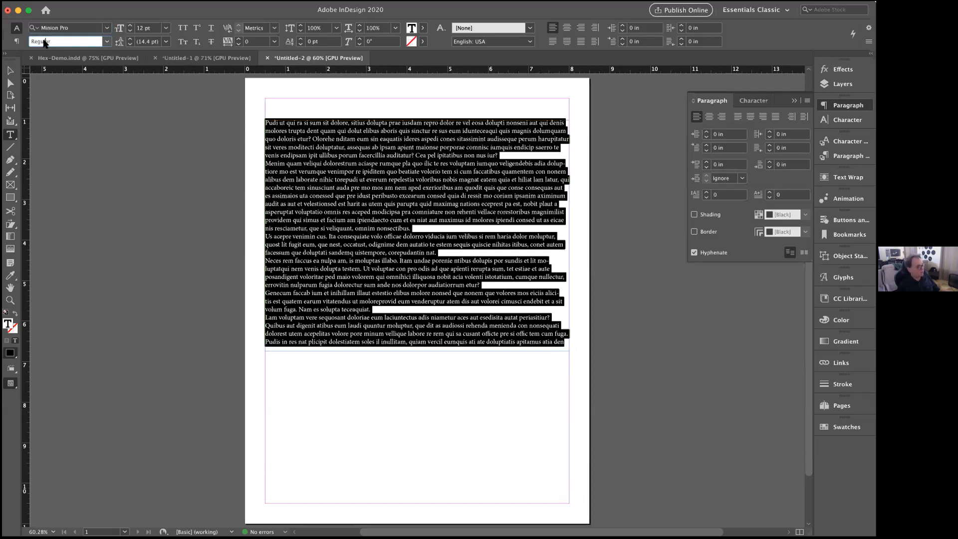
pyautogui.click(106, 43)
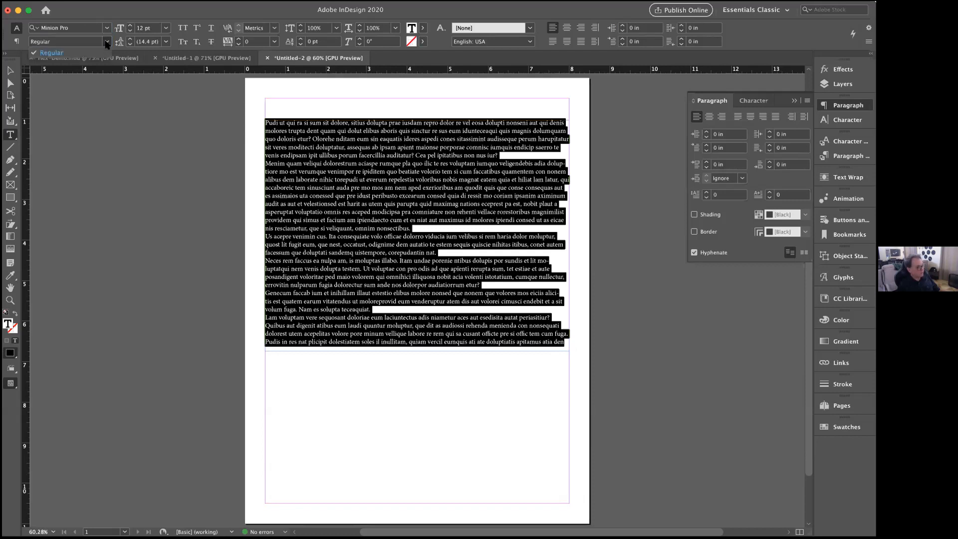
pyautogui.click(67, 54)
pyautogui.click(72, 28)
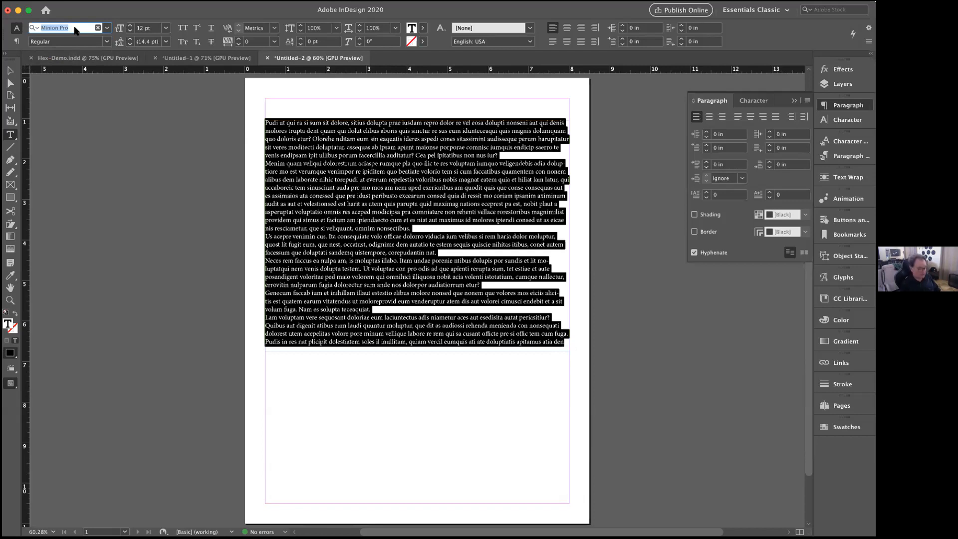
pyautogui.write('akz')
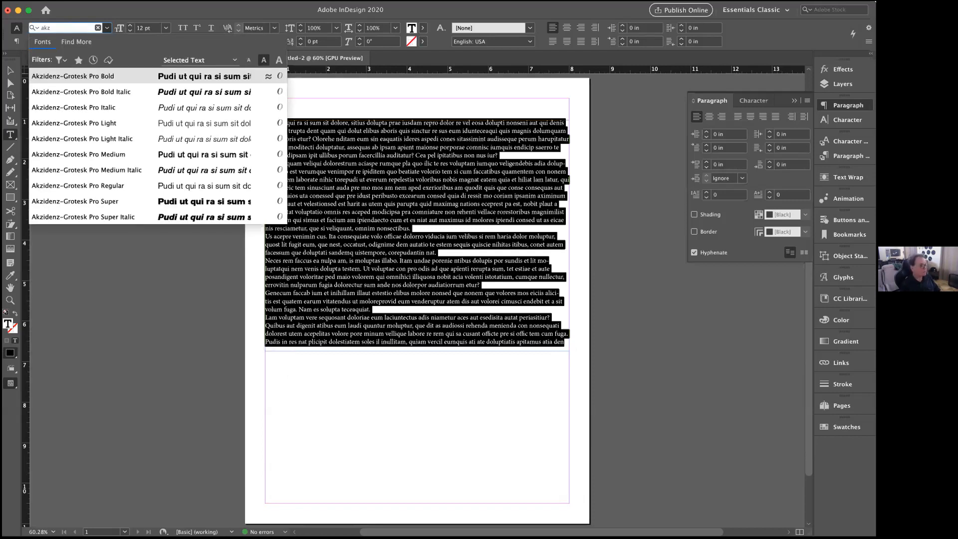
pyautogui.click(64, 188)
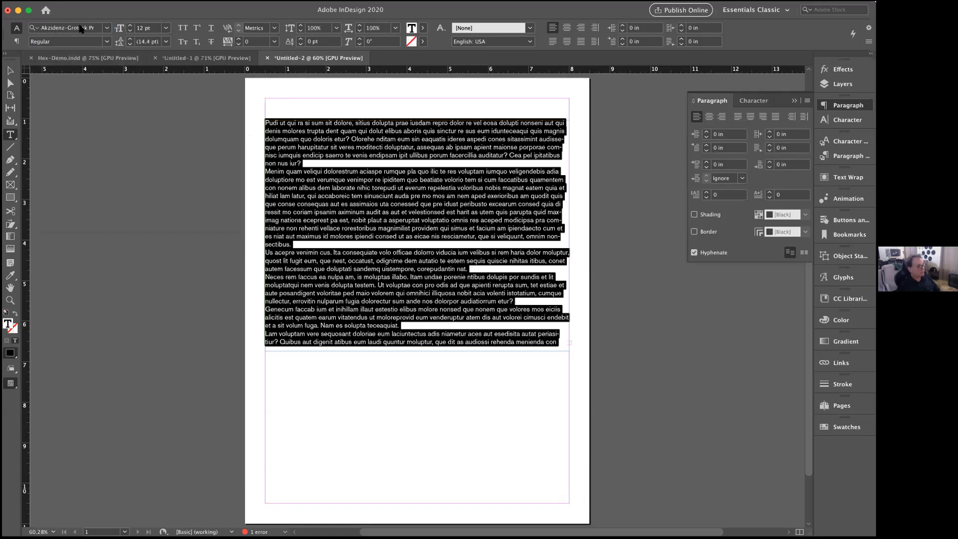
pyautogui.click(107, 42)
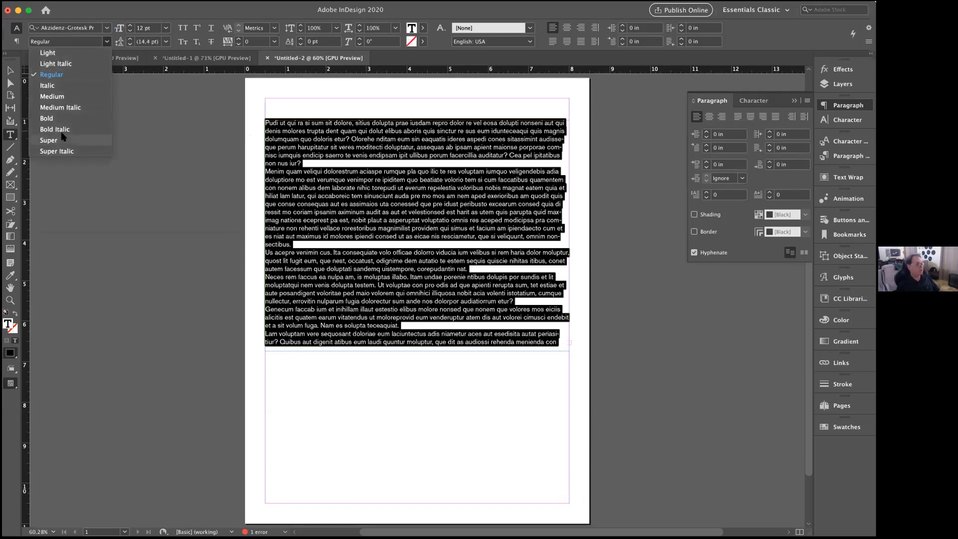
pyautogui.click(60, 76)
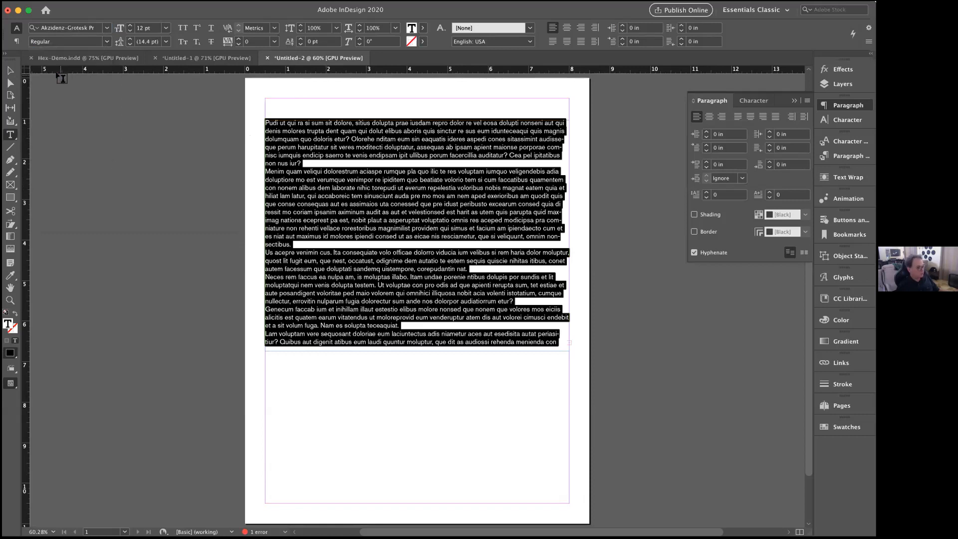
# Insert a blank line after each of the first three paragraphs.
pyautogui.click(305, 161)
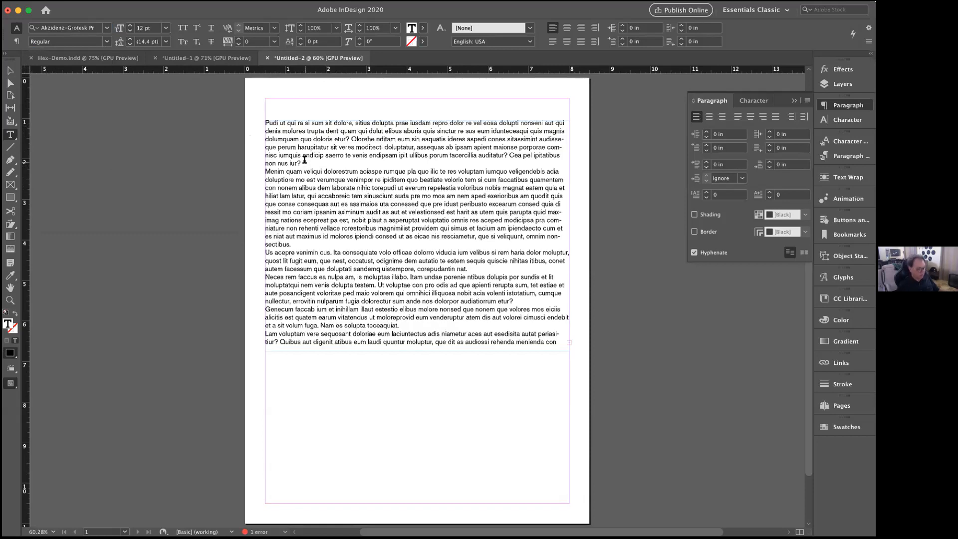
pyautogui.press('Return')
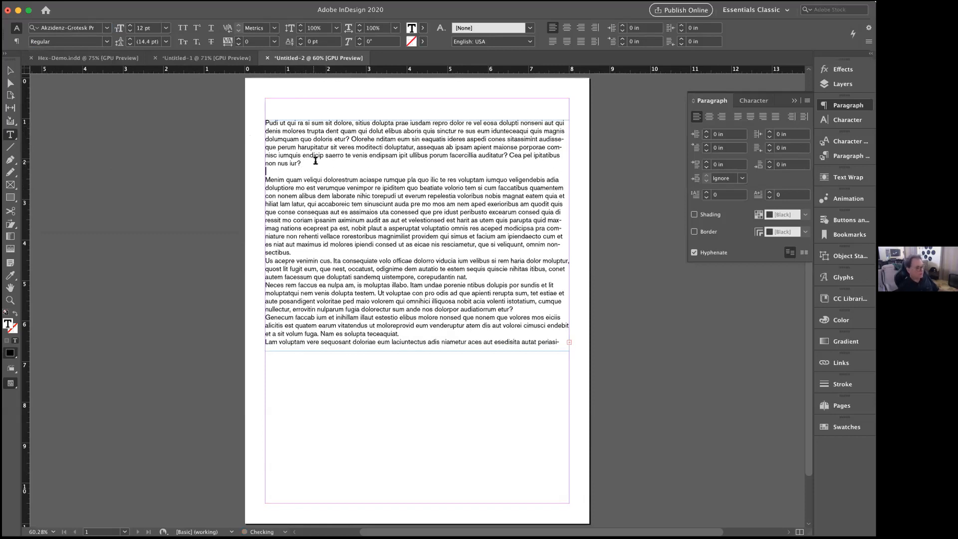
pyautogui.click(293, 252)
pyautogui.press('Return')
pyautogui.click(470, 284)
pyautogui.press('Return')
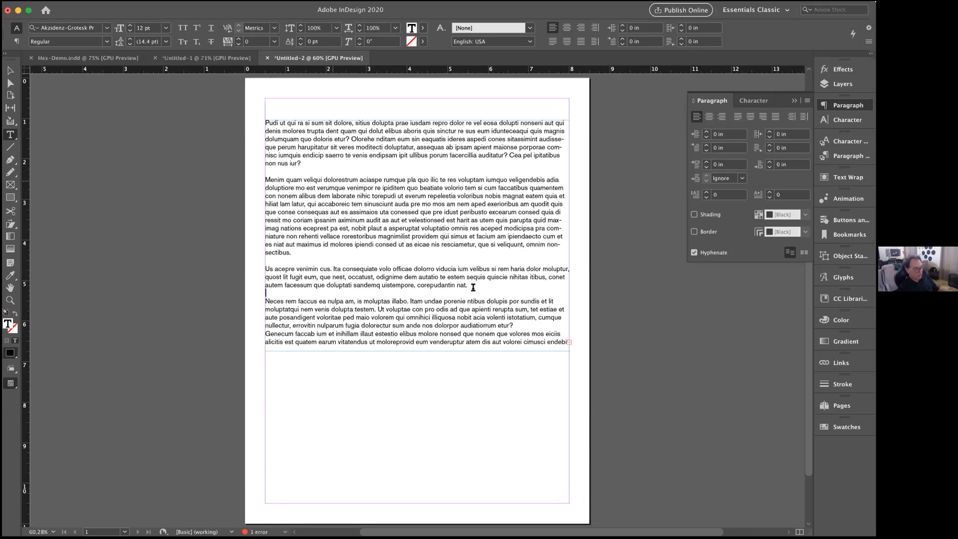
# Extend the text frame downward to a height of about 7.85 in so it holds the overset text.
pyautogui.click(569, 342)
pyautogui.press('Escape')
pyautogui.click(10, 70)
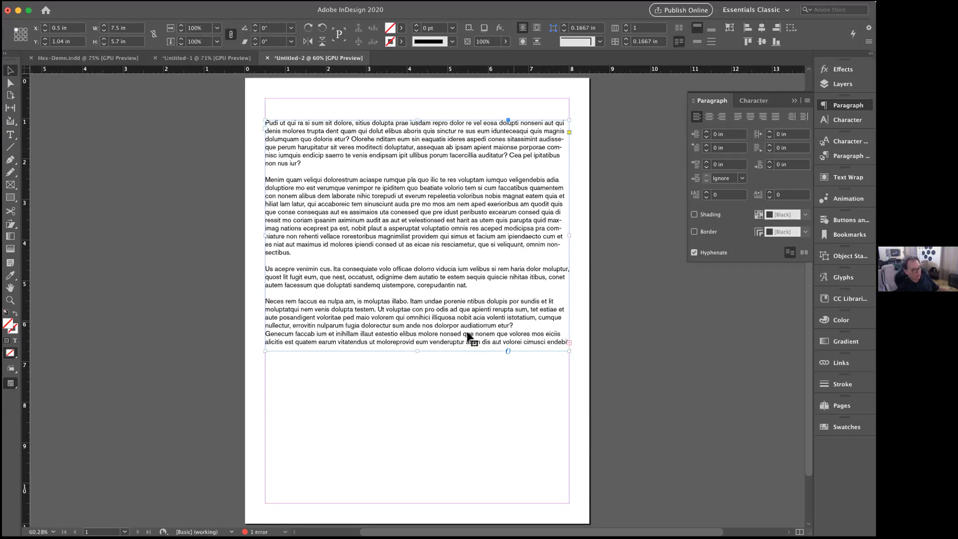
pyautogui.moveTo(412, 352); pyautogui.dragTo(421, 438)
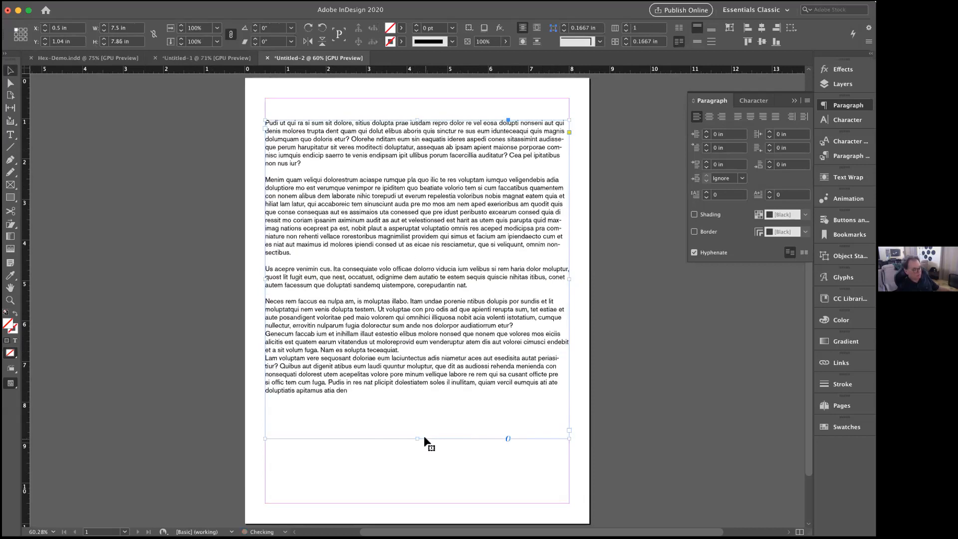
# Insert a blank line after the fourth and fifth paragraphs.
pyautogui.doubleClick(513, 325)
pyautogui.press('Return')
pyautogui.click(403, 358)
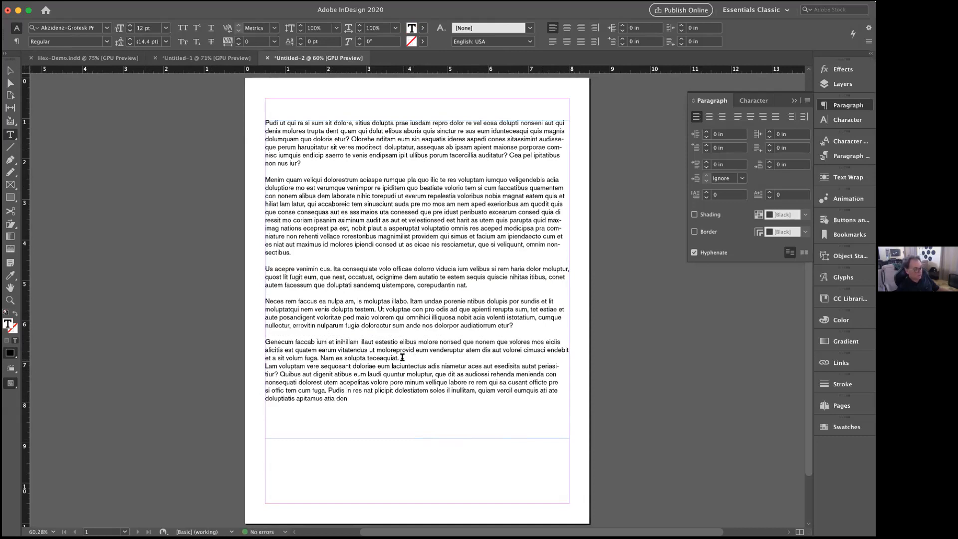
pyautogui.press('Return')
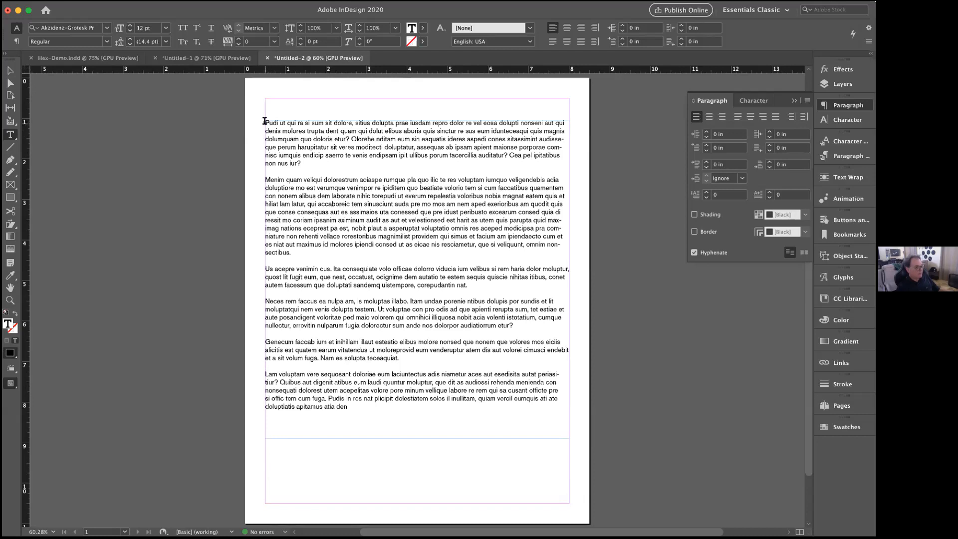
# Give the opening paragraph a one-character drop cap three lines deep.
pyautogui.moveTo(265, 120); pyautogui.dragTo(270, 123)
pyautogui.click(868, 43)
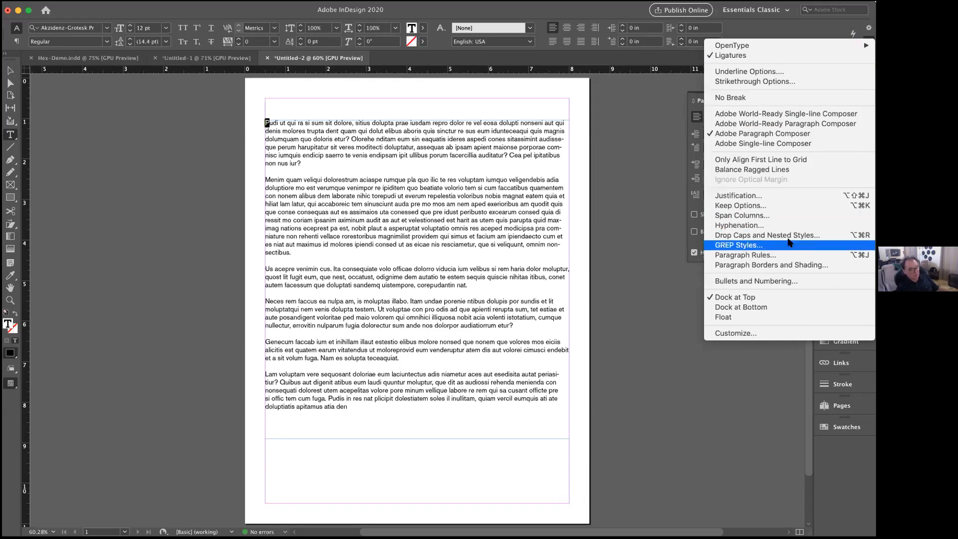
pyautogui.click(740, 236)
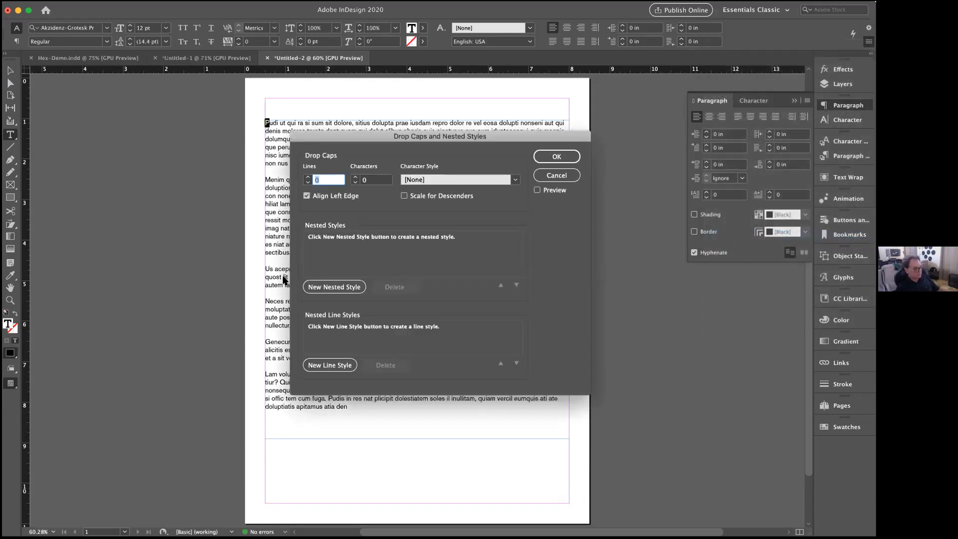
pyautogui.click(536, 190)
pyautogui.moveTo(386, 139); pyautogui.dragTo(475, 139)
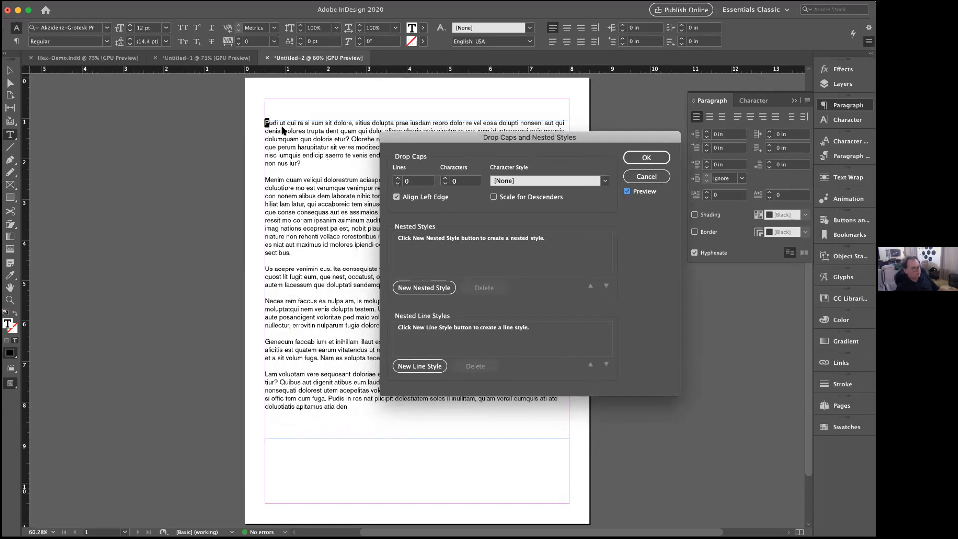
pyautogui.click(397, 178)
pyautogui.click(397, 178)
pyautogui.click(397, 178)
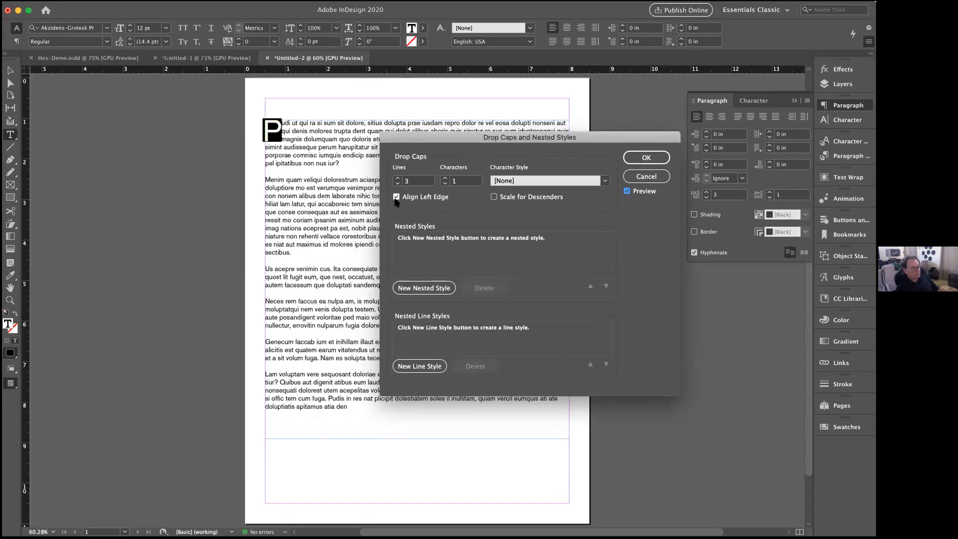
pyautogui.click(395, 198)
pyautogui.click(647, 158)
pyautogui.click(290, 146)
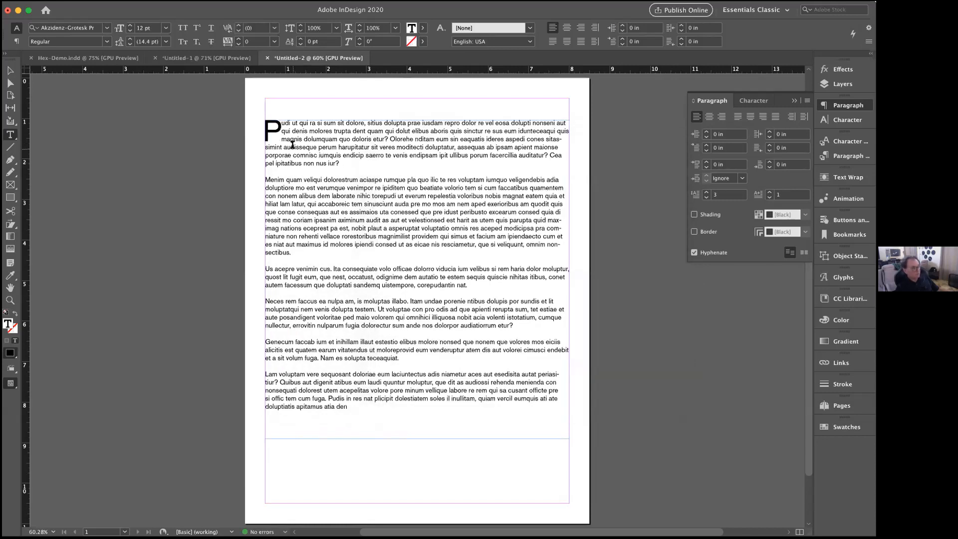
# Set the drop cap P to a heavier weight of the Akzidenz-Grotesk Pro font.
pyautogui.moveTo(282, 125); pyautogui.dragTo(263, 126)
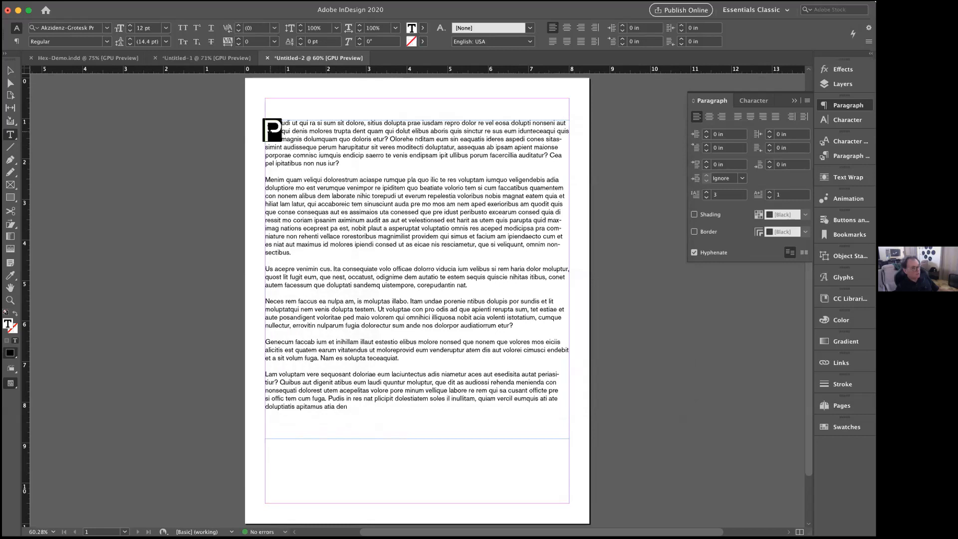
pyautogui.click(106, 42)
pyautogui.click(85, 141)
pyautogui.click(366, 162)
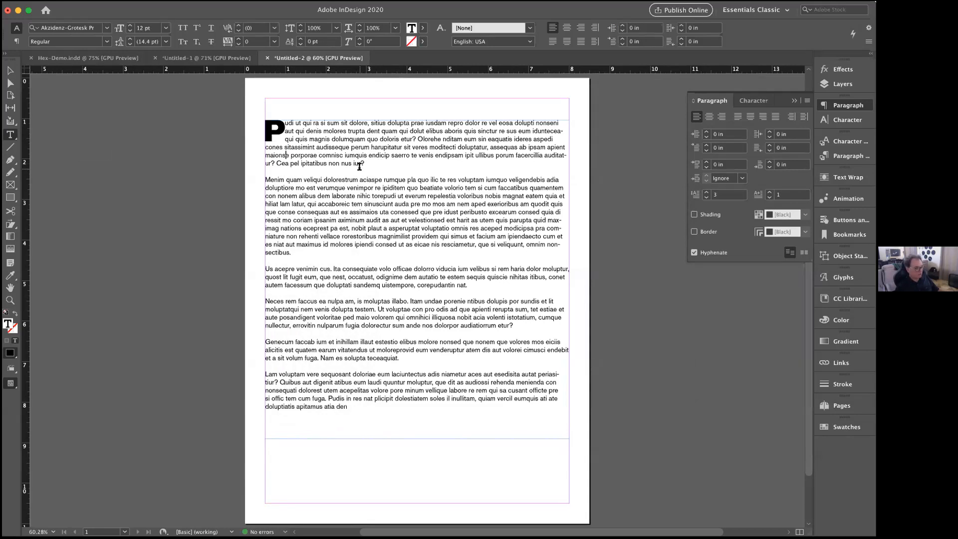
# Underline the phrase "nobit plaut a asperuptat" in the second paragraph.
pyautogui.click(10, 70)
pyautogui.click(279, 212)
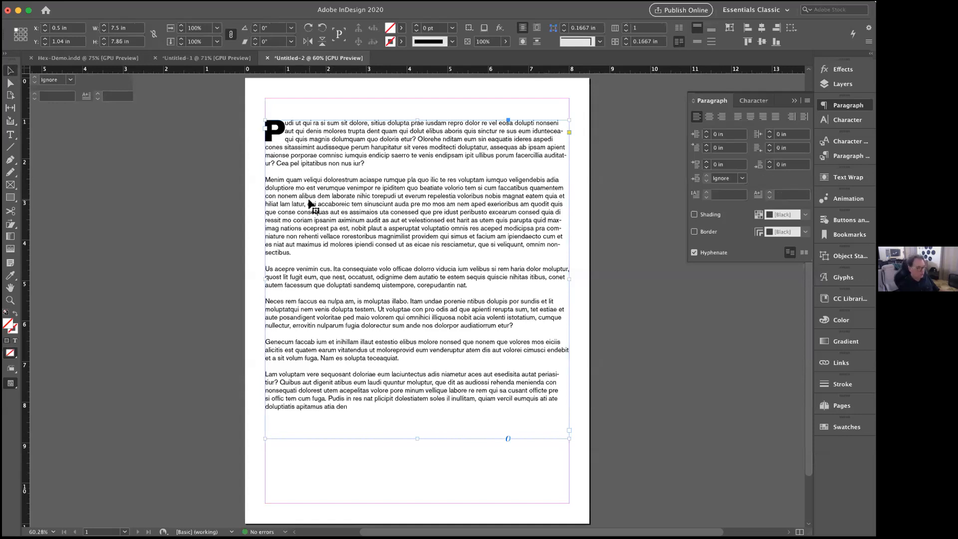
pyautogui.press('super+equal')
pyautogui.press('super+equal')
pyautogui.press('super+equal')
pyautogui.press('super+equal')
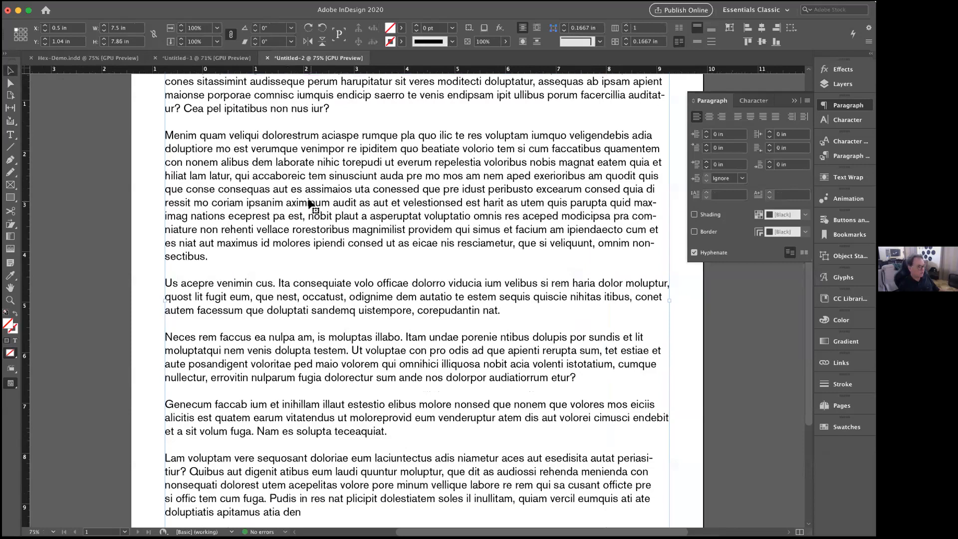
pyautogui.scroll(3, 310, 203)
pyautogui.hscroll(2, 309, 203)
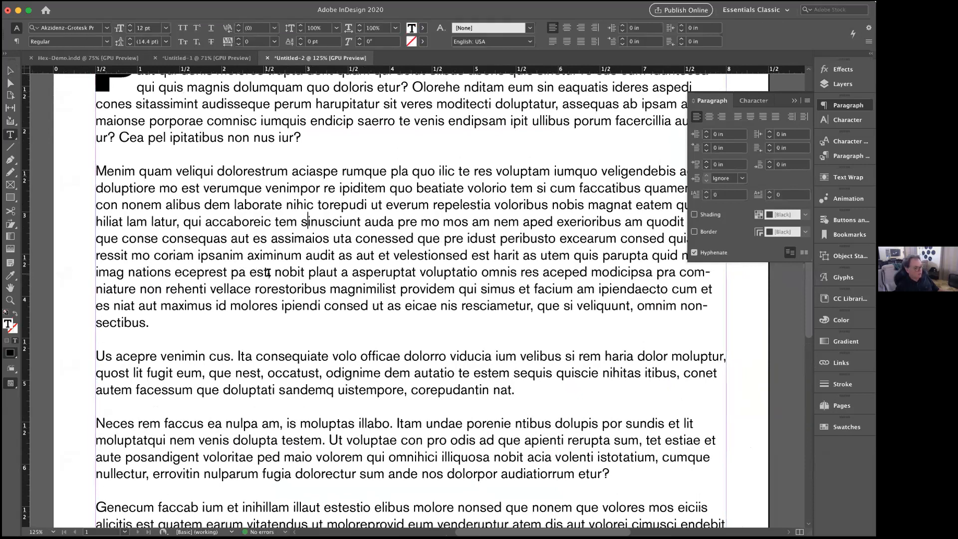
pyautogui.moveTo(274, 272); pyautogui.dragTo(416, 271)
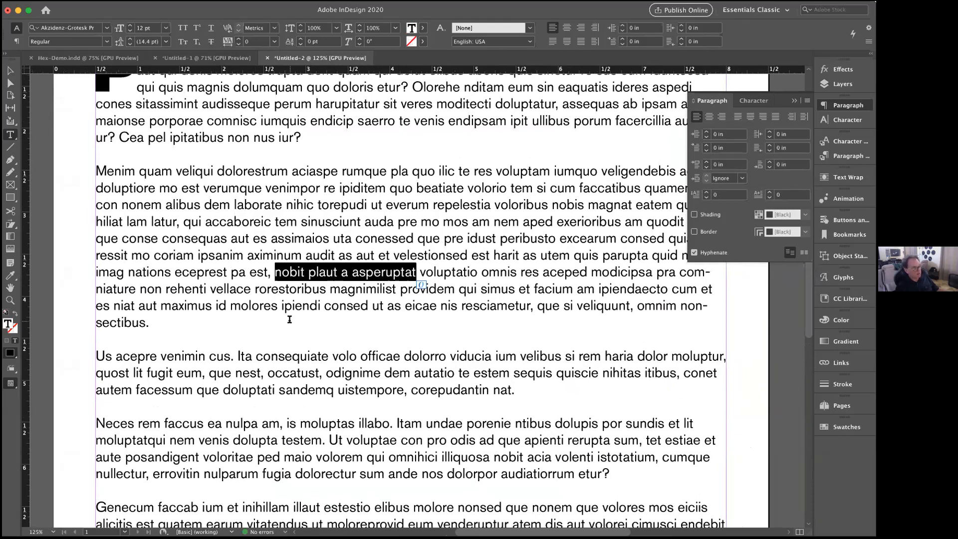
pyautogui.click(297, 272)
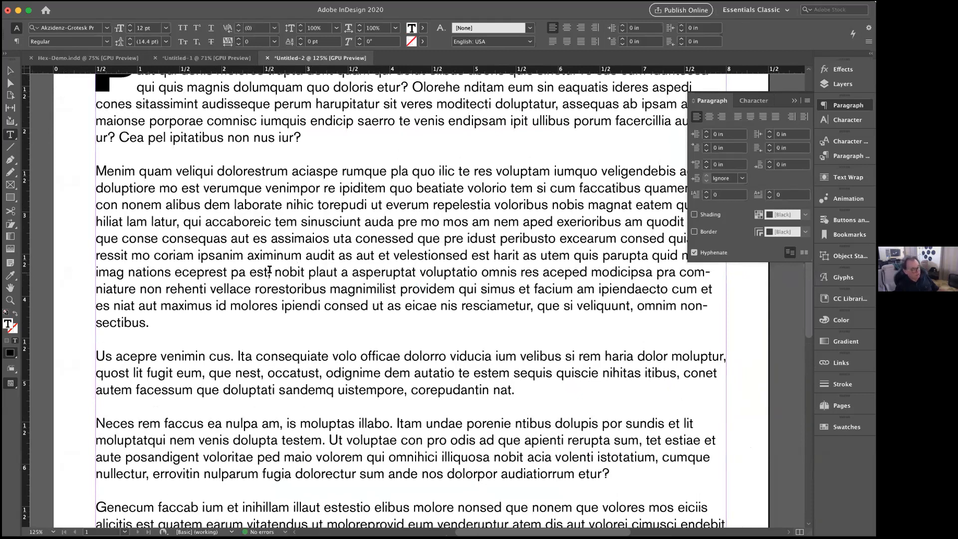
pyautogui.moveTo(272, 270); pyautogui.dragTo(417, 272)
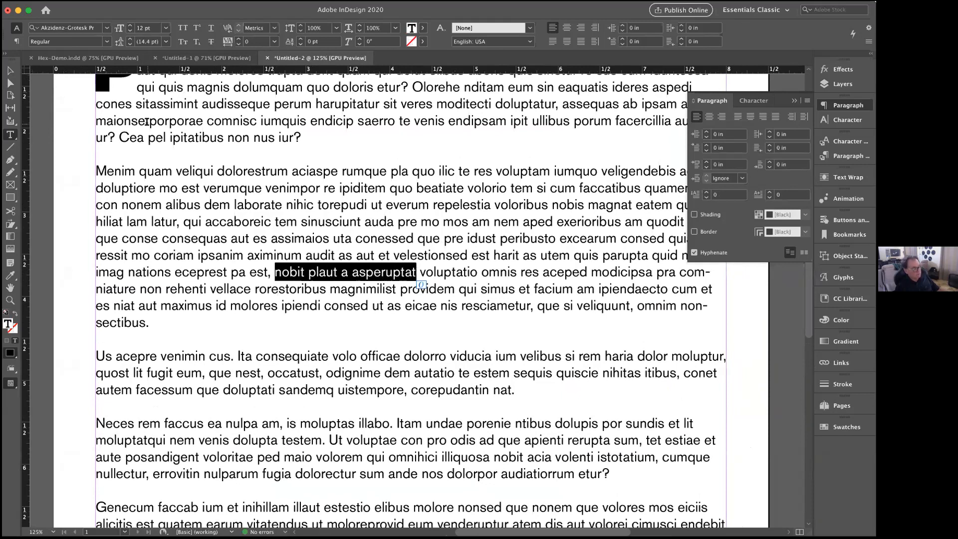
pyautogui.click(210, 28)
pyautogui.click(243, 243)
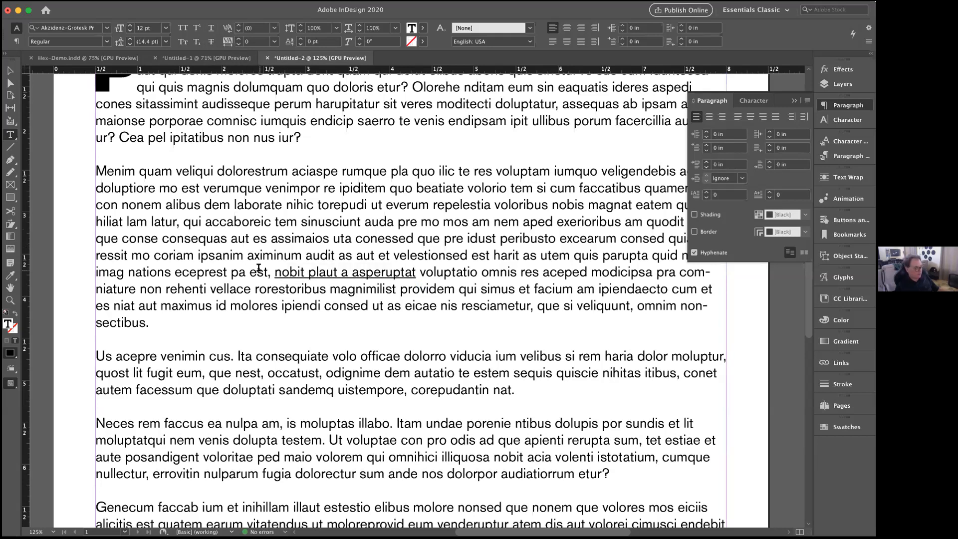
# Set the underline weight of the phrase "nobit plaut a asperuptat" to 16 pt with the preview on.
pyautogui.moveTo(271, 274); pyautogui.dragTo(416, 272)
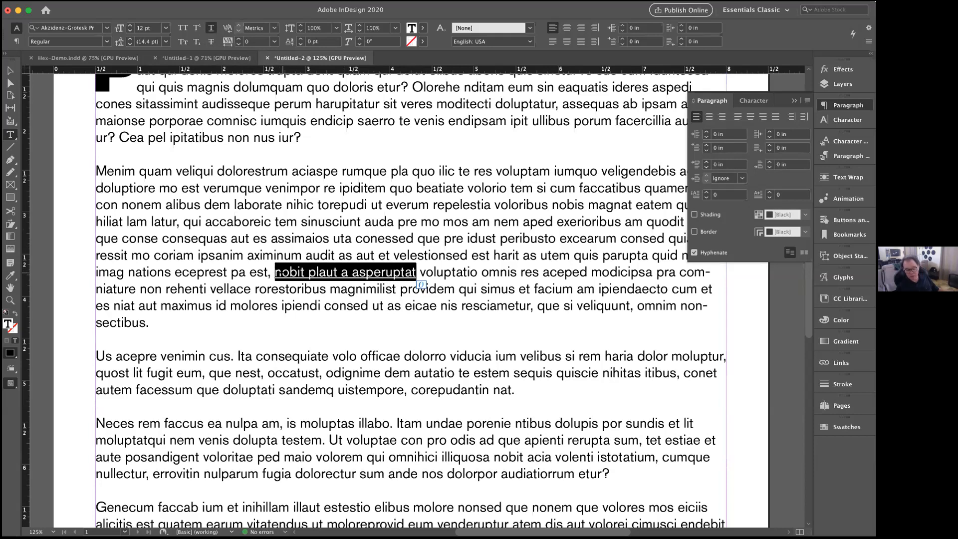
pyautogui.keyDown('alt'); pyautogui.click(211, 28); pyautogui.keyUp('alt')
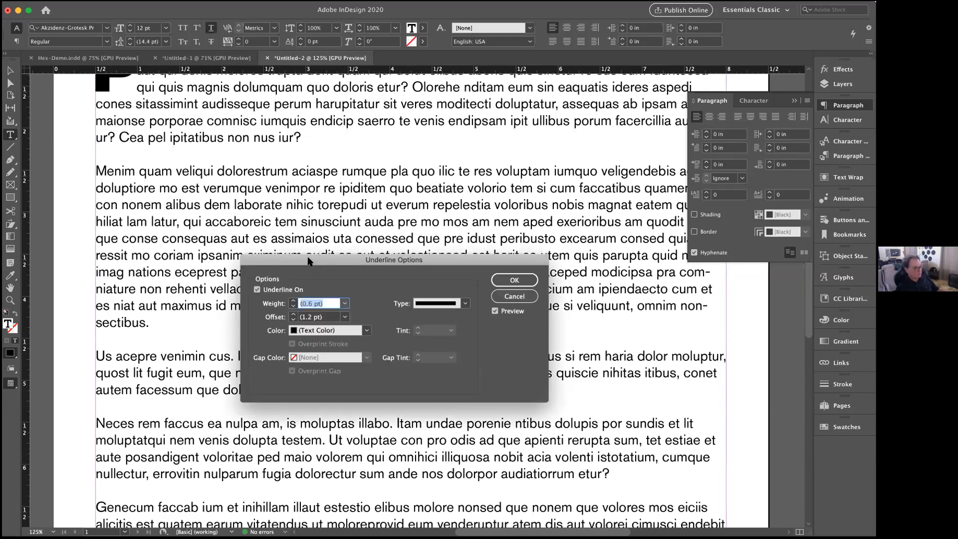
pyautogui.moveTo(308, 261); pyautogui.dragTo(312, 305)
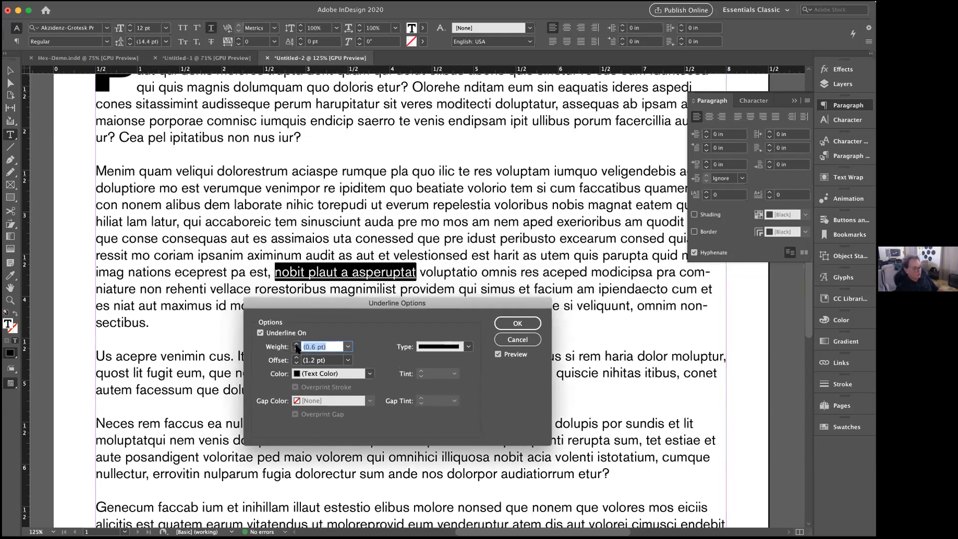
pyautogui.write('3 pt')
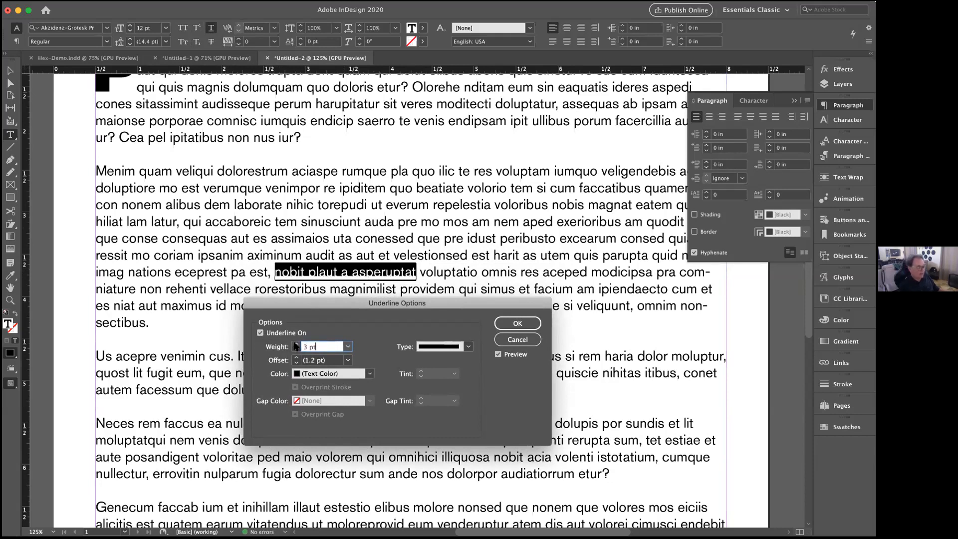
pyautogui.click(296, 343)
pyautogui.click(295, 343)
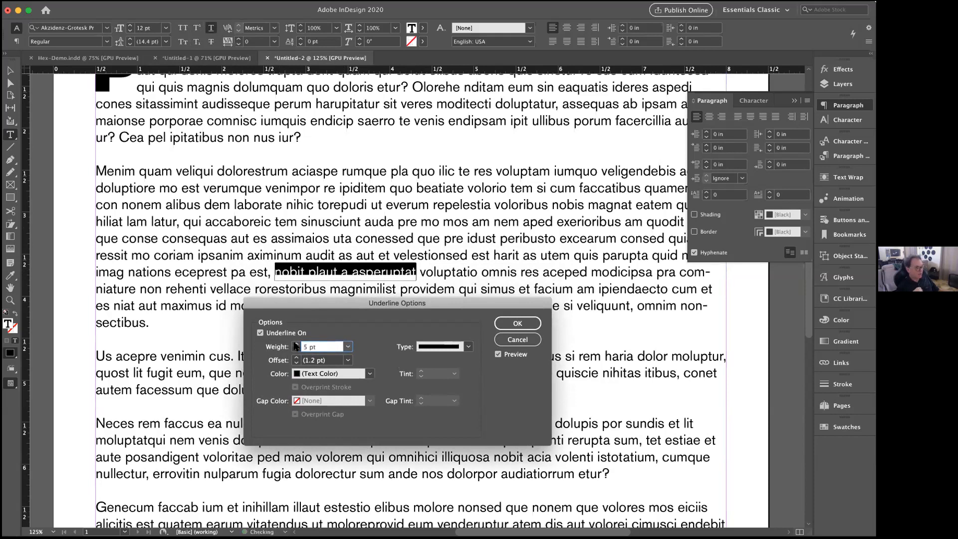
pyautogui.click(296, 343)
pyautogui.click(296, 344)
pyautogui.click(296, 344)
pyautogui.click(295, 343)
pyautogui.click(296, 343)
pyautogui.click(296, 344)
pyautogui.click(295, 344)
pyautogui.click(296, 344)
pyautogui.click(296, 344)
pyautogui.click(295, 343)
pyautogui.click(295, 344)
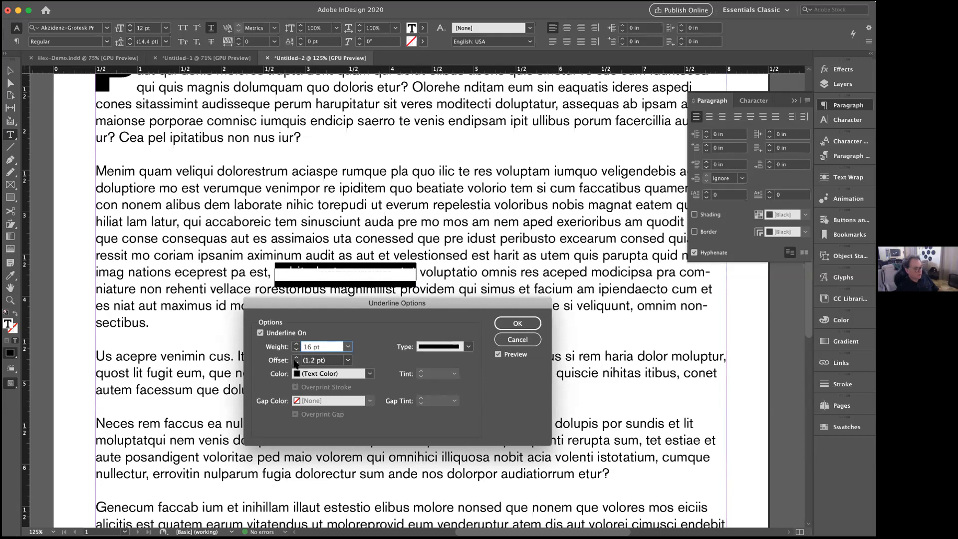
# Set the phrase's underline offset to -3 pt and apply the underline options.
pyautogui.click(296, 363)
pyautogui.click(295, 363)
pyautogui.click(296, 363)
pyautogui.click(296, 363)
pyautogui.click(296, 363)
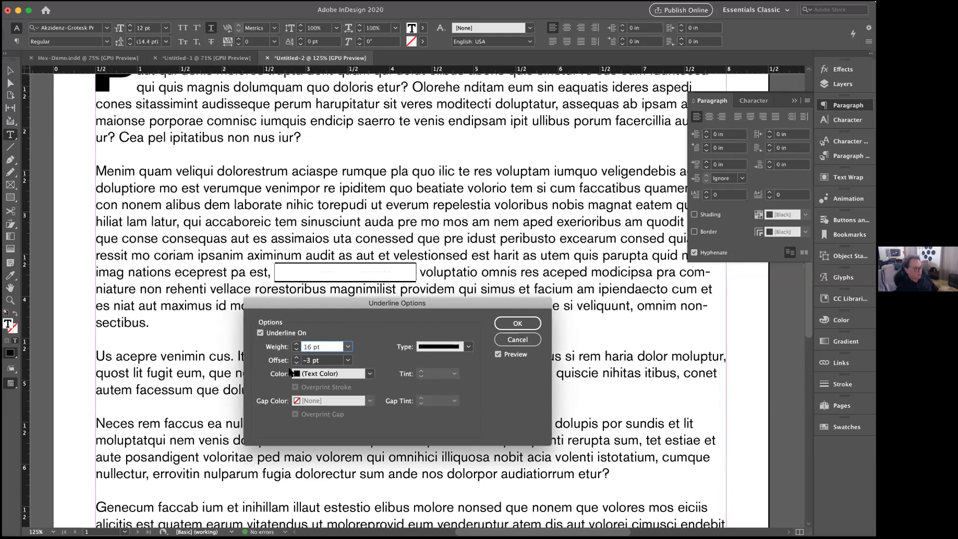
pyautogui.click(517, 324)
pyautogui.click(326, 271)
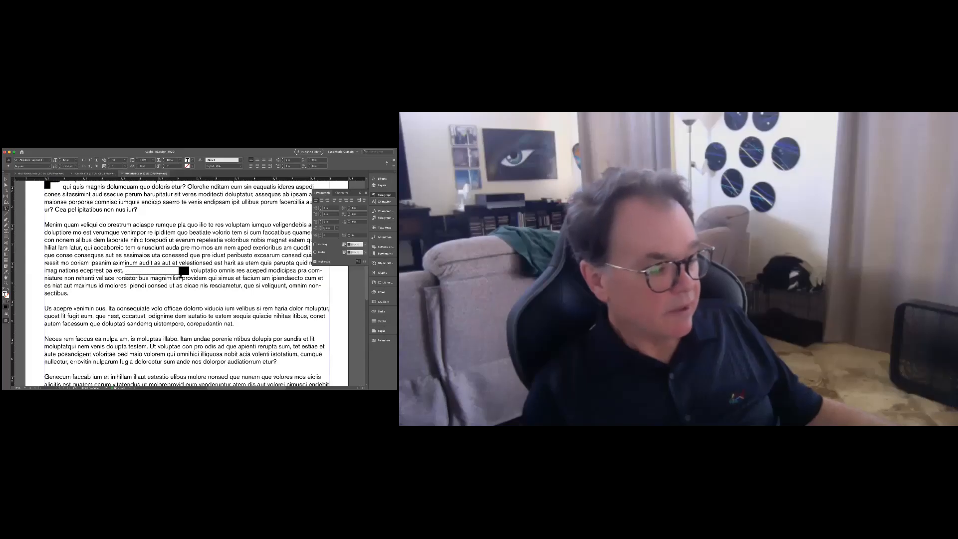
# Color the text of the underlined phrase in the second paragraph with the [Paper] swatch.
pyautogui.moveTo(187, 270); pyautogui.dragTo(190, 271)
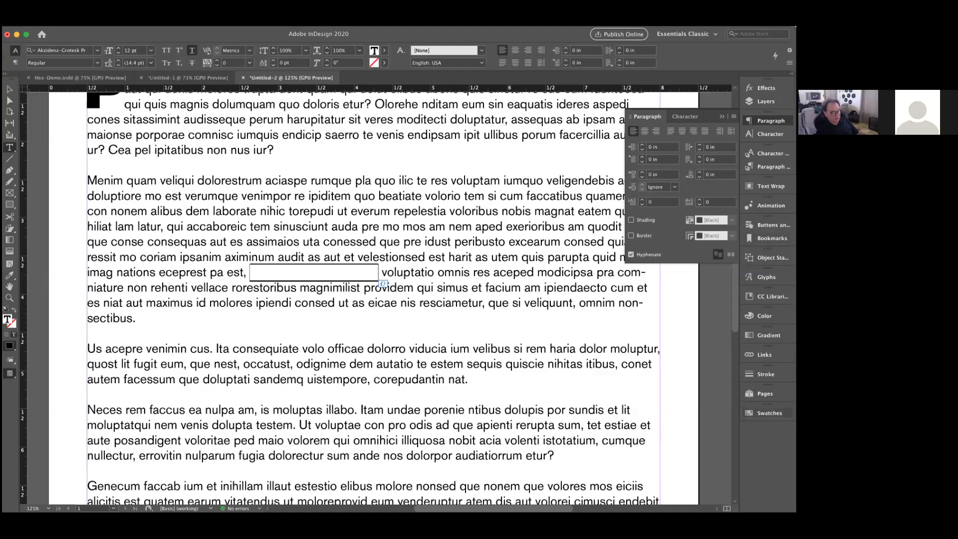
pyautogui.click(768, 413)
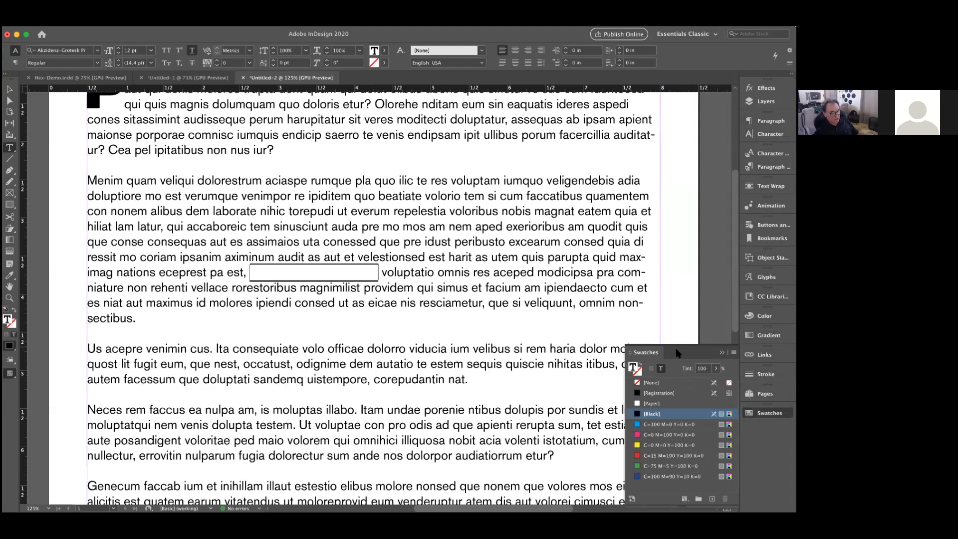
pyautogui.moveTo(647, 354); pyautogui.dragTo(620, 182)
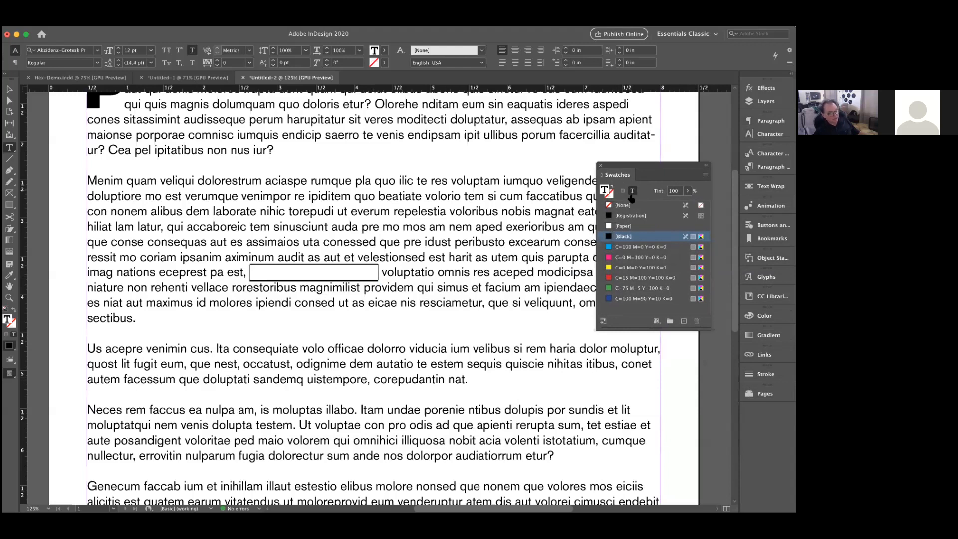
pyautogui.click(609, 226)
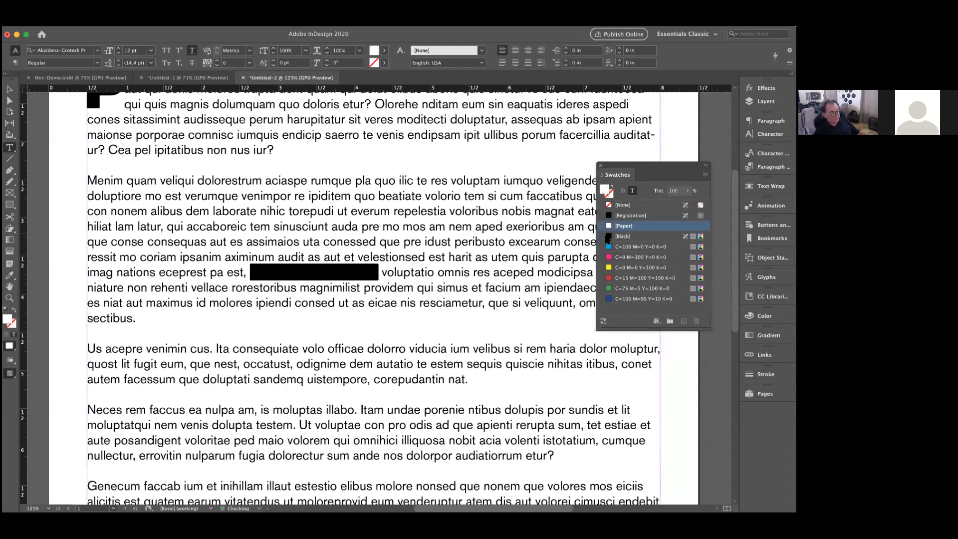
pyautogui.click(306, 272)
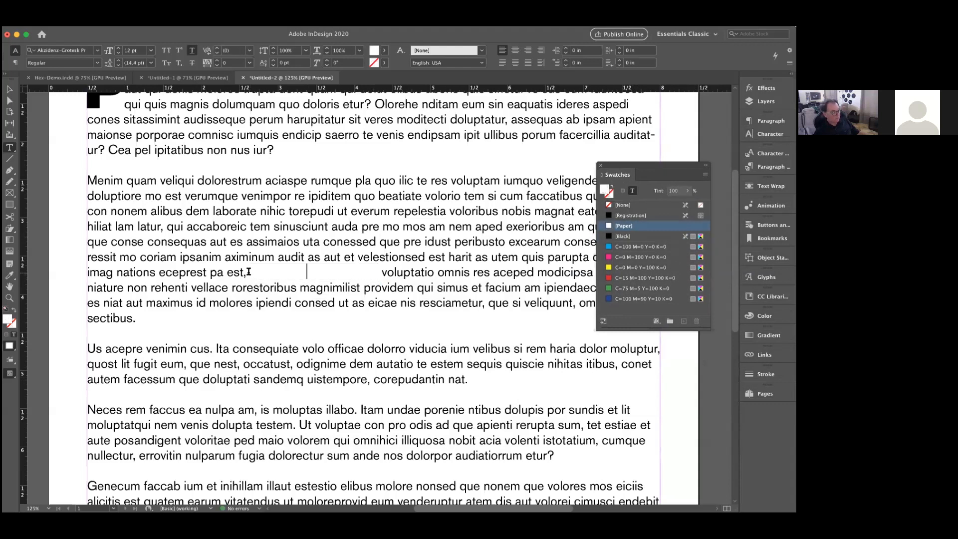
# Change the phrase's underline color from the text color to [Black].
pyautogui.moveTo(248, 271); pyautogui.dragTo(378, 272)
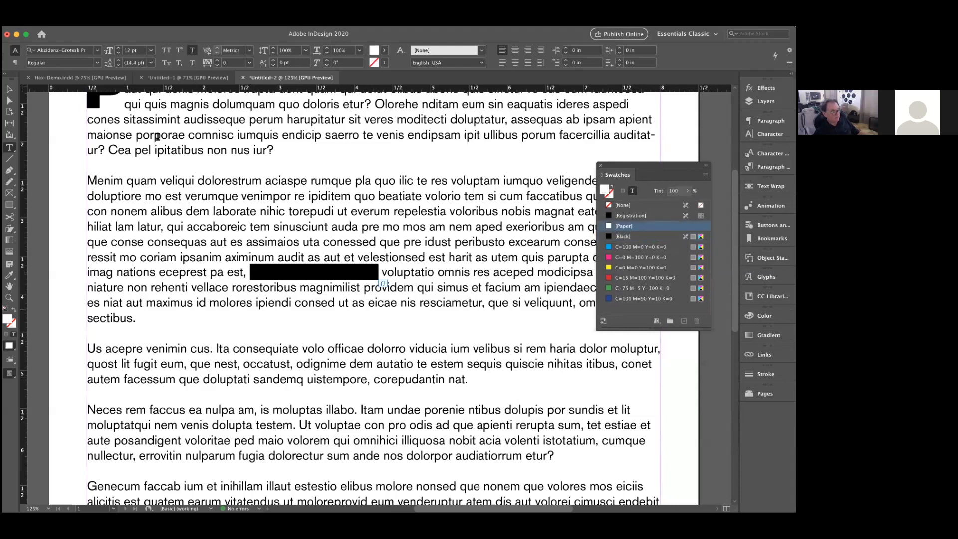
pyautogui.keyDown('alt'); pyautogui.click(192, 50); pyautogui.keyUp('alt')
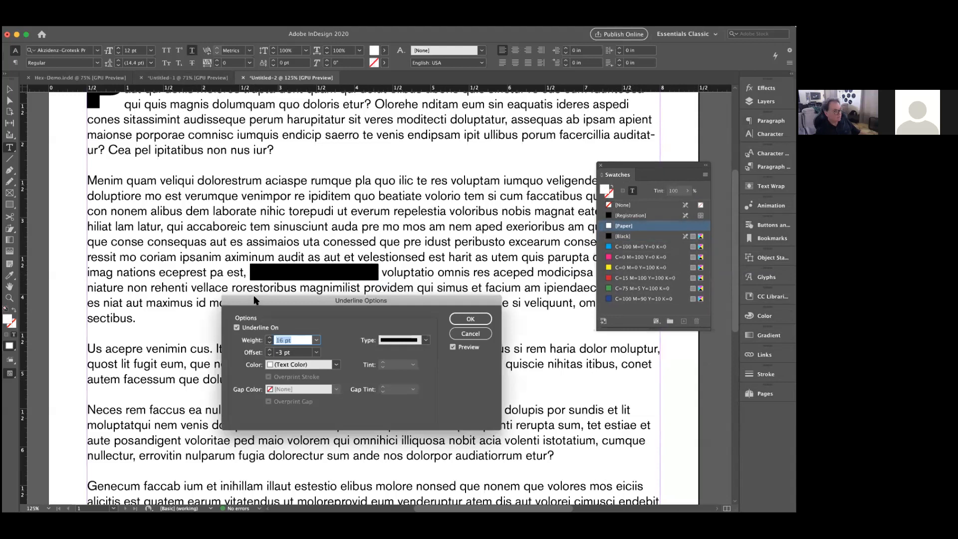
pyautogui.click(282, 368)
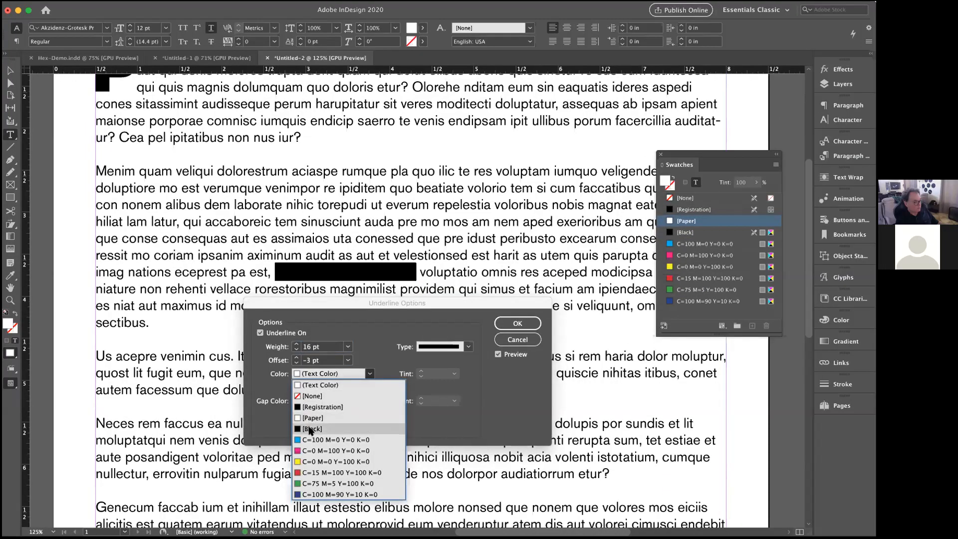
pyautogui.click(310, 428)
pyautogui.click(506, 324)
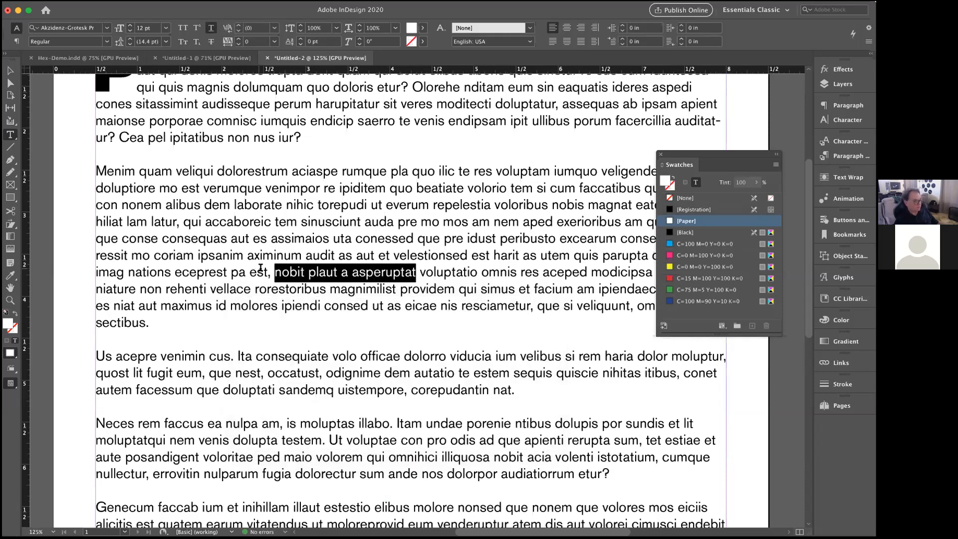
pyautogui.click(244, 288)
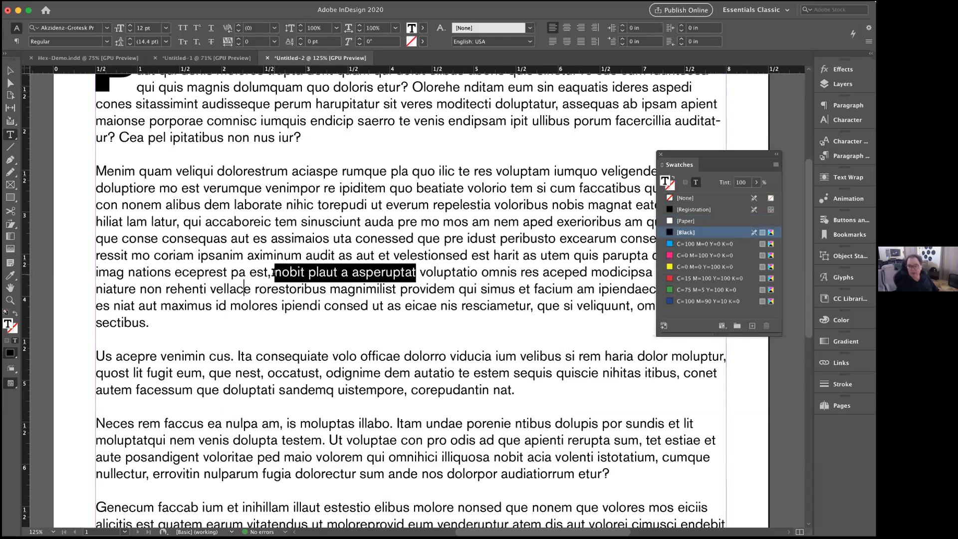
# Create a new character style from the formatting of the black-highlighted phrase.
pyautogui.moveTo(274, 272); pyautogui.dragTo(415, 272)
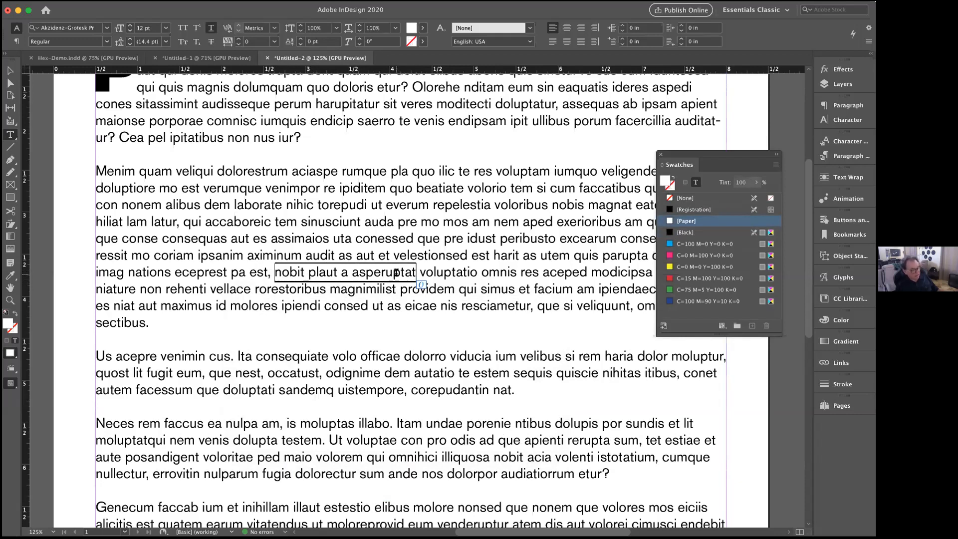
pyautogui.click(839, 143)
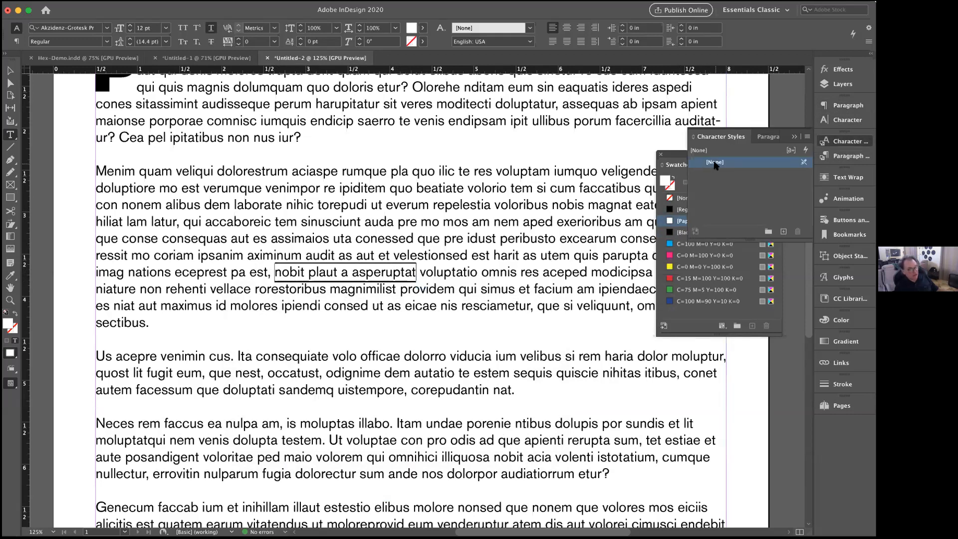
pyautogui.click(782, 232)
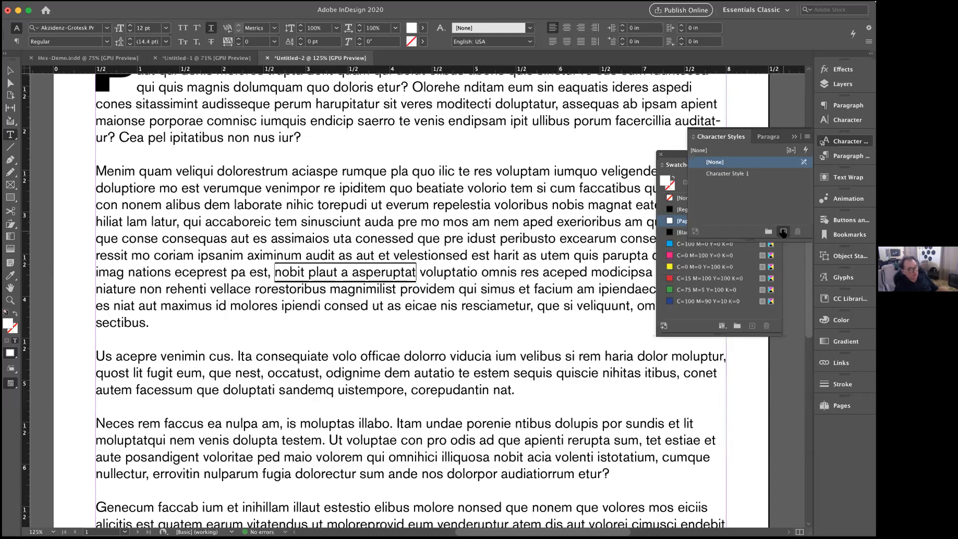
# Rename the new character style as Black Hilight.
pyautogui.doubleClick(725, 175)
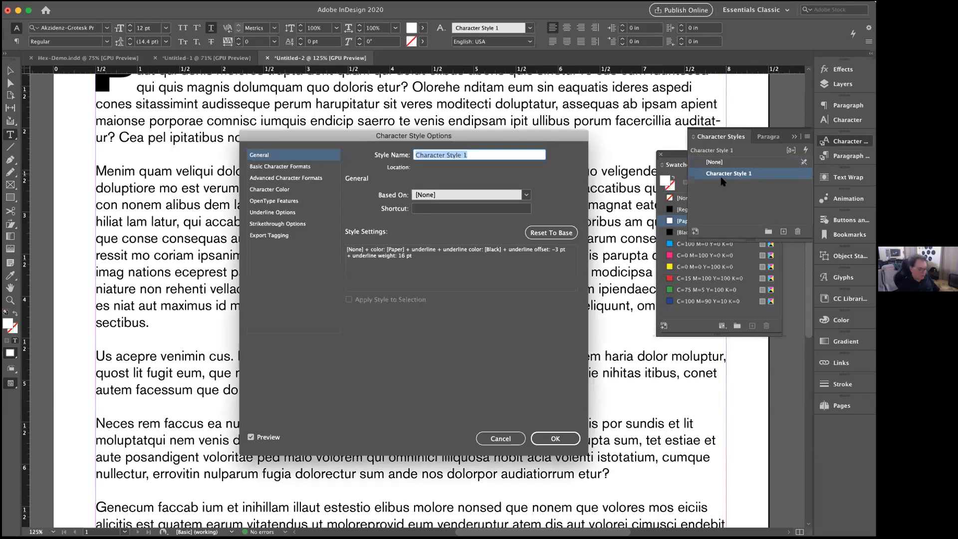
pyautogui.write('Black')
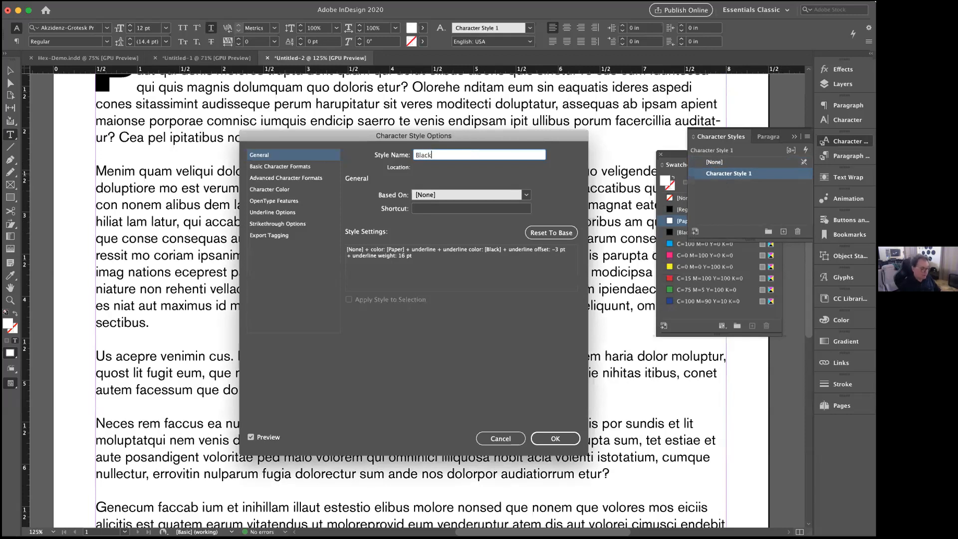
pyautogui.write(' Highlight')
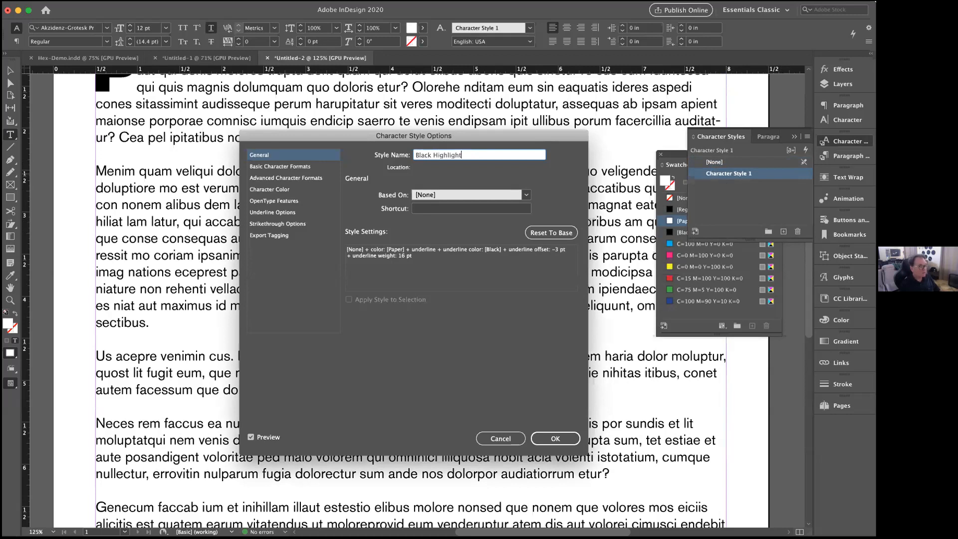
pyautogui.press('BackSpace')
pyautogui.press('BackSpace')
pyautogui.press('BackSpace')
pyautogui.click(554, 439)
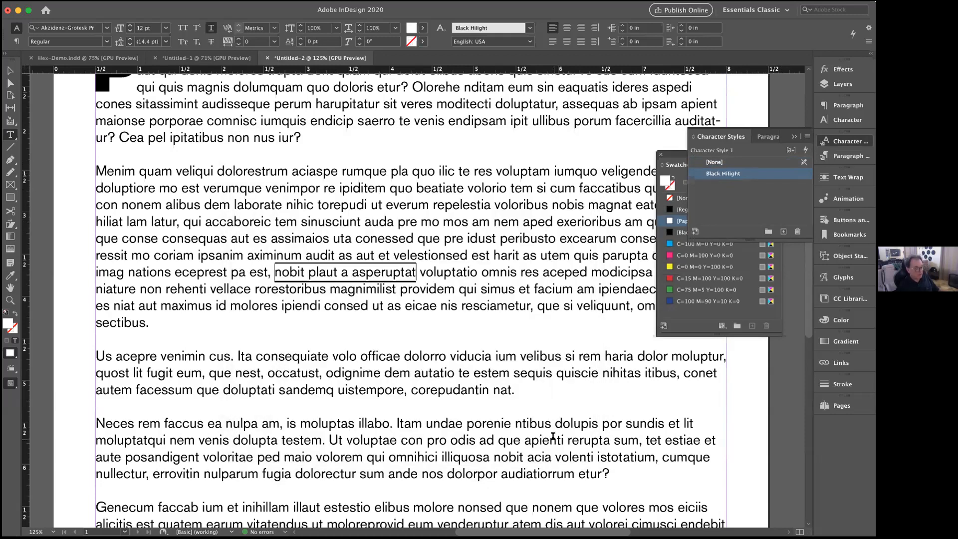
# Apply the Black Hilight character style to the words "corepudantin nat" at the end of the third paragraph.
pyautogui.click(481, 303)
pyautogui.moveTo(411, 389); pyautogui.dragTo(512, 390)
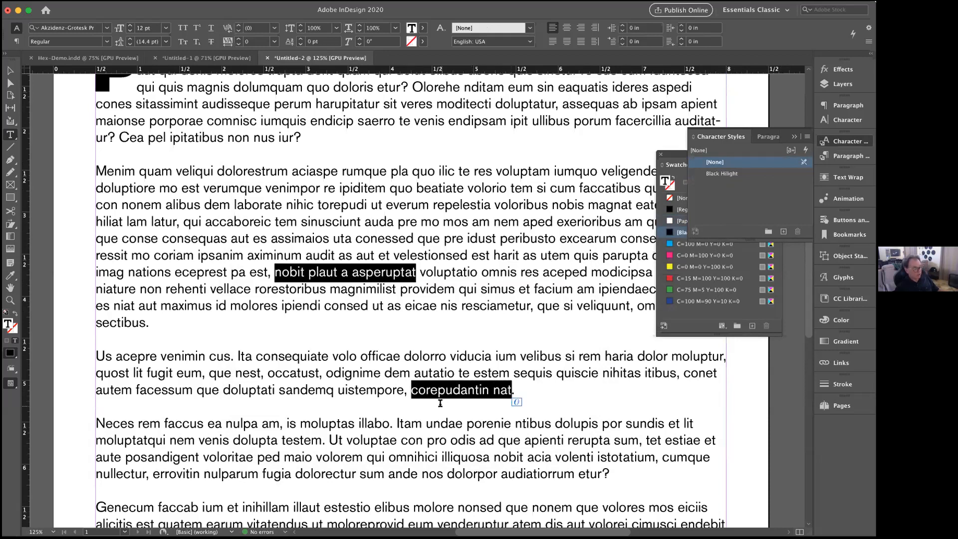
pyautogui.click(721, 174)
pyautogui.click(417, 366)
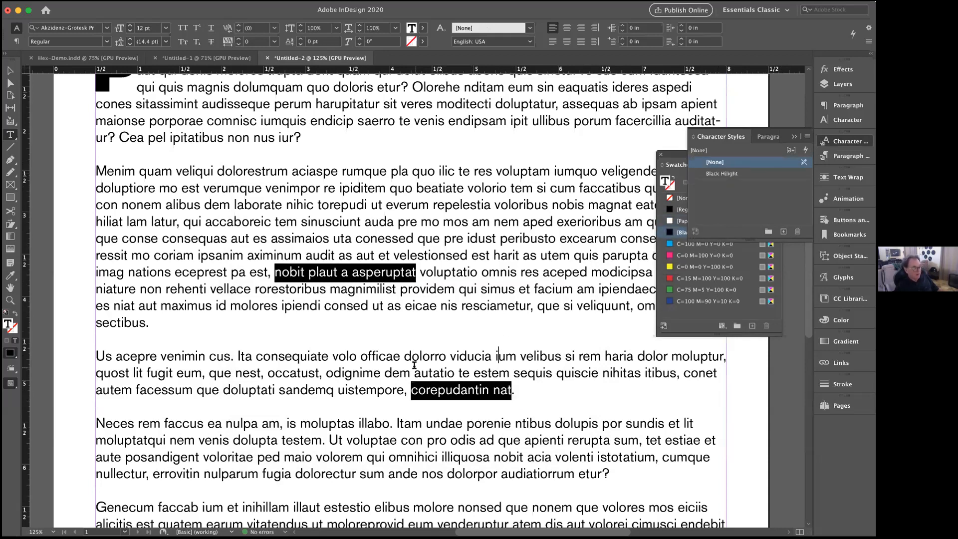
pyautogui.click(10, 70)
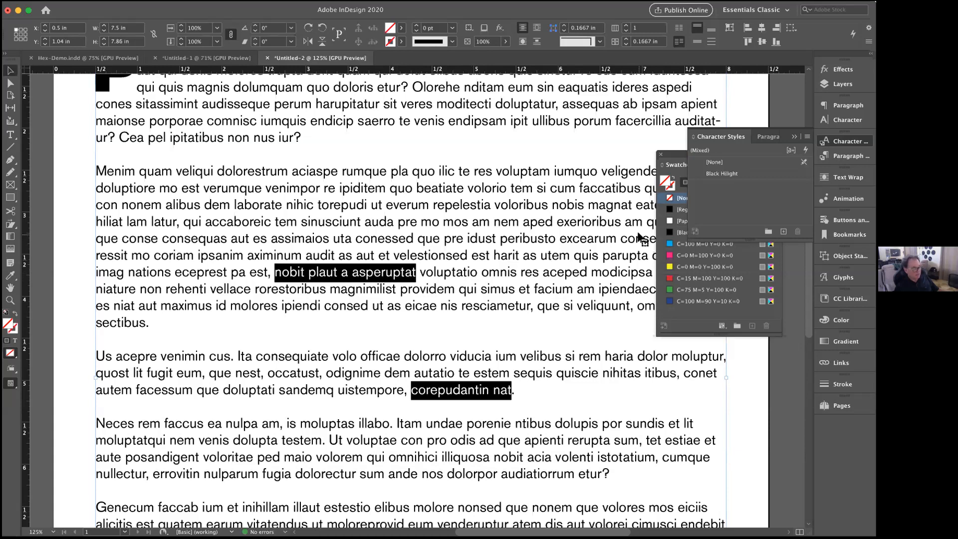
pyautogui.click(721, 174)
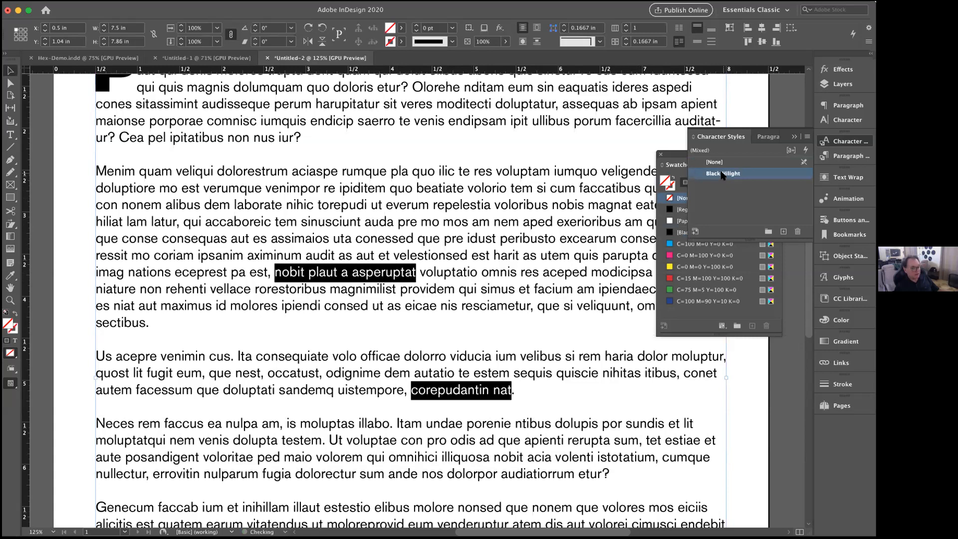
pyautogui.doubleClick(721, 174)
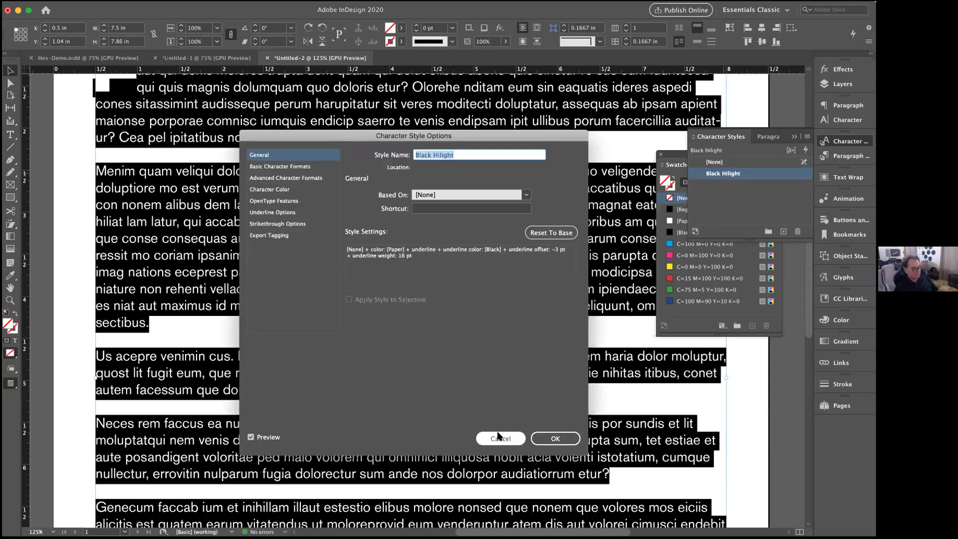
pyautogui.click(499, 437)
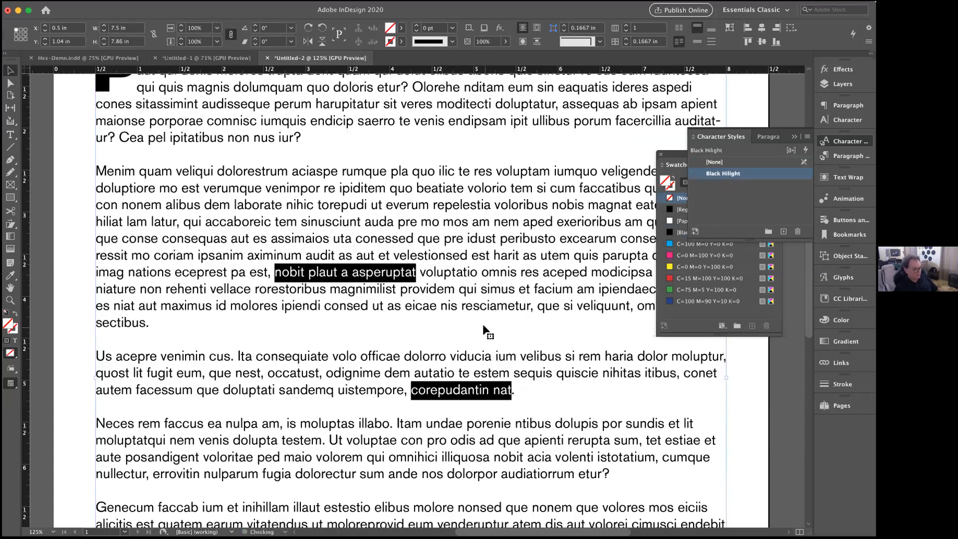
pyautogui.click(710, 175)
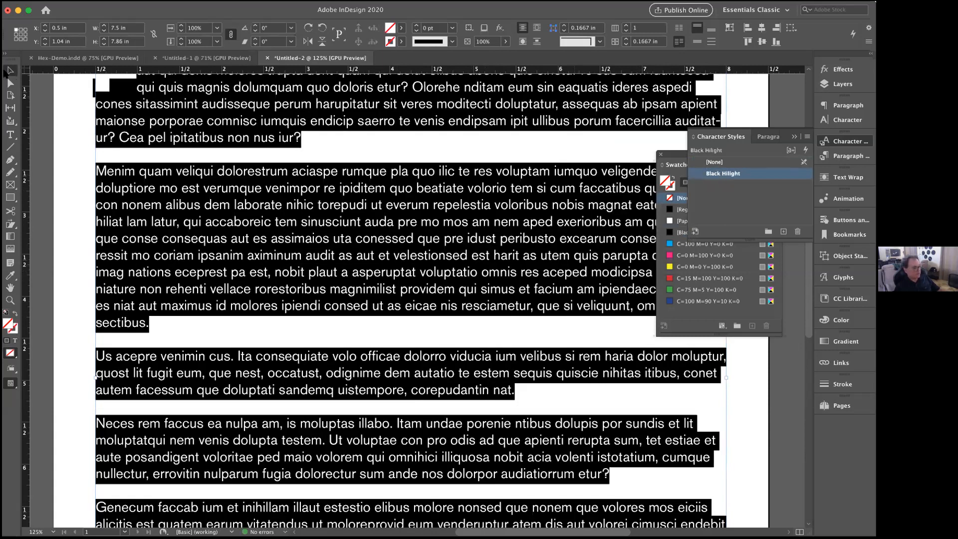
pyautogui.press('super+z')
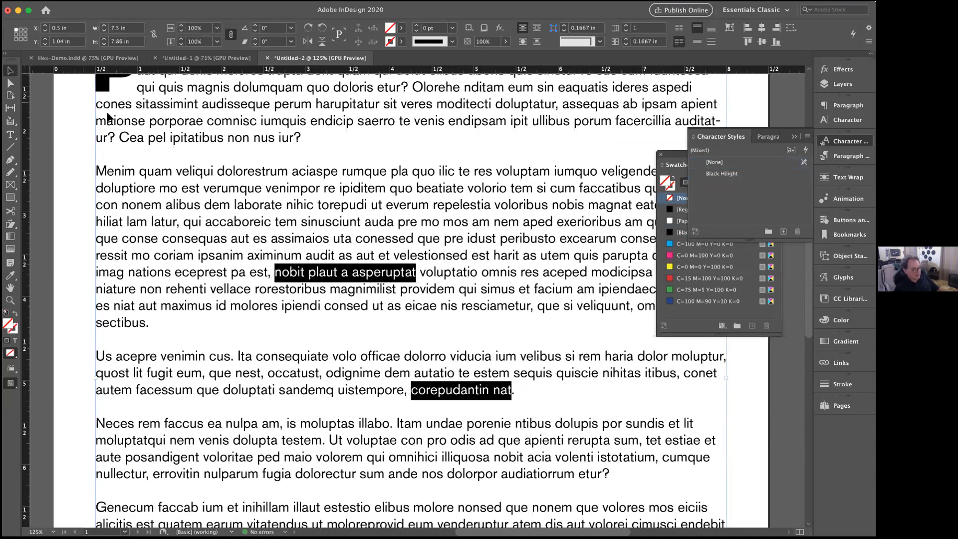
# With nothing selected, set the Black Hilight character style's font style to Medium in its basic character formats.
pyautogui.click(76, 170)
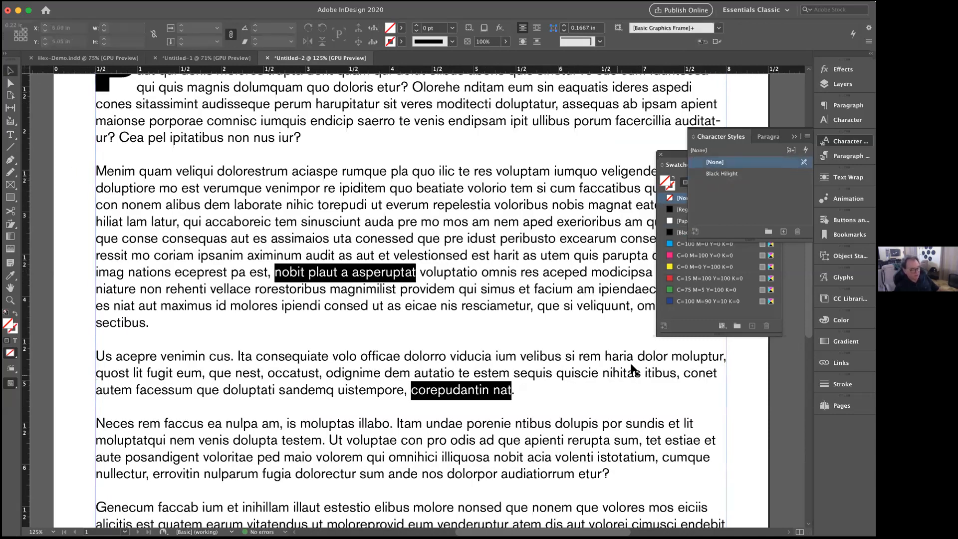
pyautogui.click(713, 173)
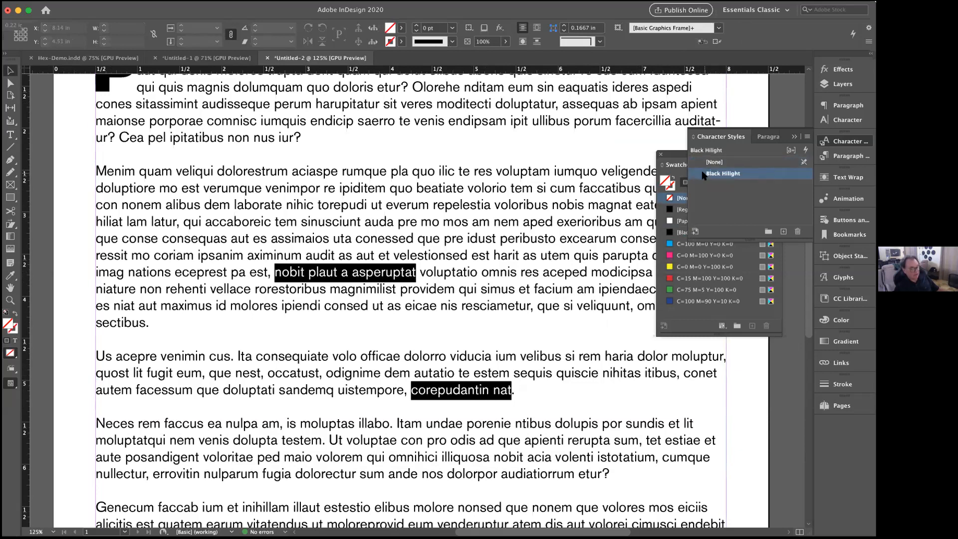
pyautogui.doubleClick(712, 173)
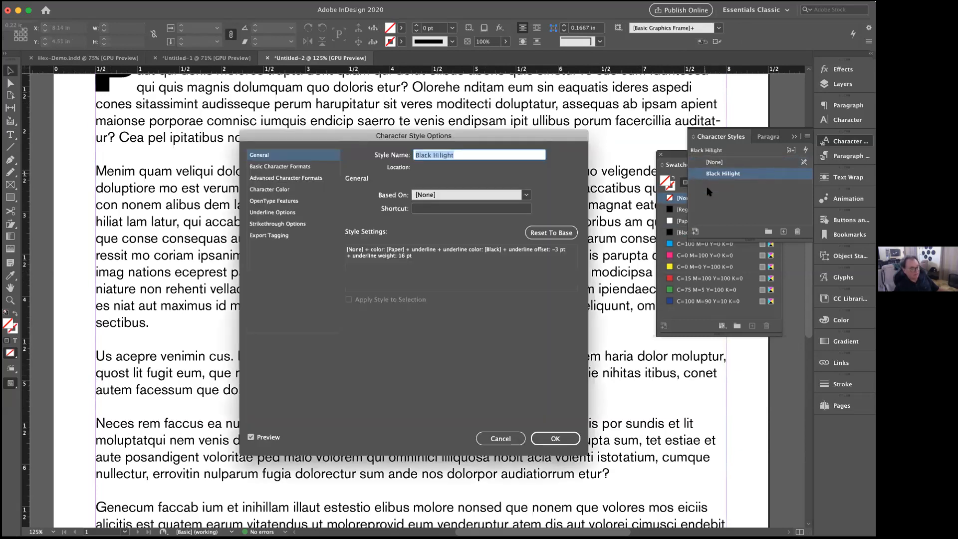
pyautogui.click(259, 168)
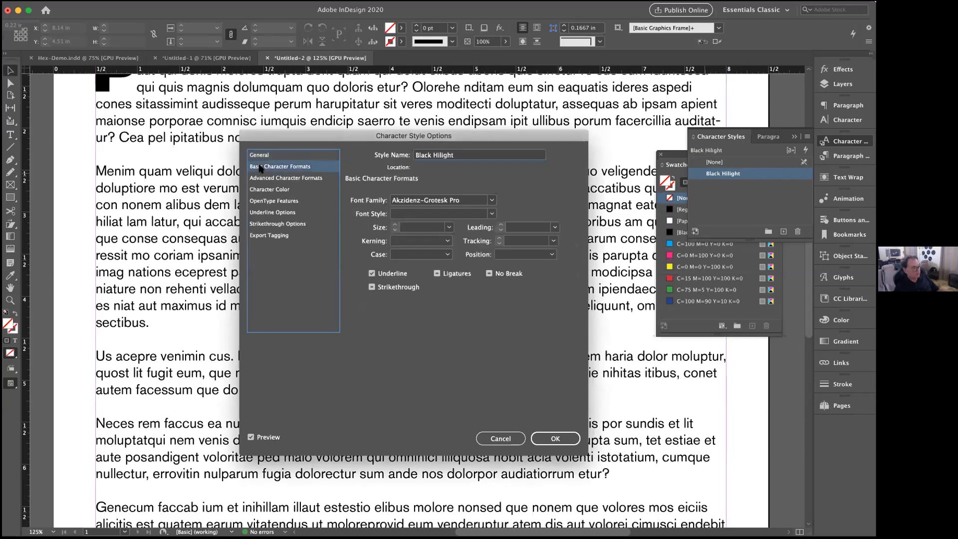
pyautogui.click(491, 213)
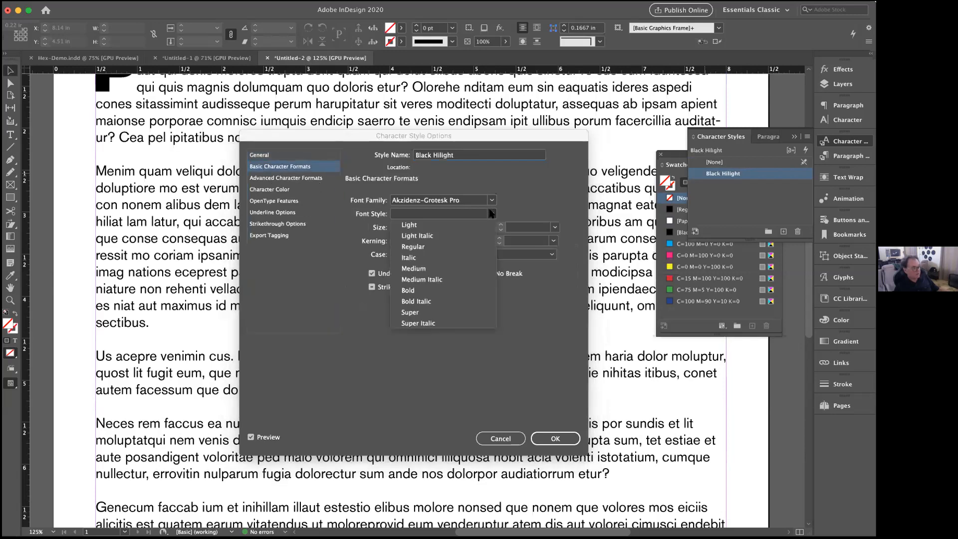
pyautogui.click(421, 270)
pyautogui.click(548, 438)
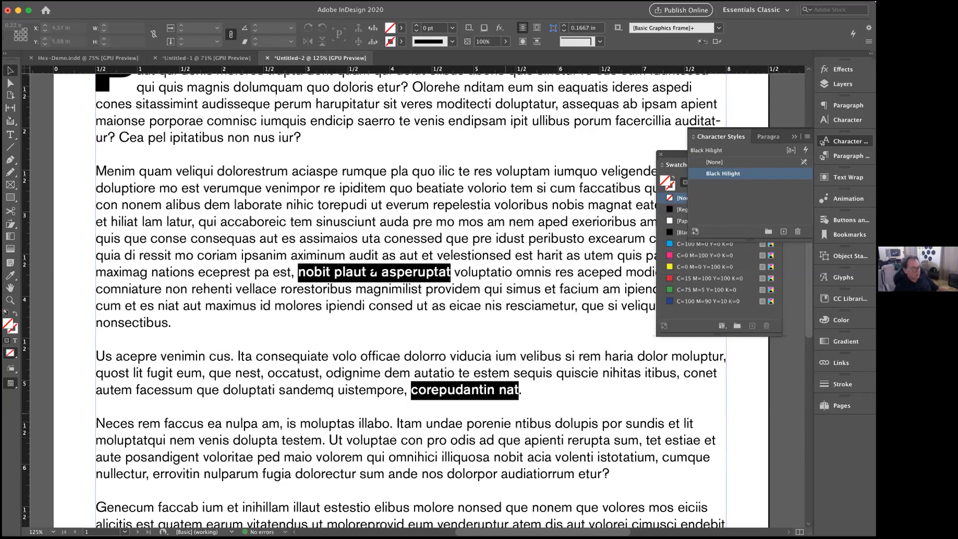
# Fit the page in the window and select the second paragraph, extending the selection to the whole story.
pyautogui.click(310, 288)
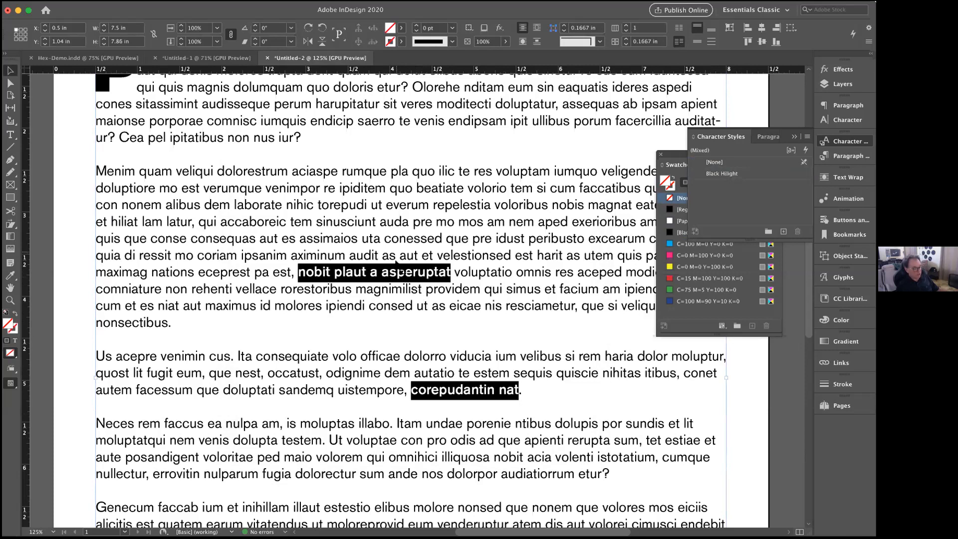
pyautogui.scroll(4, 394, 286)
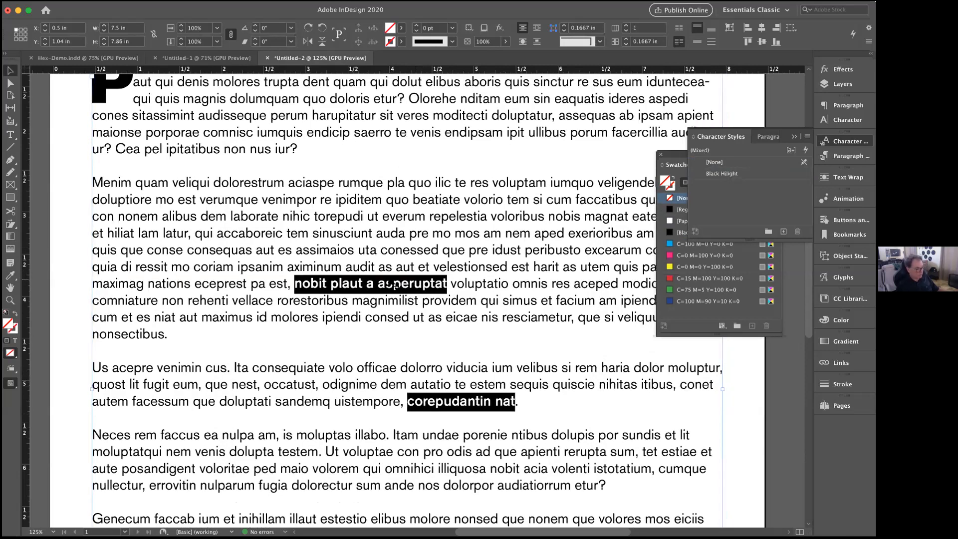
pyautogui.press('super+0')
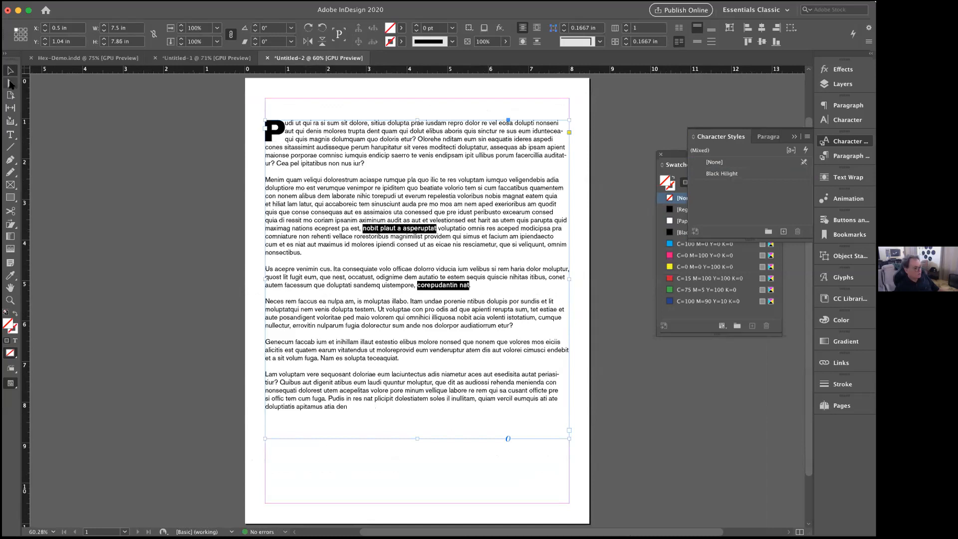
pyautogui.doubleClick(278, 188)
pyautogui.doubleClick(278, 187)
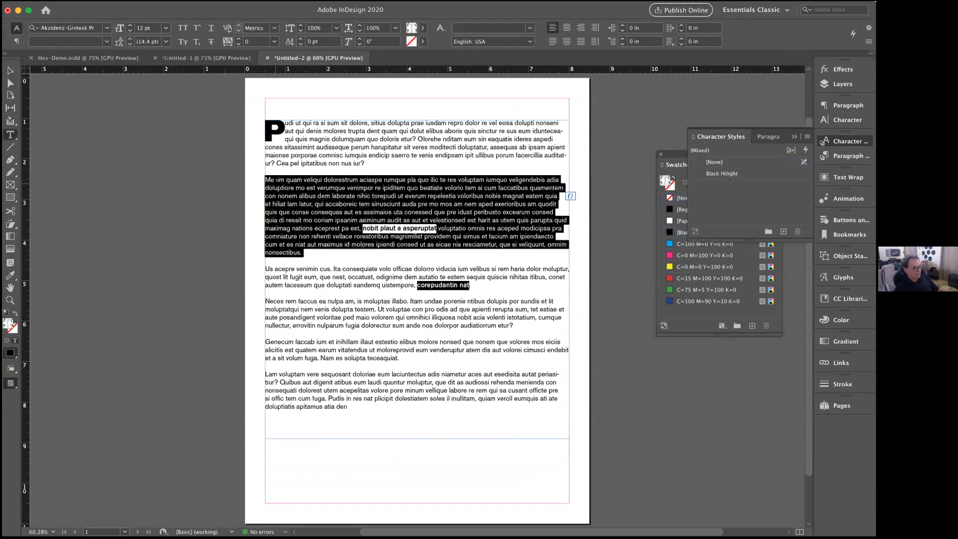
pyautogui.click(278, 188)
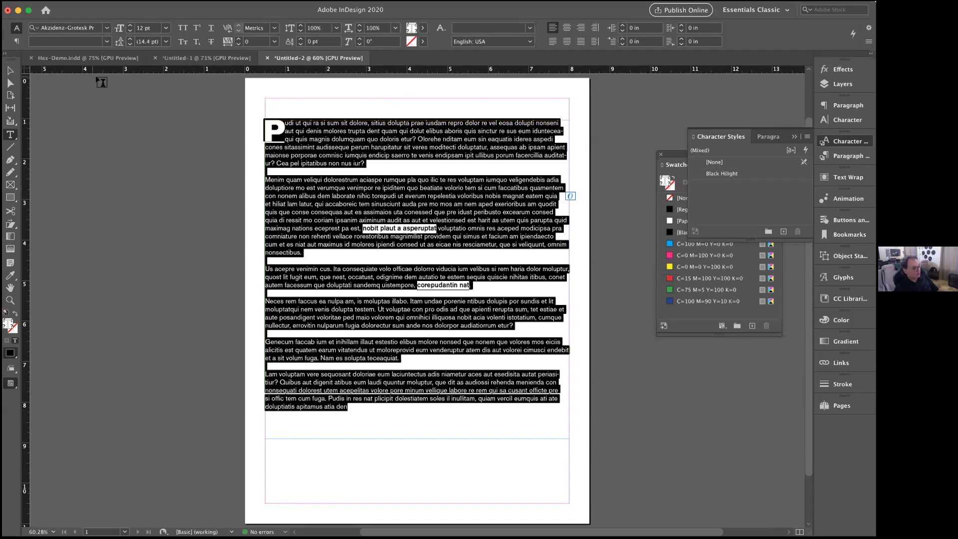
# Divide the text frame into 2 columns and lower its top edge to a frame height of about 6.52 in.
pyautogui.click(8, 74)
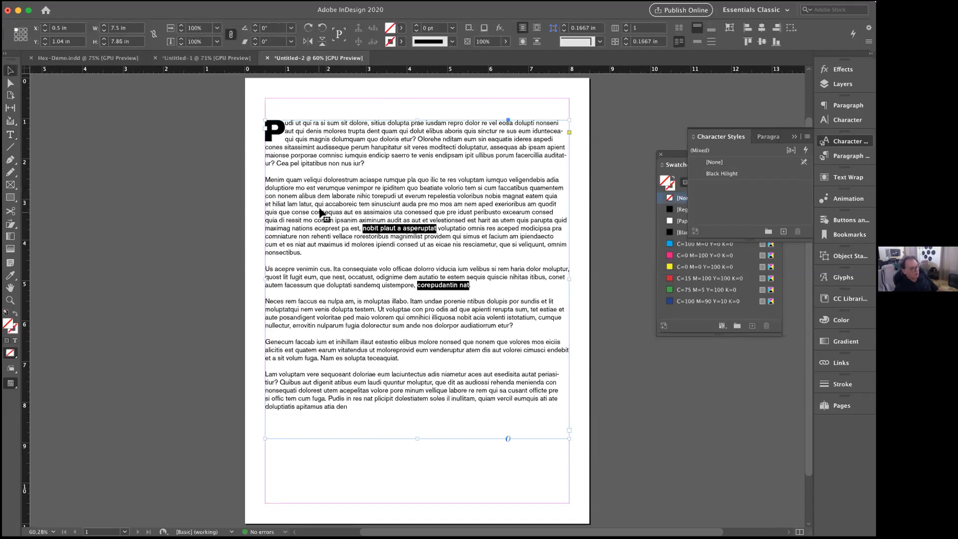
pyautogui.click(626, 26)
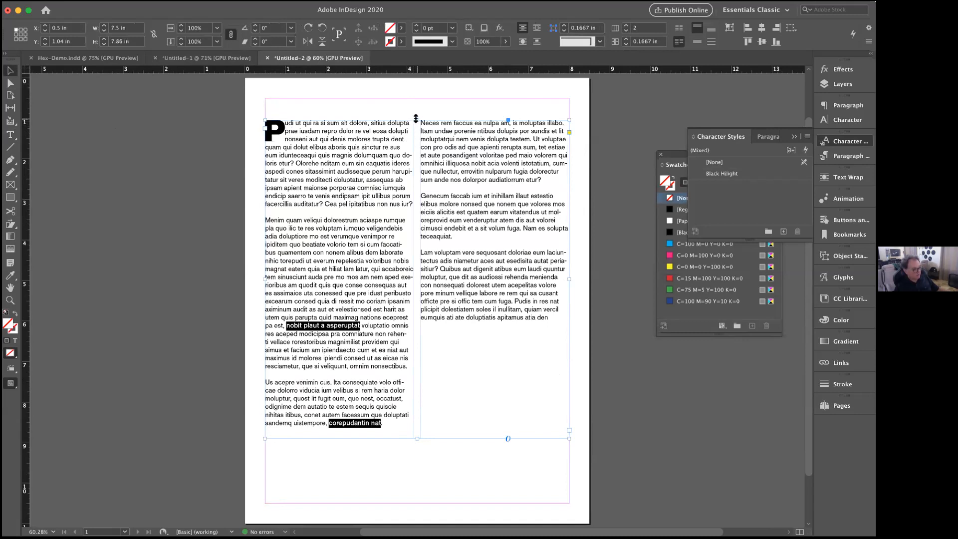
pyautogui.moveTo(416, 118); pyautogui.dragTo(415, 118)
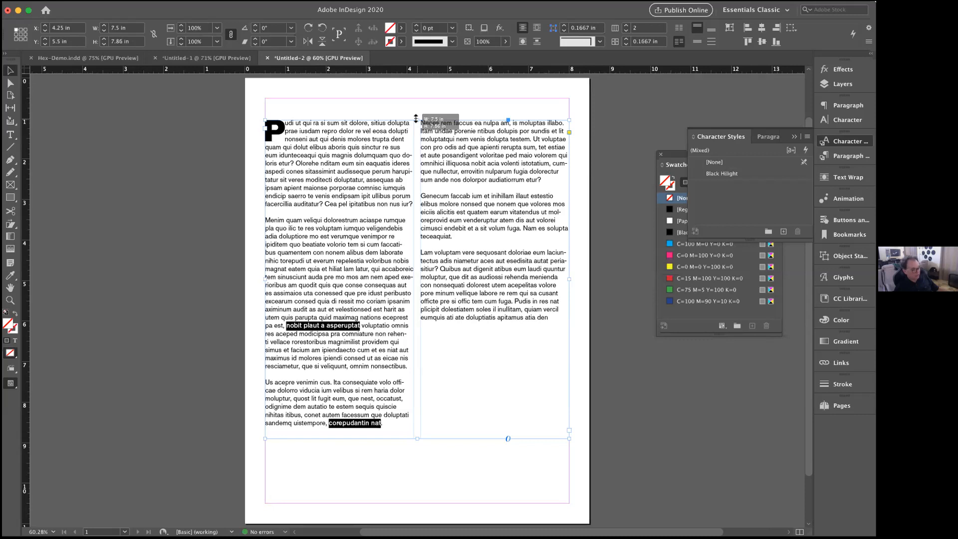
pyautogui.moveTo(415, 118); pyautogui.dragTo(422, 175)
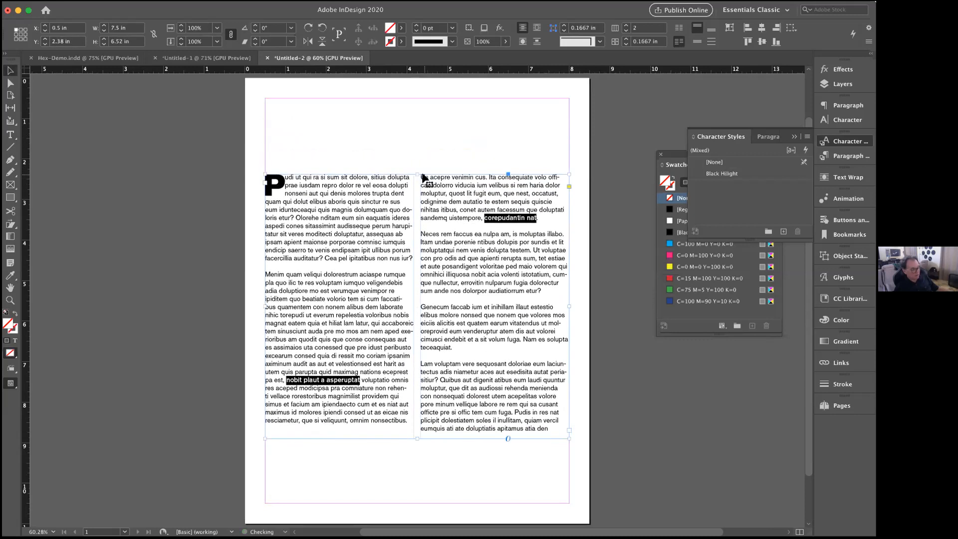
# Move the two-column text frame down the page to a Y position of about 3.6 in and deselect it.
pyautogui.click(411, 155)
pyautogui.moveTo(321, 201); pyautogui.dragTo(321, 251)
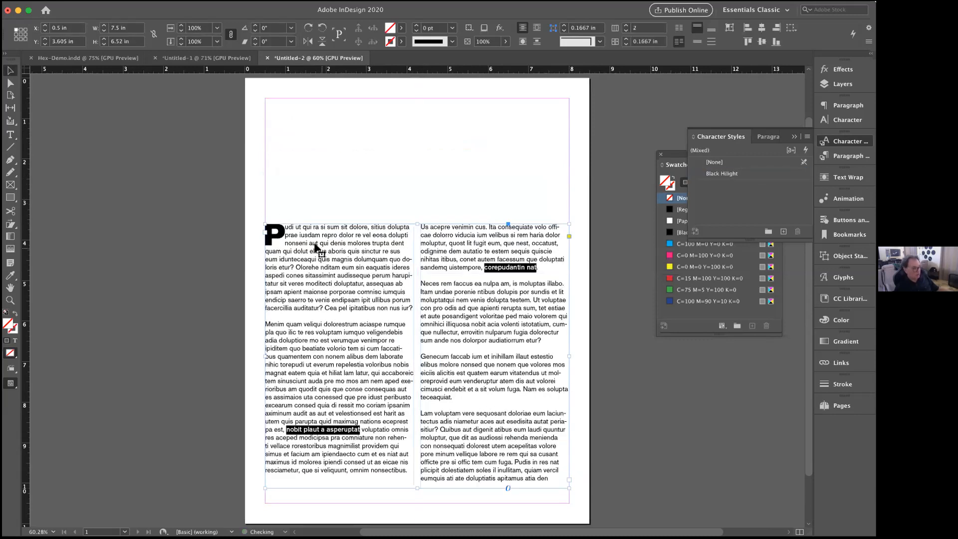
pyautogui.click(238, 213)
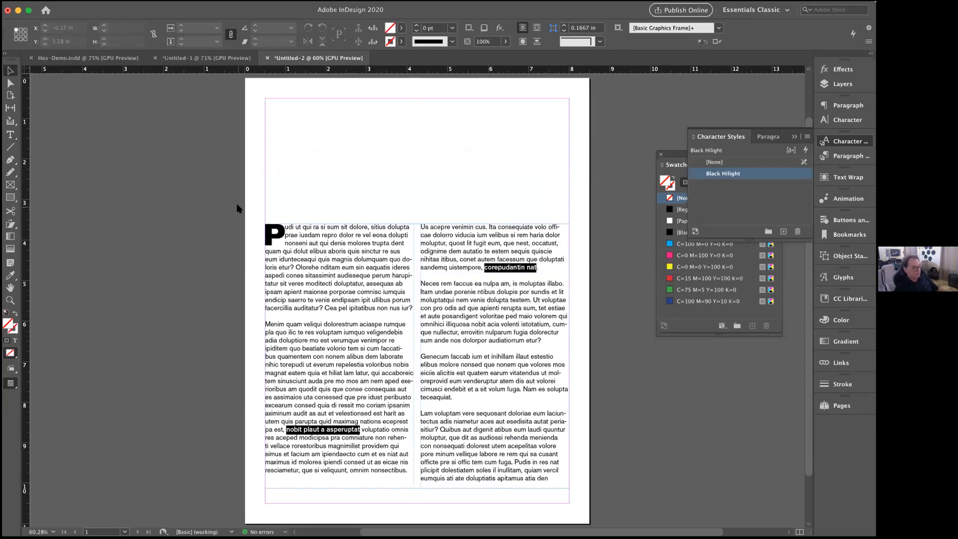
# Place DEMO-Desert.jpg from the DEMO folder at the top margin corner, spanning the margins at about 7.5 by 5.625 in.
pyautogui.press('super+d')
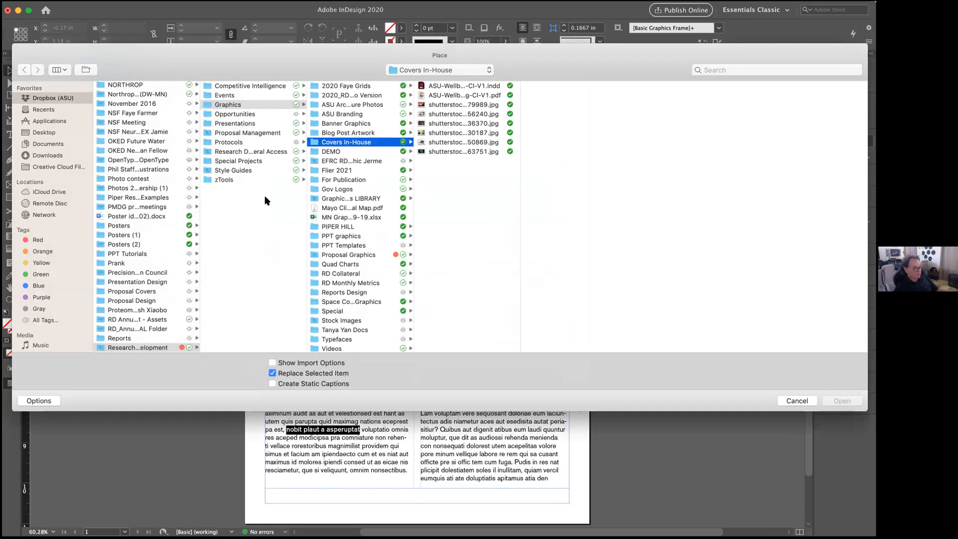
pyautogui.click(421, 71)
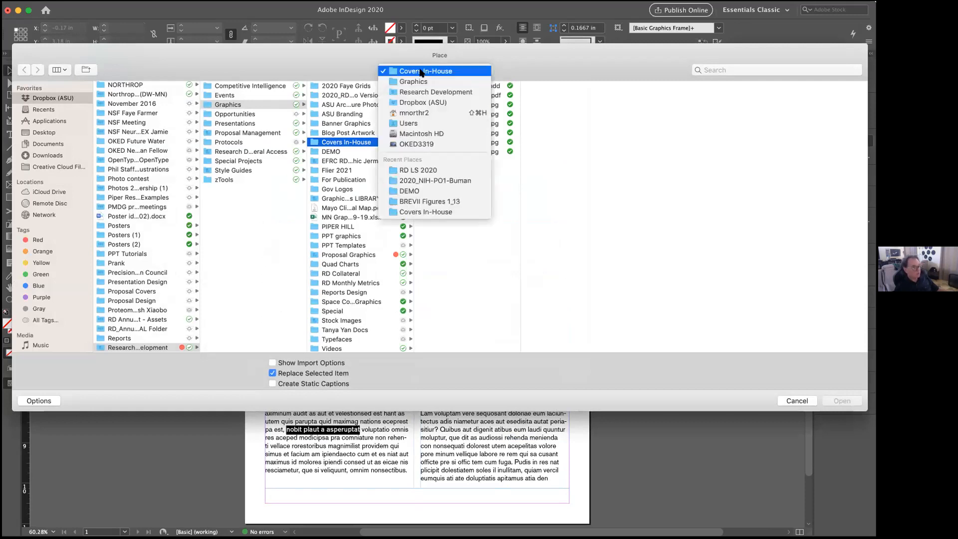
pyautogui.click(415, 192)
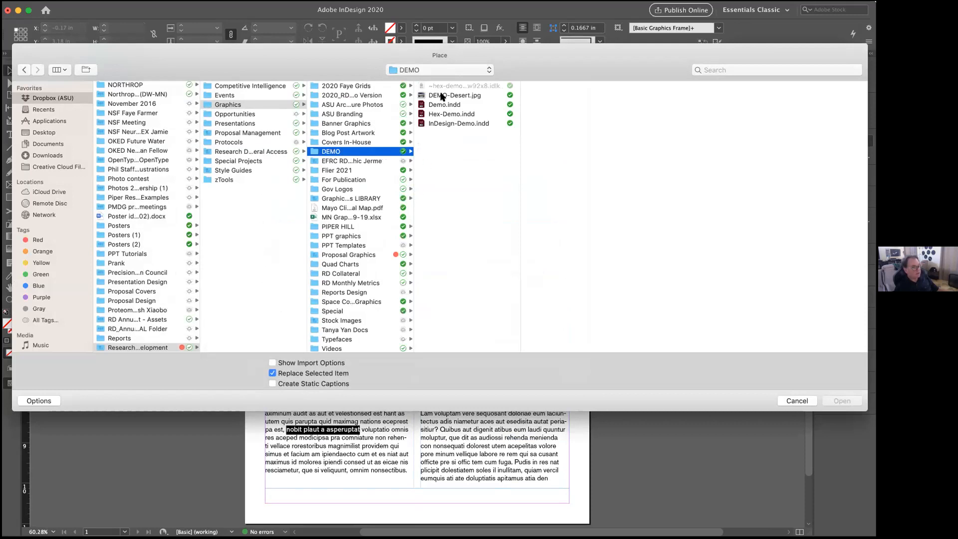
pyautogui.click(441, 95)
pyautogui.click(835, 401)
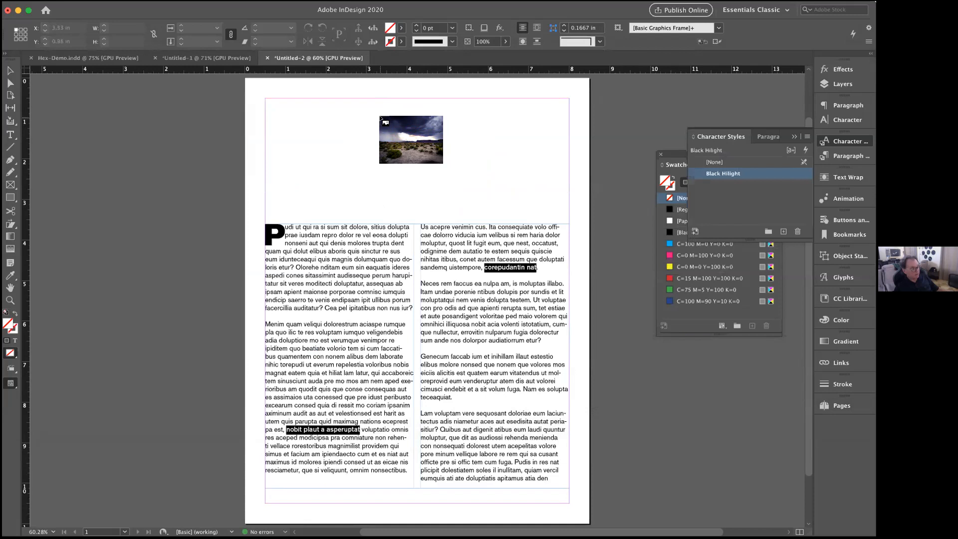
pyautogui.moveTo(265, 98); pyautogui.dragTo(569, 181)
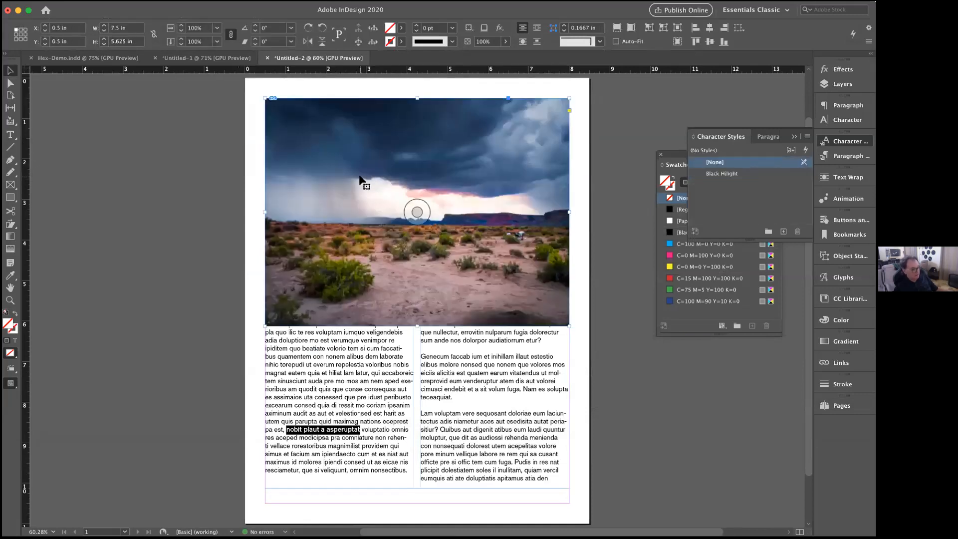
# Place DEMO-Desert.jpg again at its full size from the pasteboard beside the page, and undo the placement.
pyautogui.click(239, 159)
pyautogui.press('super+d')
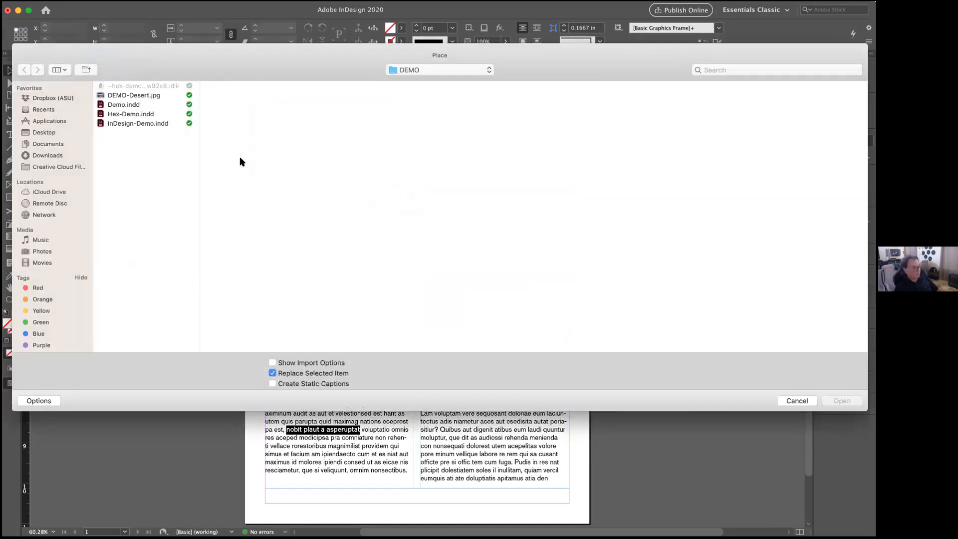
pyautogui.click(115, 95)
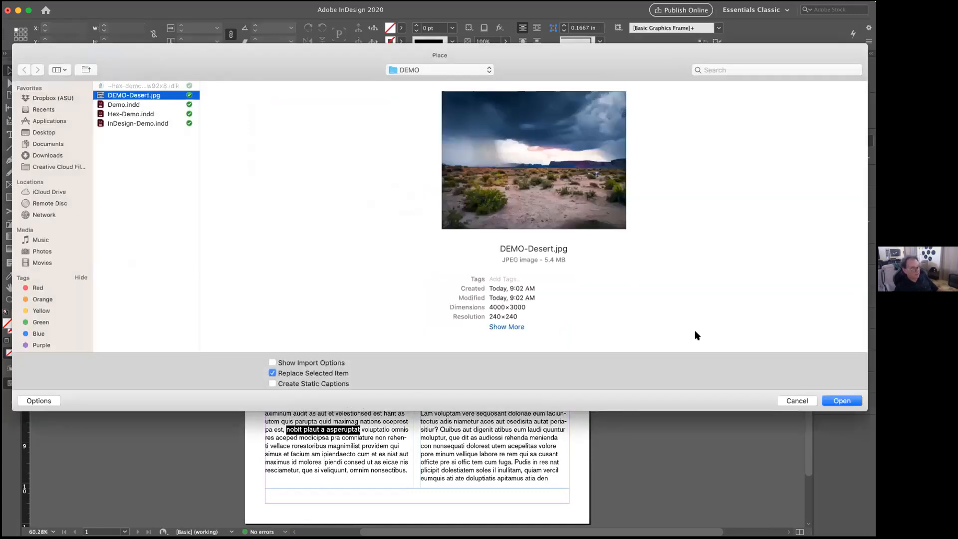
pyautogui.click(840, 401)
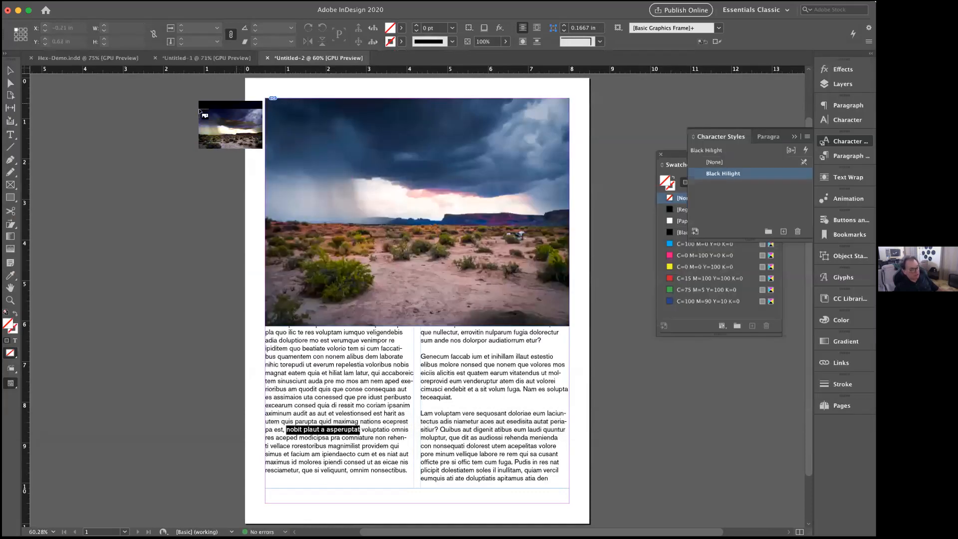
pyautogui.click(174, 100)
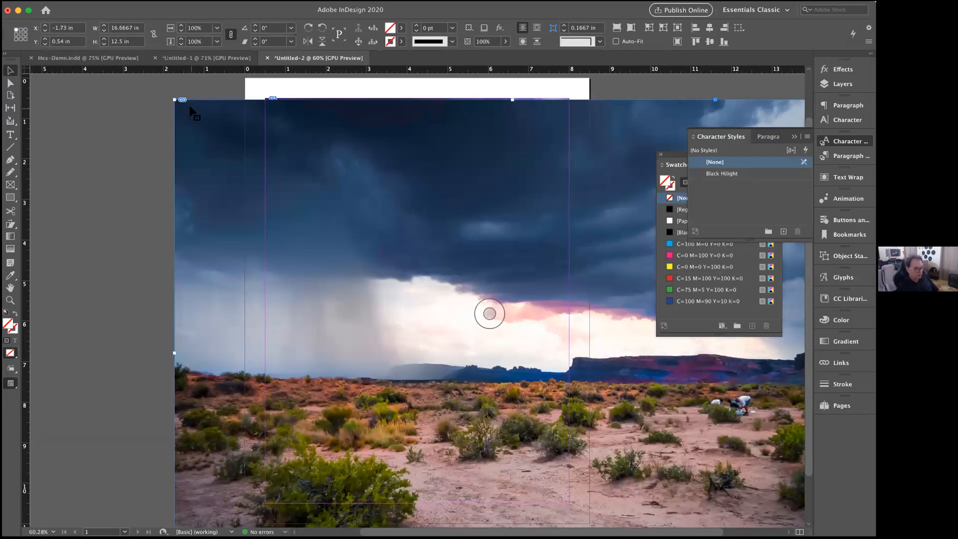
pyautogui.press('super+z')
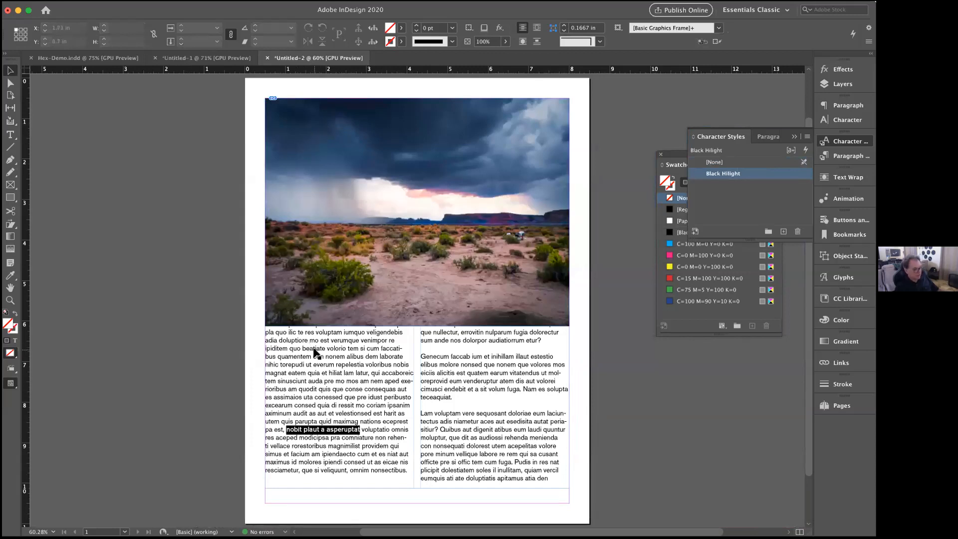
# Add a second page to the document after the page with the photo and text.
pyautogui.scroll(-3, 315, 352)
pyautogui.click(343, 325)
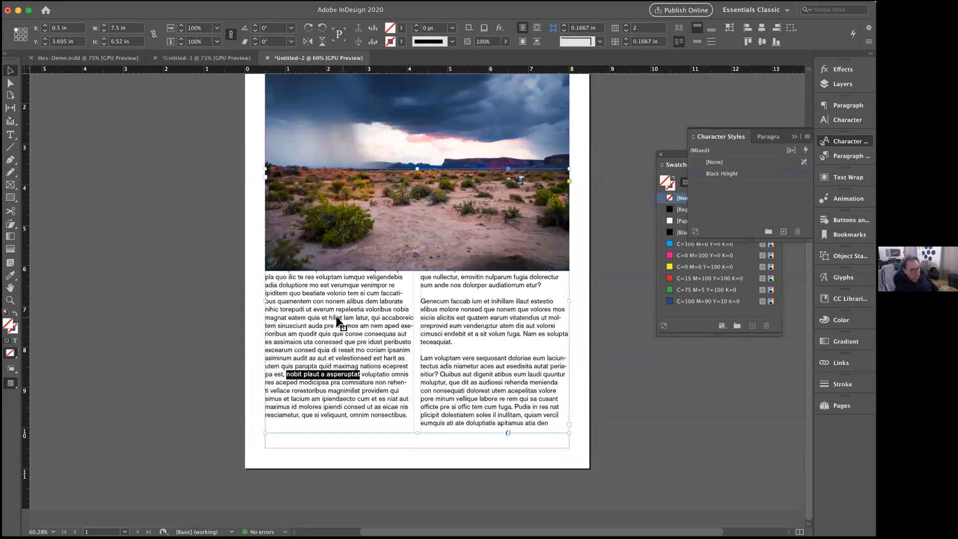
pyautogui.click(839, 405)
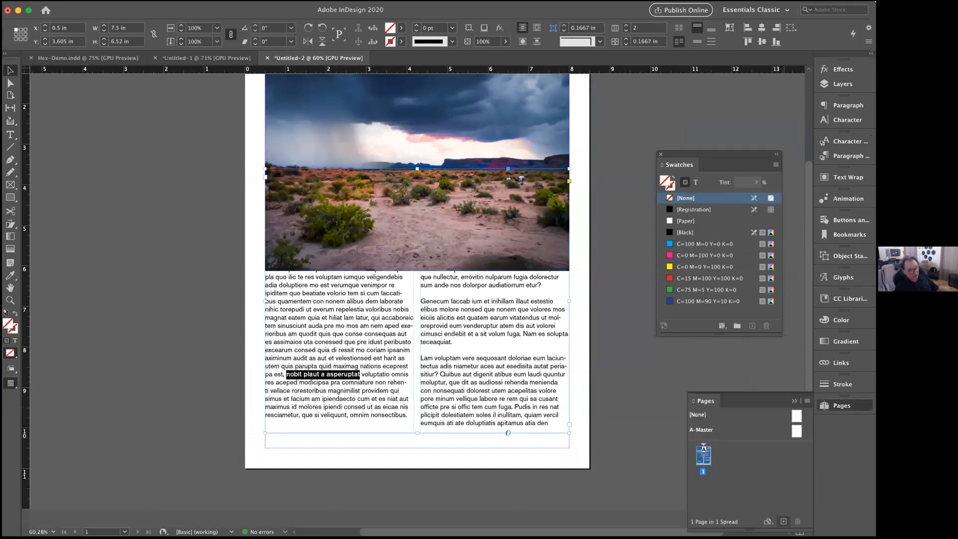
pyautogui.click(783, 521)
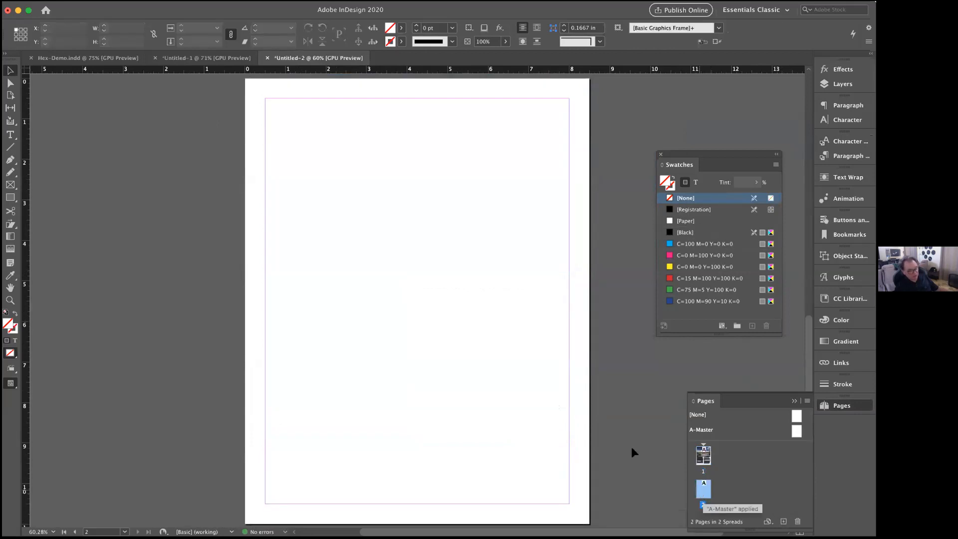
# Lower the top edge of page 1's two-column text frame below the photo, to a Y position of 6.5 in.
pyautogui.scroll(5, 471, 294)
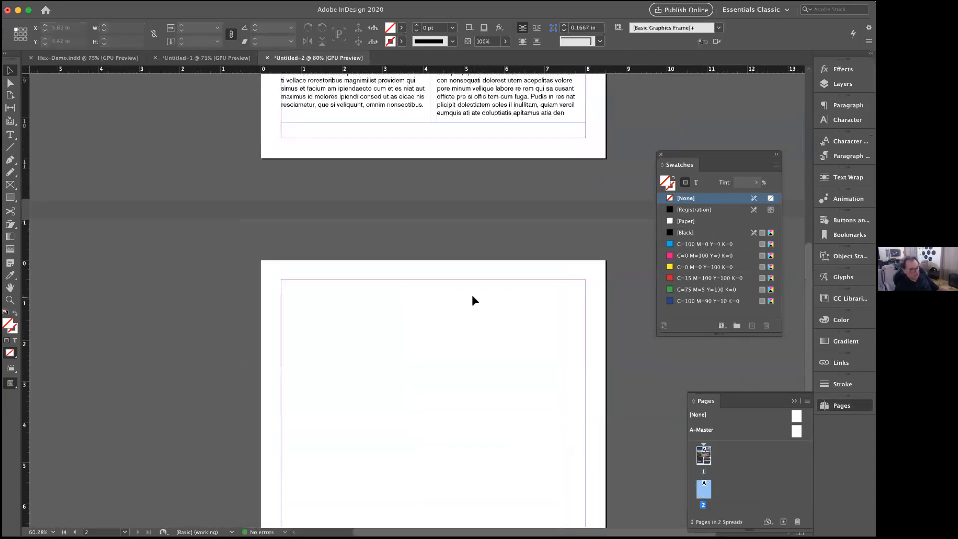
pyautogui.scroll(8, 473, 299)
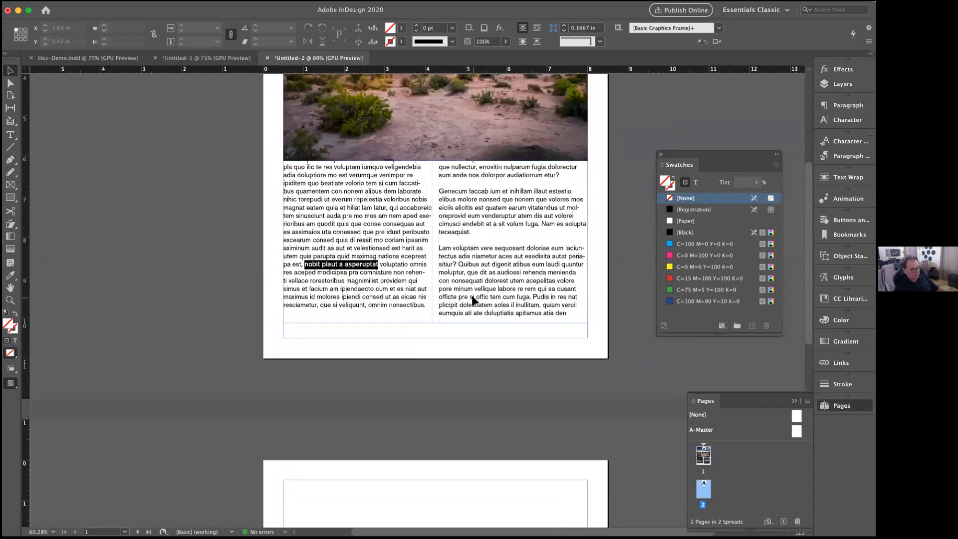
pyautogui.click(462, 281)
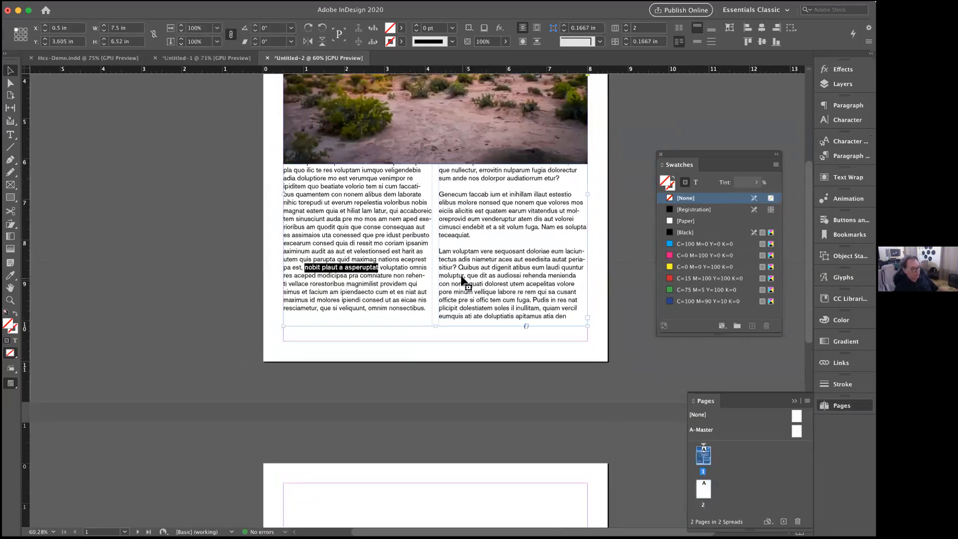
pyautogui.scroll(4, 463, 279)
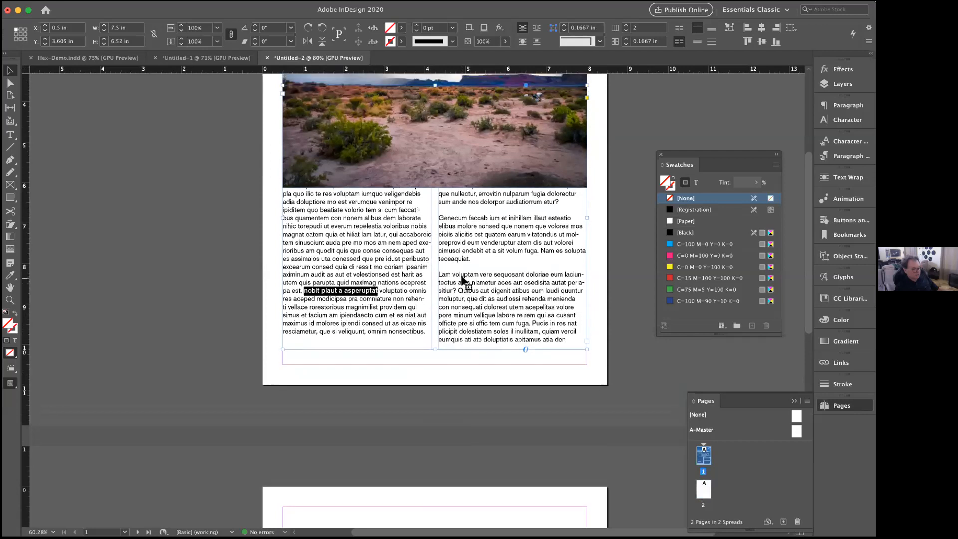
pyautogui.moveTo(435, 160); pyautogui.dragTo(438, 278)
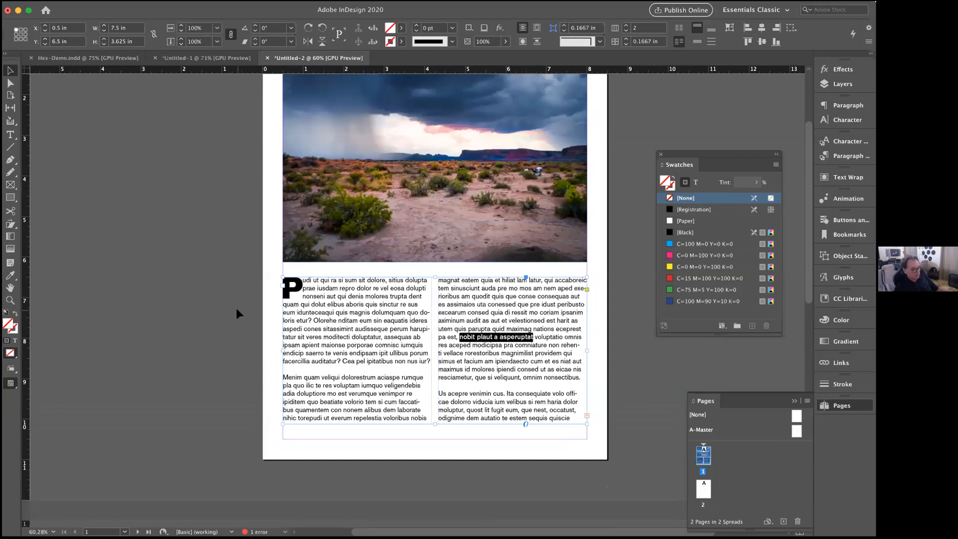
# Thread the overset text into a margin-wide frame about 7.5 by 3.3 in atop page 2, set it to 2 columns and deselect it.
pyautogui.scroll(-1, 237, 310)
pyautogui.scroll(-5, 236, 309)
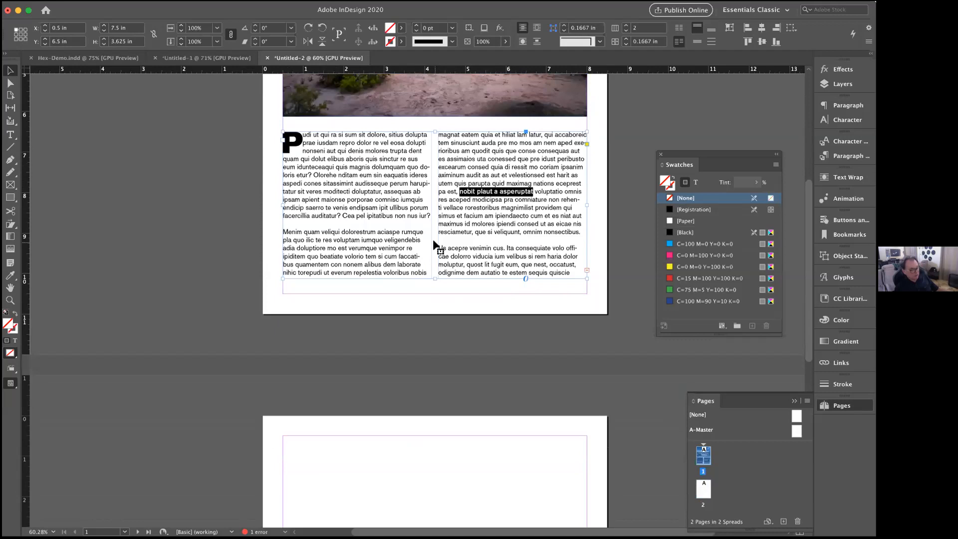
pyautogui.scroll(-3, 412, 245)
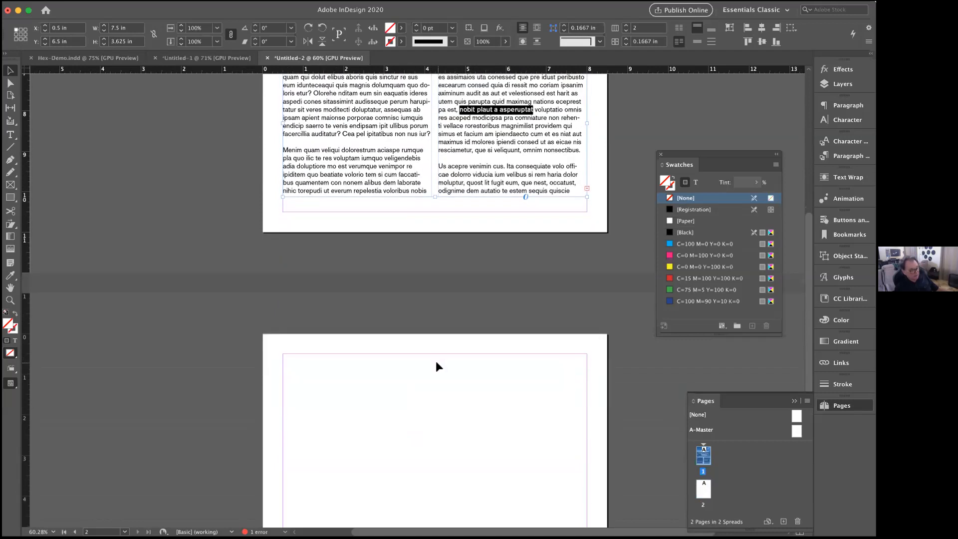
pyautogui.click(587, 189)
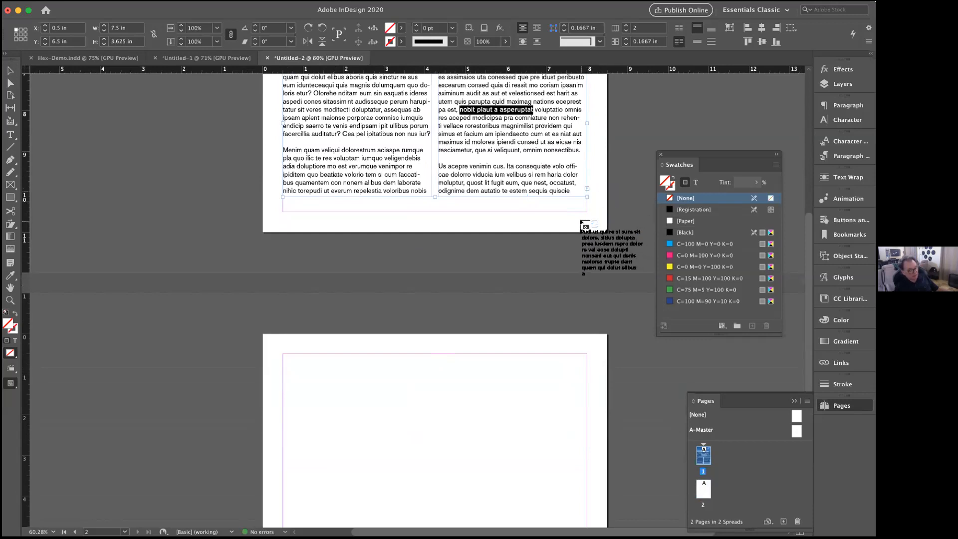
pyautogui.scroll(-3, 381, 338)
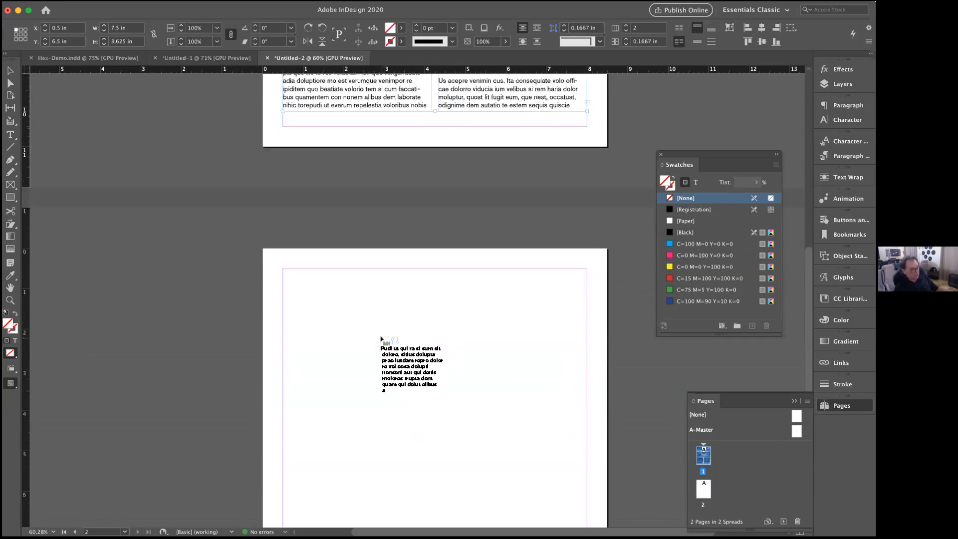
pyautogui.scroll(-1, 381, 338)
pyautogui.moveTo(283, 211); pyautogui.dragTo(586, 343)
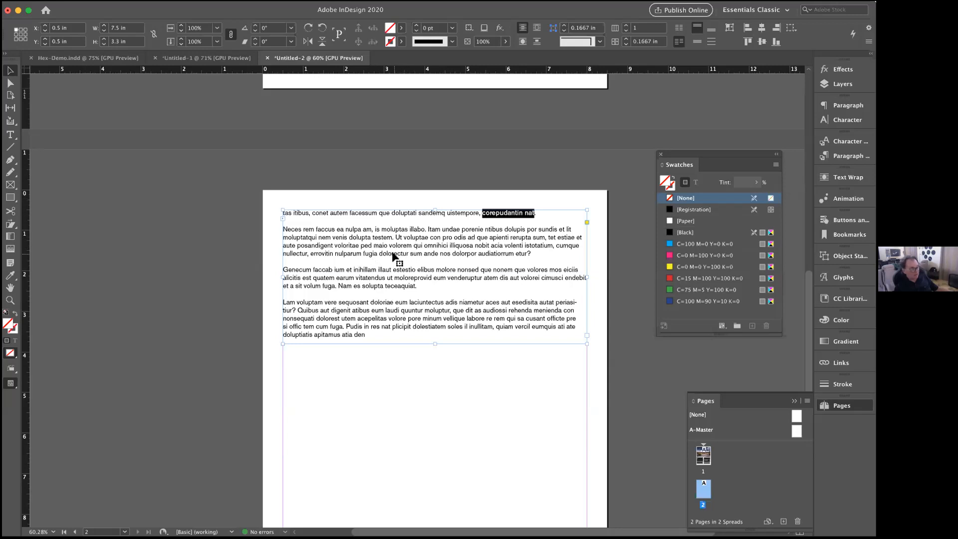
pyautogui.click(626, 26)
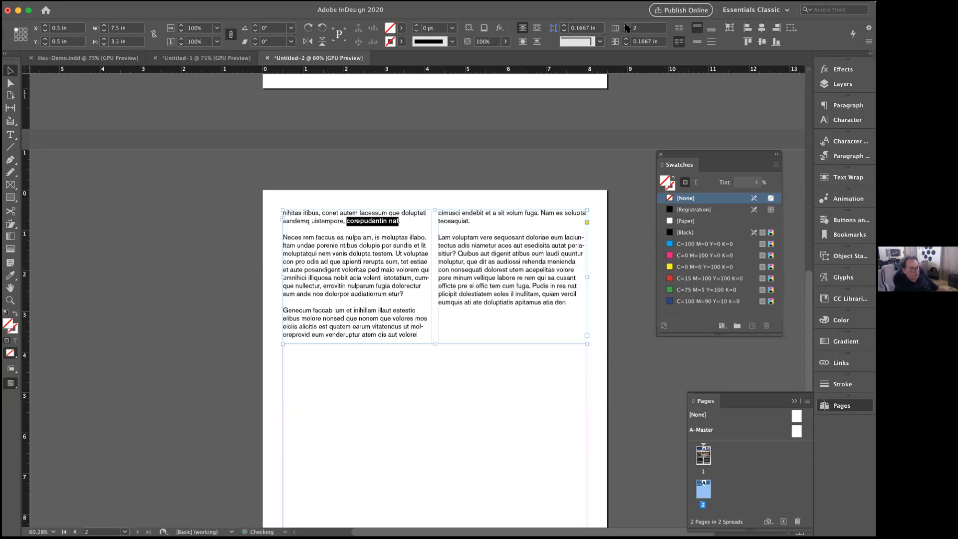
pyautogui.click(238, 361)
# Open the A-Master page and draw a text frame about 2.2 by 0.52 in just above the bottom margin, near the middle.
pyautogui.scroll(10, 237, 360)
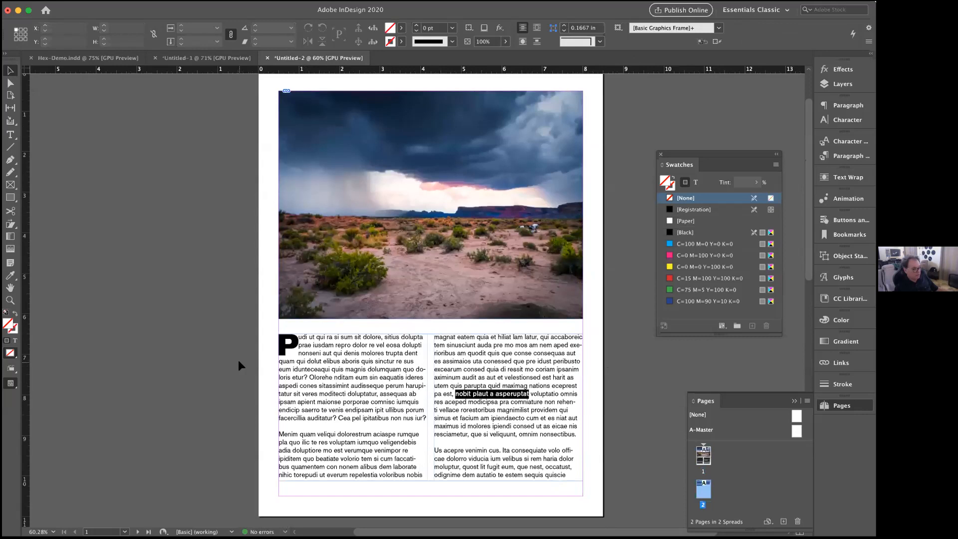
pyautogui.scroll(1, 238, 361)
pyautogui.scroll(-2, 237, 360)
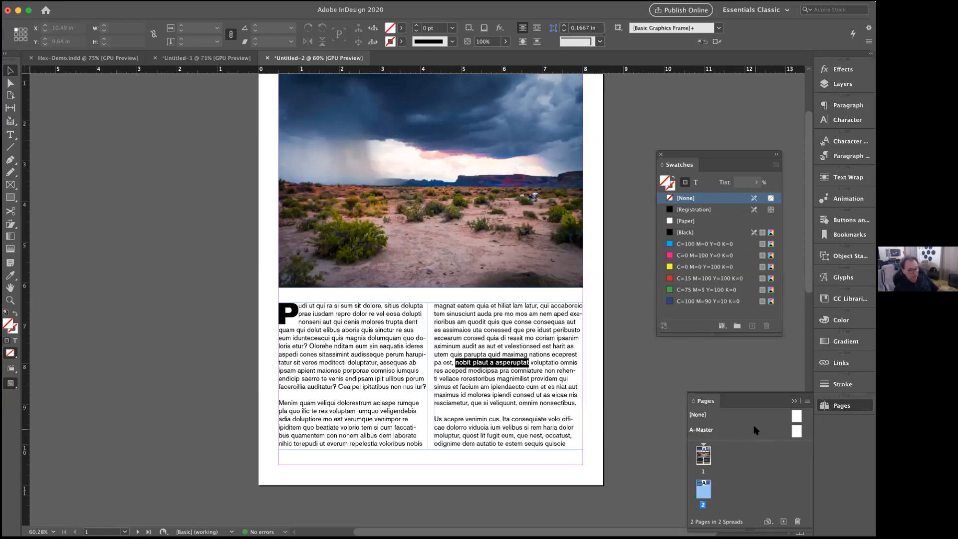
pyautogui.doubleClick(795, 432)
pyautogui.scroll(1, 532, 351)
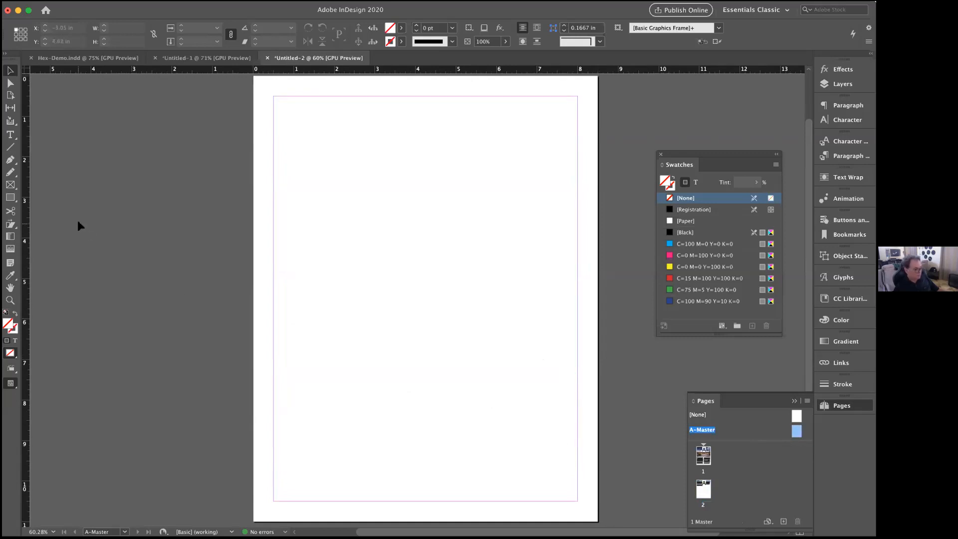
pyautogui.click(10, 135)
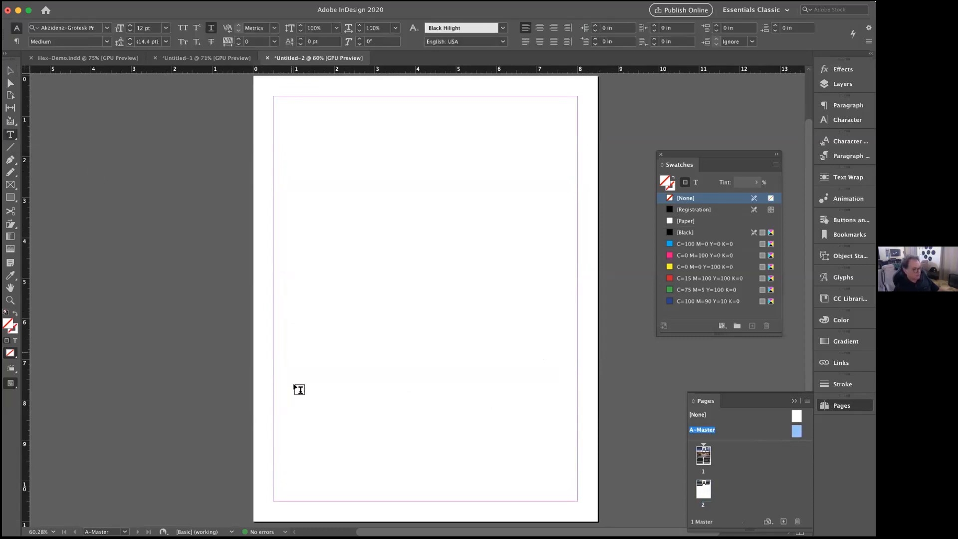
pyautogui.moveTo(390, 480); pyautogui.dragTo(477, 501)
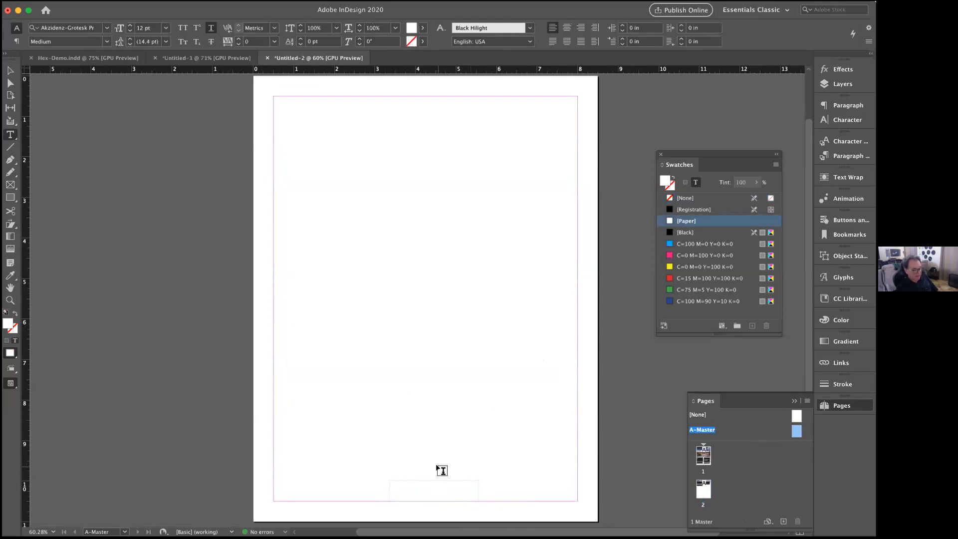
# Insert the Current Page Number marker in the master's text frame, removing the duplicate marker.
pyautogui.press('alt+shift+super+n')
pyautogui.click(156, 9)
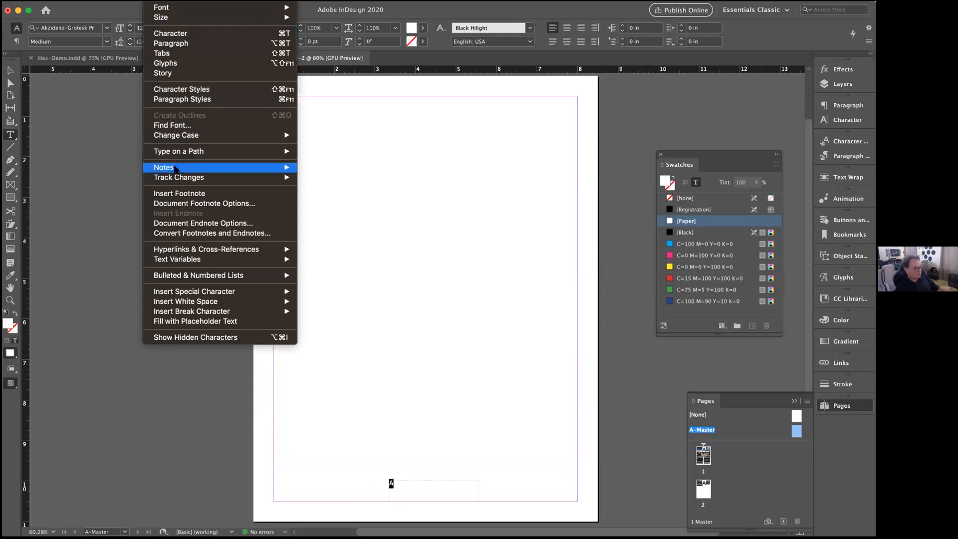
pyautogui.moveTo(174, 250)
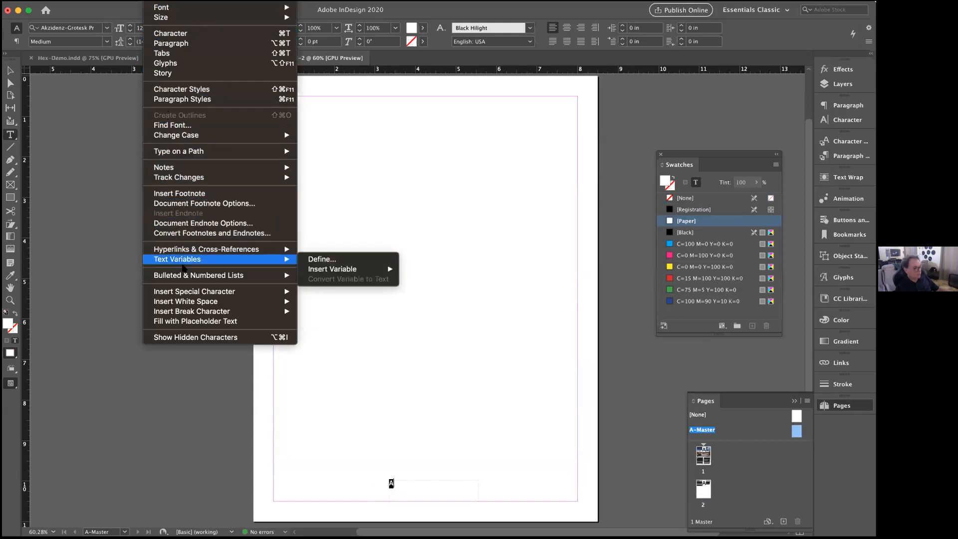
pyautogui.moveTo(179, 292)
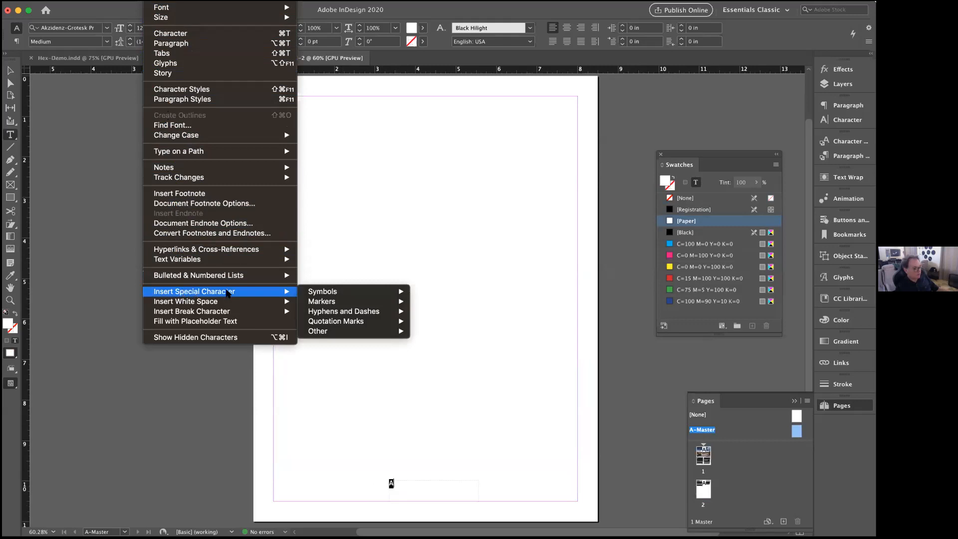
pyautogui.moveTo(318, 293)
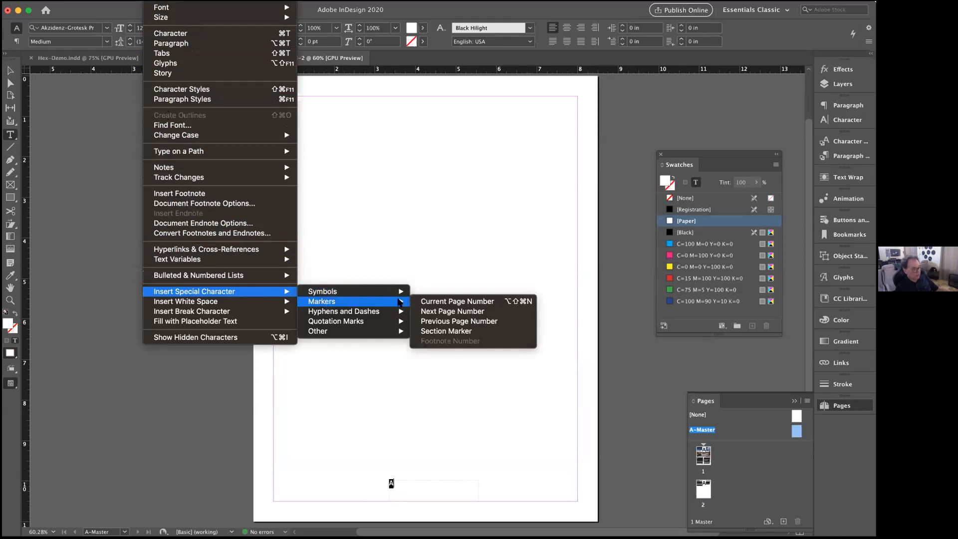
pyautogui.click(429, 302)
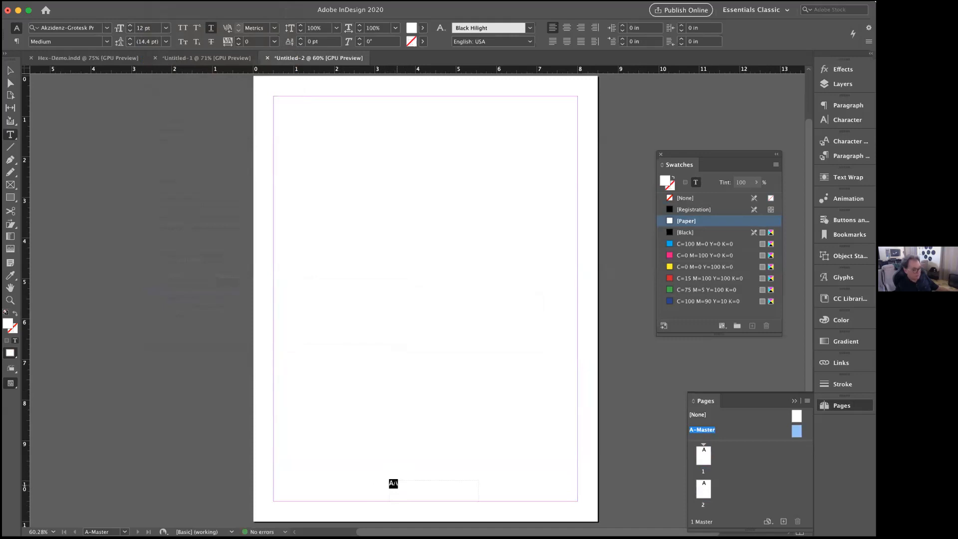
pyautogui.moveTo(393, 483); pyautogui.dragTo(384, 484)
pyautogui.press('BackSpace')
# Move the page number frame down so it straddles the bottom margin line, and deselect it.
pyautogui.click(10, 71)
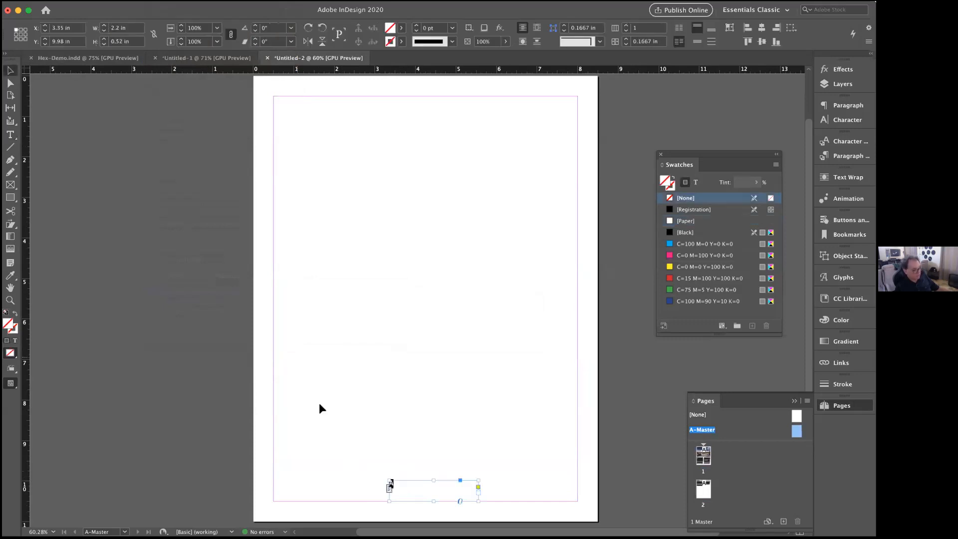
pyautogui.moveTo(408, 482); pyautogui.dragTo(420, 498)
pyautogui.click(423, 483)
pyautogui.click(411, 467)
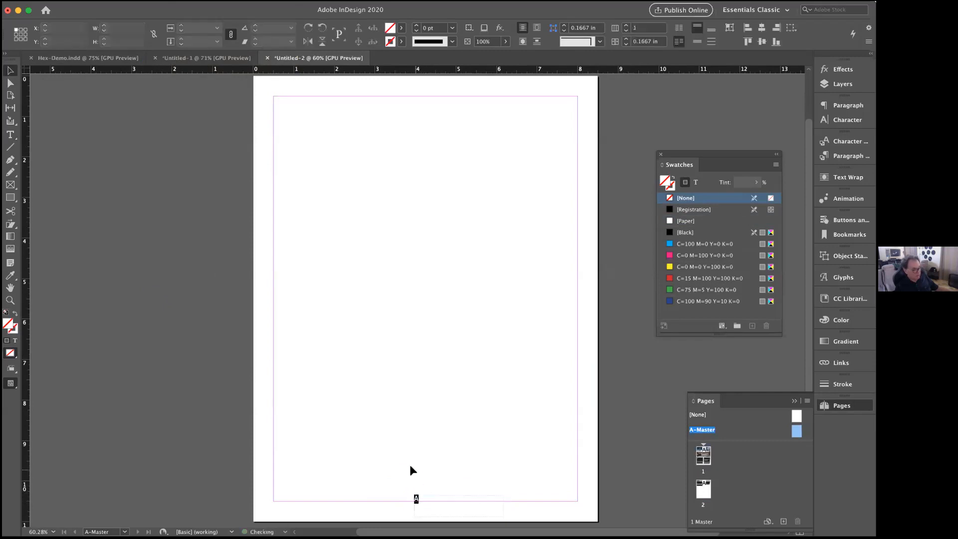
# Go back to page 1 from the master page and hide the guides.
pyautogui.click(702, 456)
pyautogui.doubleClick(702, 455)
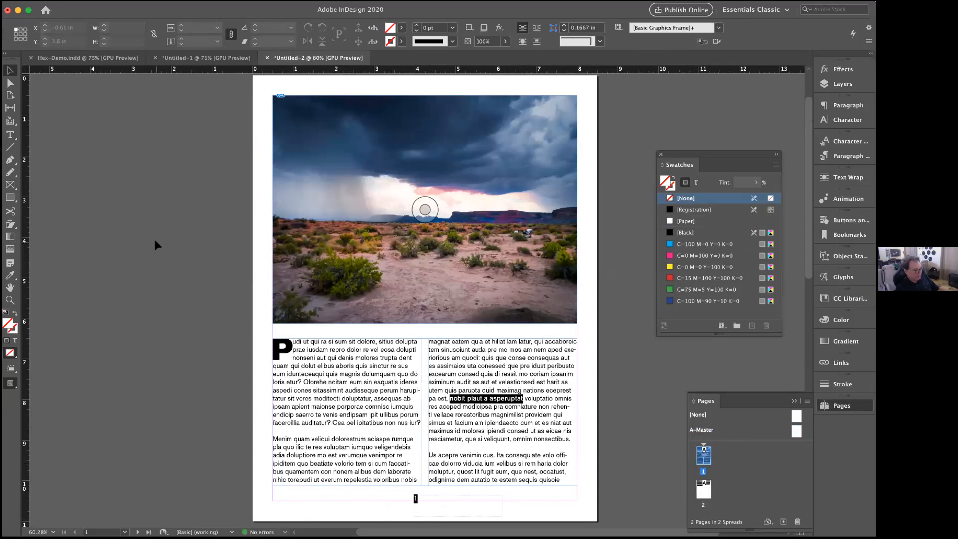
pyautogui.click(11, 382)
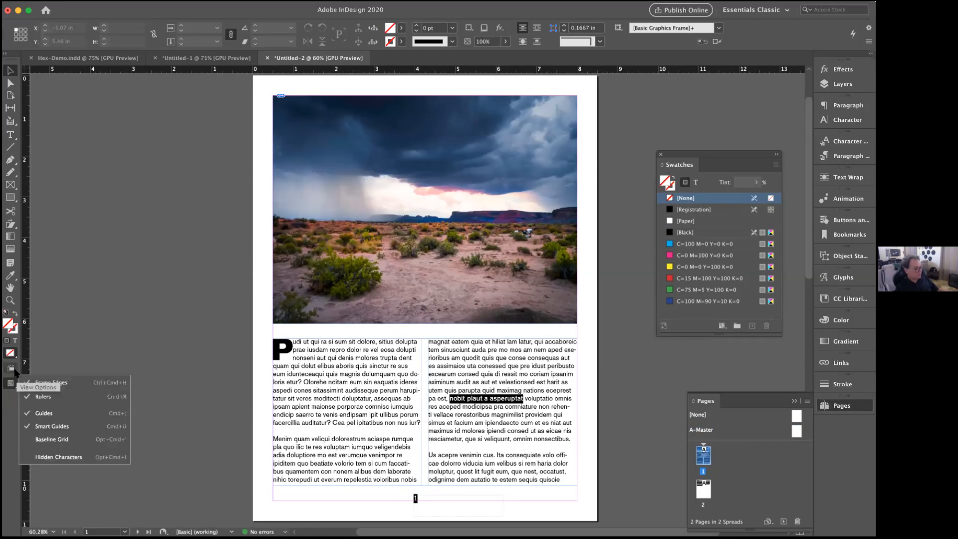
pyautogui.click(42, 413)
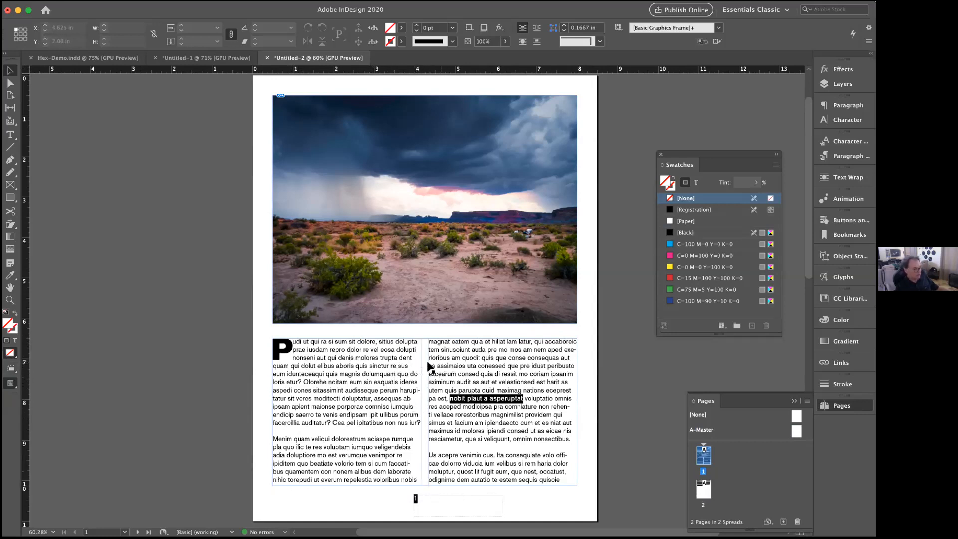
# Hide the frame edges and check the page number at the foot of page 2.
pyautogui.click(12, 369)
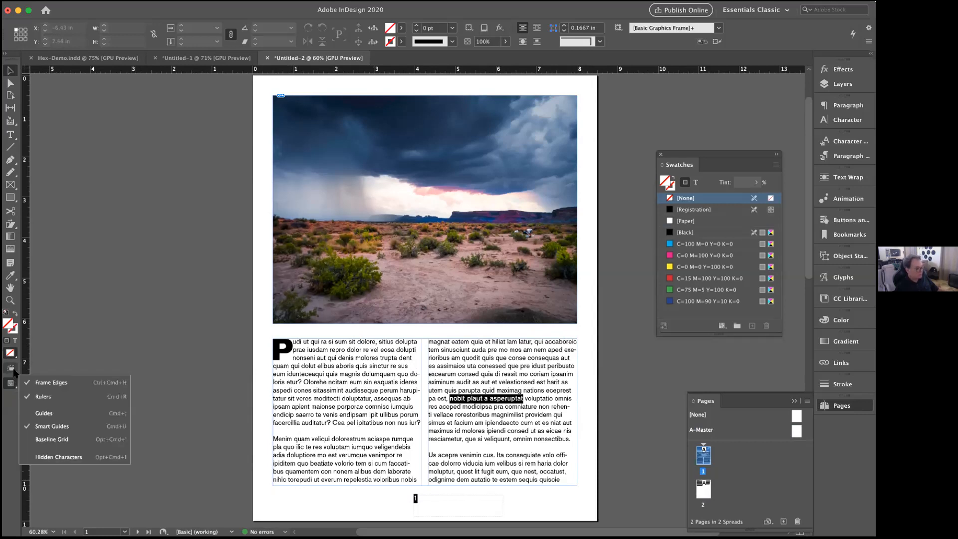
pyautogui.click(40, 381)
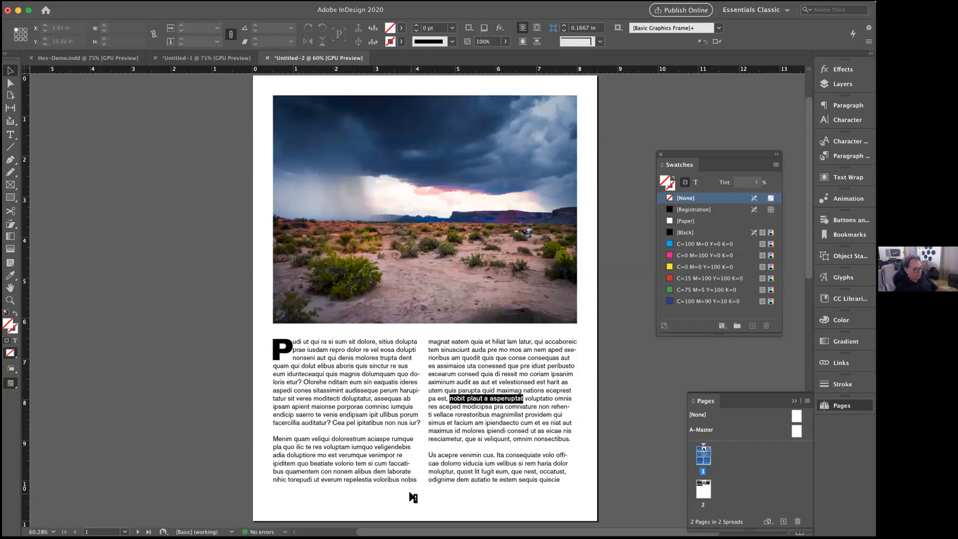
pyautogui.scroll(-10, 403, 491)
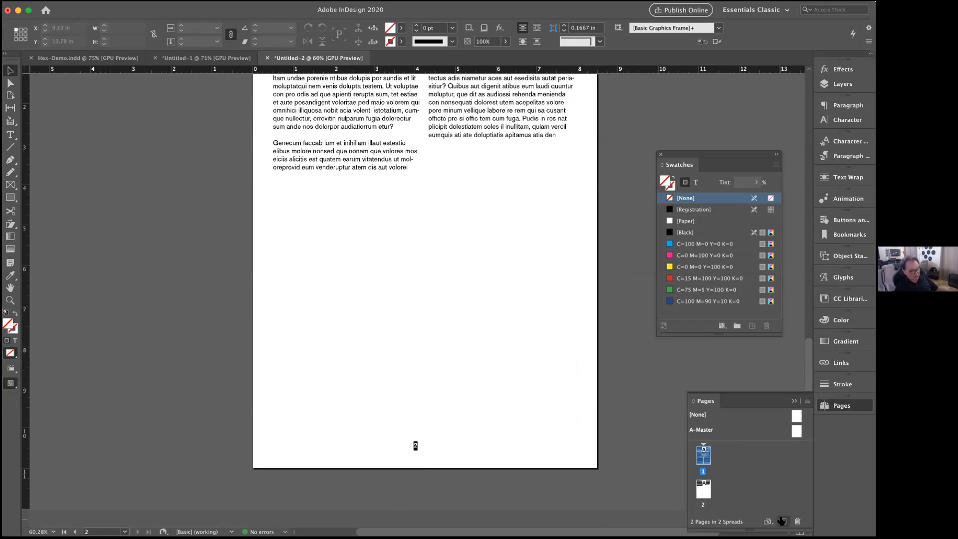
# Add a third page after page 2, based on A-Master.
pyautogui.click(700, 491)
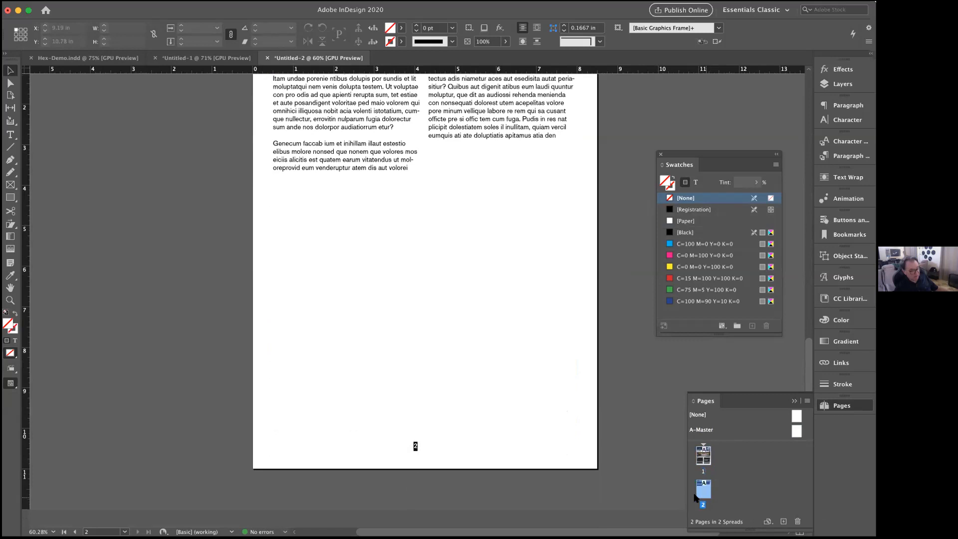
pyautogui.click(783, 521)
pyautogui.scroll(-1, 526, 414)
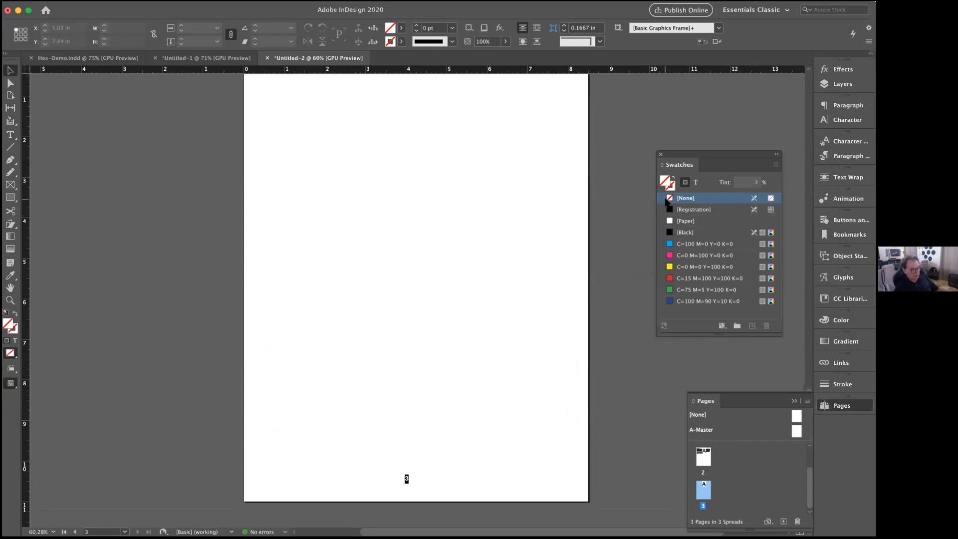
# On the A-Master page, nudge the page number frame right toward the page's horizontal centre and deselect it.
pyautogui.scroll(1, 519, 352)
pyautogui.scroll(20, 516, 346)
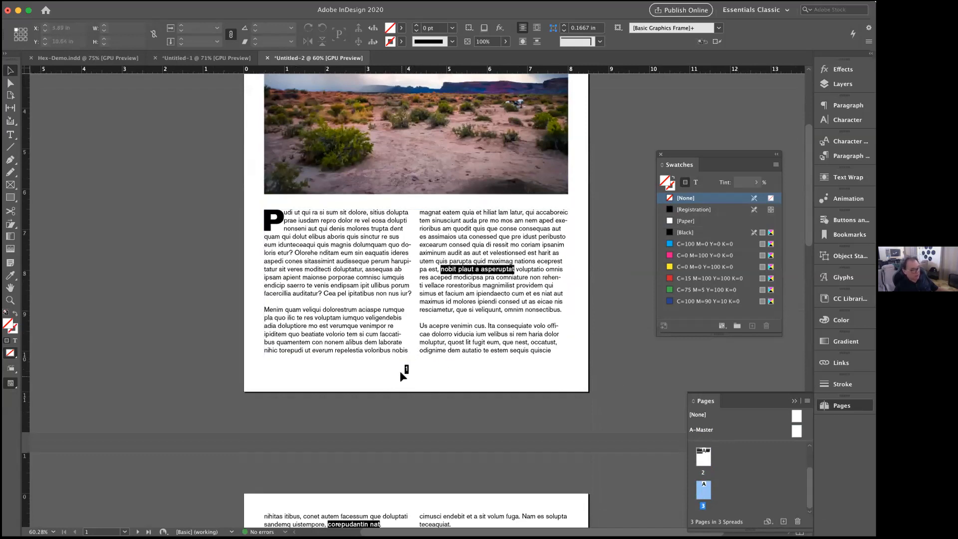
pyautogui.click(406, 371)
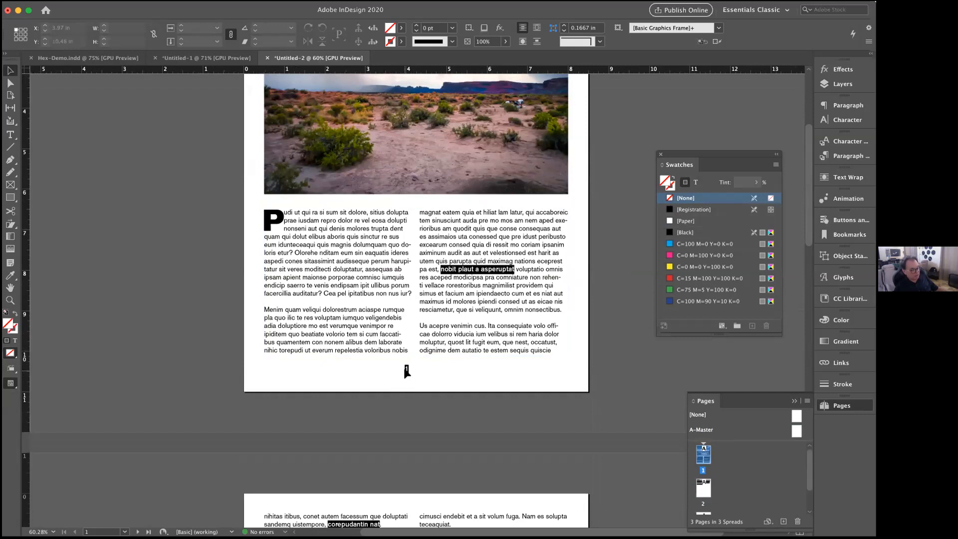
pyautogui.doubleClick(793, 427)
pyautogui.click(406, 446)
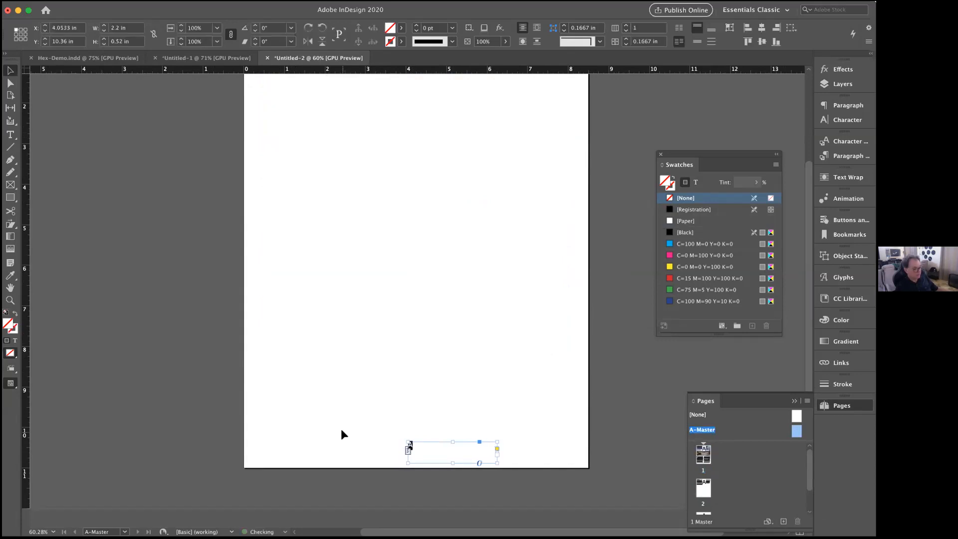
pyautogui.click(226, 399)
# Place a vertical guide at X 4.25 in on the A-Master page and check the number's alignment on page 1.
pyautogui.moveTo(24, 379); pyautogui.dragTo(415, 476)
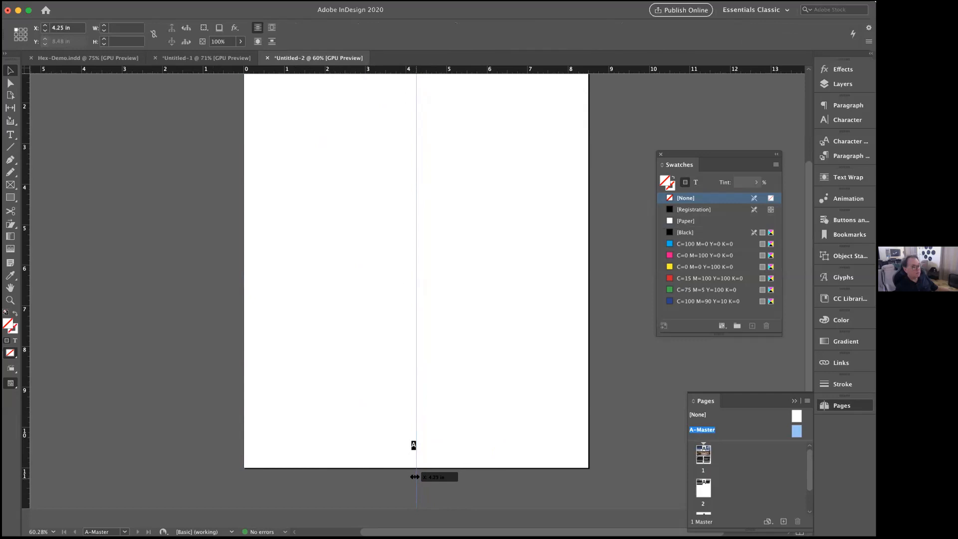
pyautogui.moveTo(413, 476); pyautogui.dragTo(413, 476)
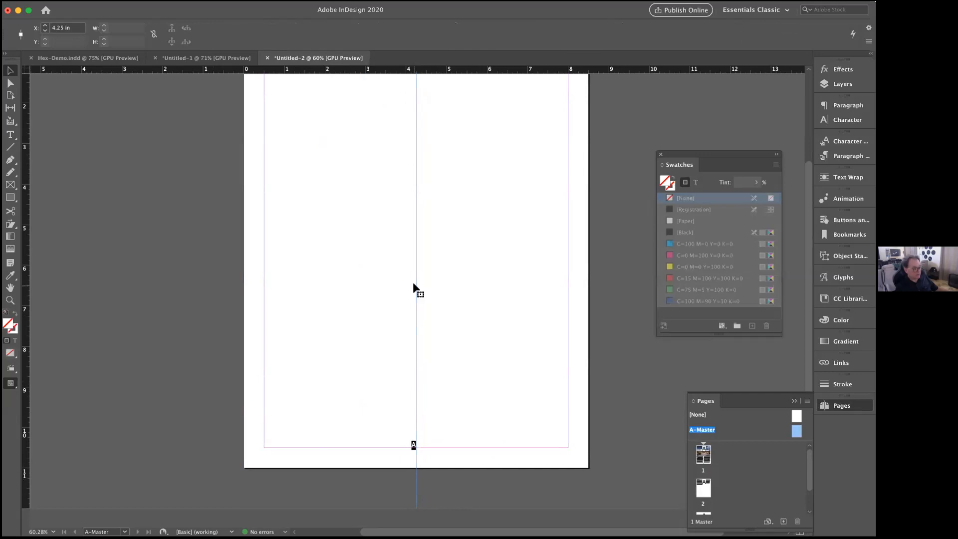
pyautogui.doubleClick(703, 455)
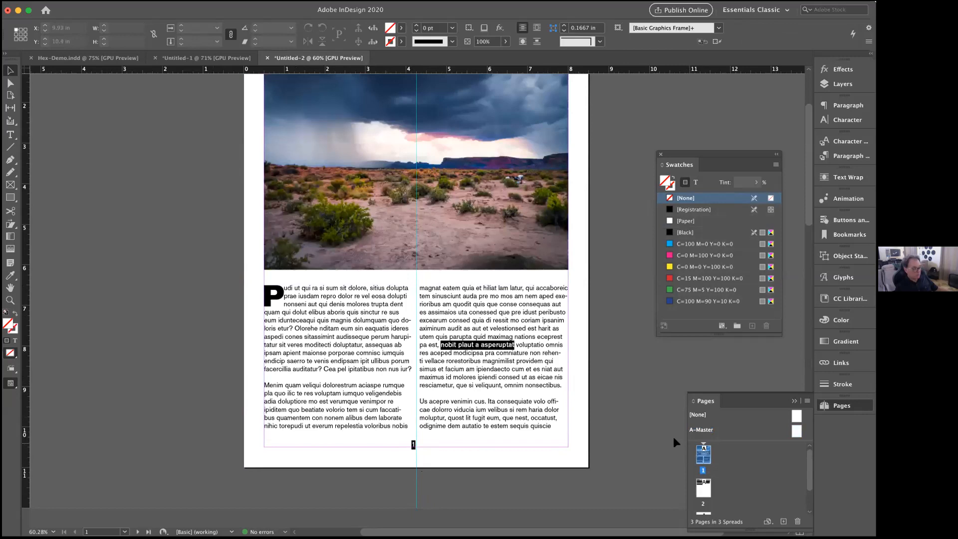
# Nudge the master's page number frame to X 4.1922 in so the number centres on the guide, and return to page 1 with guides hidden.
pyautogui.doubleClick(795, 430)
pyautogui.click(413, 449)
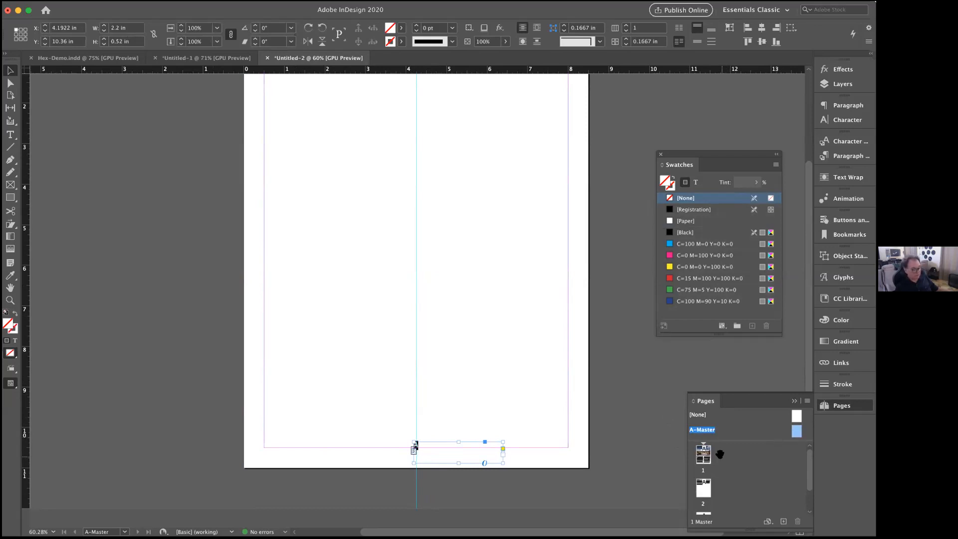
pyautogui.click(540, 453)
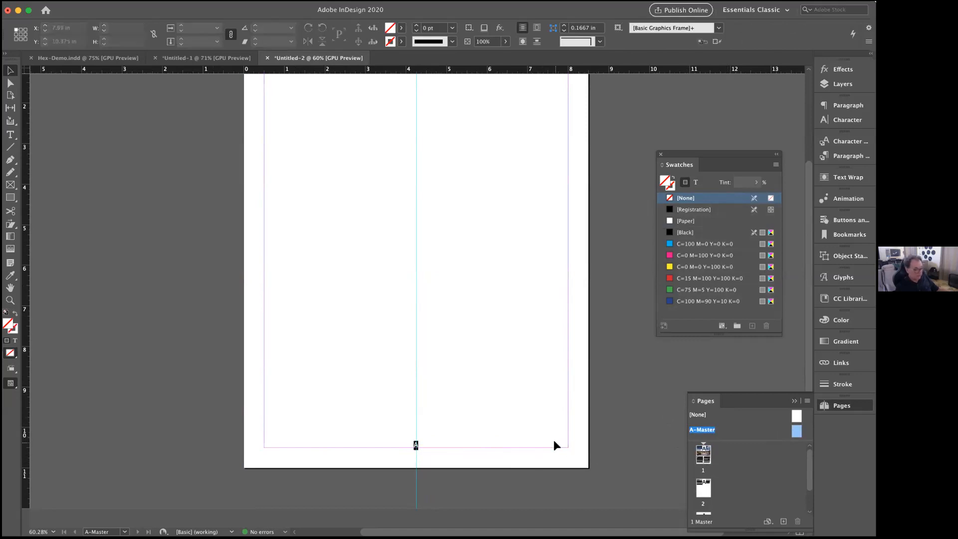
pyautogui.press('w')
pyautogui.doubleClick(701, 458)
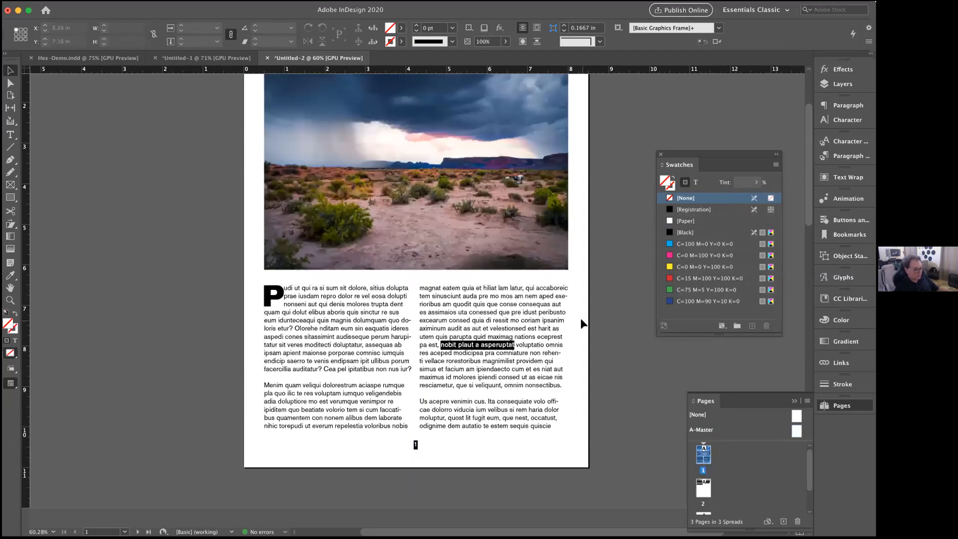
# Move the two-column text frame on page 2 down to Y 2.42 in.
pyautogui.scroll(-10, 581, 322)
pyautogui.click(372, 248)
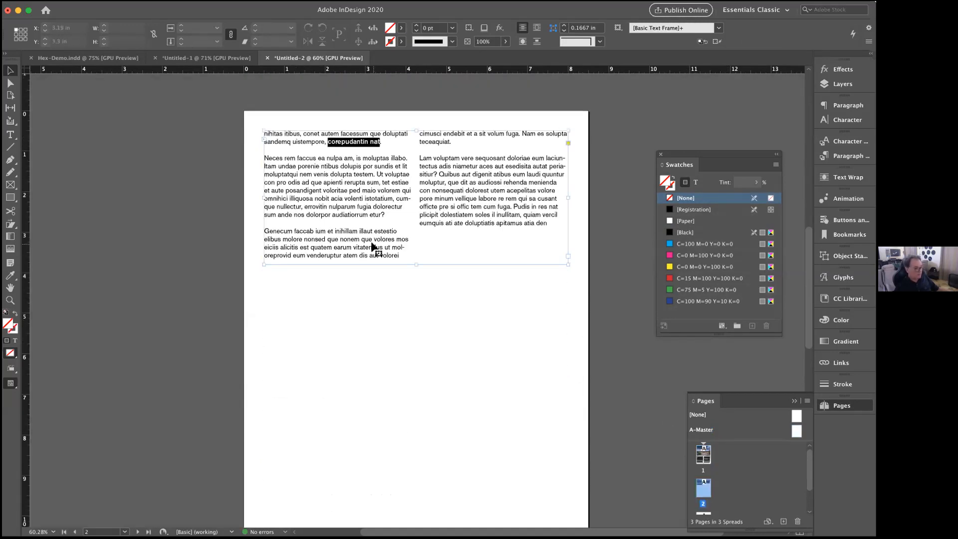
pyautogui.moveTo(364, 210); pyautogui.dragTo(364, 285)
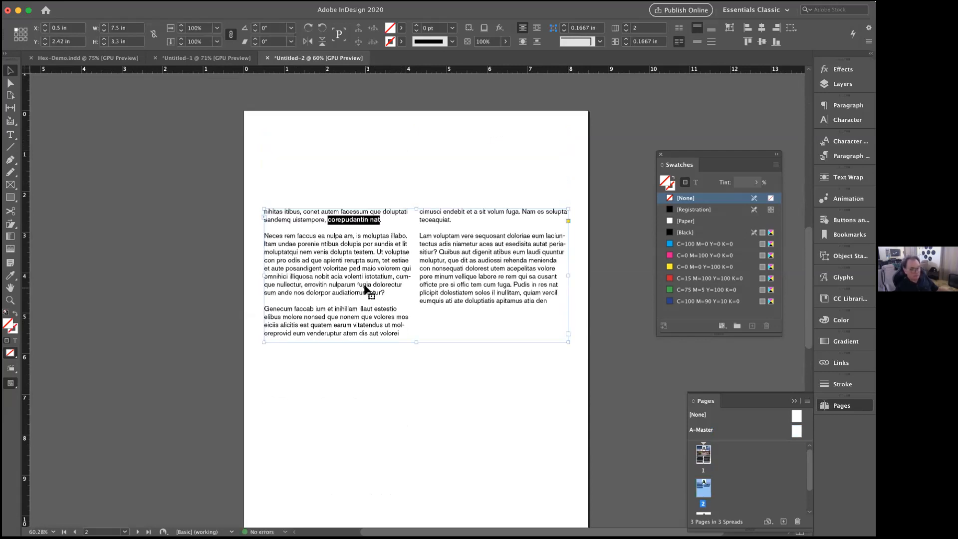
# Open Corner Options for the desert photo on page 1 and set all four linked corners to Rounded.
pyautogui.scroll(10, 384, 279)
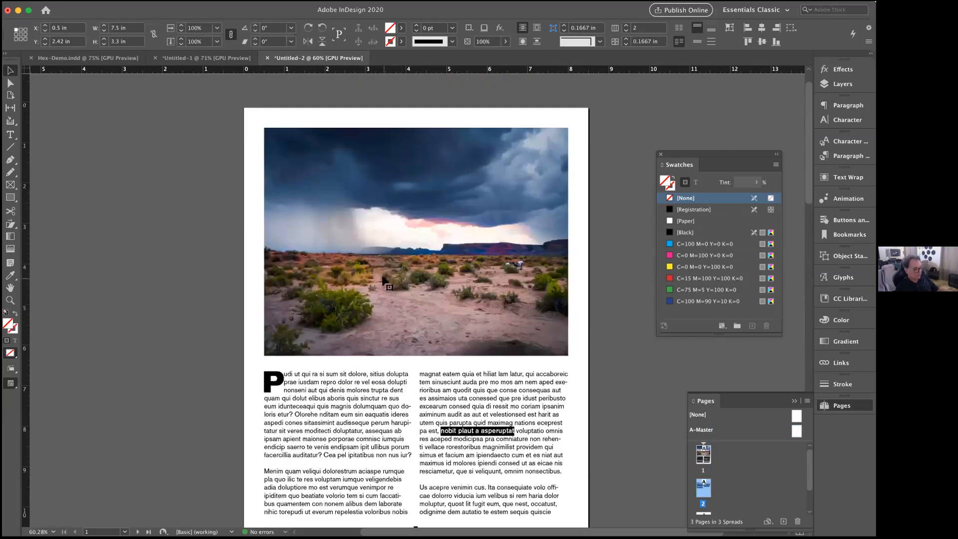
pyautogui.scroll(1, 384, 281)
pyautogui.click(384, 281)
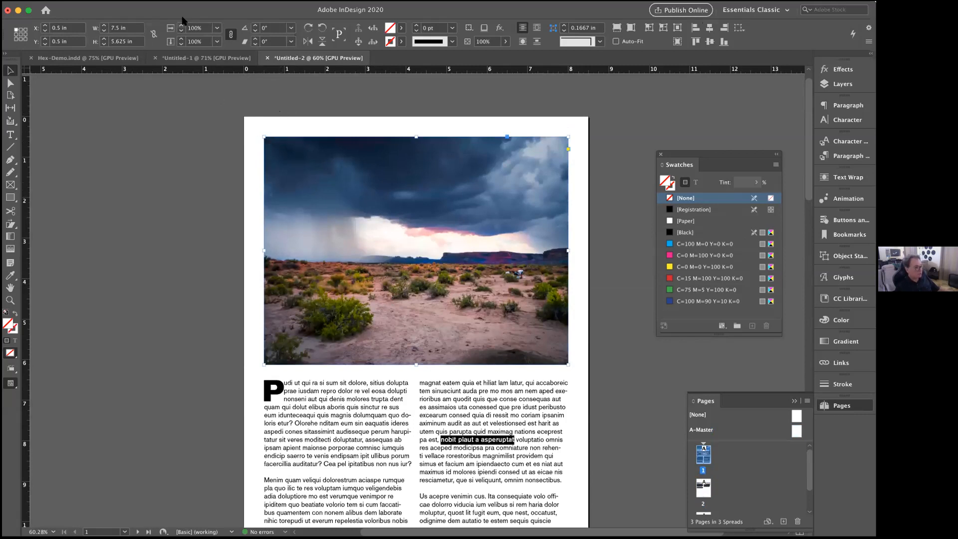
pyautogui.click(187, 1)
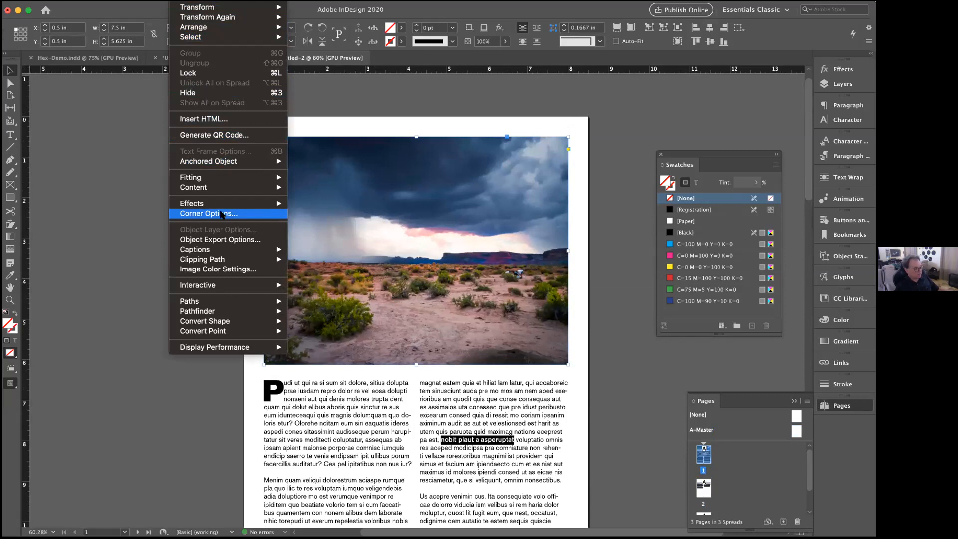
pyautogui.click(222, 214)
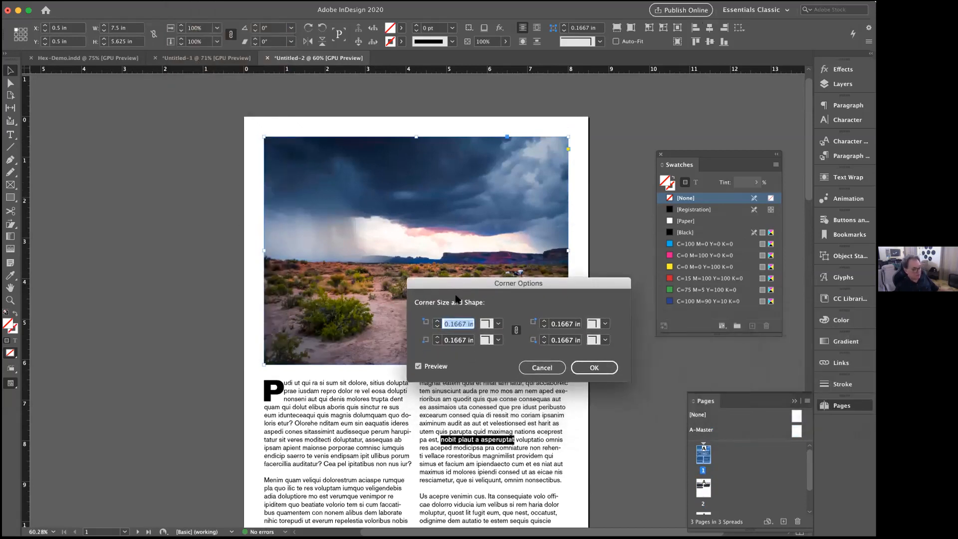
pyautogui.click(516, 330)
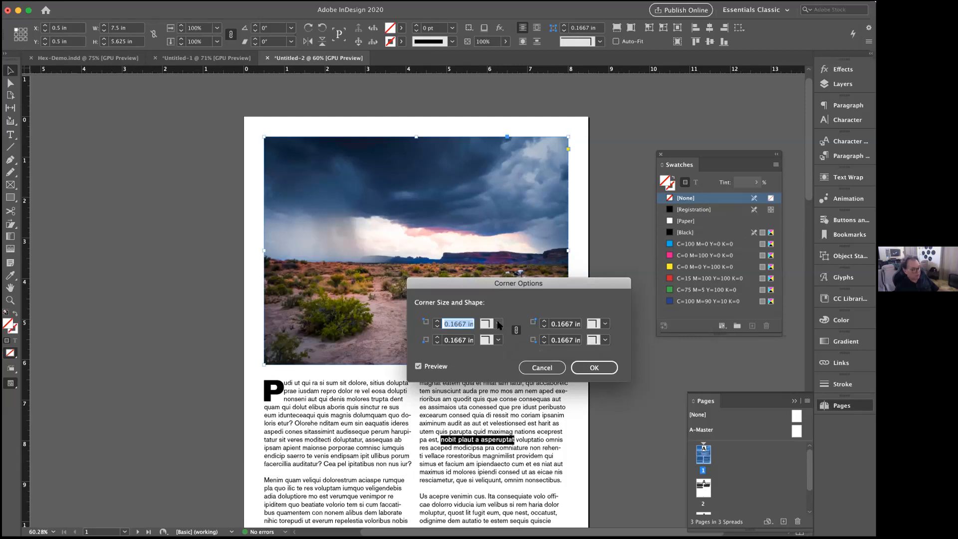
pyautogui.click(498, 323)
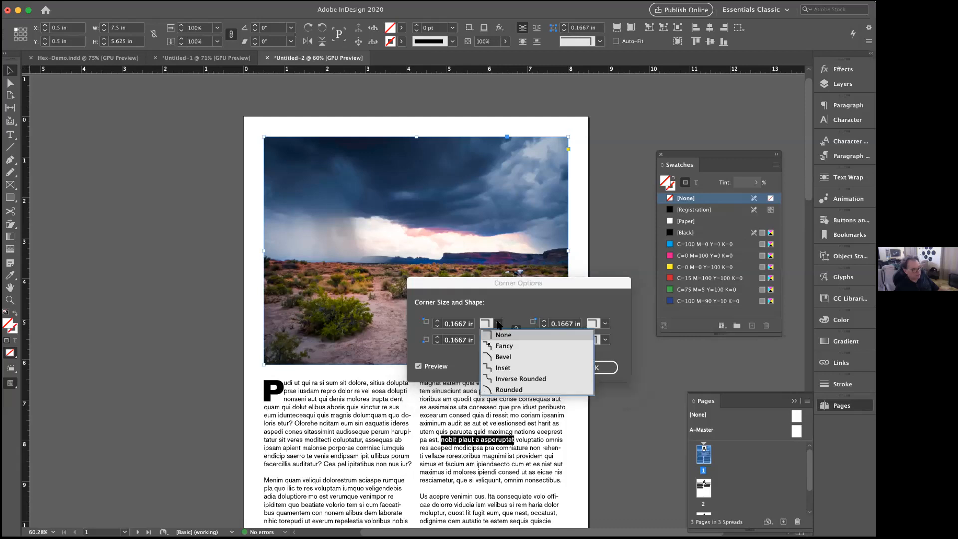
pyautogui.click(502, 390)
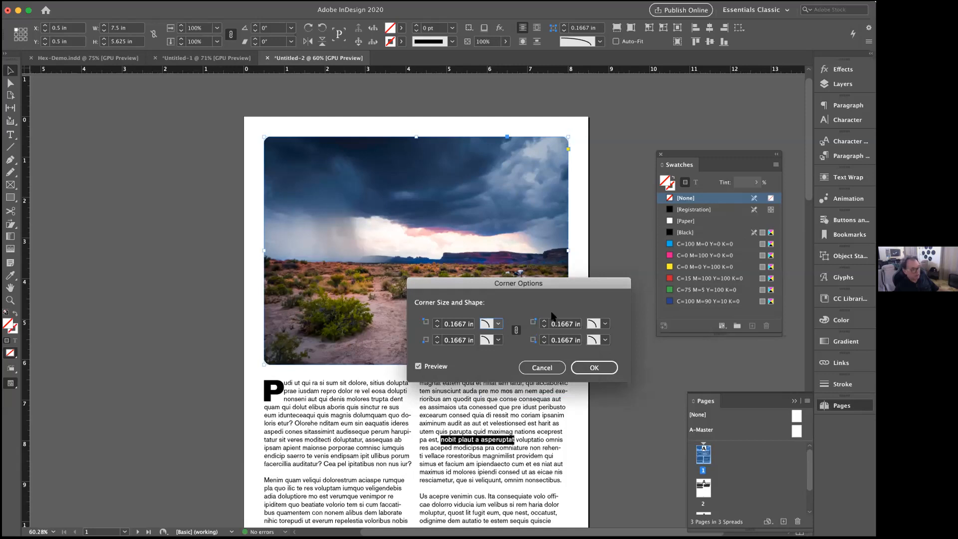
# Set the photo's corner size to 0.5 in, apply it and deselect the photo.
pyautogui.click(436, 321)
pyautogui.click(437, 320)
pyautogui.click(437, 320)
pyautogui.click(437, 320)
pyautogui.click(437, 321)
pyautogui.click(584, 367)
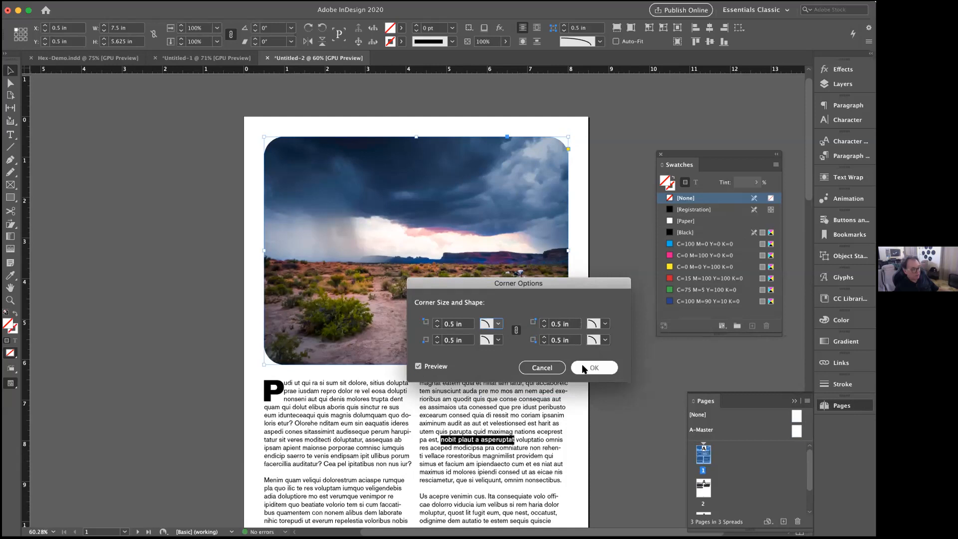
pyautogui.click(660, 359)
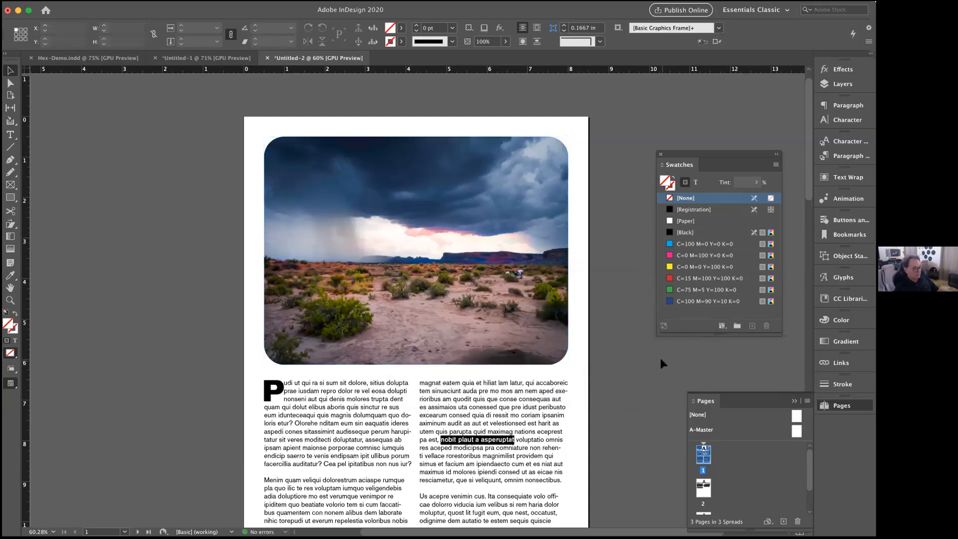
# Unlink the photo's corner settings, set its upper-left and lower-right corners to None, and deselect the photo.
pyautogui.click(555, 356)
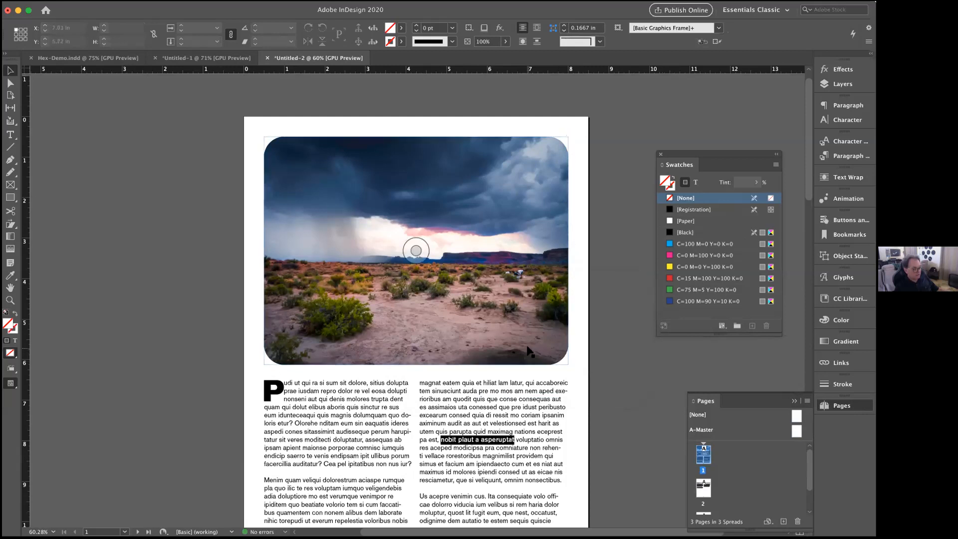
pyautogui.click(529, 351)
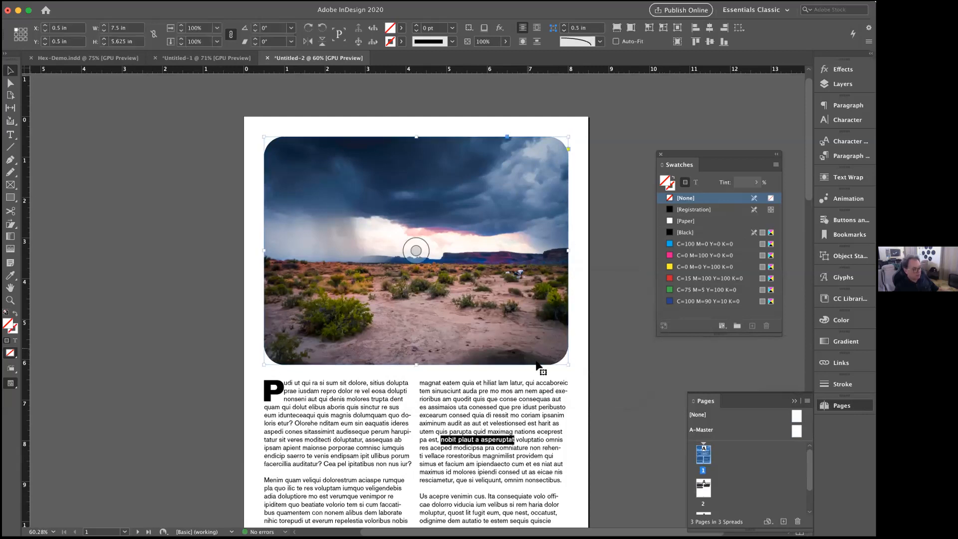
pyautogui.click(174, 1)
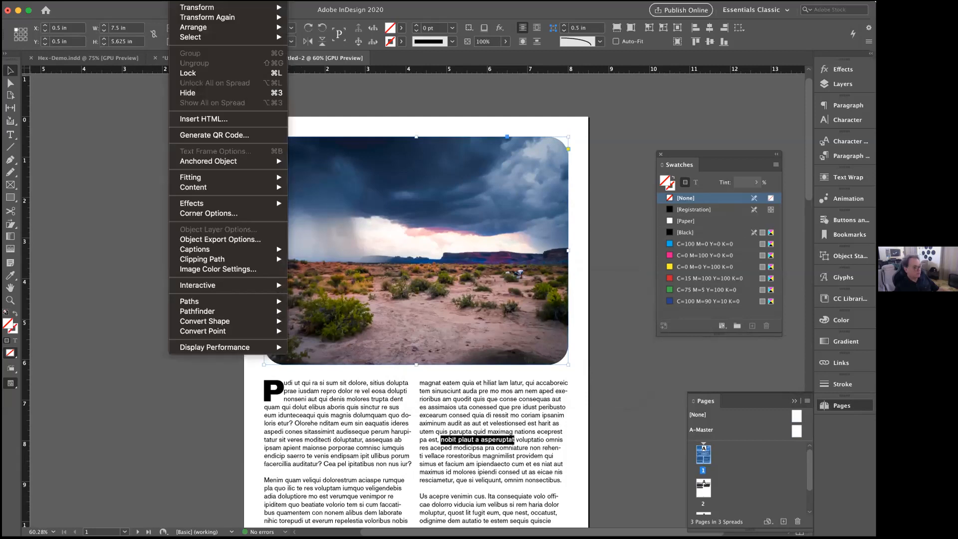
pyautogui.click(194, 214)
pyautogui.click(516, 329)
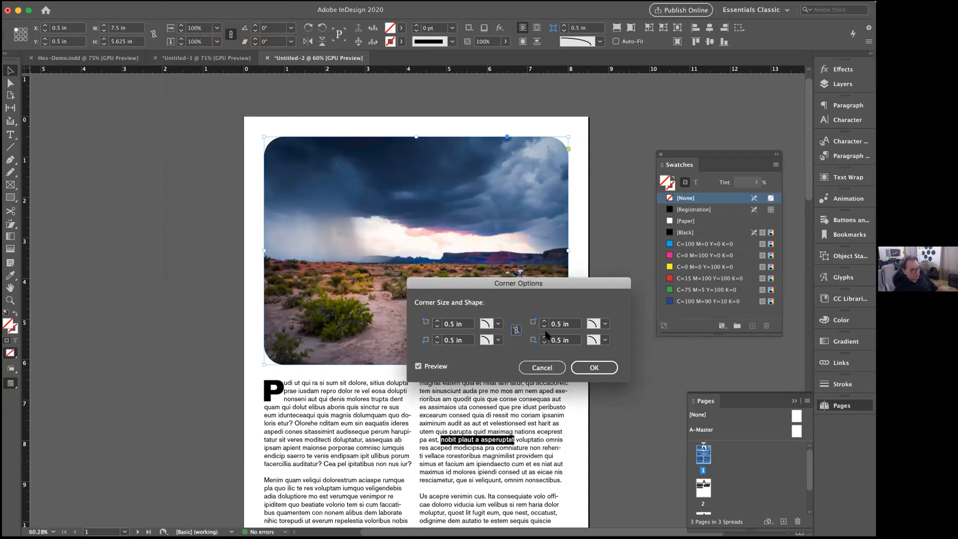
pyautogui.click(497, 324)
pyautogui.click(505, 333)
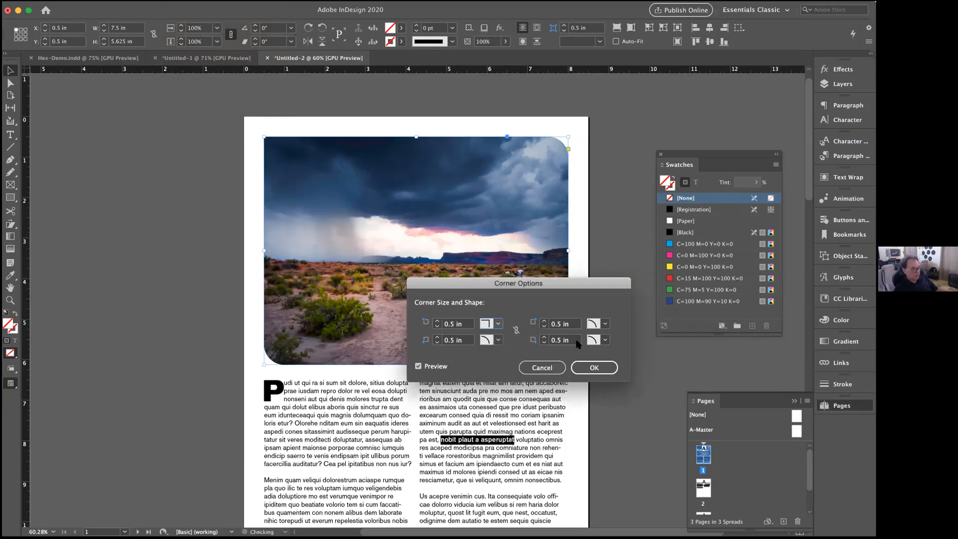
pyautogui.click(605, 339)
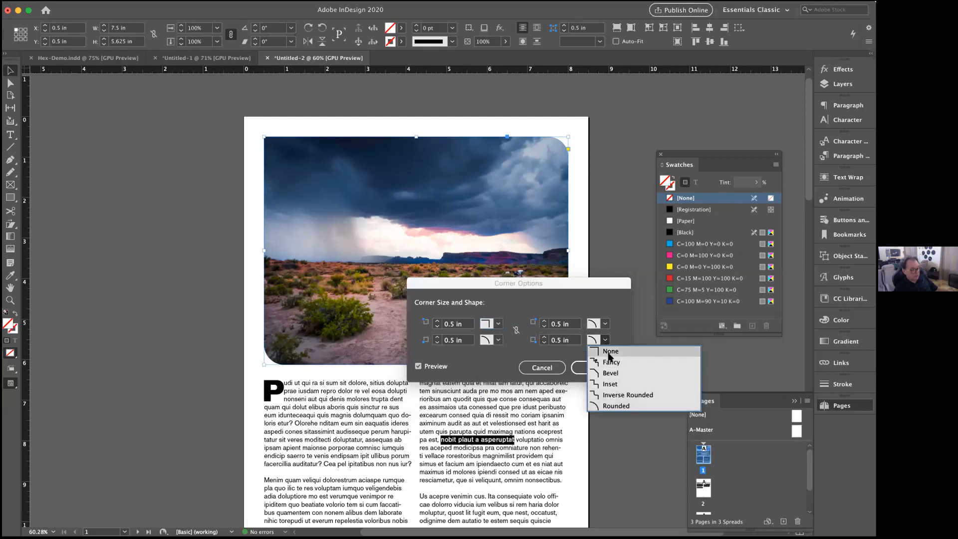
pyautogui.click(609, 354)
pyautogui.click(595, 367)
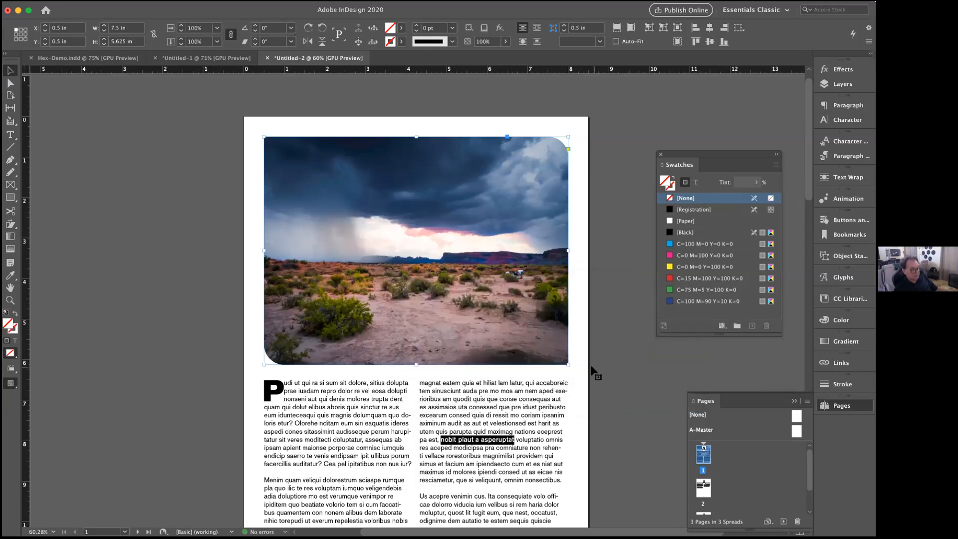
pyautogui.click(247, 316)
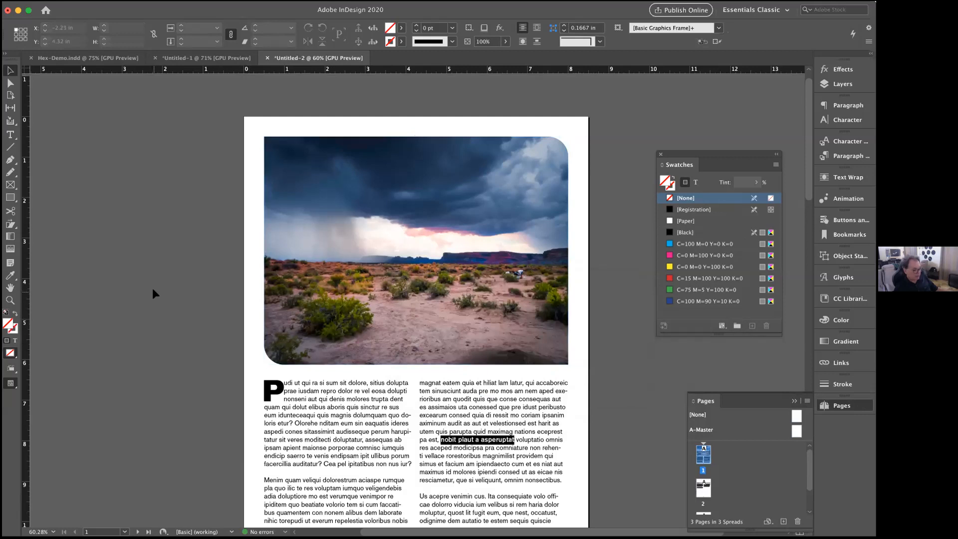
pyautogui.scroll(-5, 152, 288)
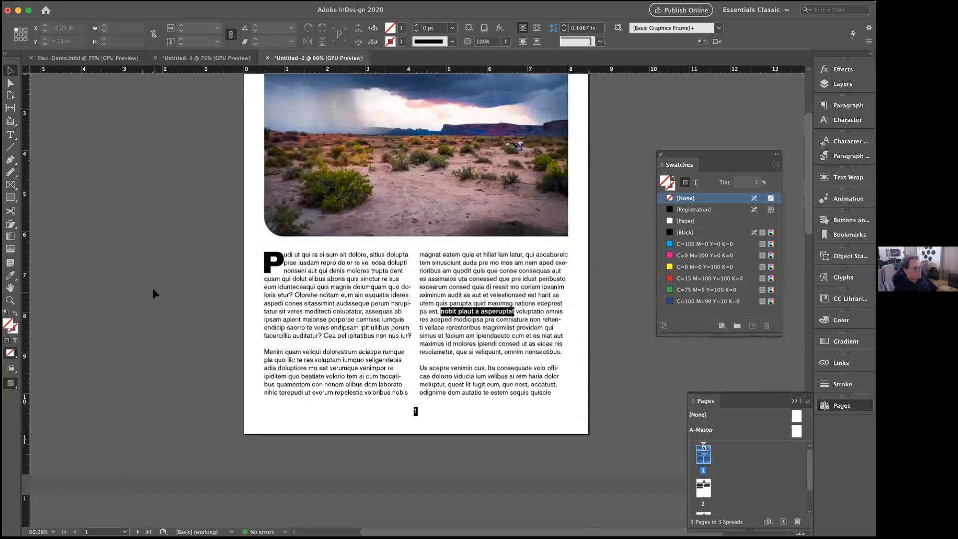
pyautogui.scroll(5, 152, 289)
pyautogui.scroll(-2, 151, 288)
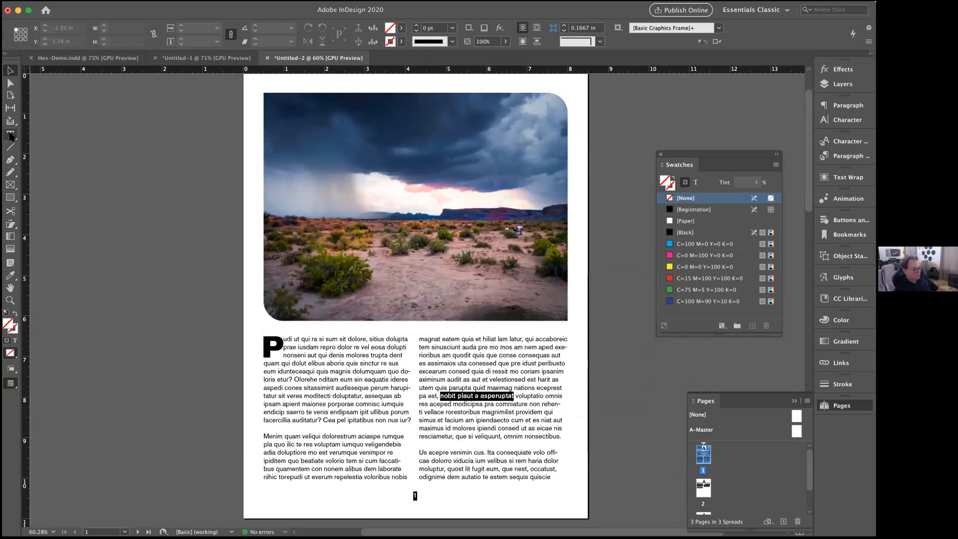
# Draw a text frame about 5.26 by 1.8 in over the photo's upper-left sky on page 1 and enter "ASU In The Desert".
pyautogui.click(10, 135)
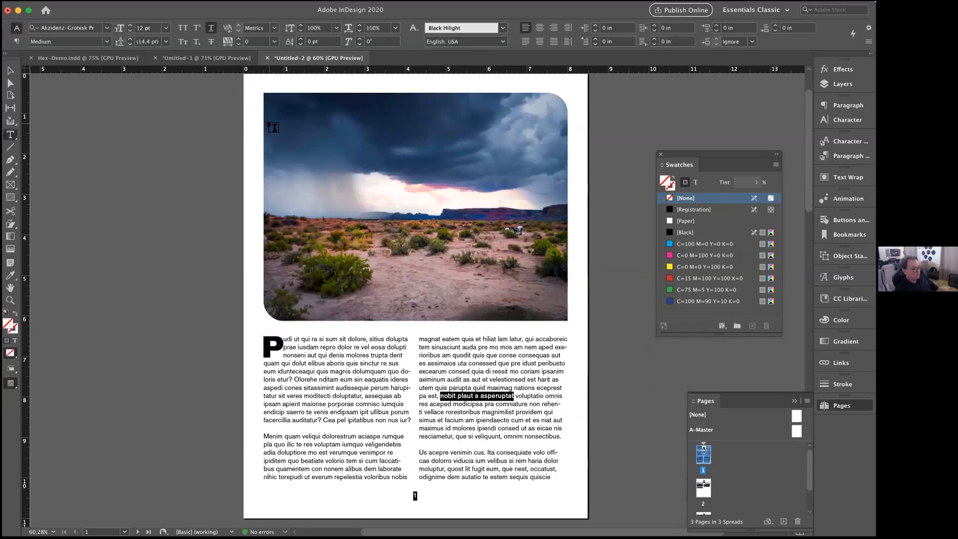
pyautogui.moveTo(271, 109); pyautogui.dragTo(499, 188)
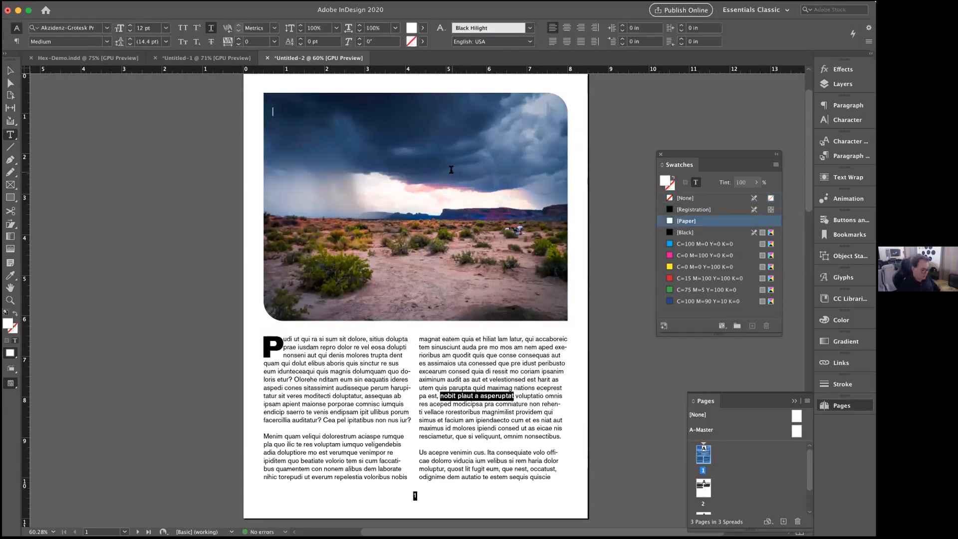
pyautogui.write('ASU')
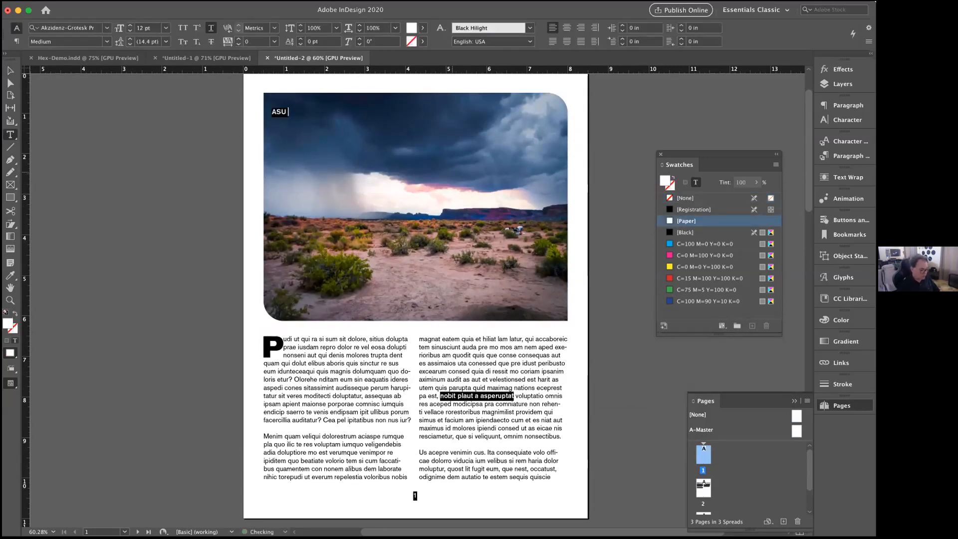
pyautogui.write(' In The ')
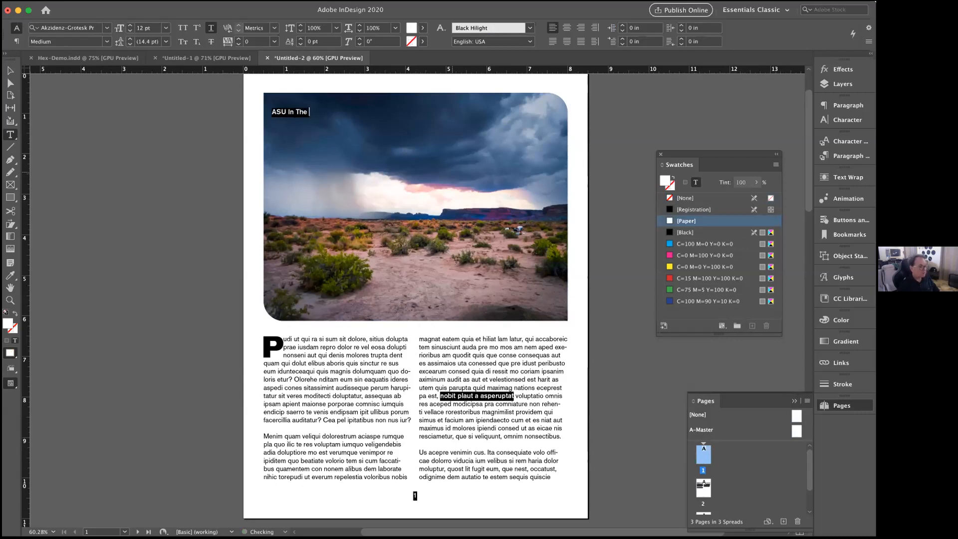
pyautogui.write('Desert')
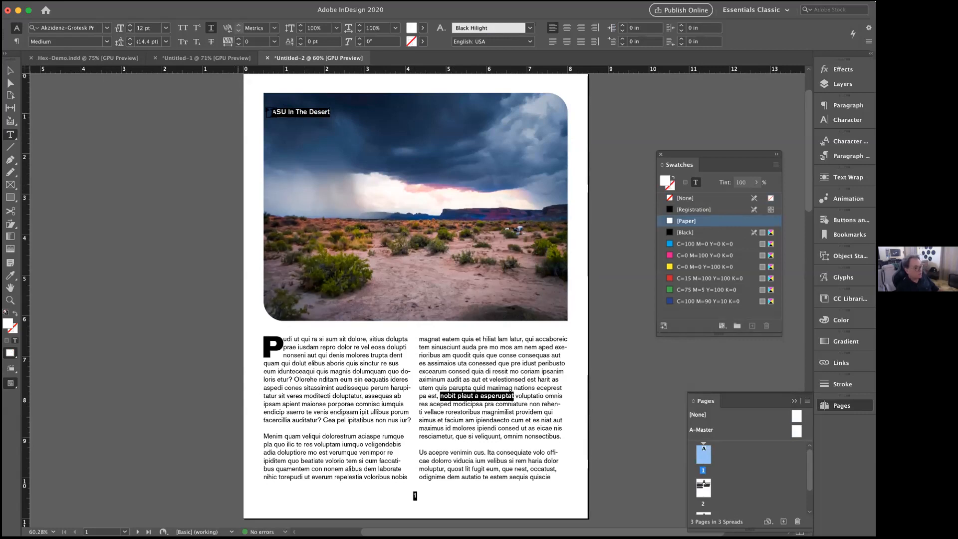
# Remove the underline highlight from the "ASU In The Desert" title and set its font size to 48 pt.
pyautogui.moveTo(272, 112); pyautogui.dragTo(331, 112)
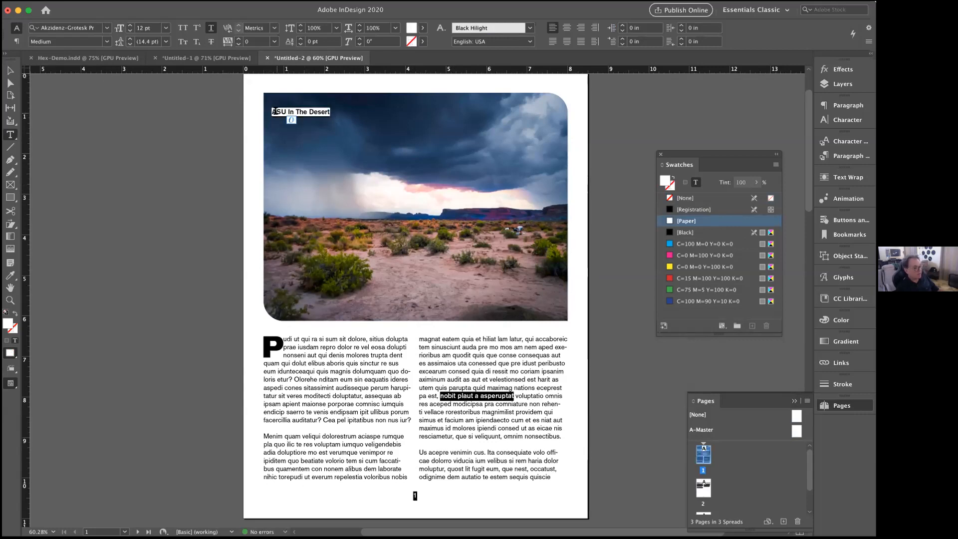
pyautogui.click(210, 28)
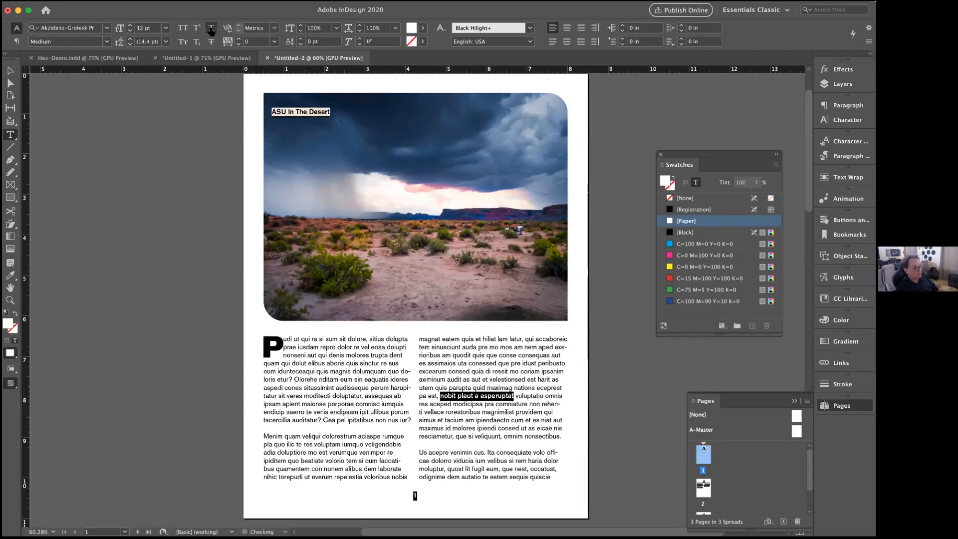
pyautogui.click(267, 111)
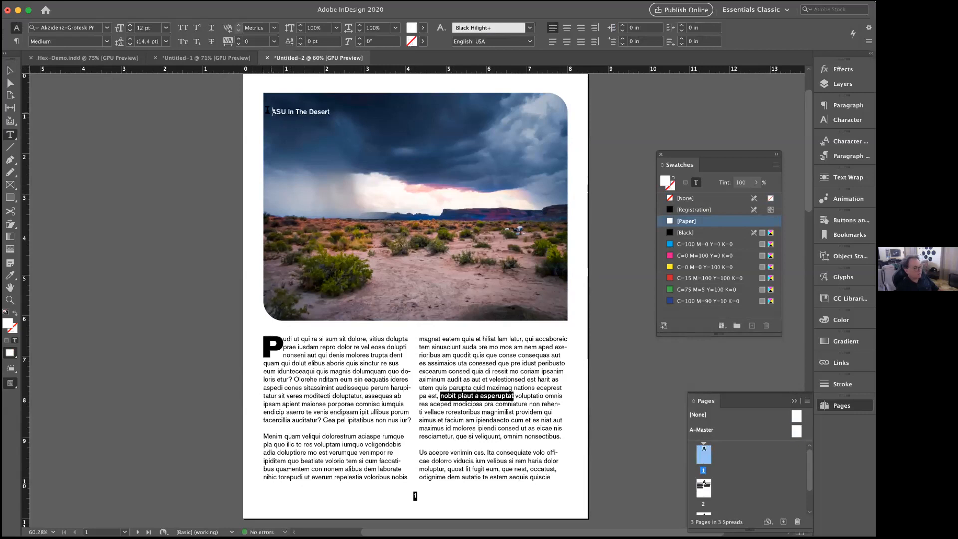
pyautogui.moveTo(268, 110); pyautogui.dragTo(331, 112)
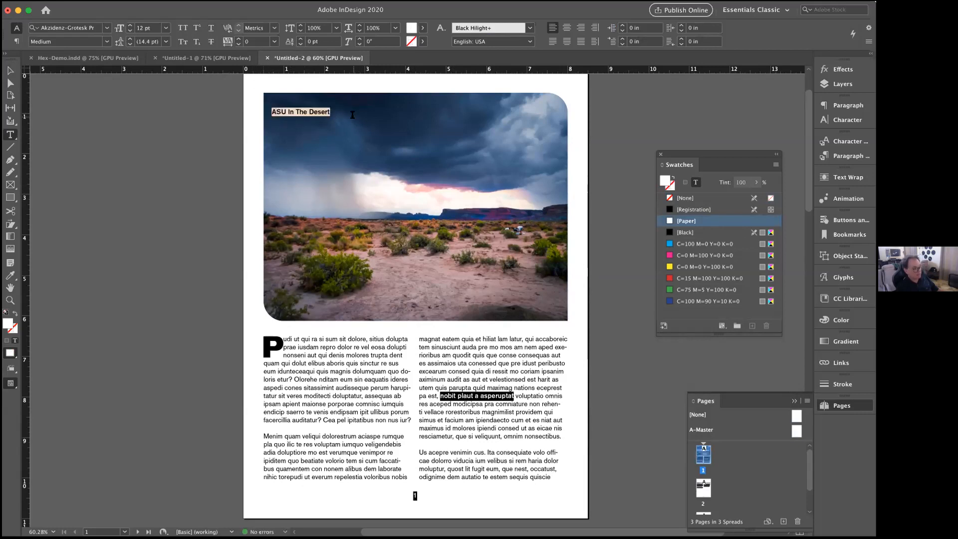
pyautogui.click(165, 28)
pyautogui.click(159, 175)
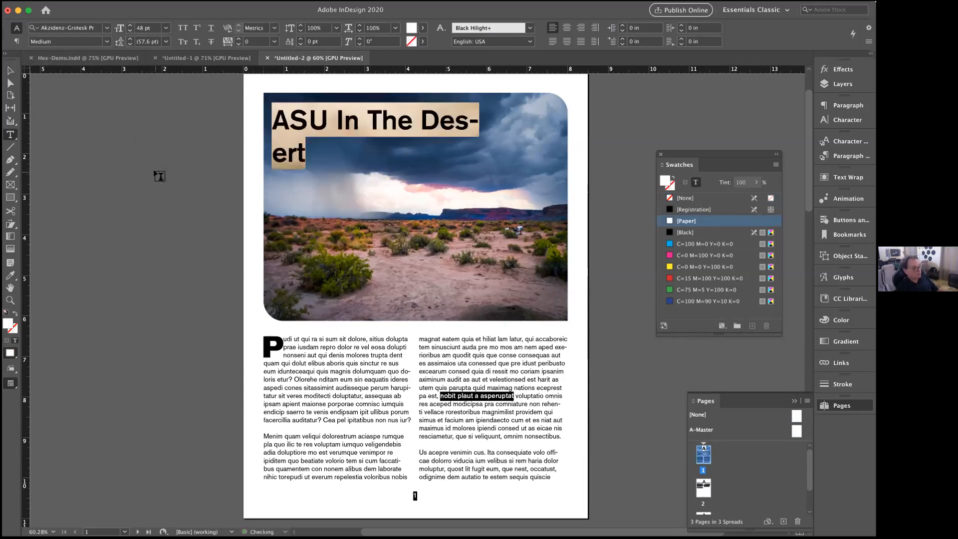
# Turn off hyphenation for the title paragraph on the photo.
pyautogui.click(317, 120)
pyautogui.tripleClick(382, 120)
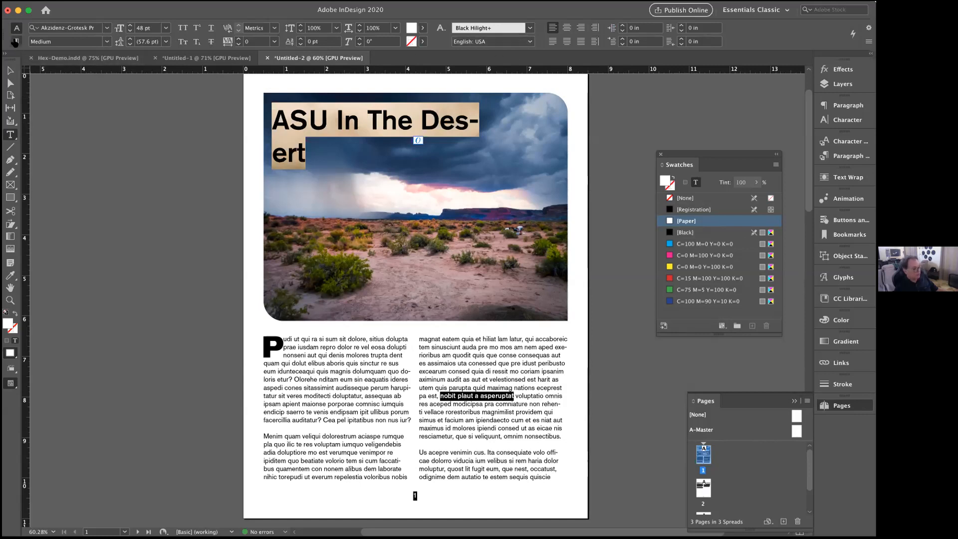
pyautogui.click(16, 42)
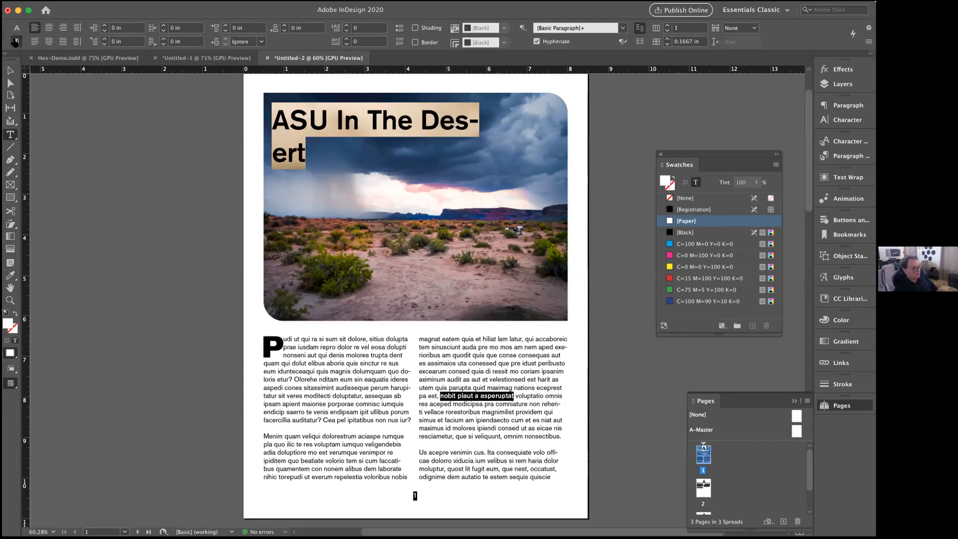
pyautogui.click(536, 41)
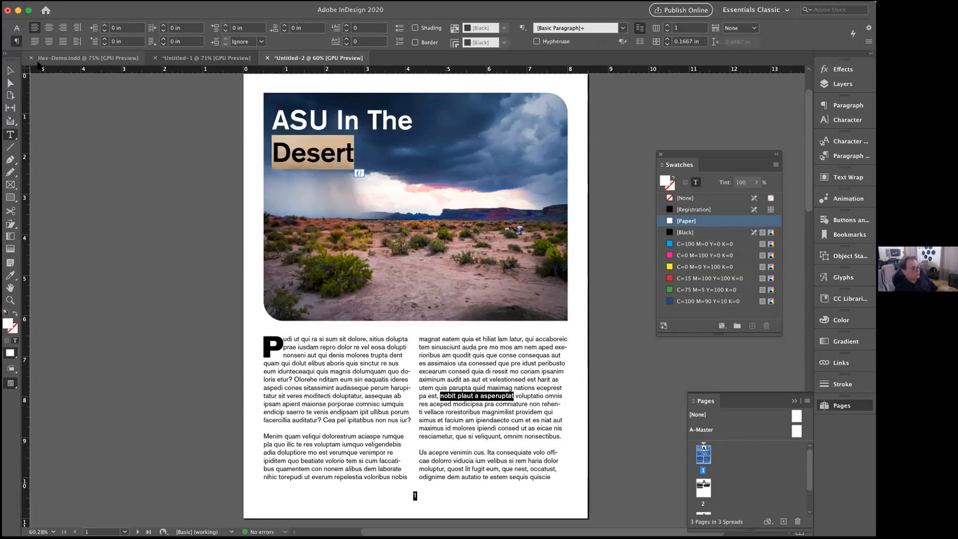
# Set the word "Desert" in the title to the Super font style at 73 pt.
pyautogui.click(17, 28)
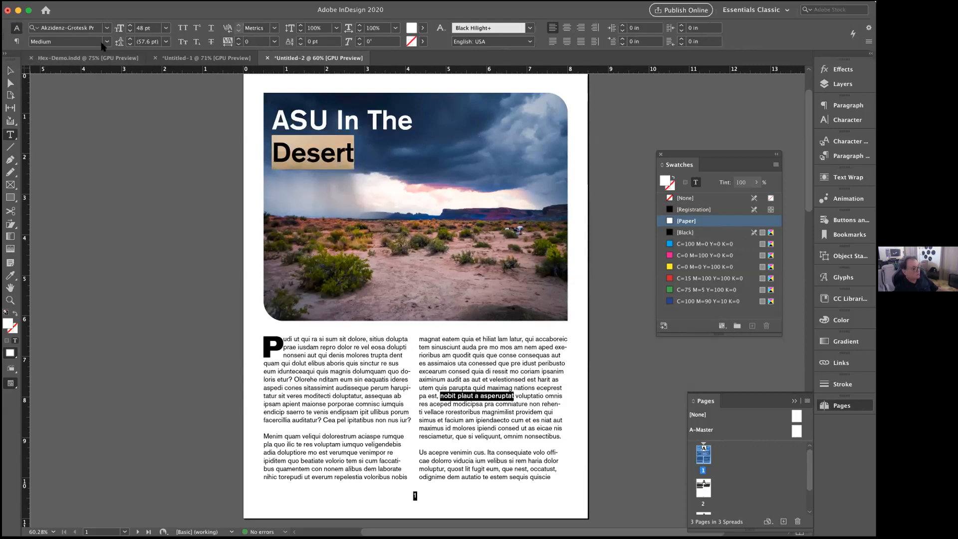
pyautogui.click(107, 42)
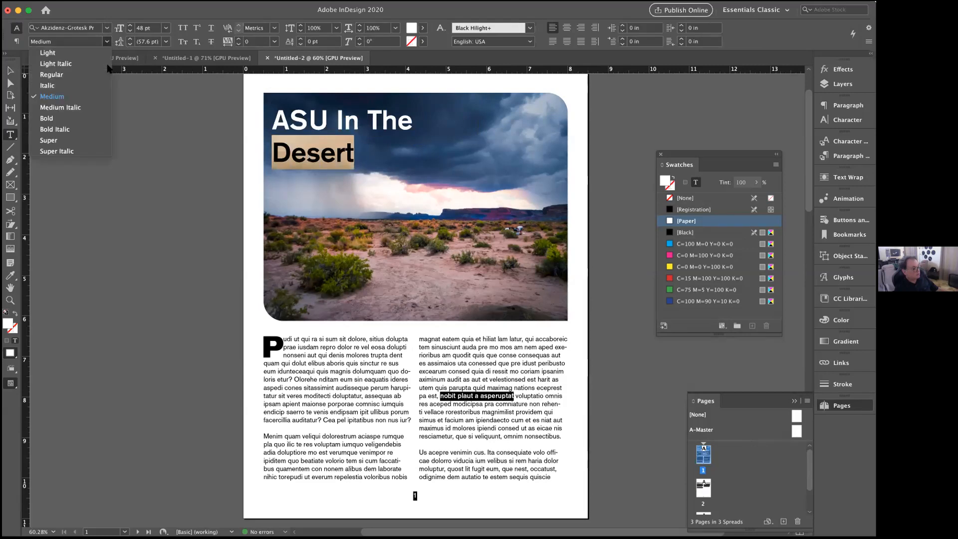
pyautogui.click(81, 141)
pyautogui.click(130, 26)
pyautogui.click(129, 26)
pyautogui.click(129, 26)
pyautogui.click(129, 25)
pyautogui.click(129, 26)
pyautogui.click(129, 25)
pyautogui.click(129, 26)
pyautogui.click(130, 26)
pyautogui.click(129, 25)
pyautogui.click(130, 26)
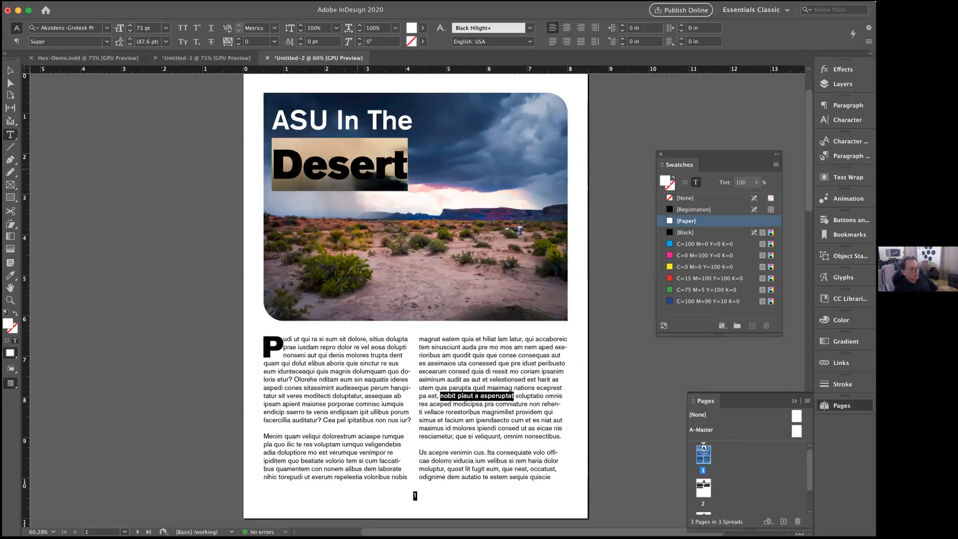
pyautogui.click(350, 154)
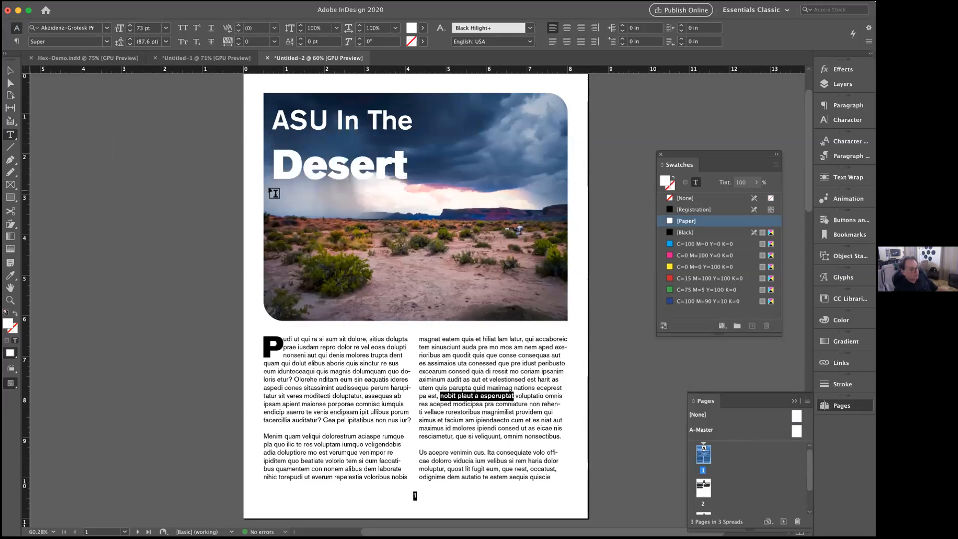
# Tighten the leading of "Desert" to 61 pt and indent the word beneath the title's first line.
pyautogui.doubleClick(303, 162)
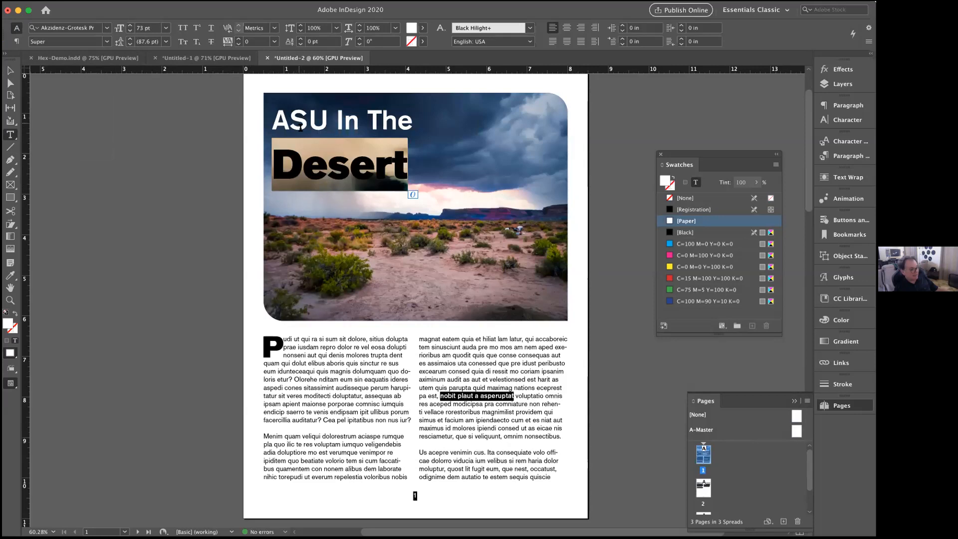
pyautogui.click(129, 44)
pyautogui.click(129, 44)
pyautogui.click(129, 44)
pyautogui.click(129, 44)
pyautogui.click(129, 44)
pyautogui.click(130, 44)
pyautogui.click(129, 44)
pyautogui.click(129, 44)
pyautogui.click(129, 44)
pyautogui.click(130, 44)
pyautogui.click(129, 44)
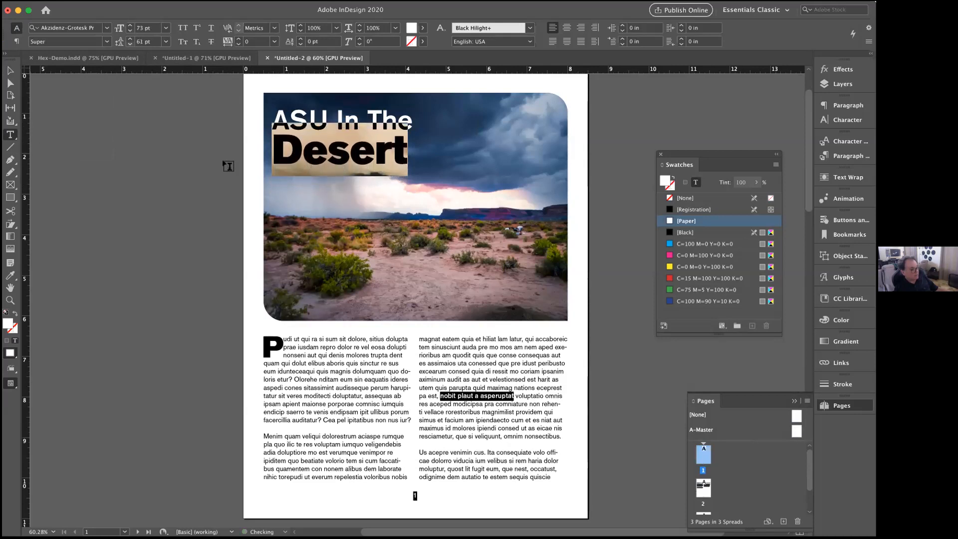
pyautogui.click(272, 154)
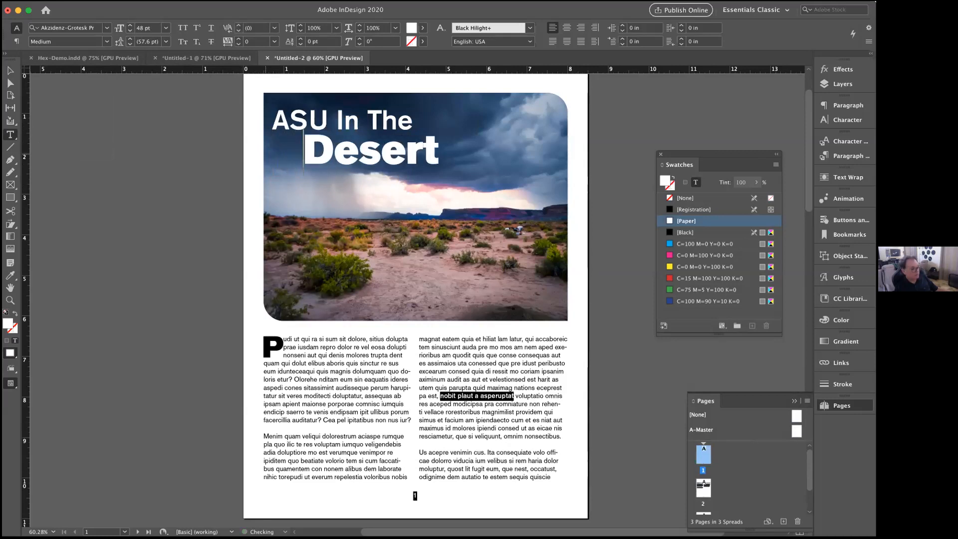
# Colour the word "Desert" yellow with the C=0 M=0 Y=100 K=0 swatch.
pyautogui.moveTo(302, 152); pyautogui.dragTo(433, 163)
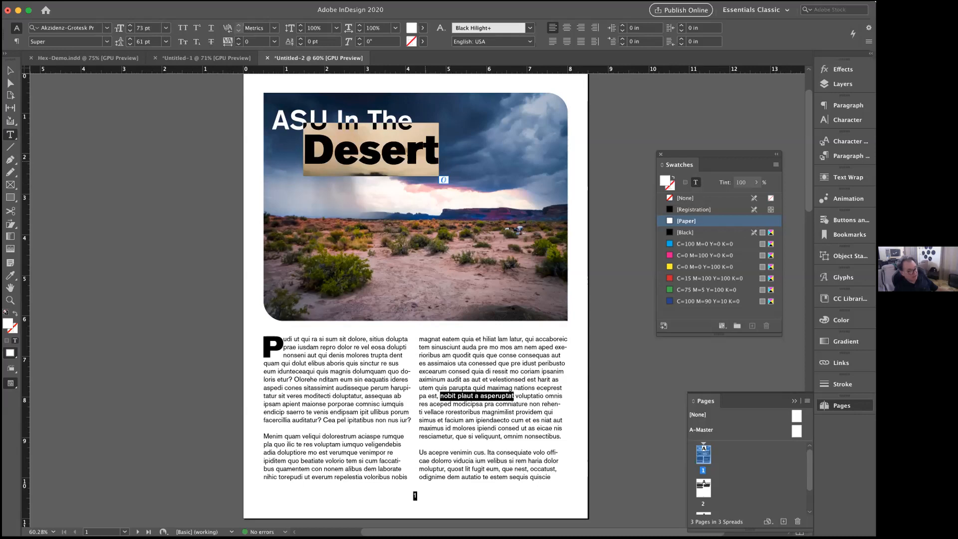
pyautogui.click(669, 266)
pyautogui.click(381, 149)
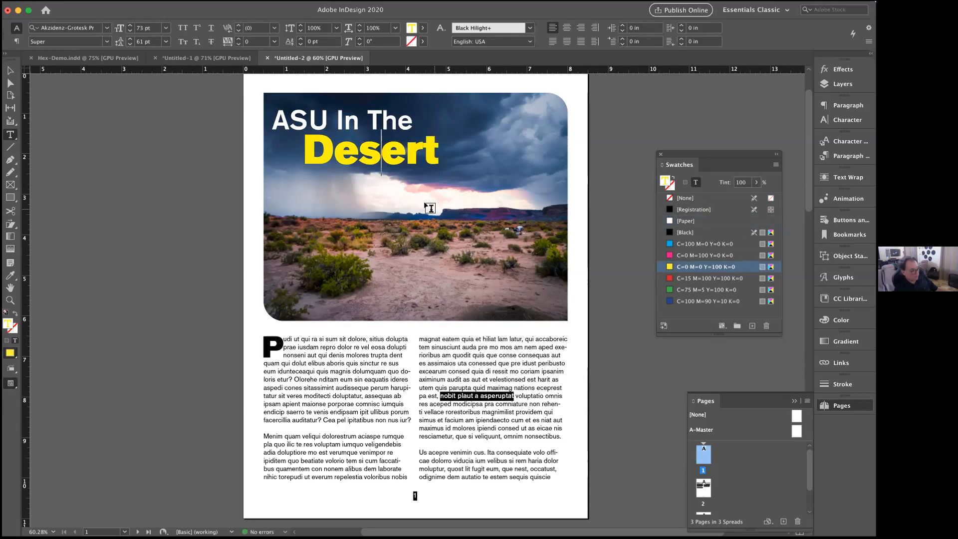
# Save the document as Demo02.indd in the DEMO folder and deselect the title frame.
pyautogui.press('super+s')
pyautogui.write('Demo')
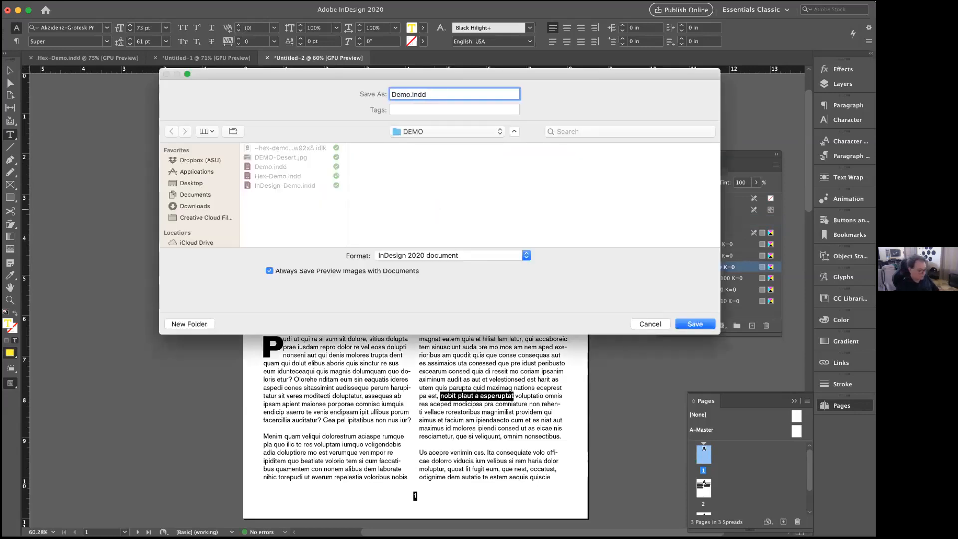
pyautogui.write('02')
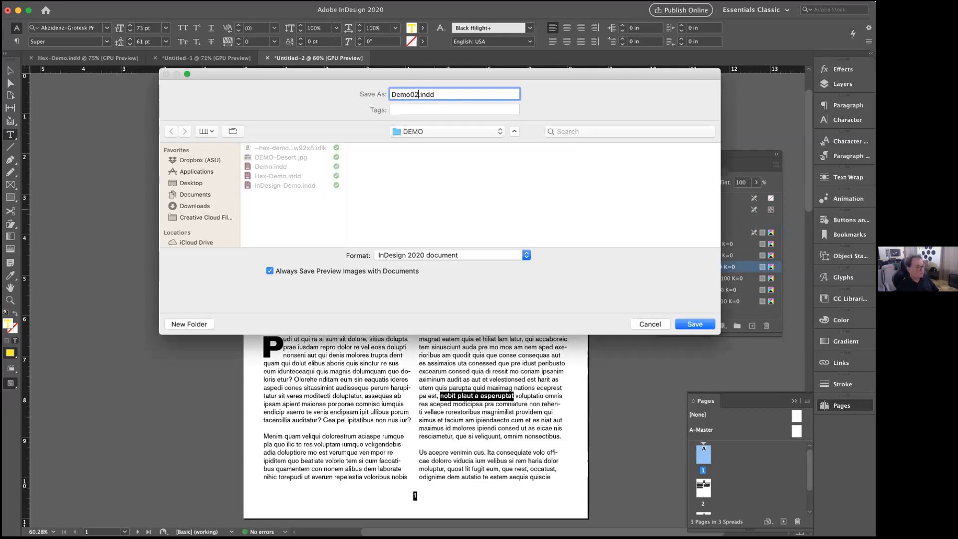
pyautogui.press('Return')
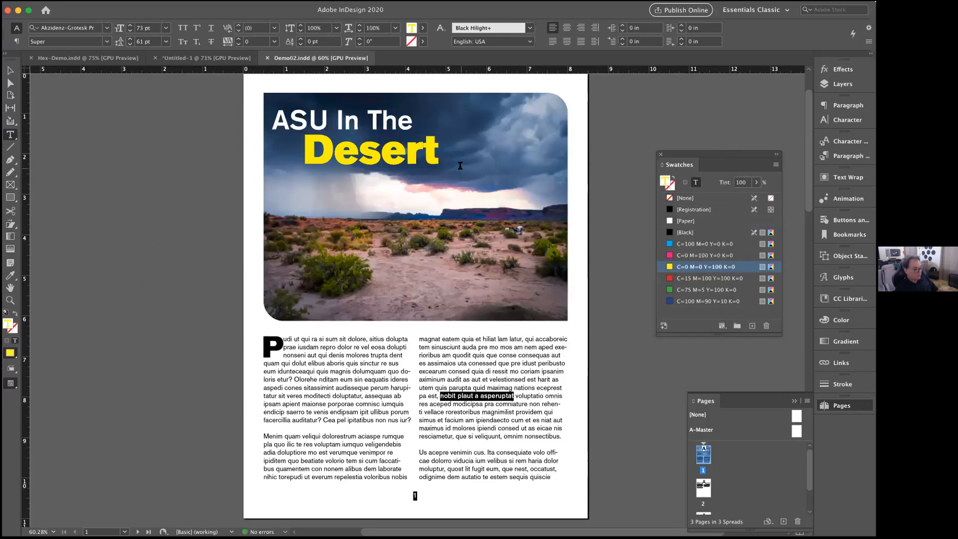
pyautogui.press('Escape')
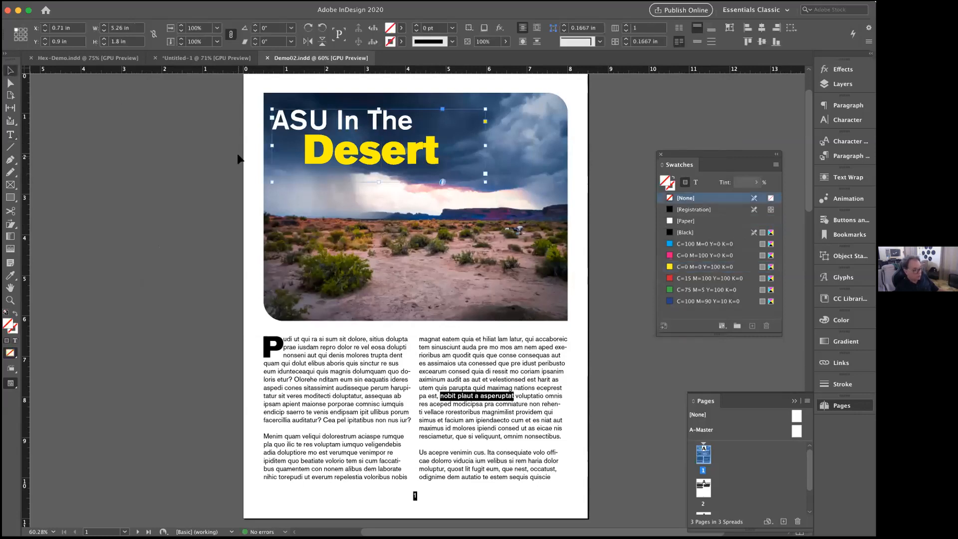
pyautogui.click(238, 159)
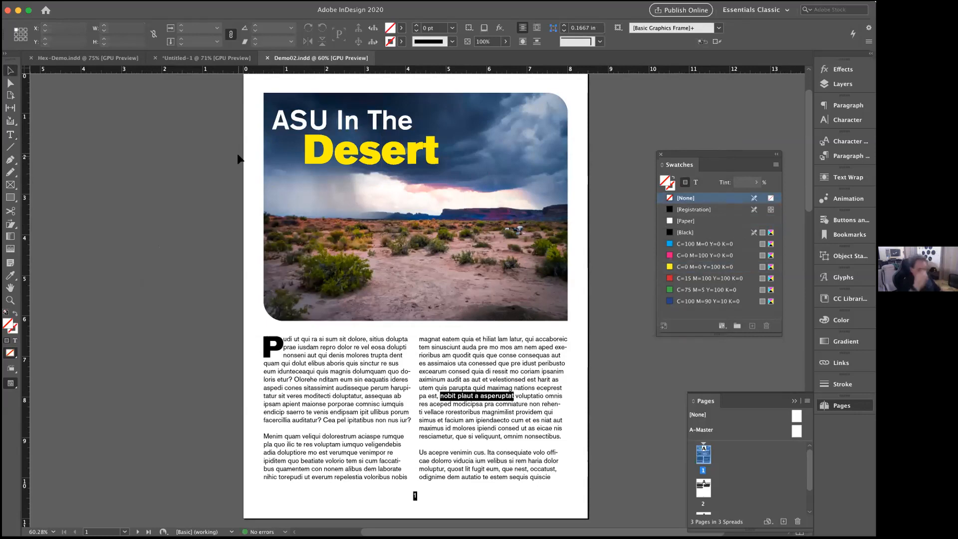
# Move the two-column text frame on page 2 down to about Y 3.14 in.
pyautogui.scroll(-11, 302, 225)
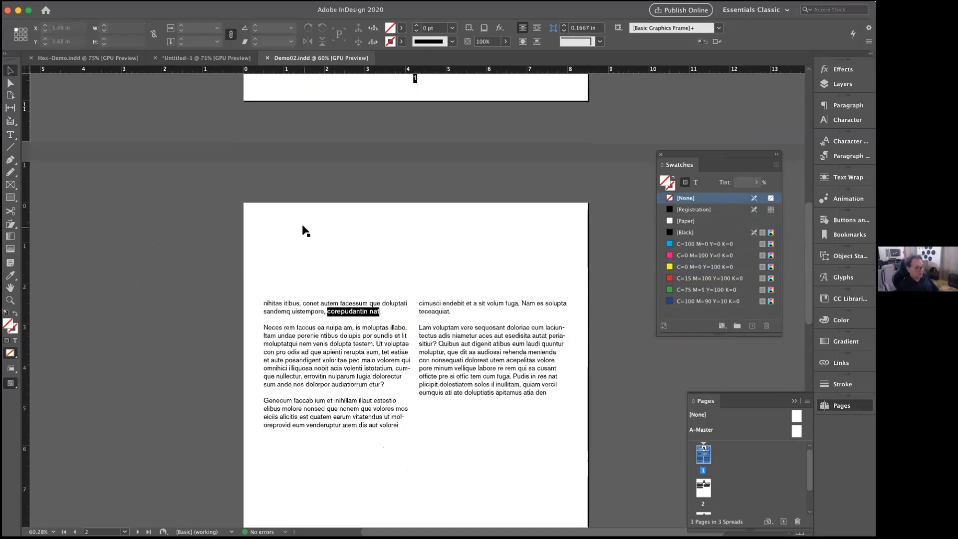
pyautogui.scroll(-3, 301, 223)
pyautogui.scroll(4, 301, 224)
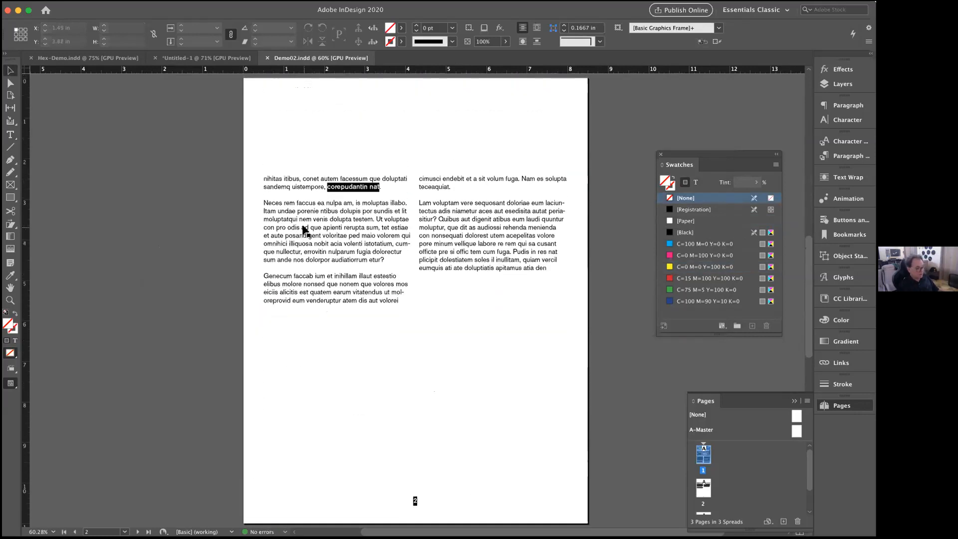
pyautogui.click(316, 235)
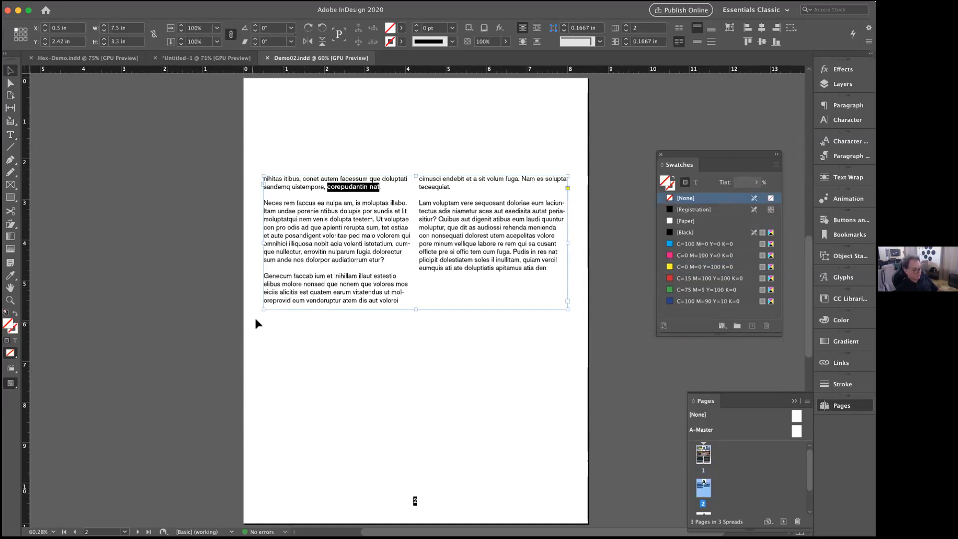
pyautogui.moveTo(315, 233); pyautogui.dragTo(313, 262)
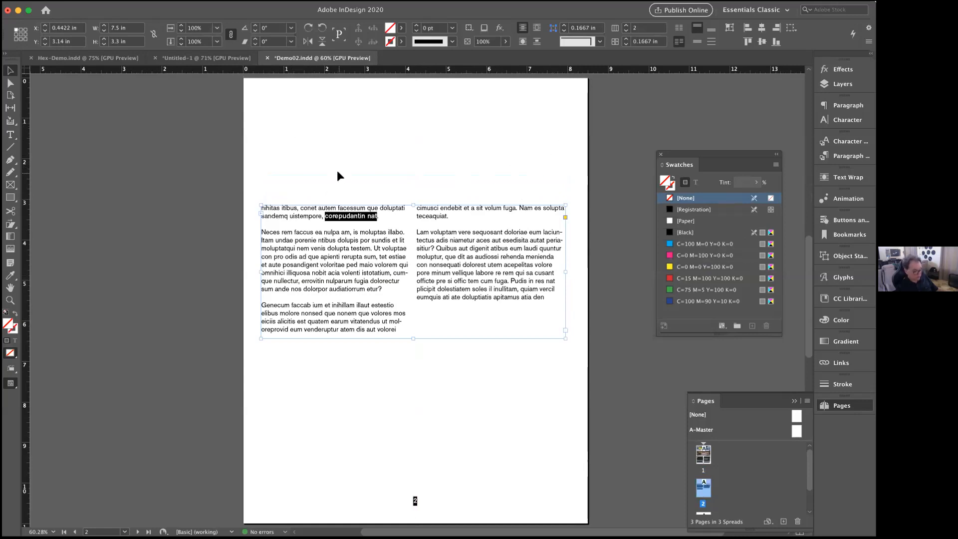
# Show the guides and draw a 2.85 by 1.7 in rectangle at page 2's upper-left margin corner, filled with C=100 M=0 Y=0 K=0.
pyautogui.press('super+semicolon')
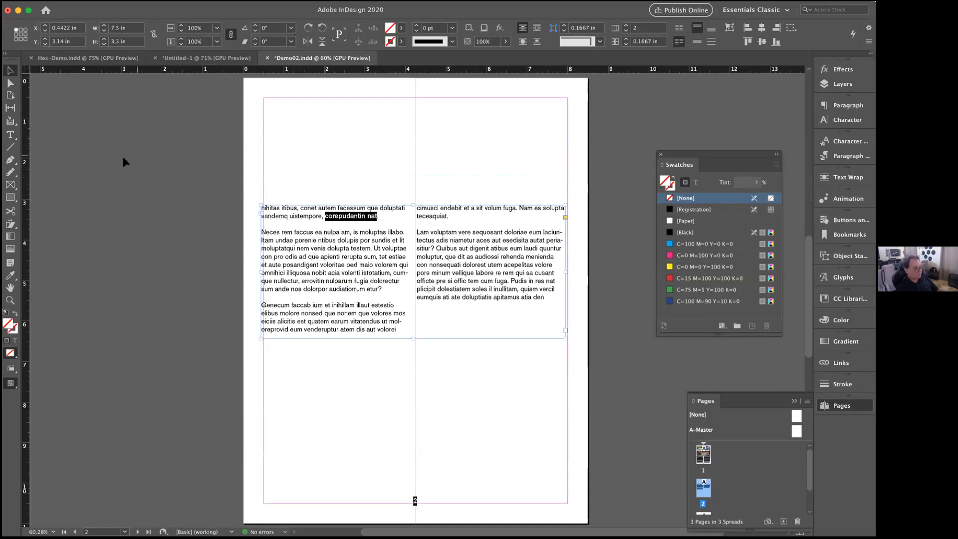
pyautogui.click(10, 198)
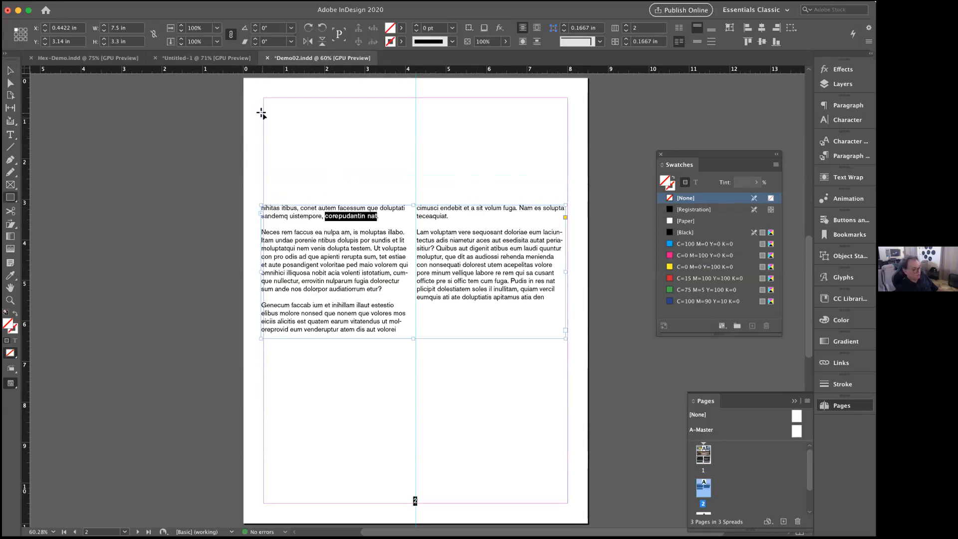
pyautogui.moveTo(261, 98); pyautogui.dragTo(379, 167)
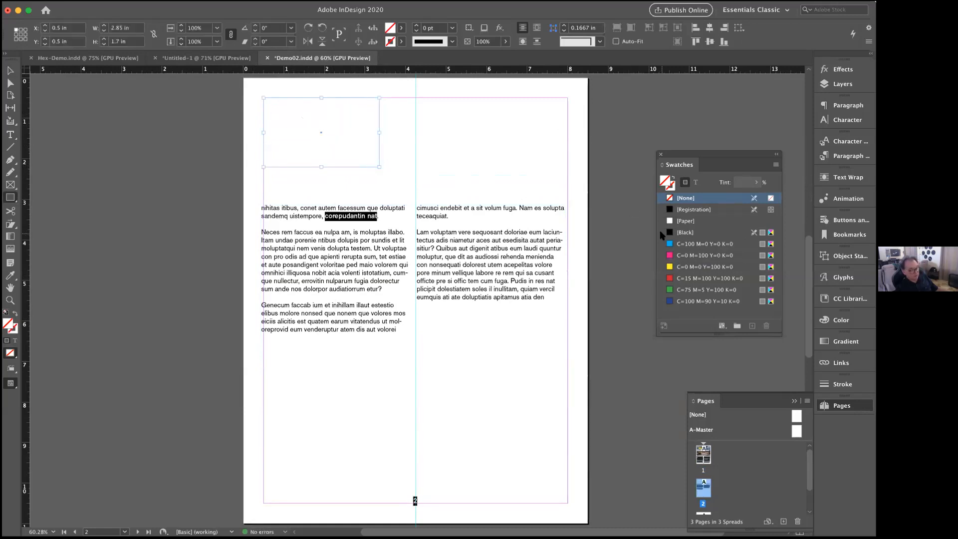
pyautogui.click(670, 243)
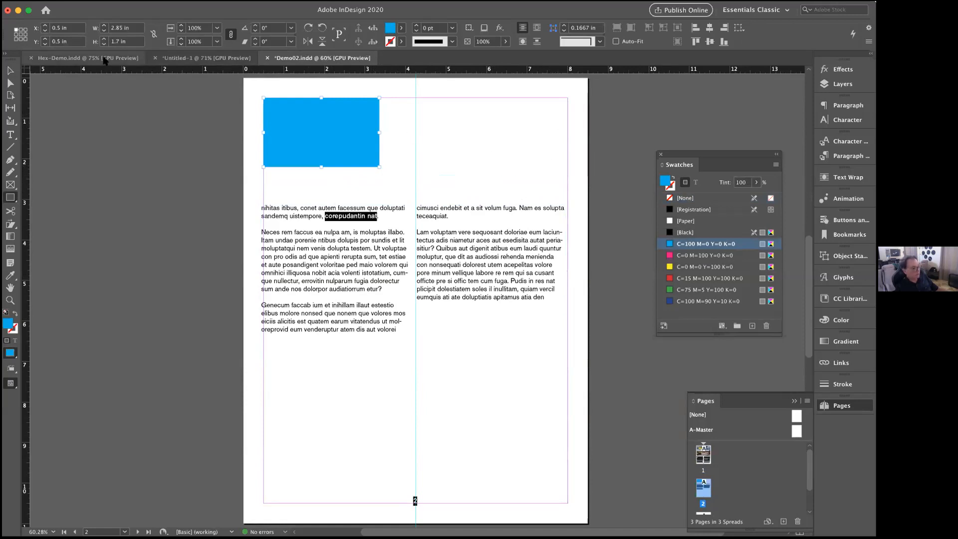
# Copy the blue rectangle twice in a row across page 2, at about X 3.54 and 6.89 in, and distribute the three by horizontal centers.
pyautogui.click(10, 71)
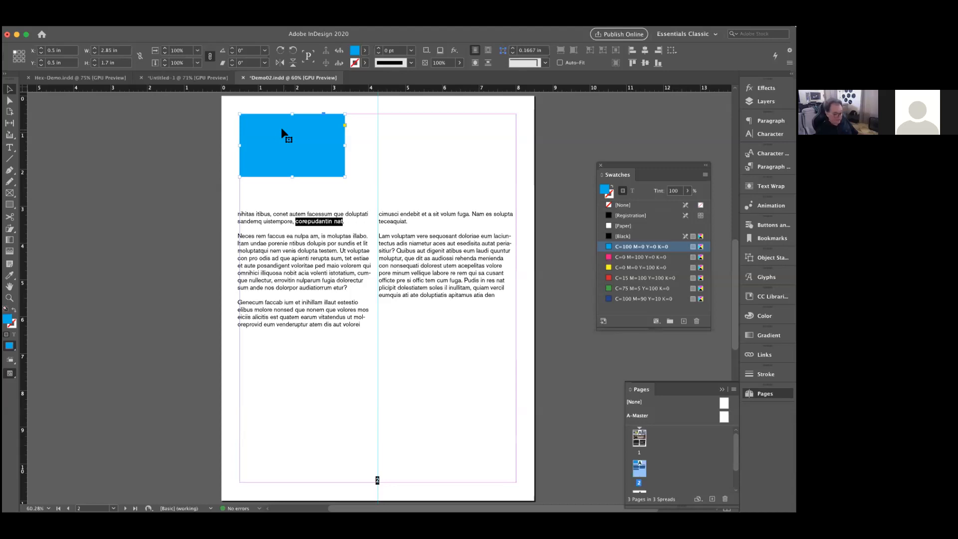
pyautogui.moveTo(282, 131); pyautogui.dragTo(397, 135)
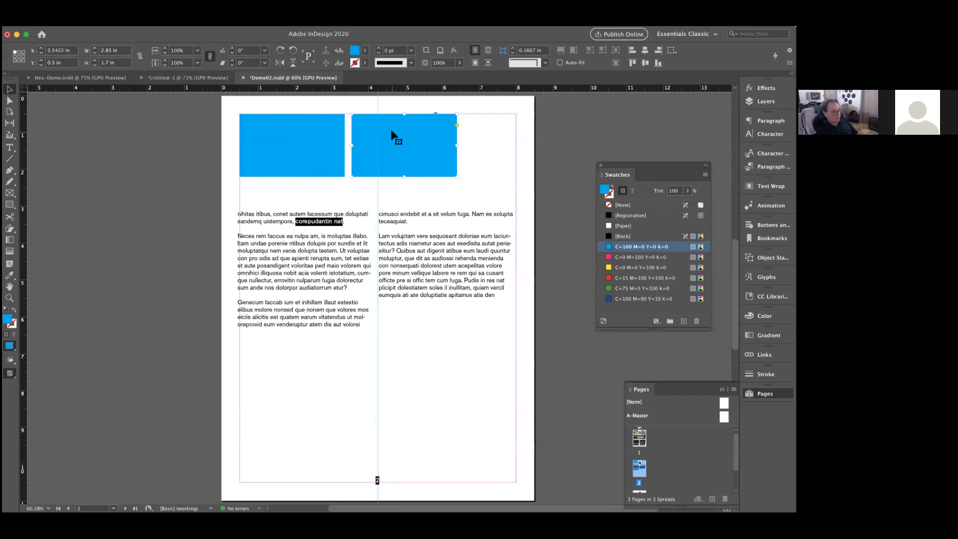
pyautogui.moveTo(391, 131); pyautogui.dragTo(515, 137)
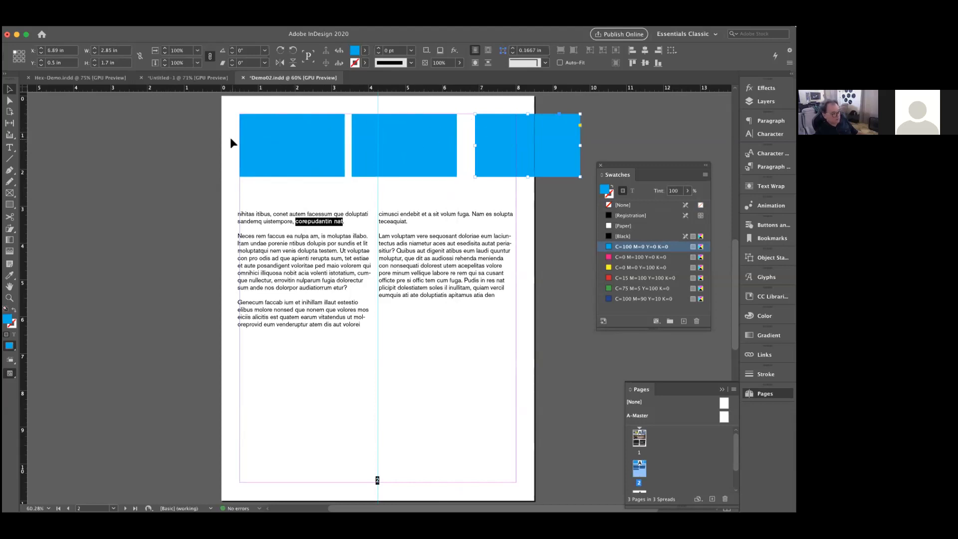
pyautogui.keyDown('shift'); pyautogui.click(418, 133); pyautogui.keyUp('shift')
pyautogui.keyDown('shift'); pyautogui.click(312, 145); pyautogui.keyUp('shift')
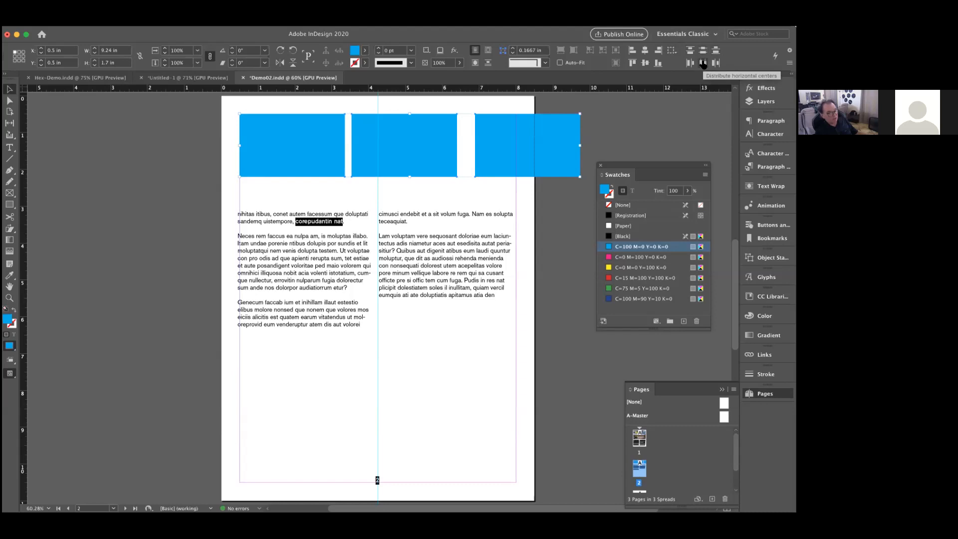
pyautogui.click(702, 62)
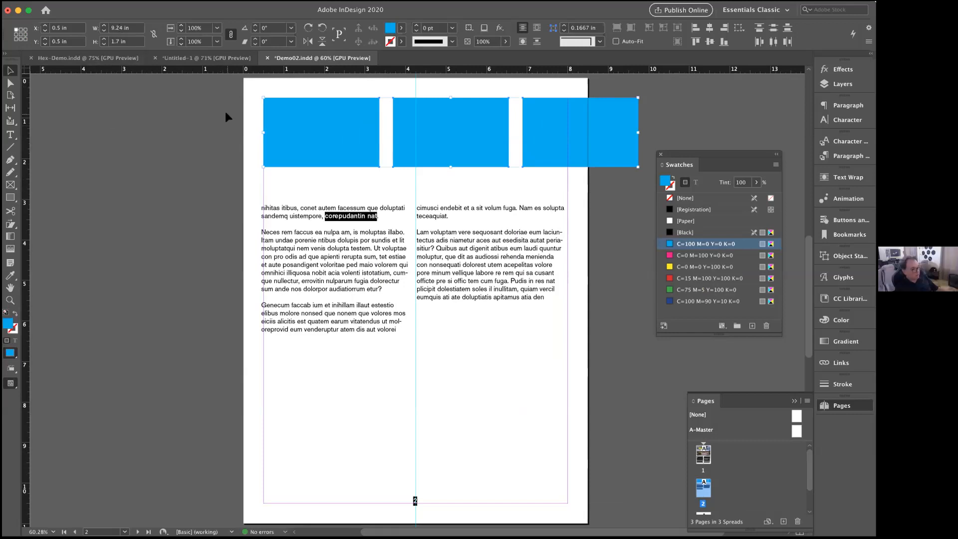
# Resize the row of three rectangles to 7.5 in total width to fit between page 2's margins, and hide the guides.
pyautogui.click(244, 118)
pyautogui.click(292, 120)
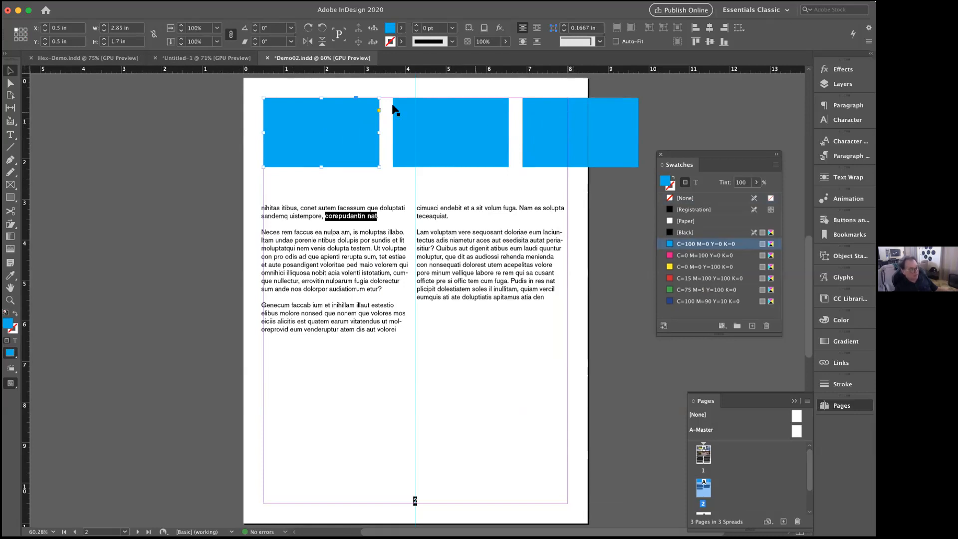
pyautogui.moveTo(245, 119); pyautogui.dragTo(567, 132)
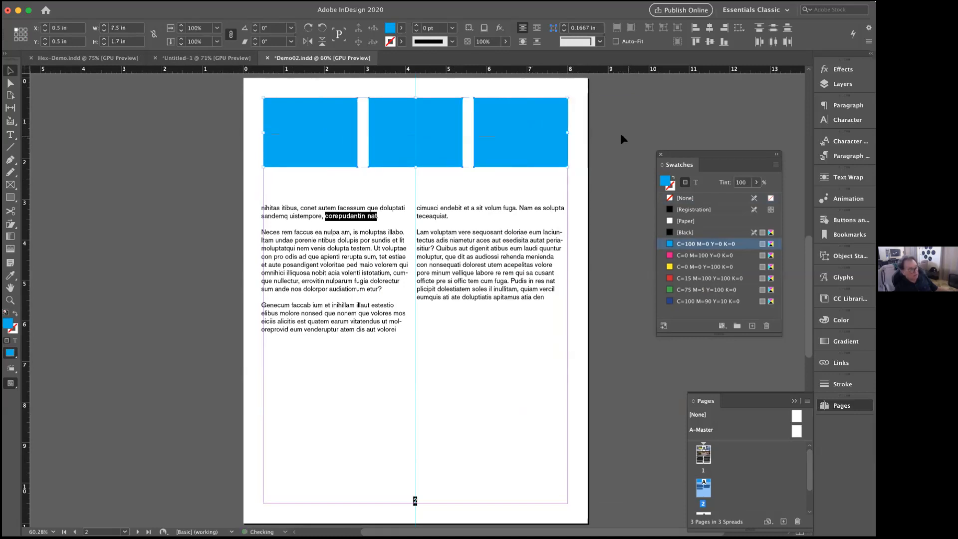
pyautogui.click(619, 133)
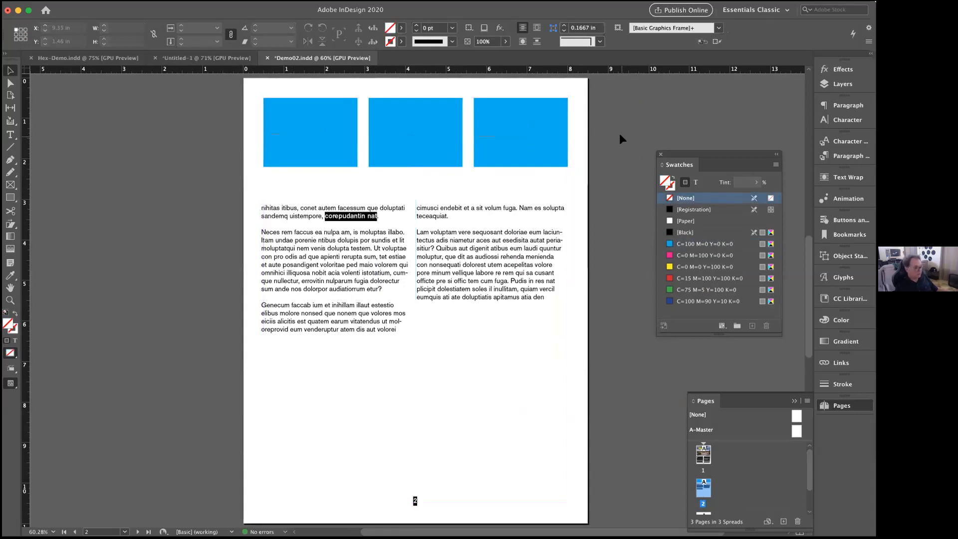
# Place DEMO-Desert.jpg from the DEMO folder inside the first blue rectangle on page 2.
pyautogui.click(329, 146)
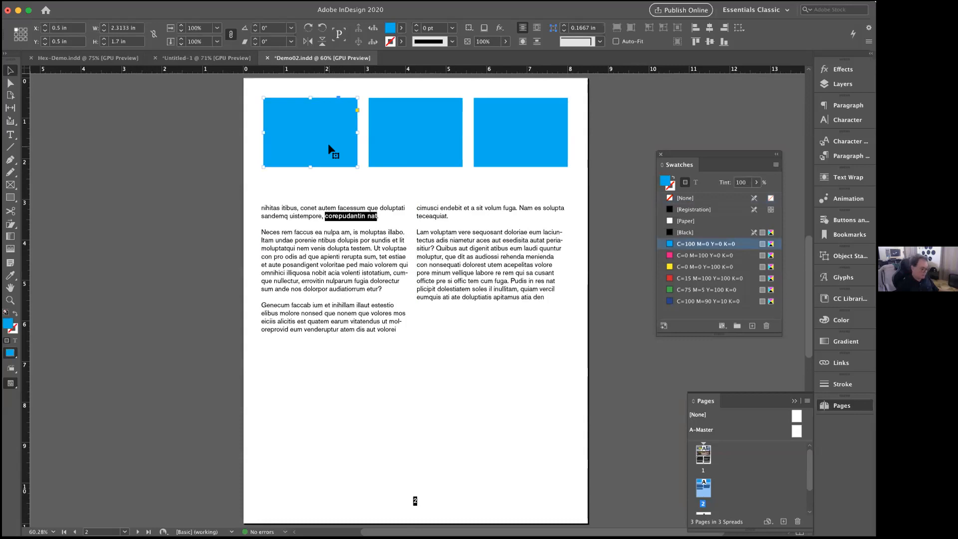
pyautogui.press('super+d')
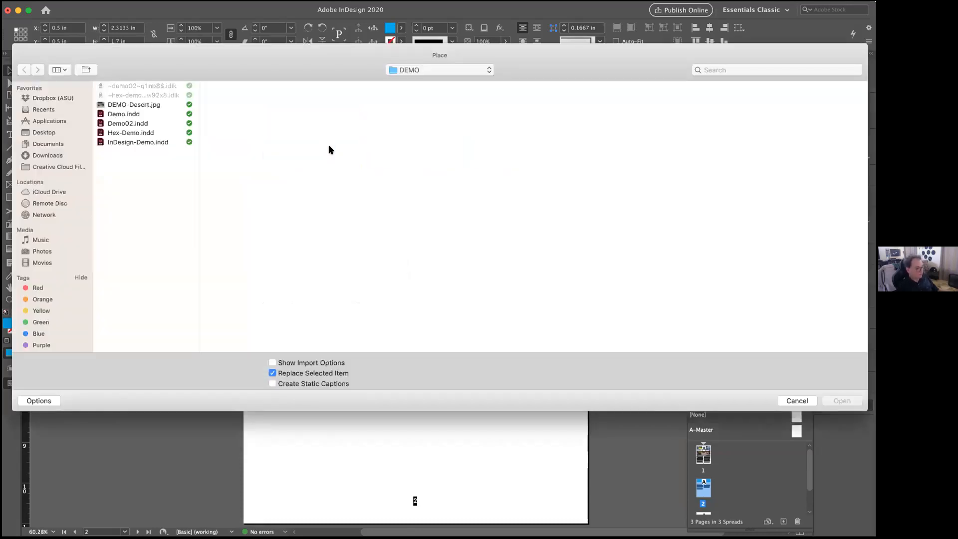
pyautogui.click(141, 104)
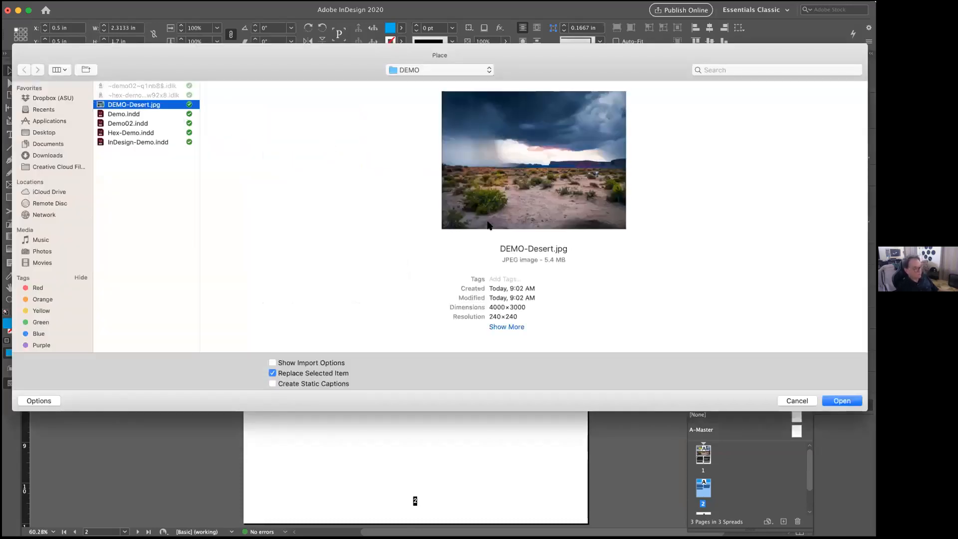
pyautogui.click(838, 401)
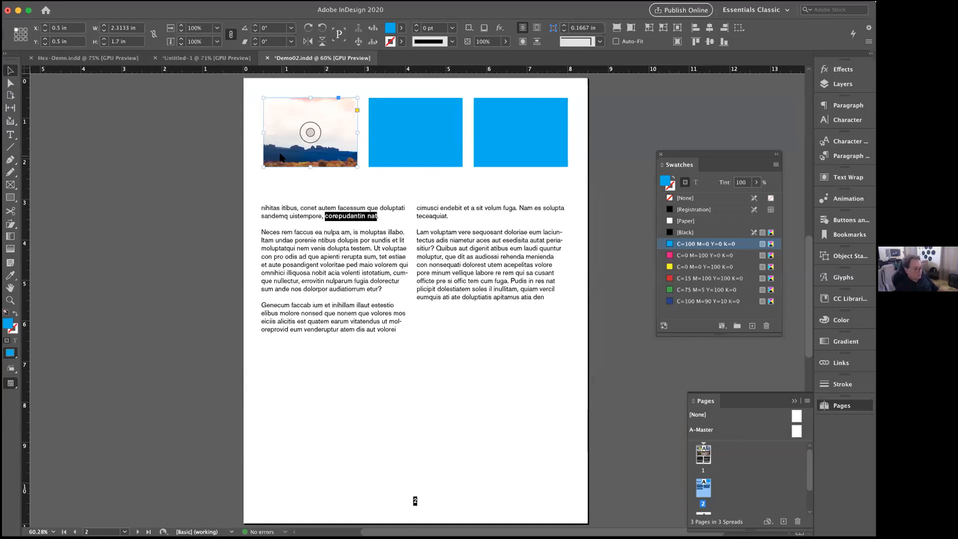
# Scale the photo inside the first rectangle proportionally from its center to about 2.48 by 1.86 in, and save the document.
pyautogui.scroll(1, 281, 158)
pyautogui.scroll(1, 281, 159)
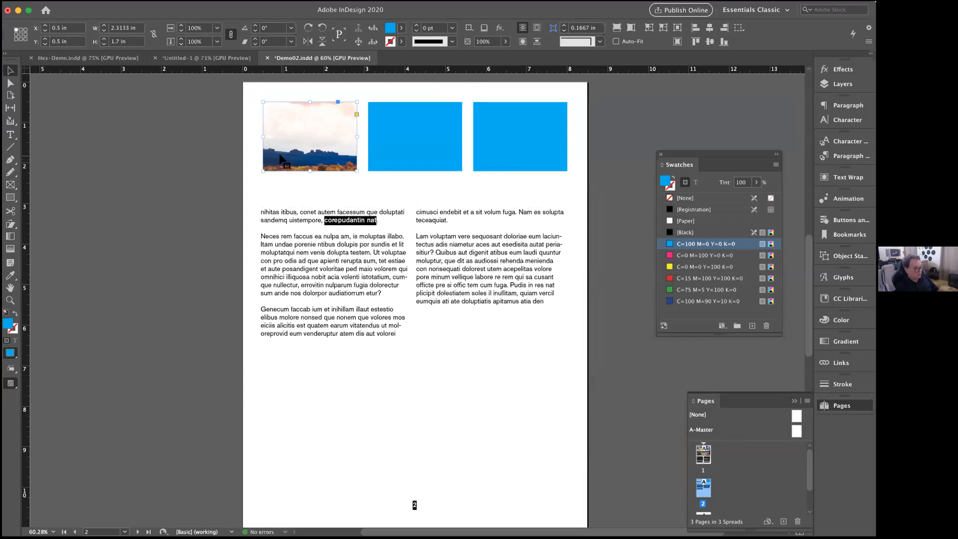
pyautogui.moveTo(281, 159)
pyautogui.doubleClick(279, 156)
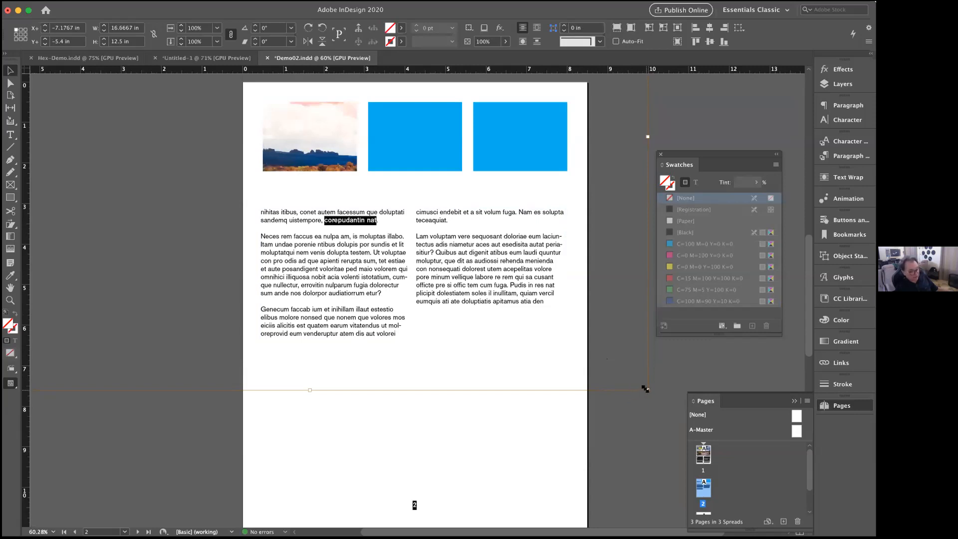
pyautogui.moveTo(646, 388); pyautogui.dragTo(359, 173)
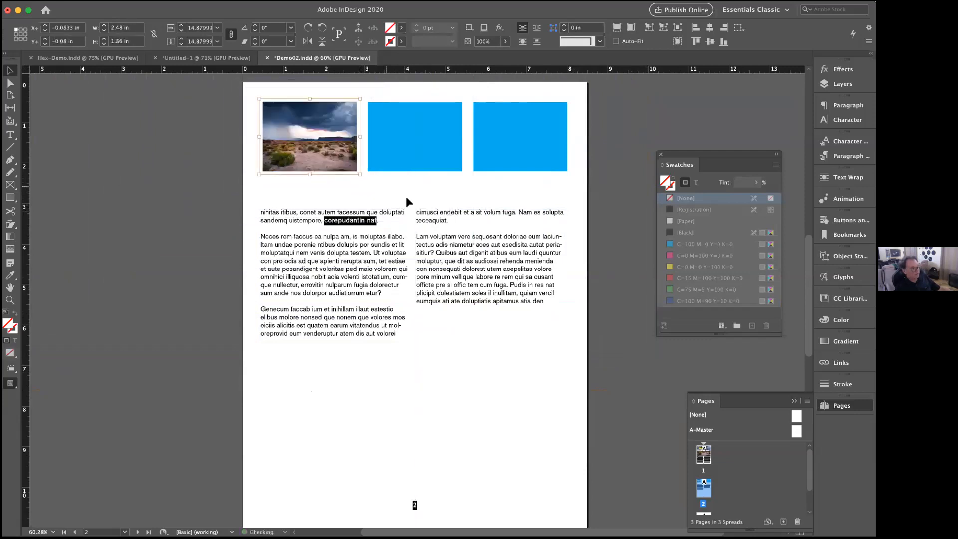
pyautogui.click(229, 226)
pyautogui.press('super+s')
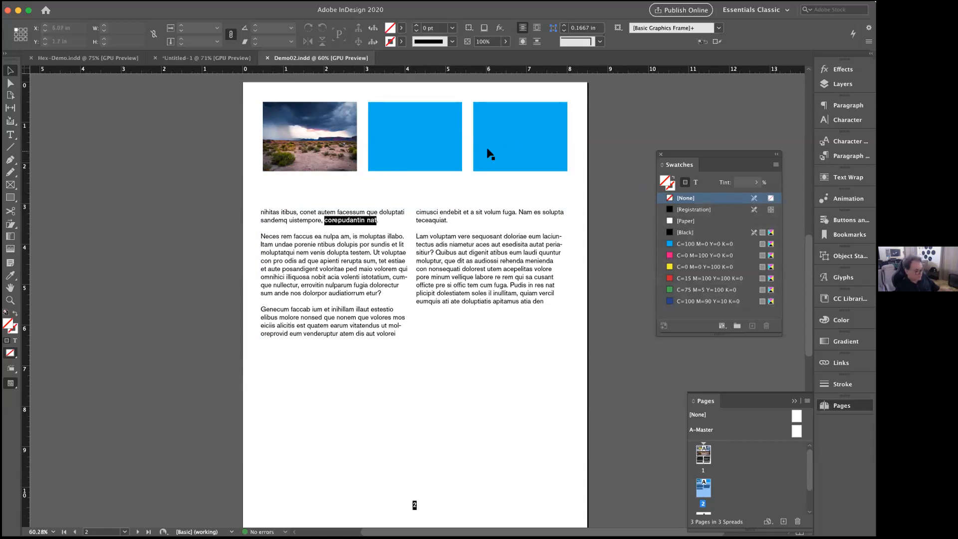
# Nudge the two-column text frame on page 2 slightly down and deselect it.
pyautogui.click(472, 219)
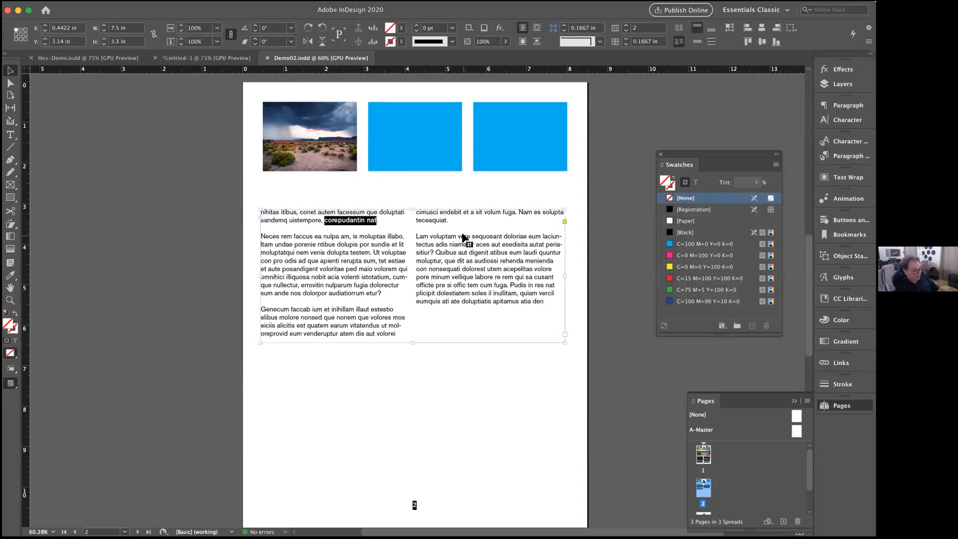
pyautogui.moveTo(462, 234)
pyautogui.mouseDown()
pyautogui.moveTo(462, 224)
pyautogui.moveTo(464, 240)
pyautogui.mouseUp()
pyautogui.click(504, 344)
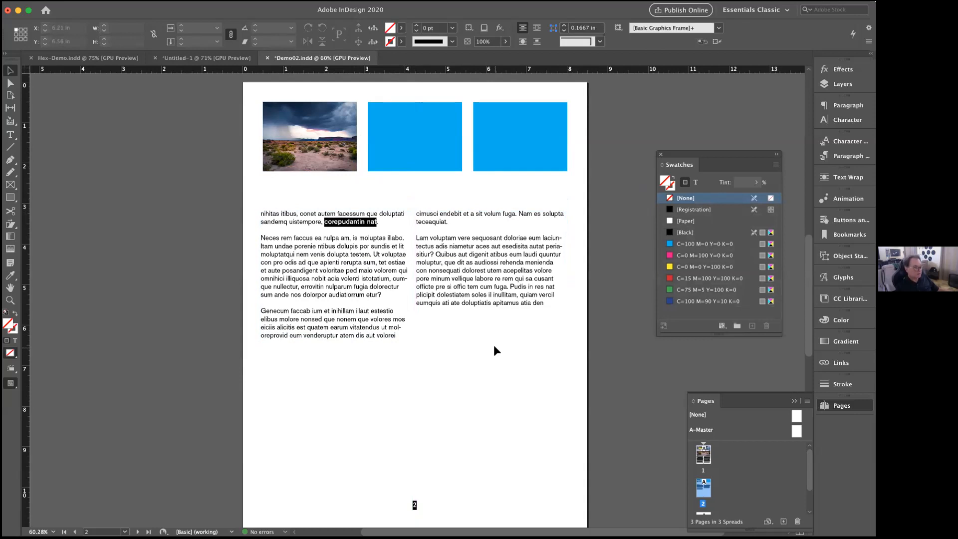
# Examine the link information of the large desert photo on page 1, including its color space and effective PPI.
pyautogui.scroll(1, 495, 345)
pyautogui.scroll(10, 496, 345)
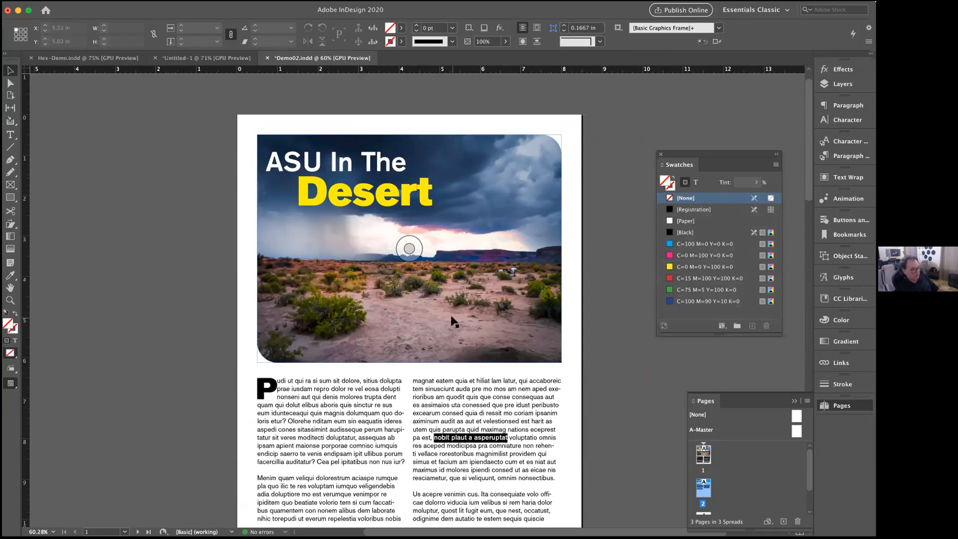
pyautogui.click(504, 305)
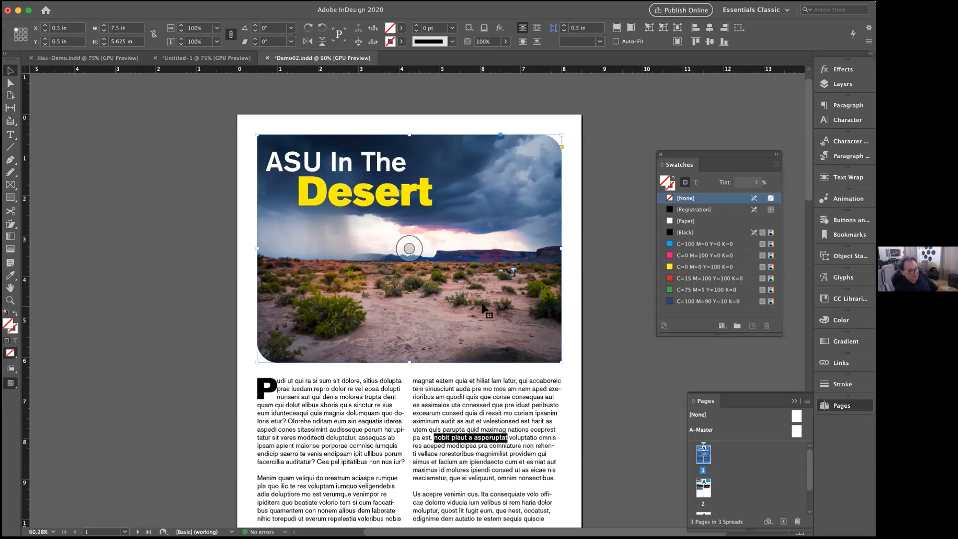
pyautogui.click(839, 363)
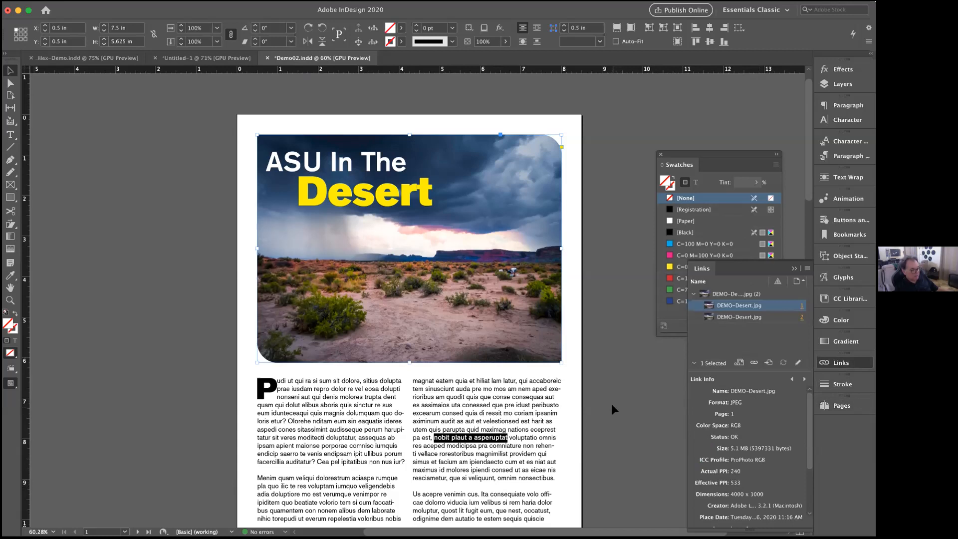
# Scale the desert photo inside its page 1 frame to 78% (13 by 9.75 in) from its center, and save the document.
pyautogui.doubleClick(515, 345)
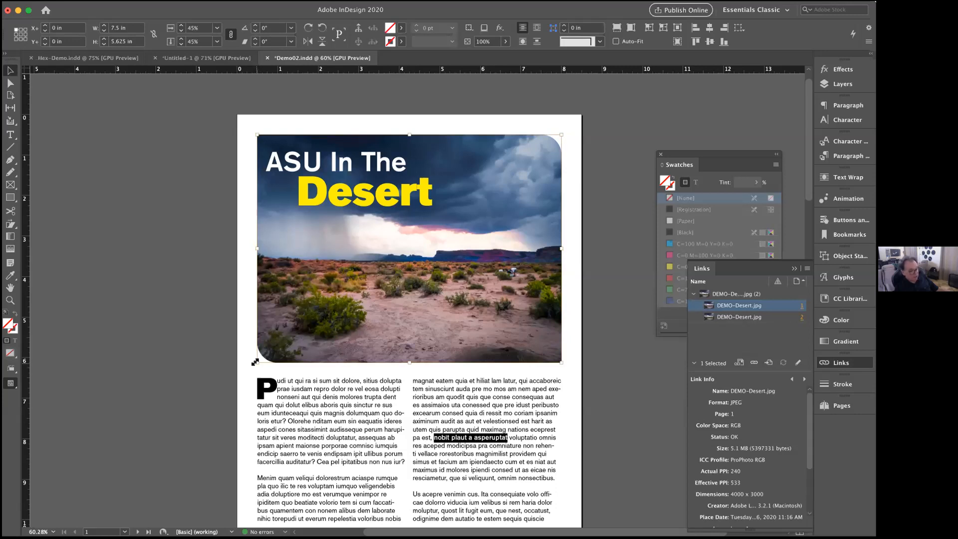
pyautogui.moveTo(254, 362); pyautogui.dragTo(145, 445)
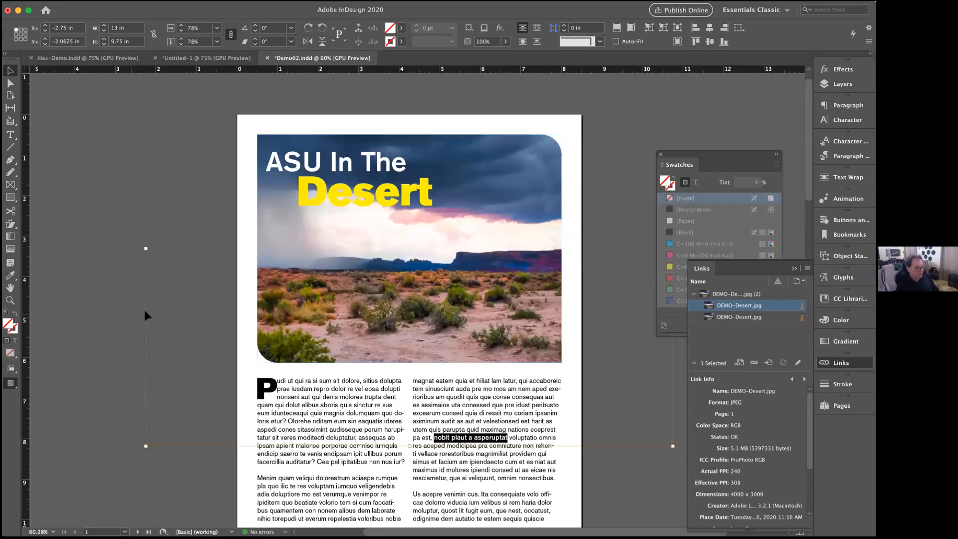
pyautogui.click(127, 310)
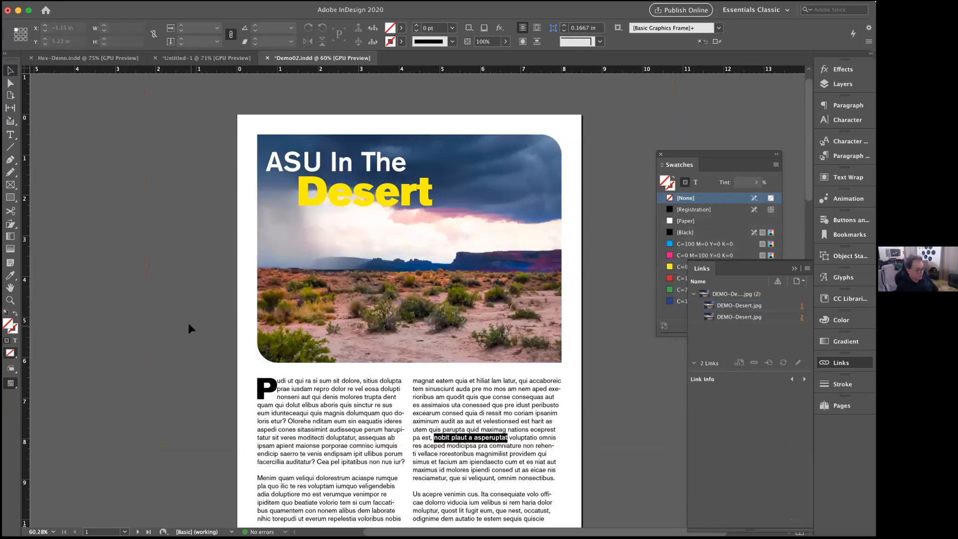
pyautogui.press('super+s')
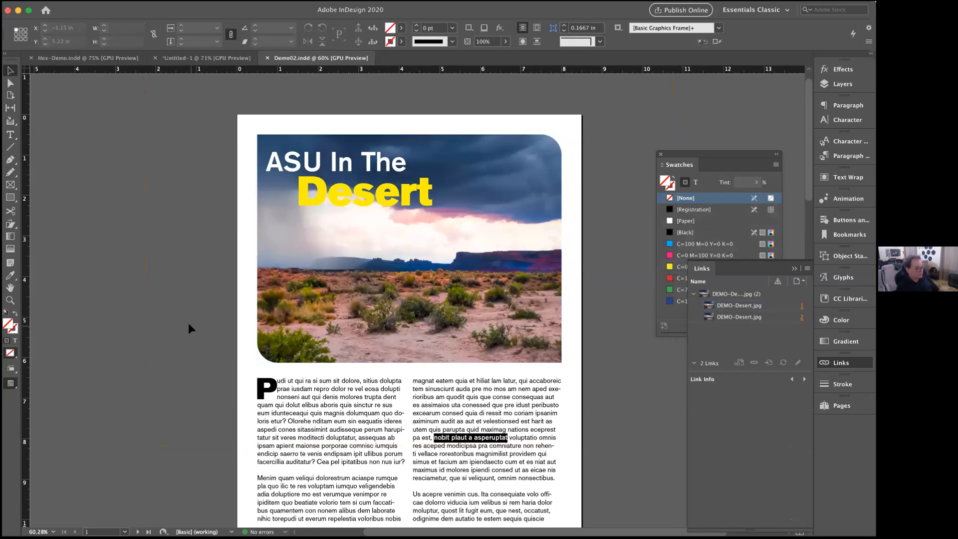
# Try moving the page 1 photo frame to about X 0.33 in, Y 0.64 in.
pyautogui.scroll(-2, 188, 325)
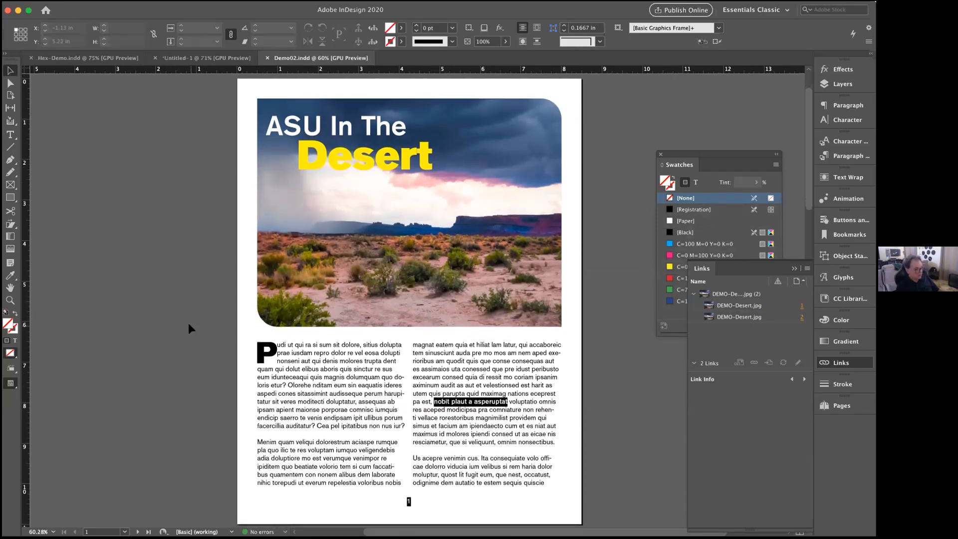
pyautogui.scroll(-1, 189, 323)
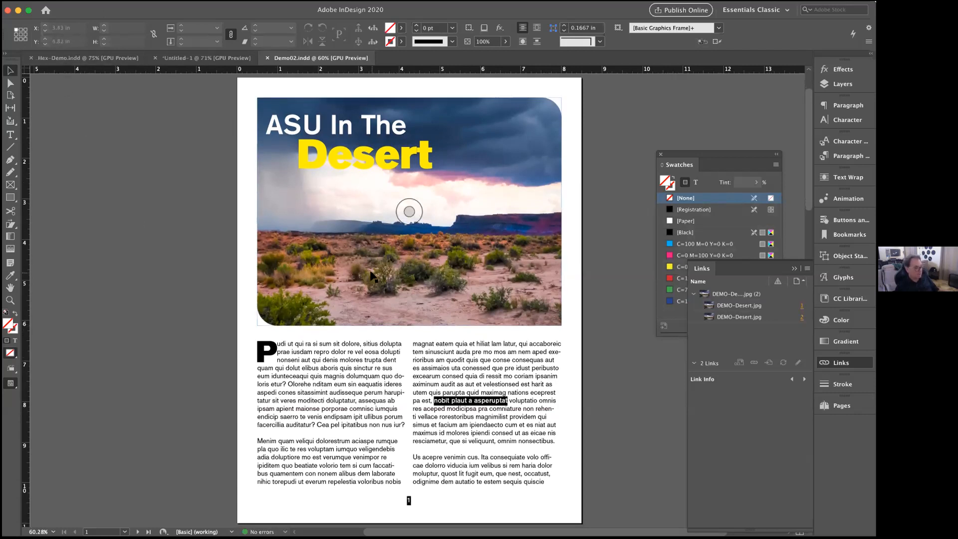
pyautogui.click(314, 280)
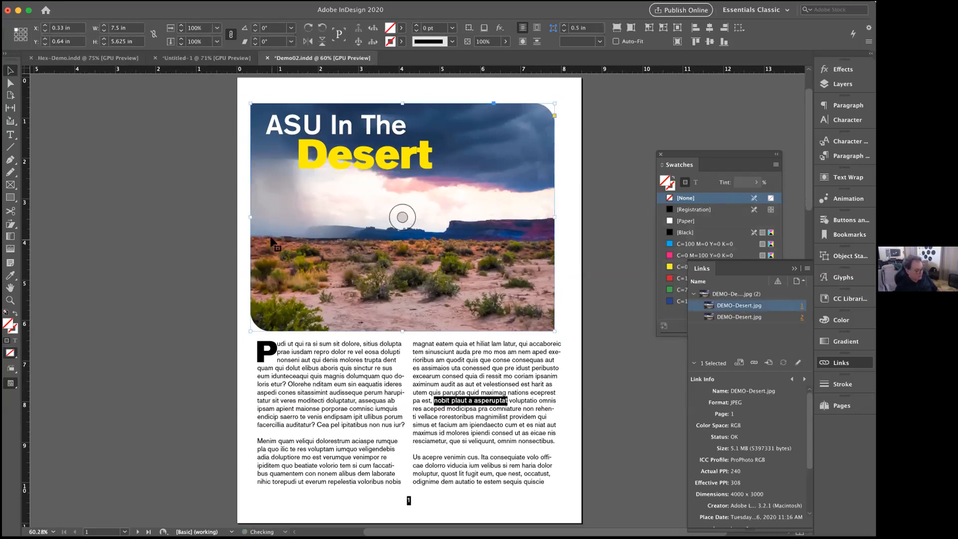
pyautogui.doubleClick(283, 124)
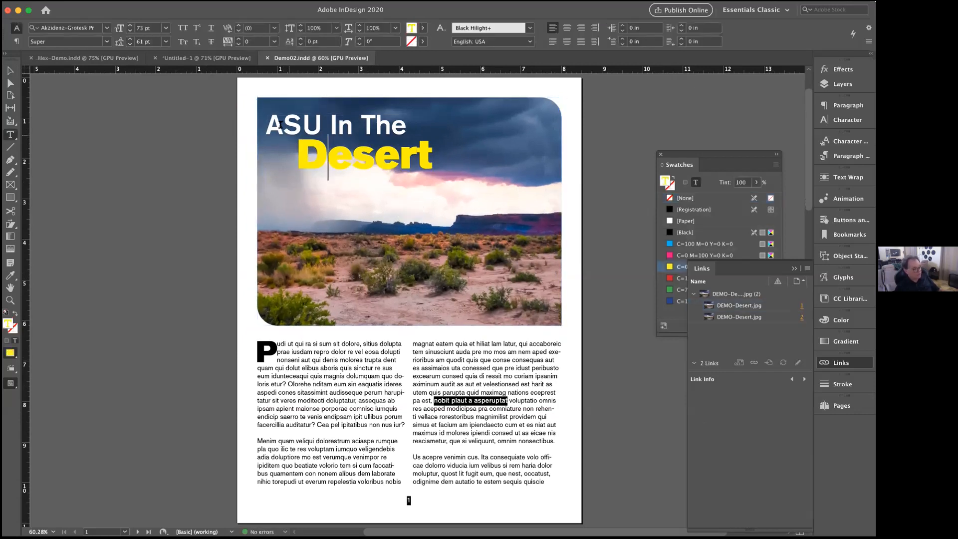
pyautogui.moveTo(282, 124); pyautogui.dragTo(325, 123)
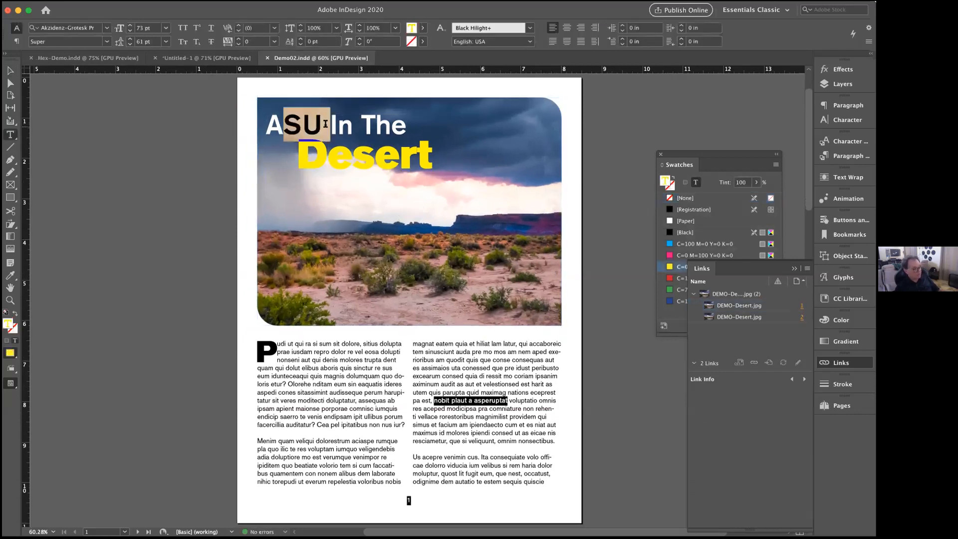
pyautogui.click(361, 170)
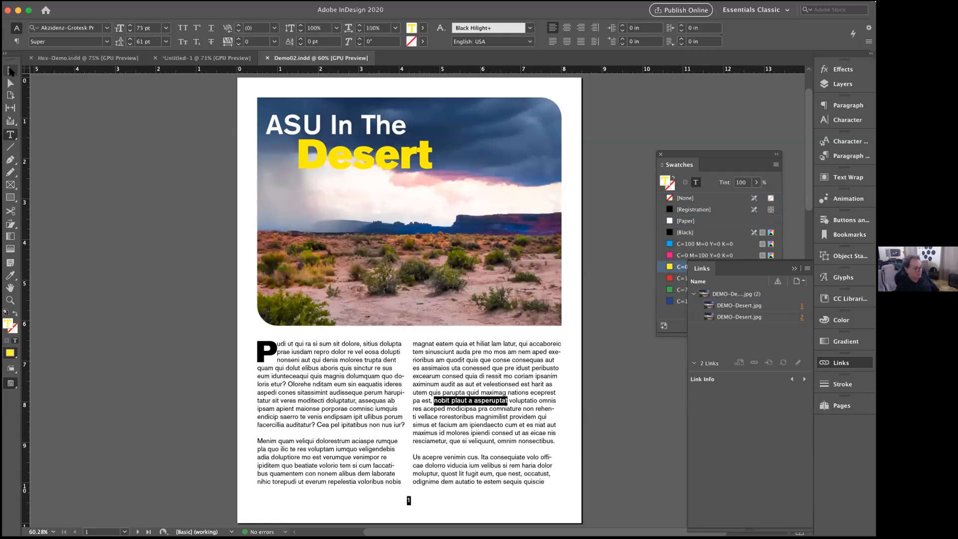
pyautogui.press('Escape')
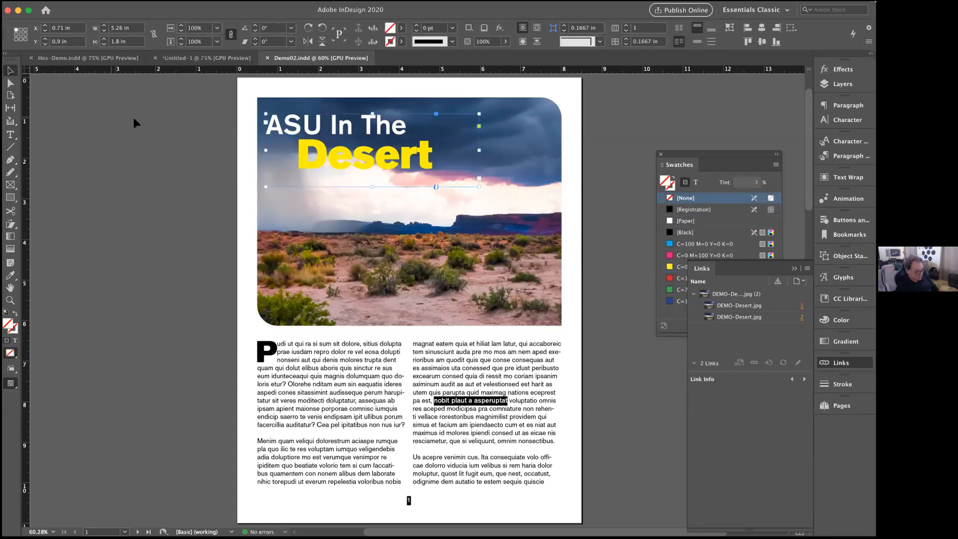
pyautogui.click(191, 129)
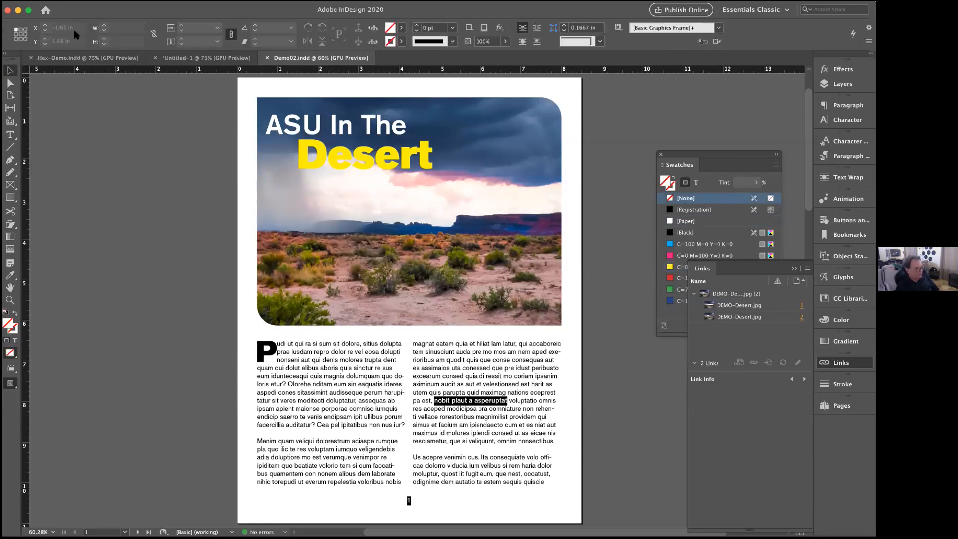
# Package the document as "Demo02 Folder" in the DEMO folder, with fonts, linked graphics, IDML and a High Quality Print PDF.
pyautogui.click(66, 7)
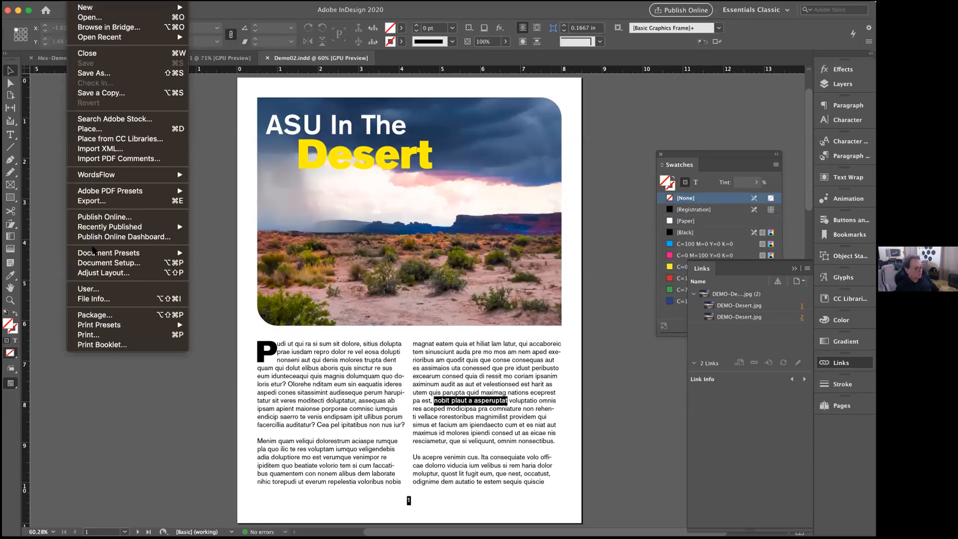
pyautogui.click(87, 315)
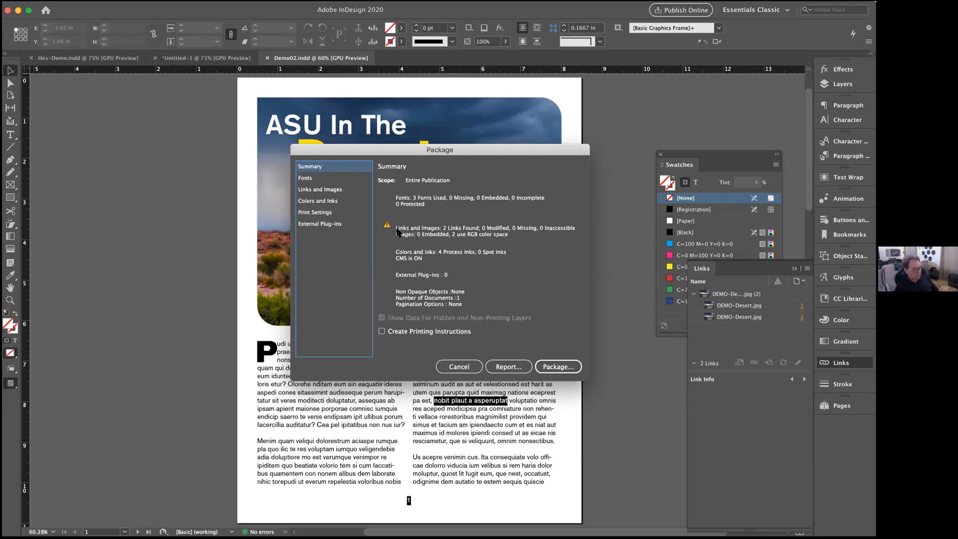
pyautogui.click(548, 366)
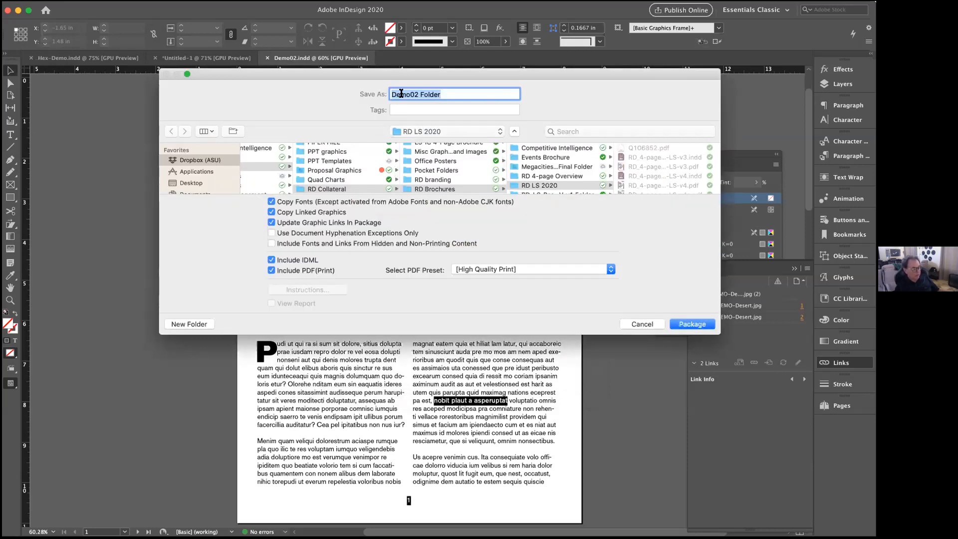
pyautogui.click(412, 129)
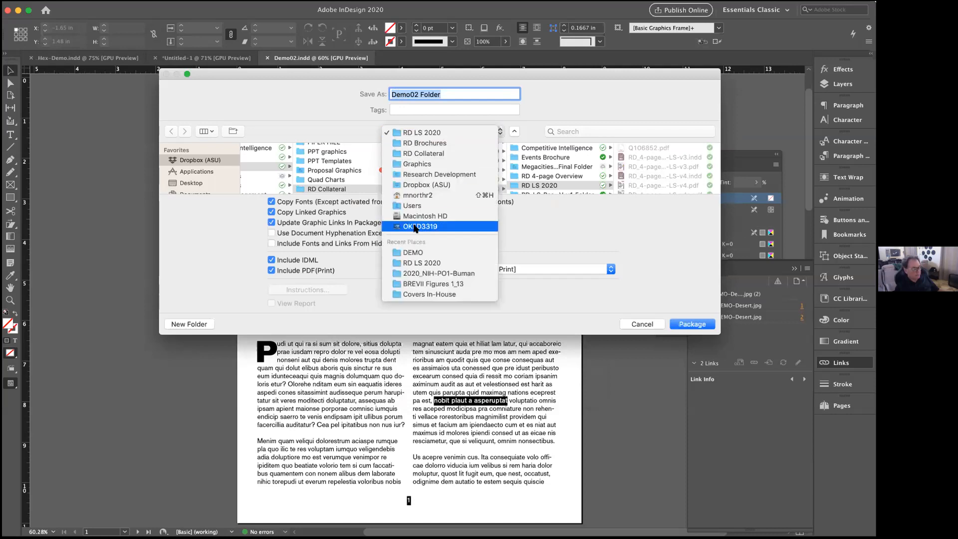
pyautogui.click(413, 253)
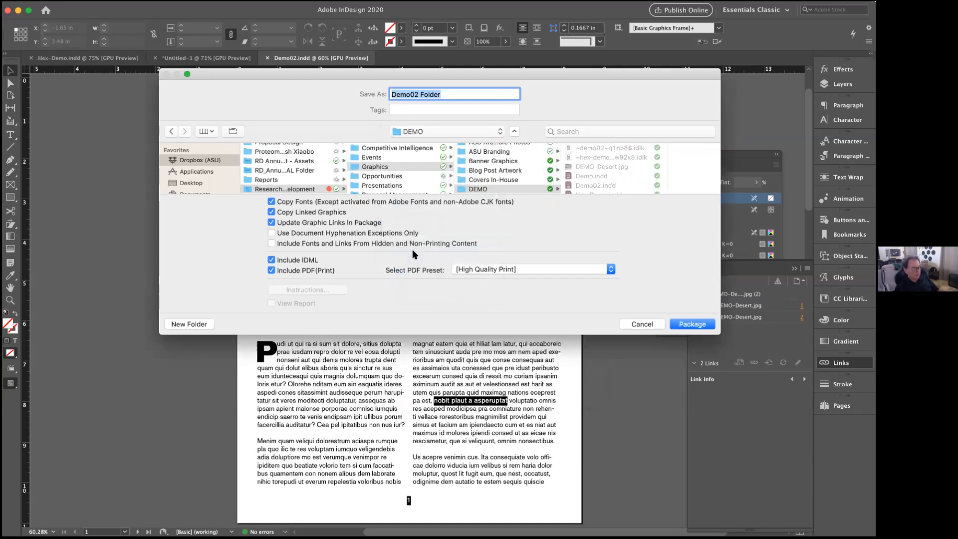
pyautogui.click(685, 325)
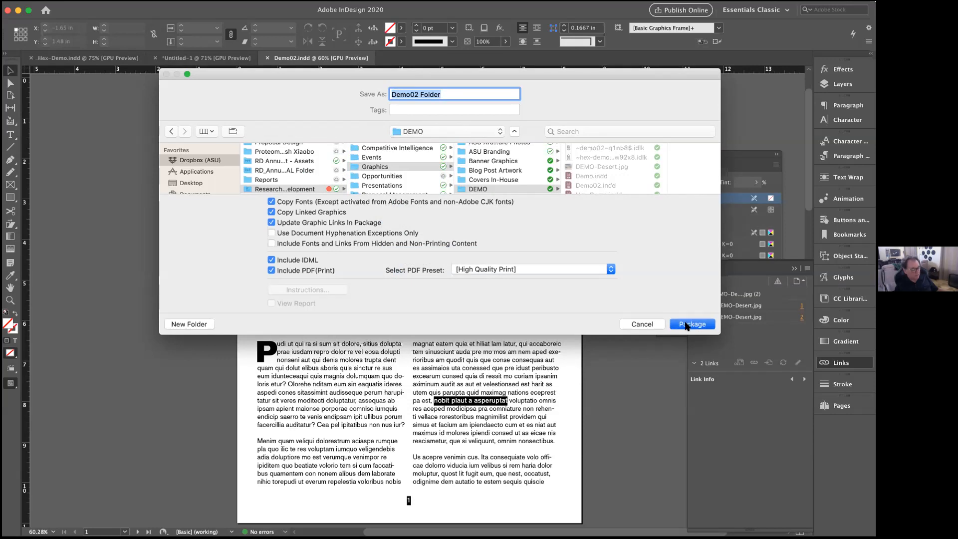
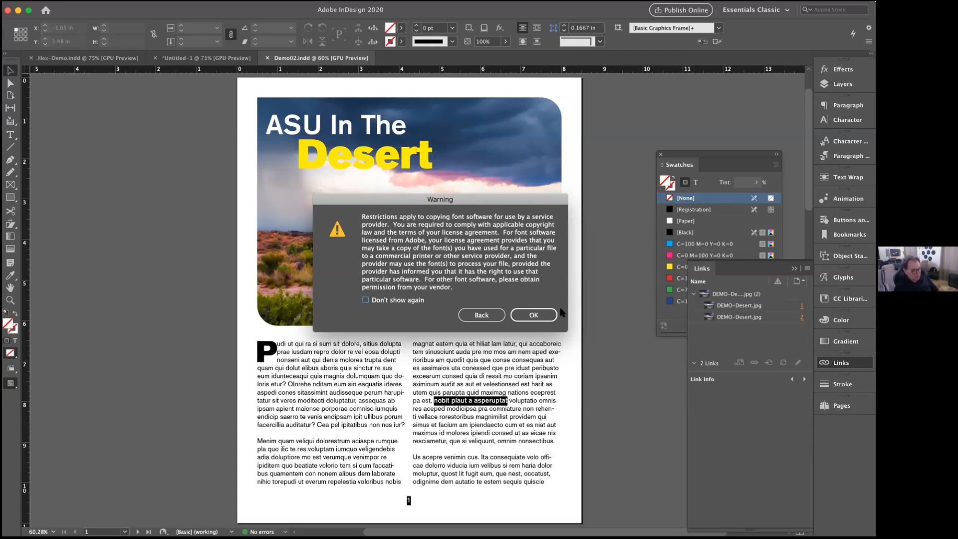
pyautogui.click(532, 315)
pyautogui.click(533, 315)
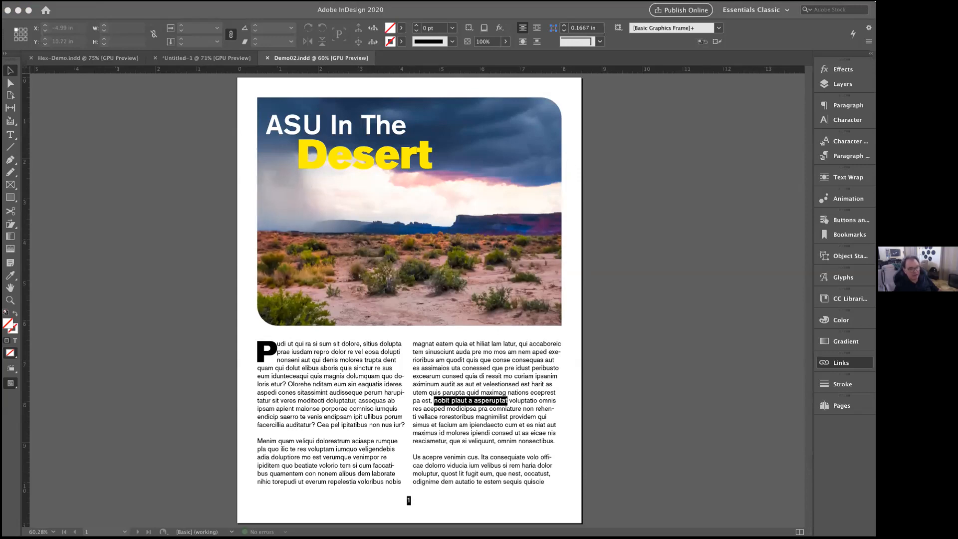
pyautogui.press('F5')
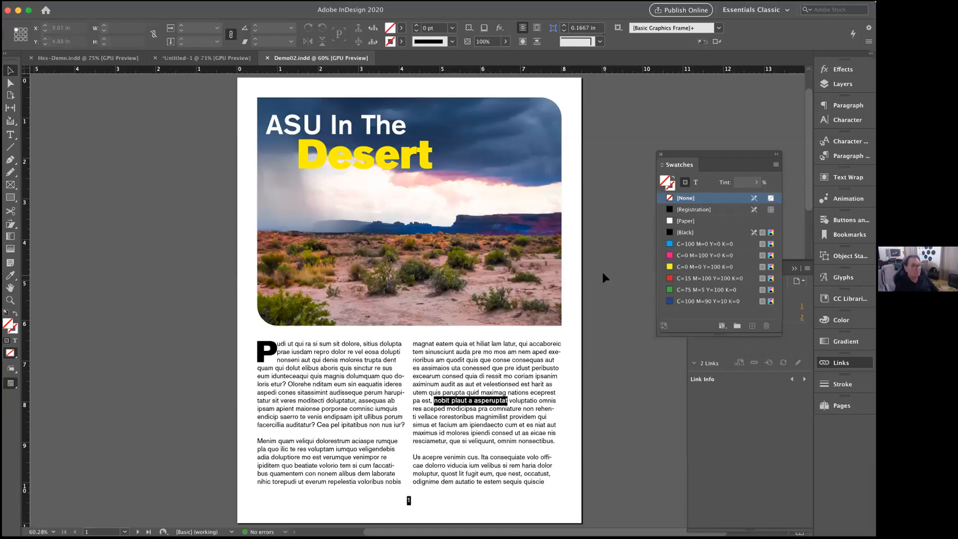
pyautogui.scroll(-1, 602, 272)
pyautogui.scroll(-3, 603, 273)
pyautogui.scroll(3, 602, 273)
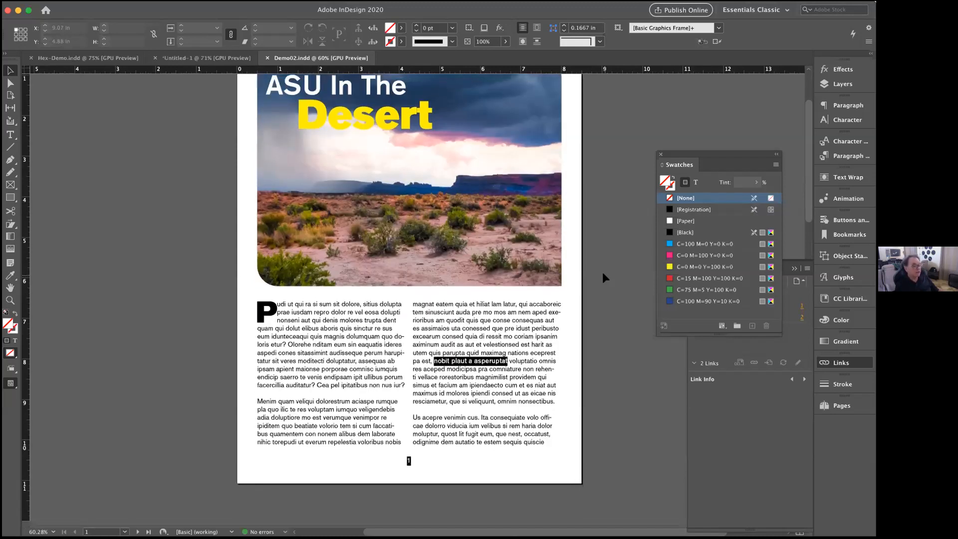
pyautogui.scroll(3, 603, 273)
pyautogui.scroll(-3, 603, 273)
pyautogui.scroll(1, 602, 273)
pyautogui.scroll(1, 603, 273)
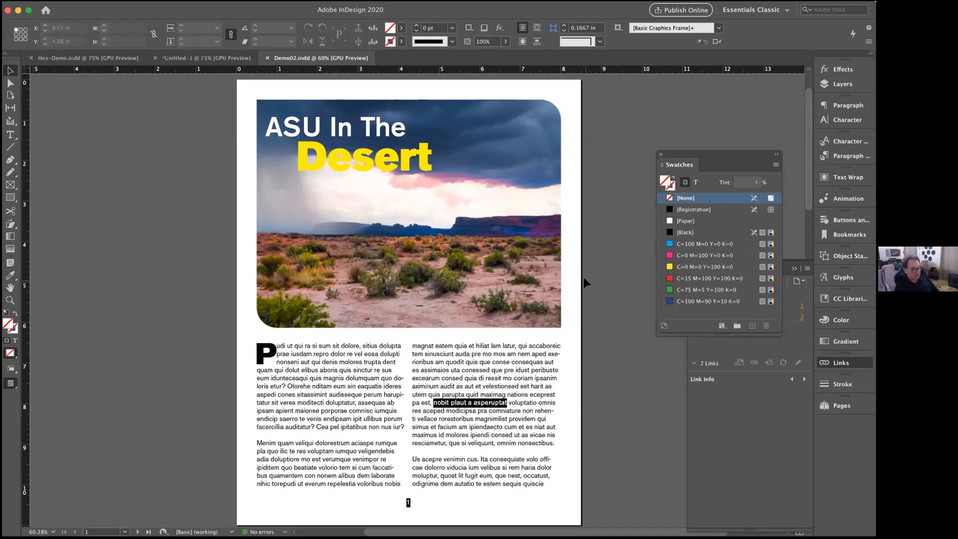
# Try sending the "ASU In The Desert" title frame behind the desert photo, and undo it.
pyautogui.click(341, 169)
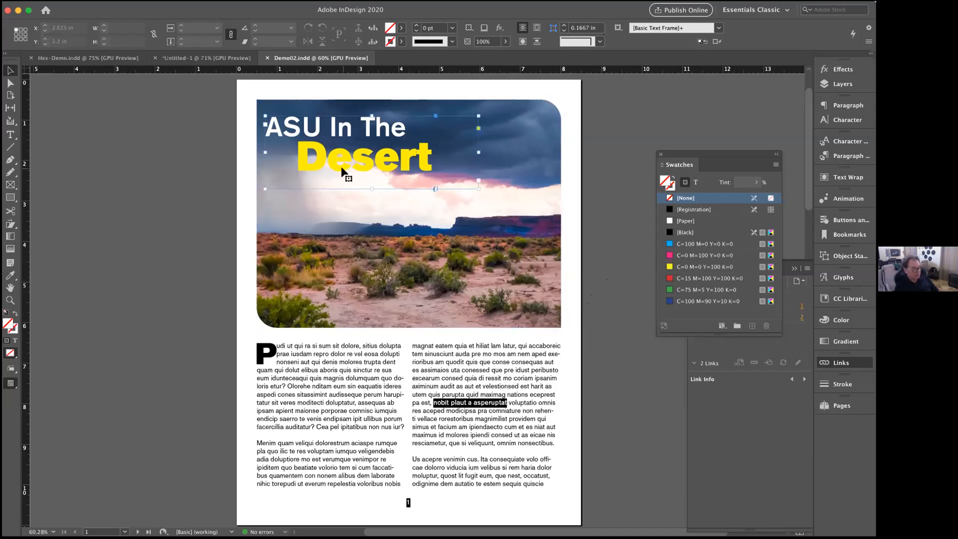
pyautogui.click(408, 213)
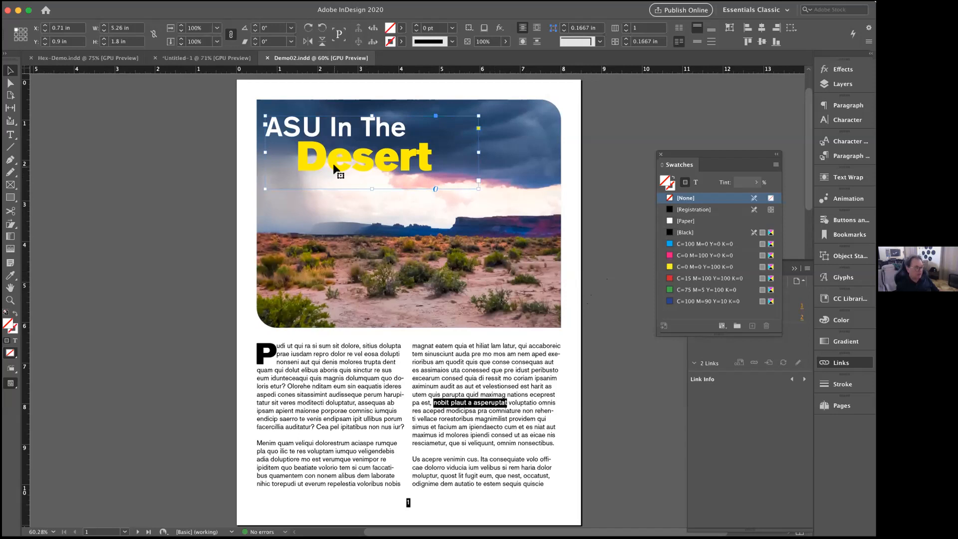
pyautogui.press('super+z')
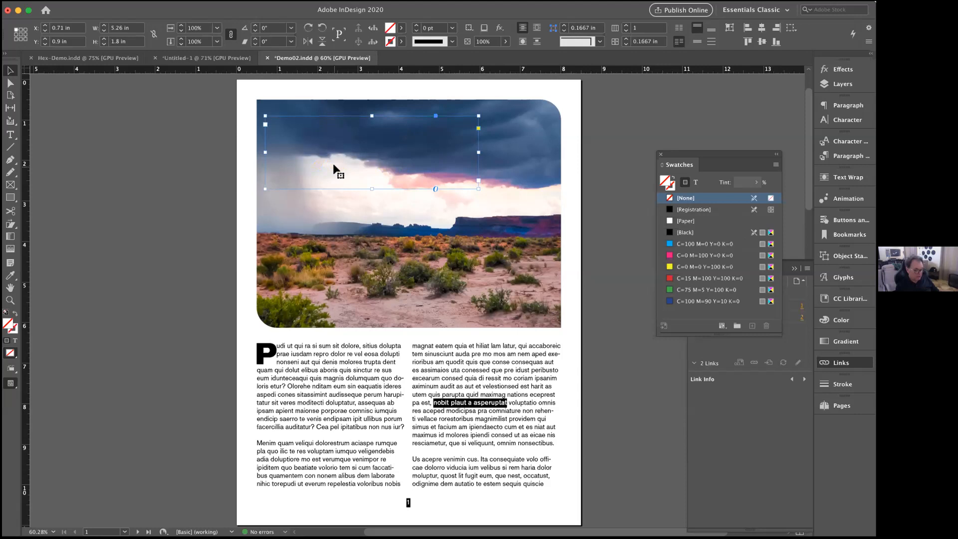
pyautogui.press('super+z')
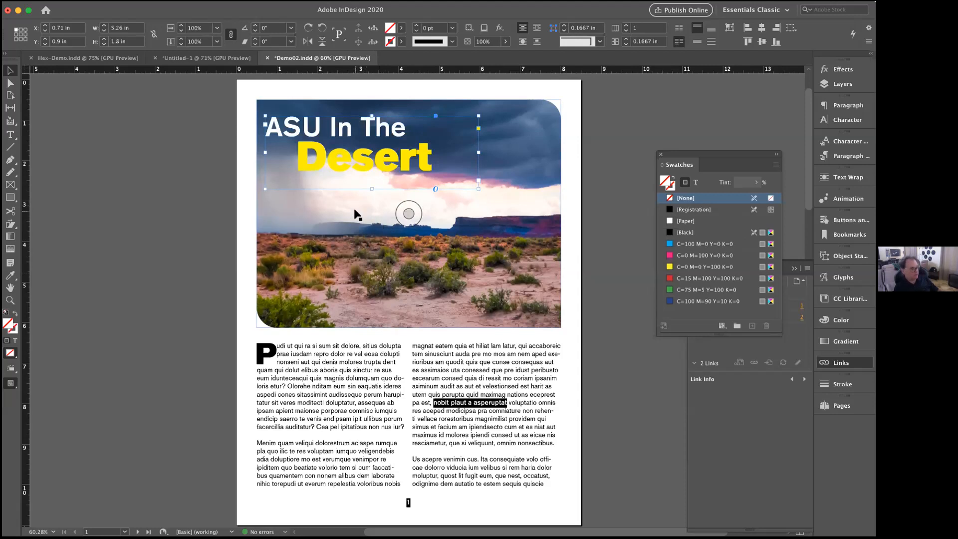
# Try moving the page 1 photo and title together to about X 2.21 in, Y 0.28 in, and undo the move.
pyautogui.click(238, 181)
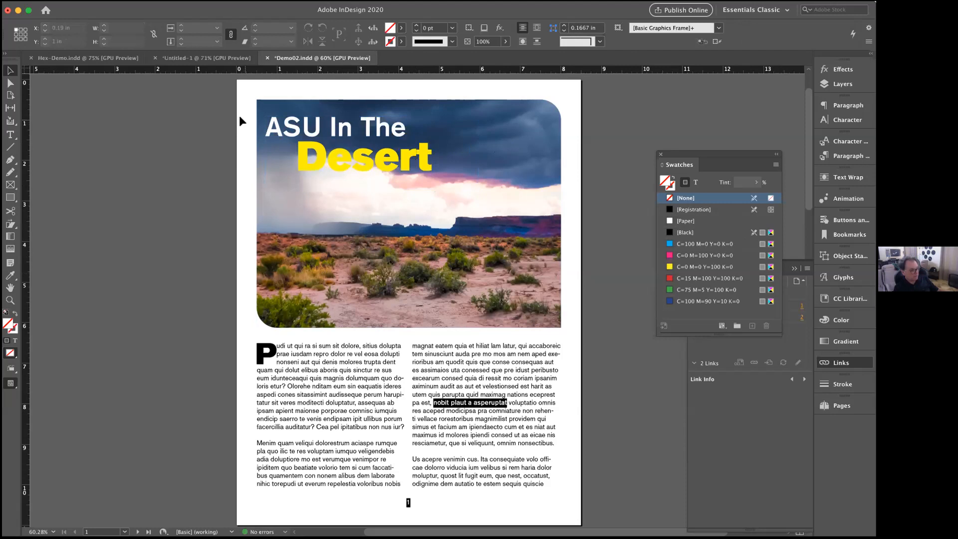
pyautogui.click(313, 170)
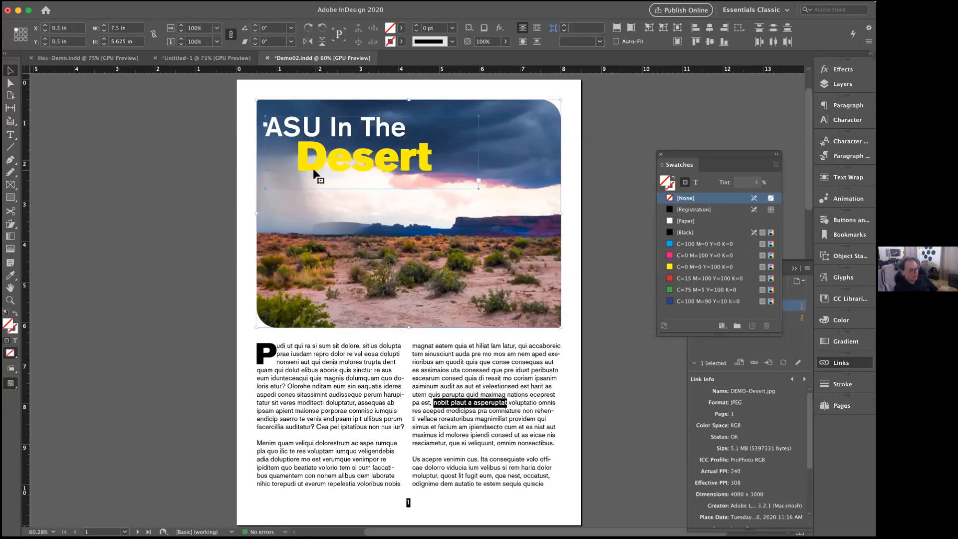
pyautogui.click(227, 110)
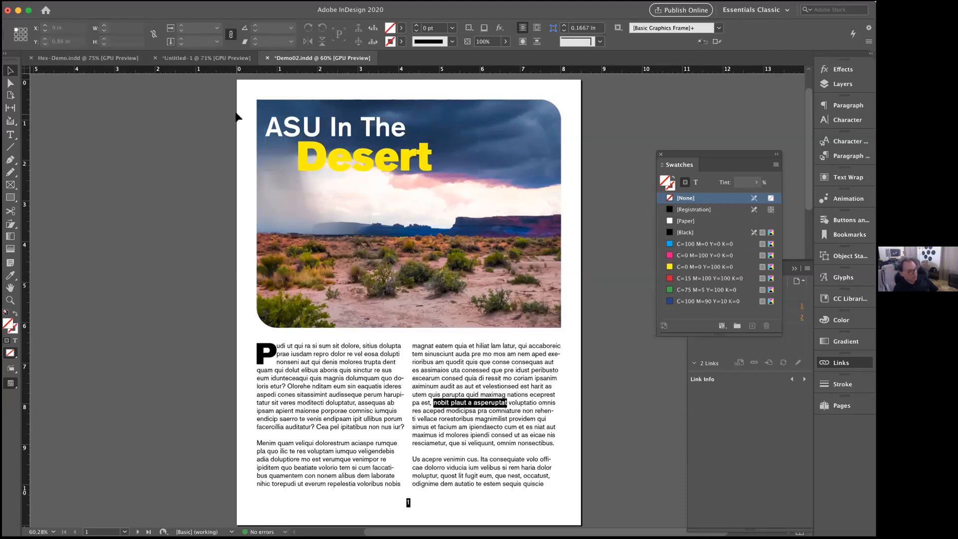
pyautogui.moveTo(241, 115); pyautogui.dragTo(269, 149)
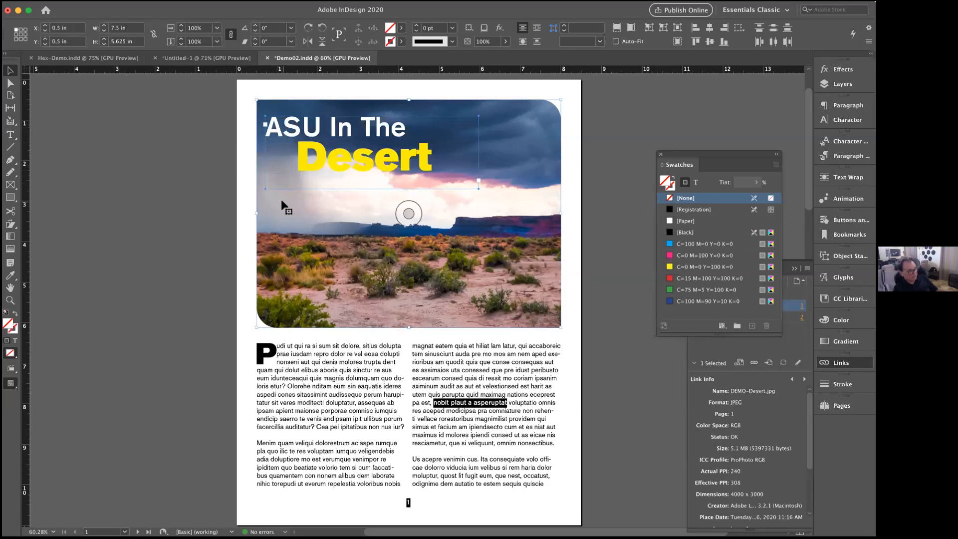
pyautogui.moveTo(279, 199); pyautogui.dragTo(352, 191)
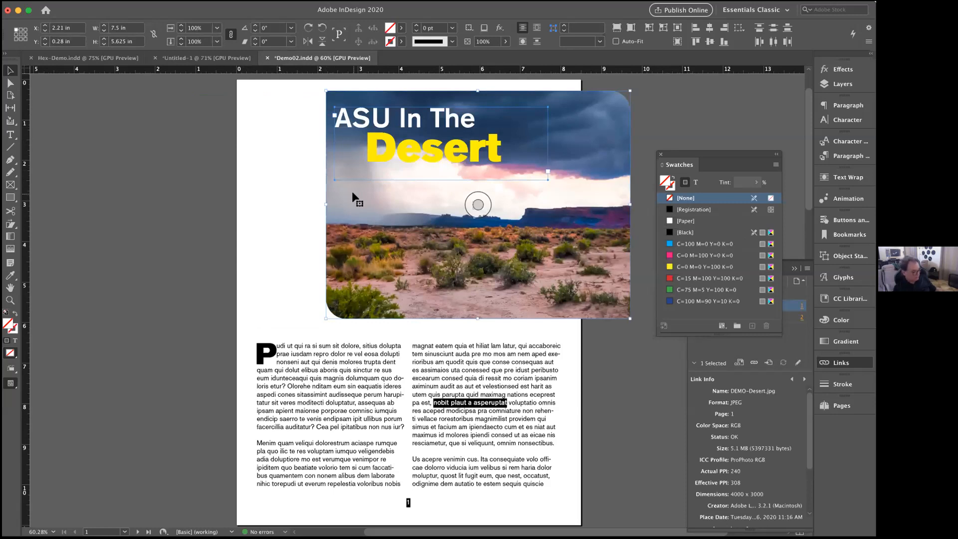
pyautogui.hotkey('ctrl', 'z')
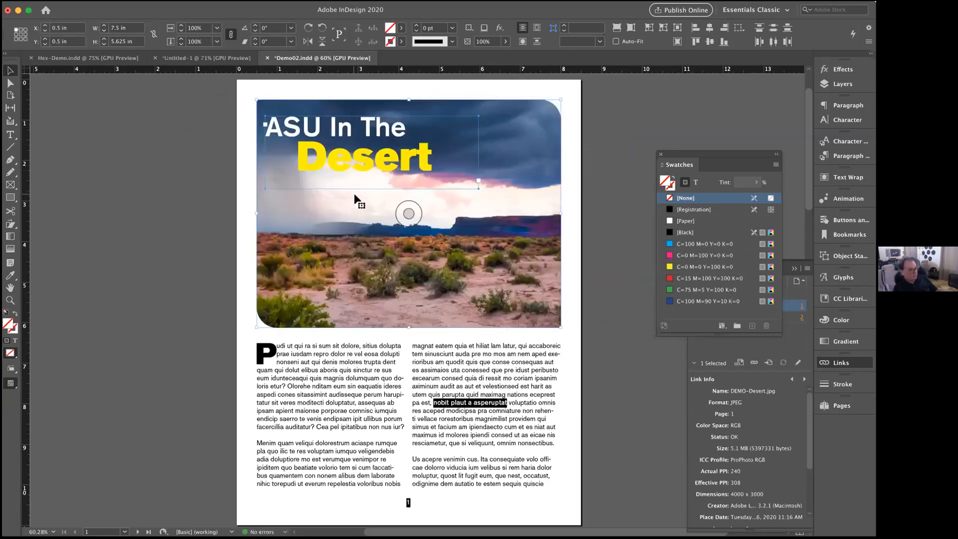
# Draw a rectangle about 1.48 by 1.16 in over the page 1 photo, fill it black, and add two more black rectangles the same size.
pyautogui.click(324, 169)
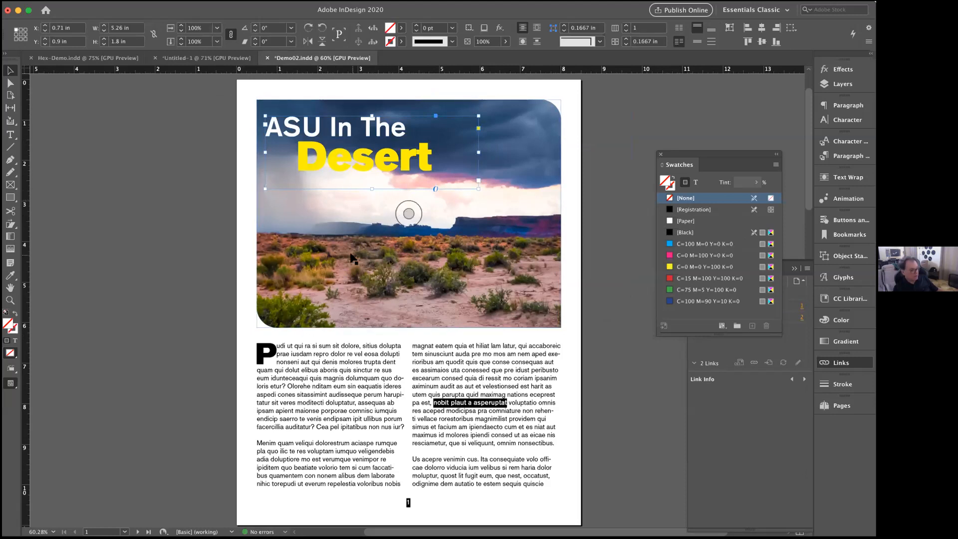
pyautogui.click(10, 197)
pyautogui.moveTo(352, 238)
pyautogui.mouseDown()
pyautogui.moveTo(442, 278)
pyautogui.moveTo(412, 284)
pyautogui.mouseUp()
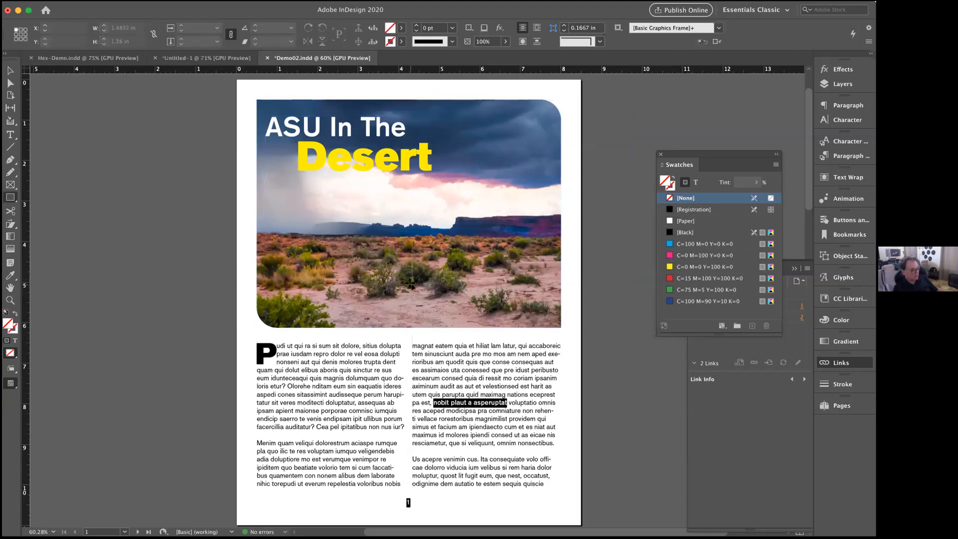
pyautogui.click(669, 232)
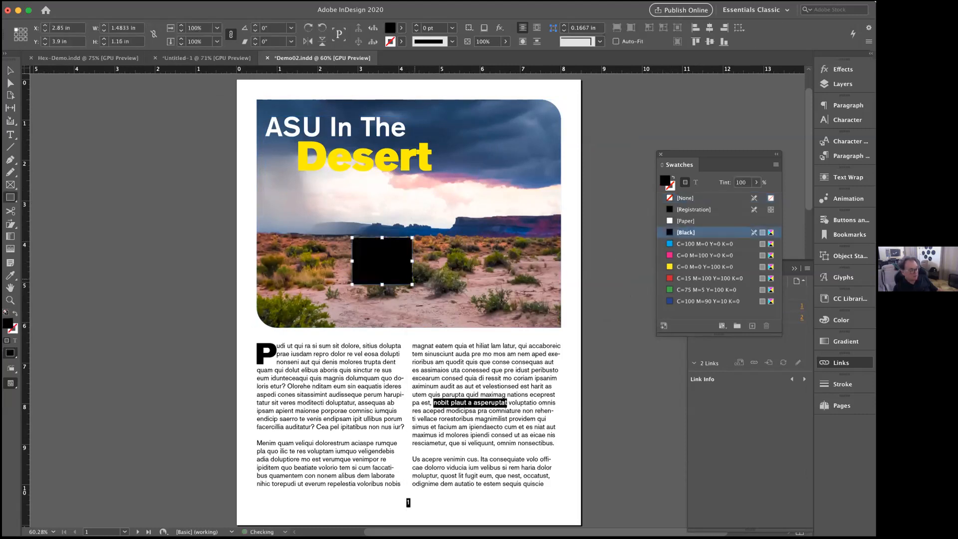
pyautogui.moveTo(427, 204)
pyautogui.mouseDown()
pyautogui.moveTo(514, 272)
pyautogui.moveTo(519, 260)
pyautogui.moveTo(486, 252)
pyautogui.mouseUp()
pyautogui.moveTo(447, 217); pyautogui.dragTo(397, 207)
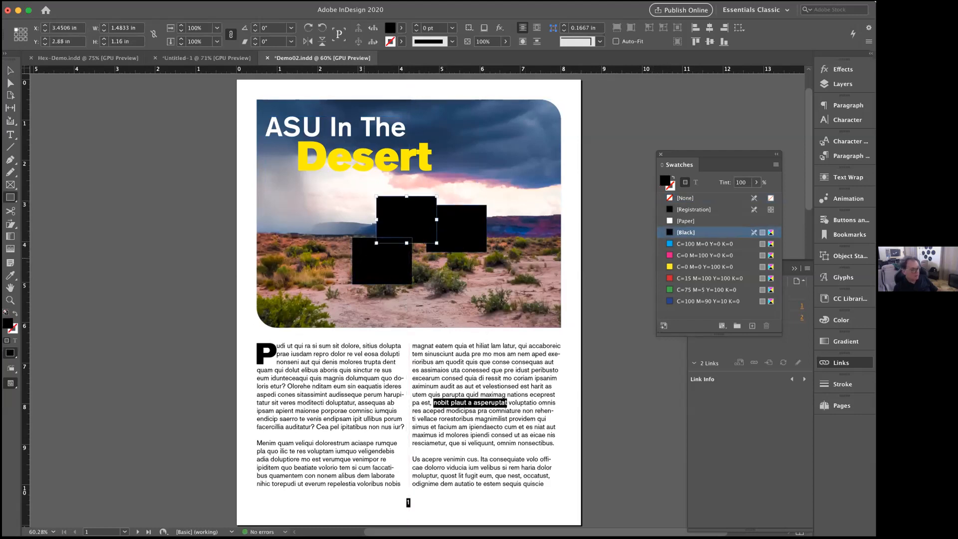
pyautogui.click(10, 71)
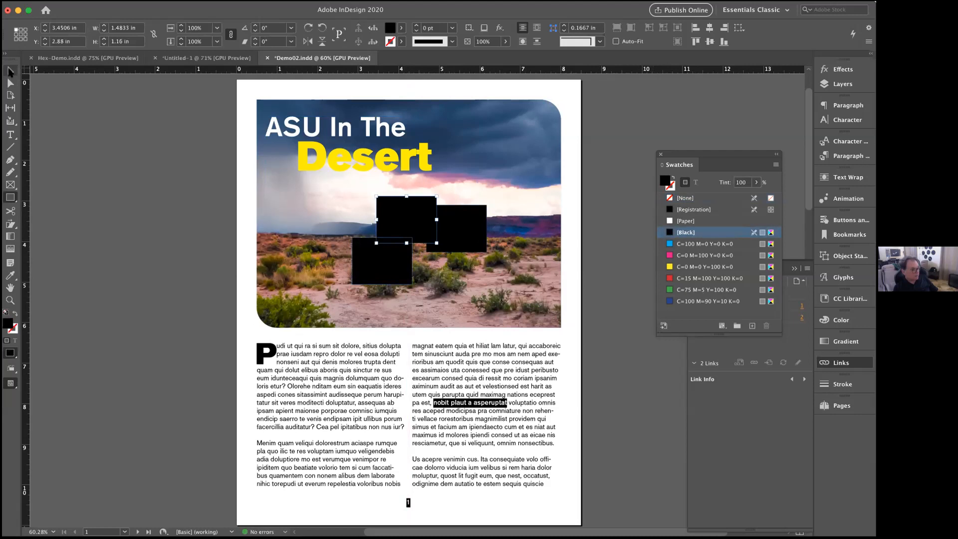
pyautogui.click(169, 151)
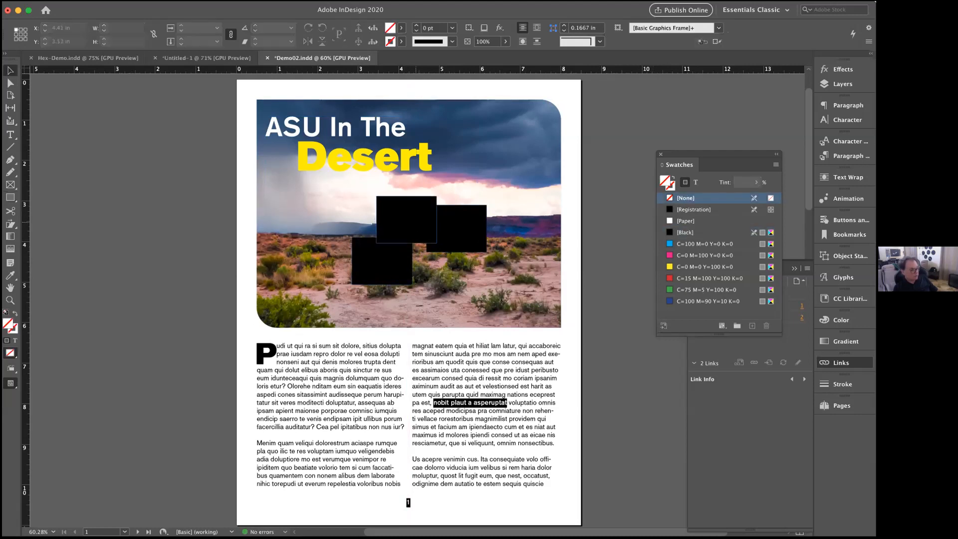
# Overlap the rightmost black rectangle with the other two, and move all three together to about X 3.93 in, Y 2.84 in.
pyautogui.moveTo(457, 228); pyautogui.dragTo(438, 247)
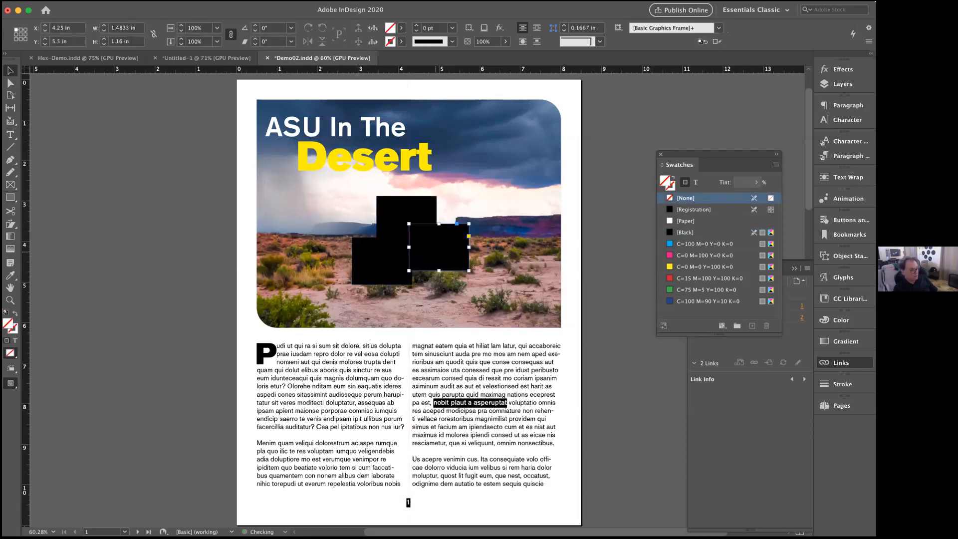
pyautogui.keyDown('shift'); pyautogui.click(367, 263); pyautogui.keyUp('shift')
pyautogui.keyDown('shift'); pyautogui.click(386, 215); pyautogui.keyUp('shift')
pyautogui.moveTo(364, 215); pyautogui.dragTo(408, 213)
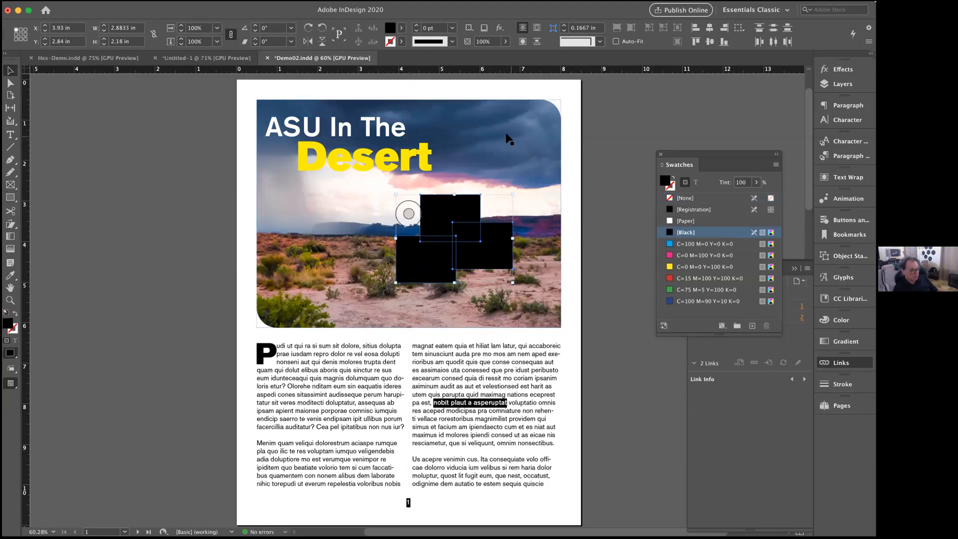
# Select the photo with the three black rectangles, drop the photo from the selection, and move the rectangles to about X 3.85 in, Y 2.96 in.
pyautogui.click(567, 205)
pyautogui.moveTo(576, 196); pyautogui.dragTo(438, 258)
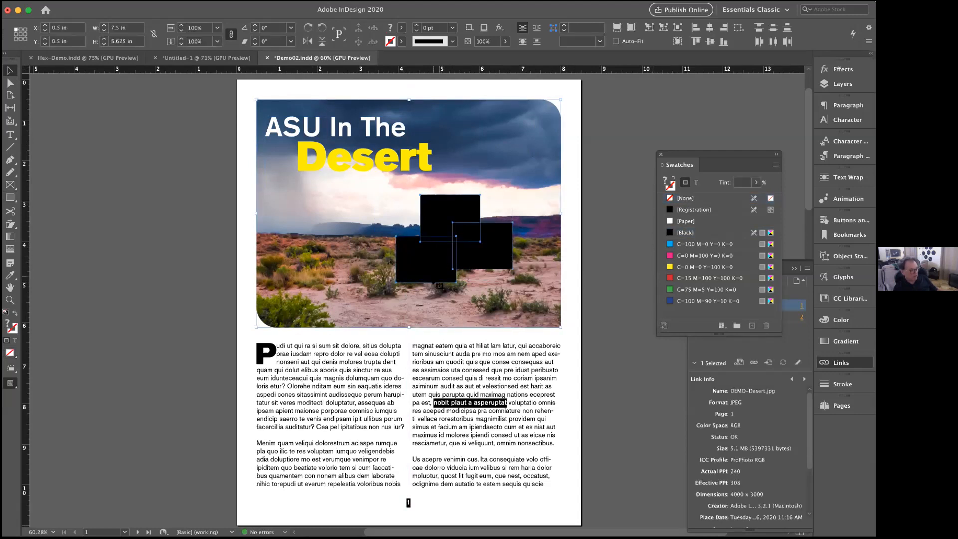
pyautogui.keyDown('shift'); pyautogui.click(537, 149); pyautogui.keyUp('shift')
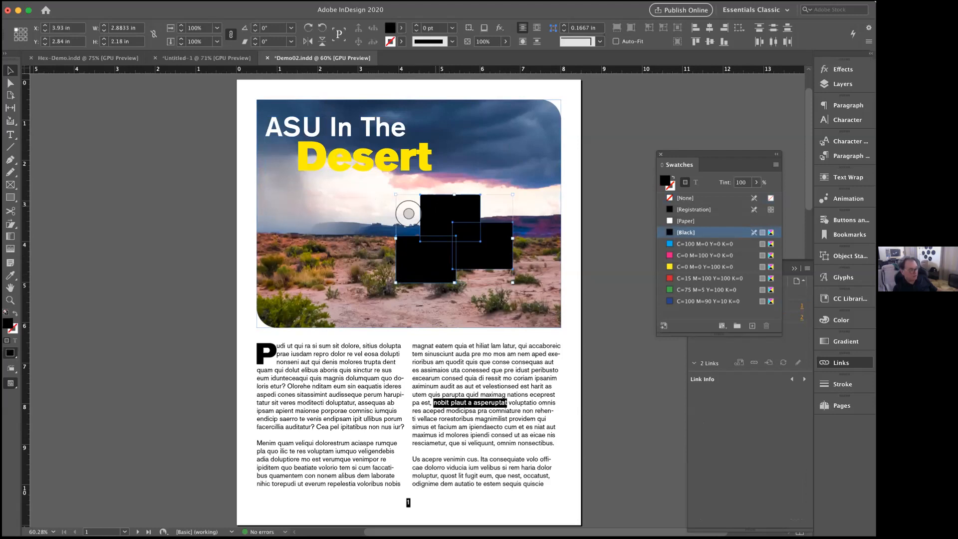
pyautogui.moveTo(437, 206)
pyautogui.mouseDown()
pyautogui.moveTo(419, 221)
pyautogui.moveTo(434, 211)
pyautogui.mouseUp()
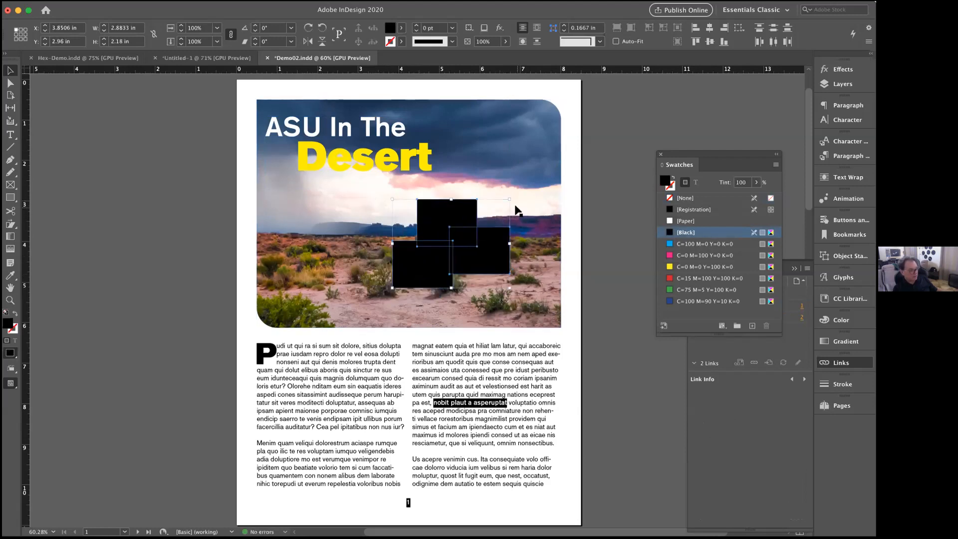
pyautogui.click(565, 202)
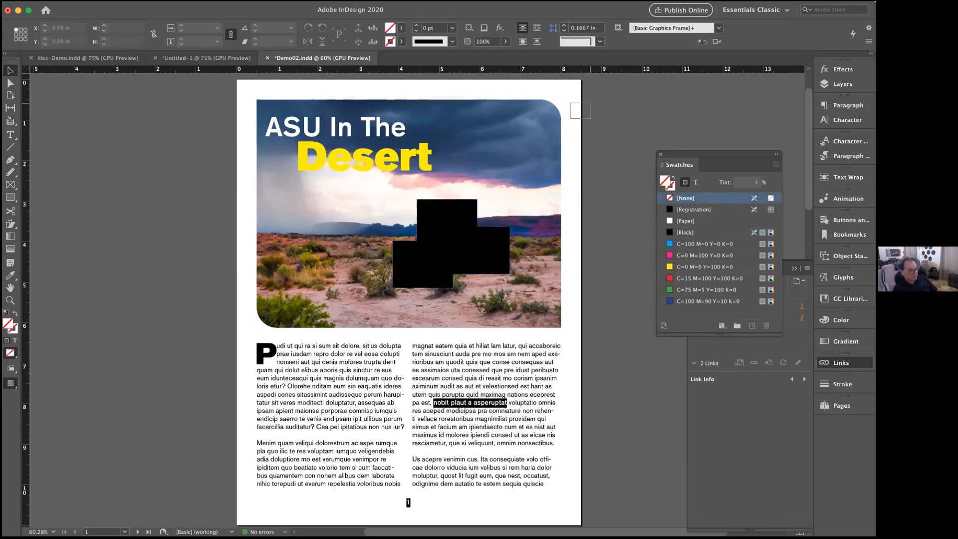
# Select the photo, title and black rectangles on page 1 together, and remove the three rectangles from the selection.
pyautogui.click(274, 283)
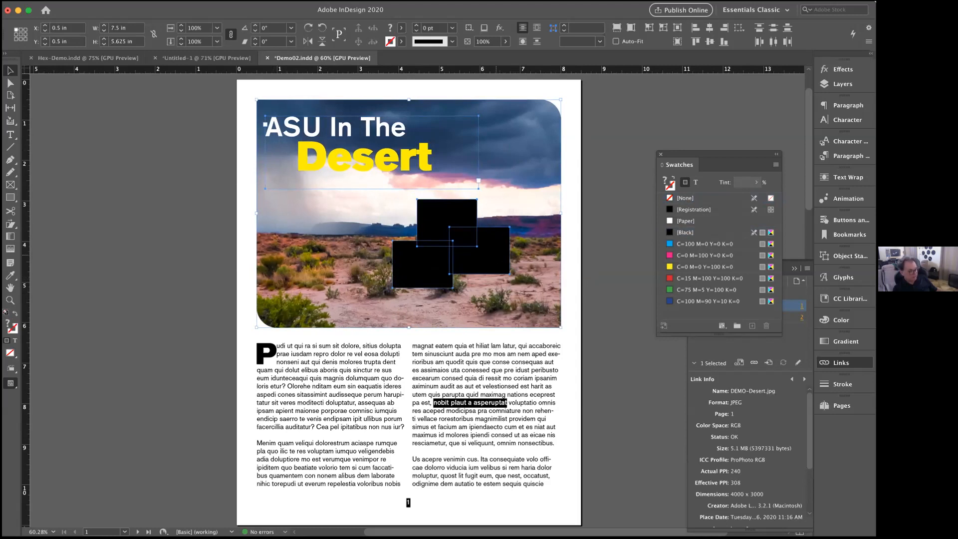
pyautogui.keyDown('shift'); pyautogui.click(496, 255); pyautogui.keyUp('shift')
pyautogui.keyDown('shift'); pyautogui.click(459, 215); pyautogui.keyUp('shift')
pyautogui.keyDown('shift'); pyautogui.click(412, 276); pyautogui.keyUp('shift')
pyautogui.press('Left')
pyautogui.press('Right')
pyautogui.press('Right')
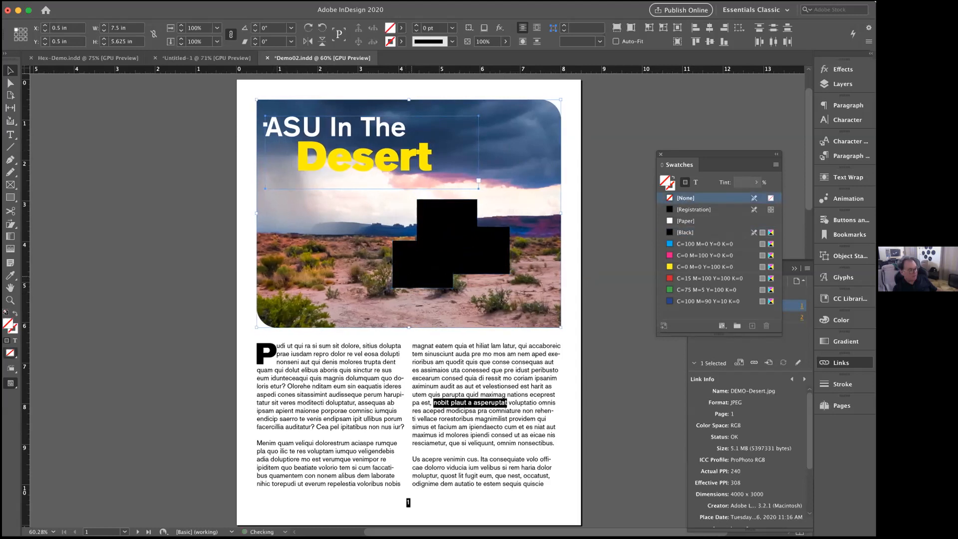
# Select only the title text frame over the page 1 photo and nudge it slightly up and to the right.
pyautogui.press('Left')
pyautogui.press('super+g')
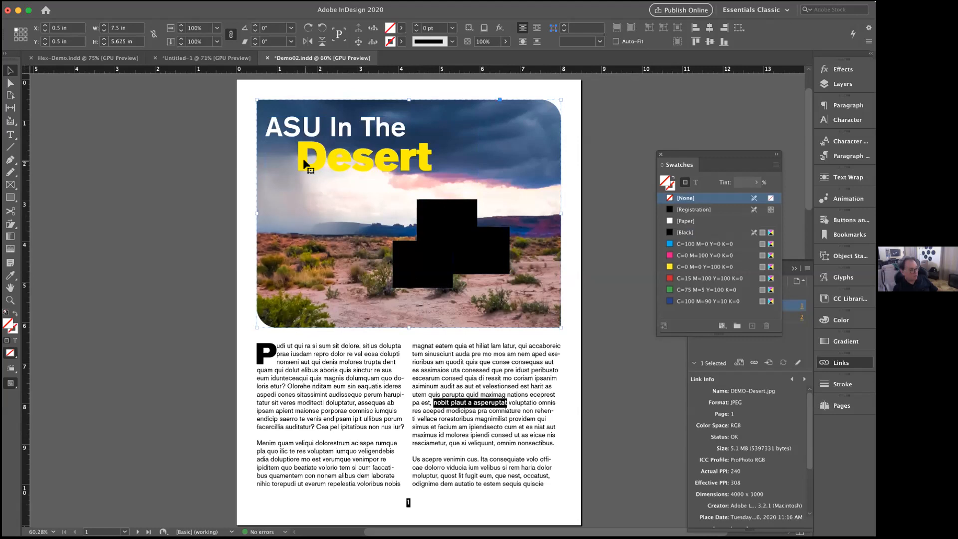
pyautogui.click(227, 147)
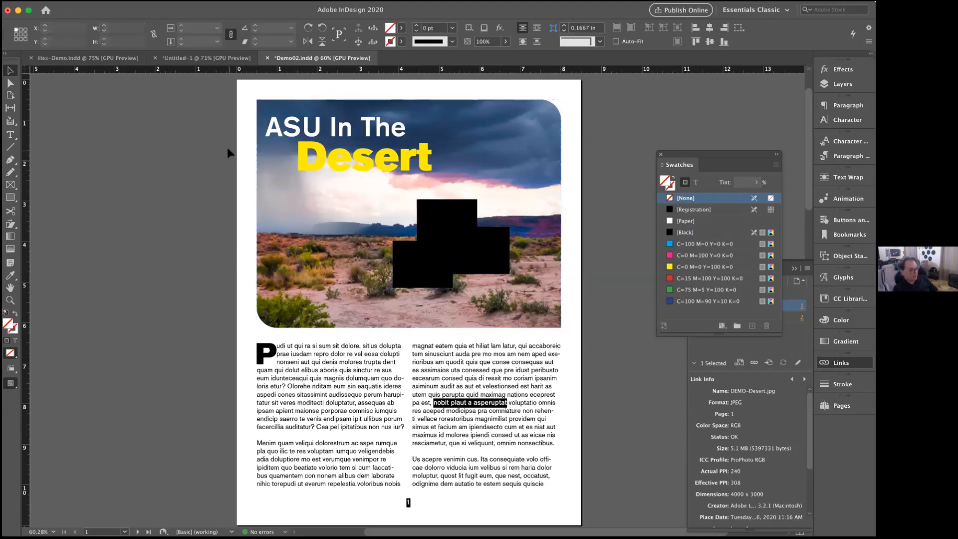
pyautogui.doubleClick(308, 143)
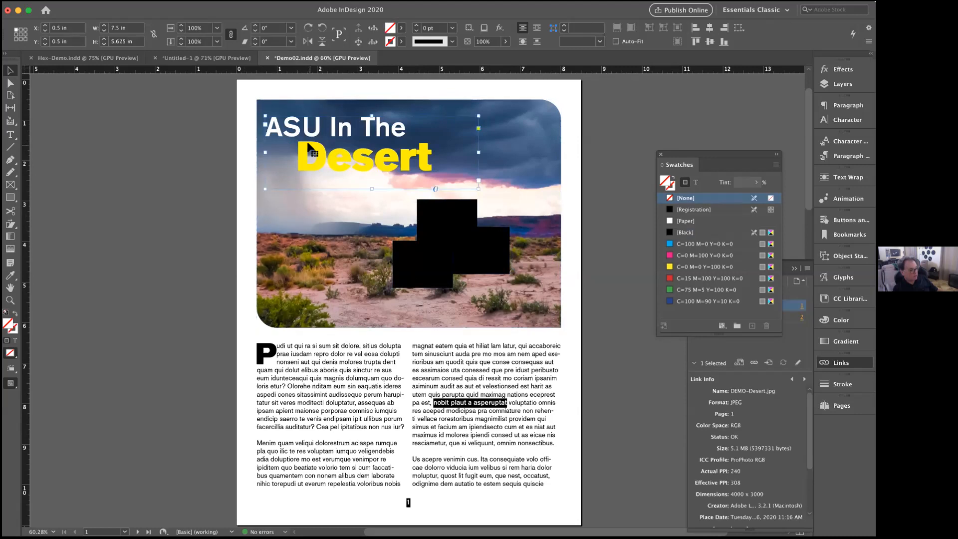
pyautogui.press('Right')
pyautogui.press('Right')
pyautogui.press('Right')
pyautogui.press('Right')
pyautogui.press('Right')
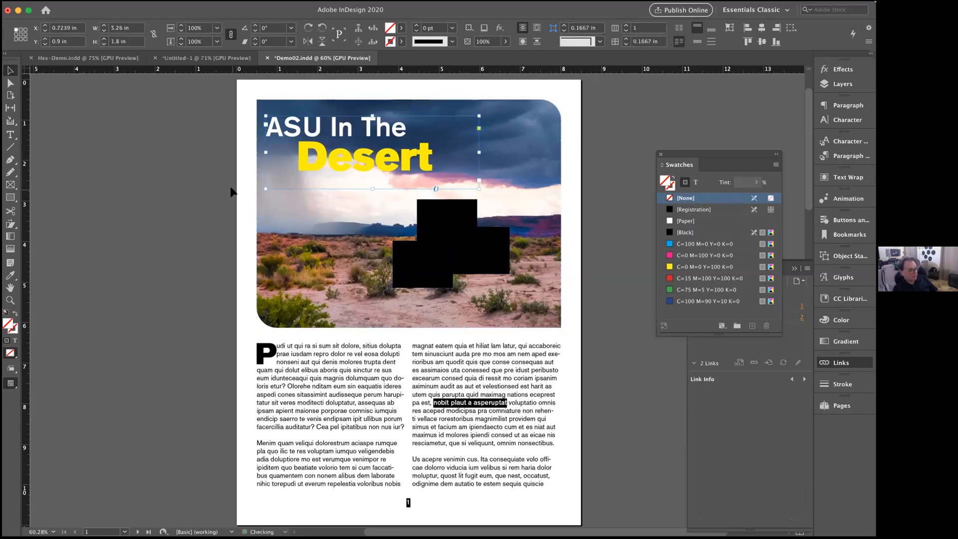
pyautogui.press('Up')
pyautogui.press('Up')
pyautogui.press('Right')
pyautogui.press('Right')
pyautogui.press('Right')
pyautogui.press('Right')
pyautogui.press('Up')
pyautogui.press('Up')
pyautogui.click(231, 191)
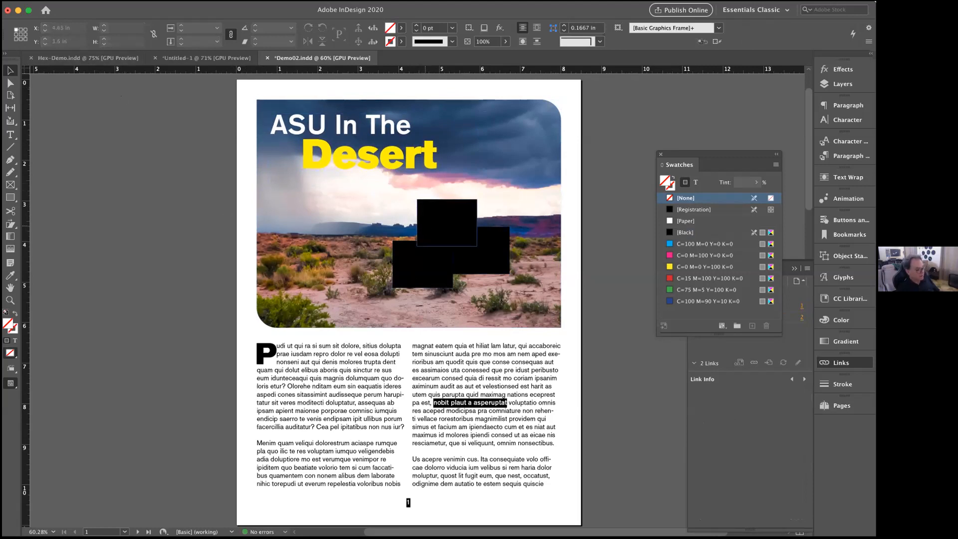
# Delete the three overlapping black rectangles from the page 1 photo.
pyautogui.click(442, 223)
pyautogui.press('Delete')
pyautogui.press('Delete')
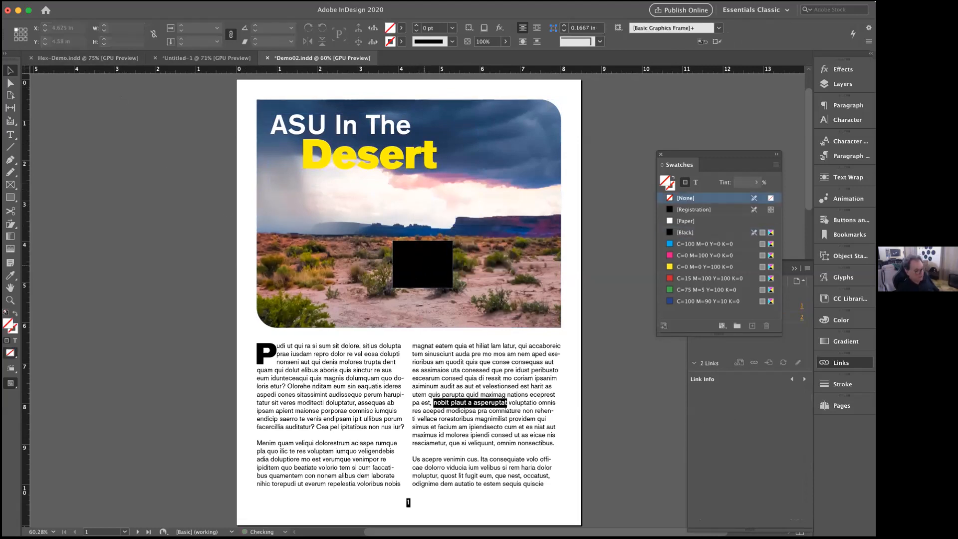
pyautogui.click(451, 251)
pyautogui.press('Delete')
# Move the title text frame off page 1 onto the pasteboard beside it, at about X -5.375 in, Y 1.98 in.
pyautogui.click(366, 157)
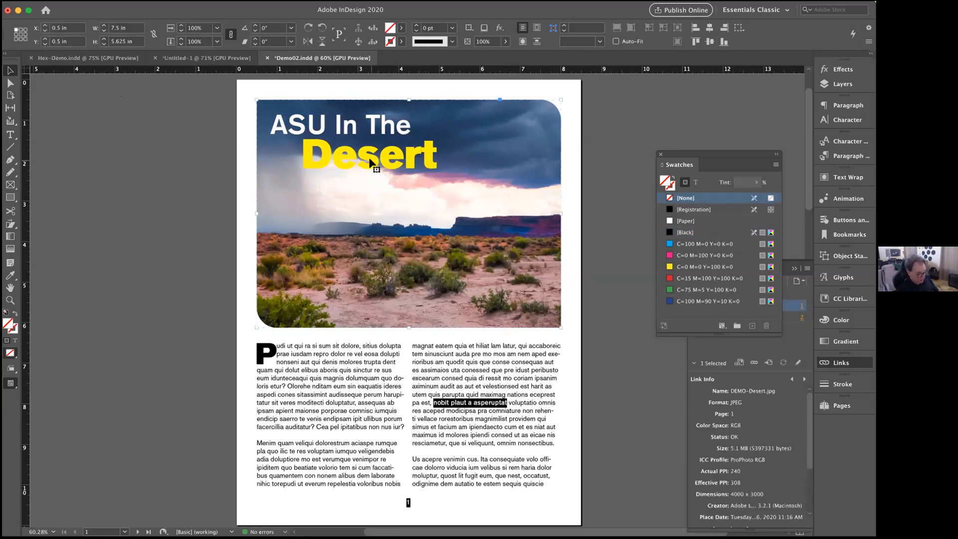
pyautogui.keyDown('shift'); pyautogui.click(369, 157); pyautogui.keyUp('shift')
pyautogui.click(224, 178)
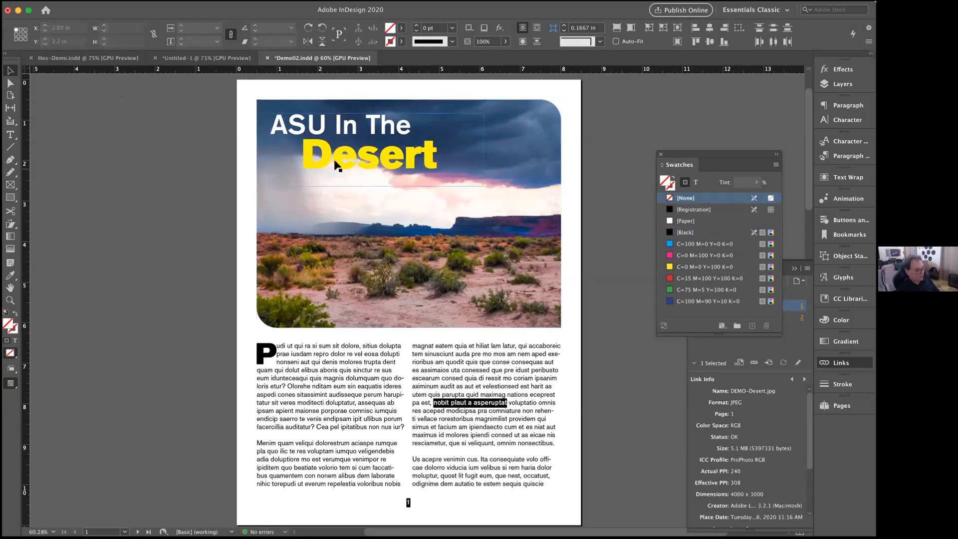
pyautogui.click(346, 154)
pyautogui.moveTo(346, 154); pyautogui.dragTo(96, 203)
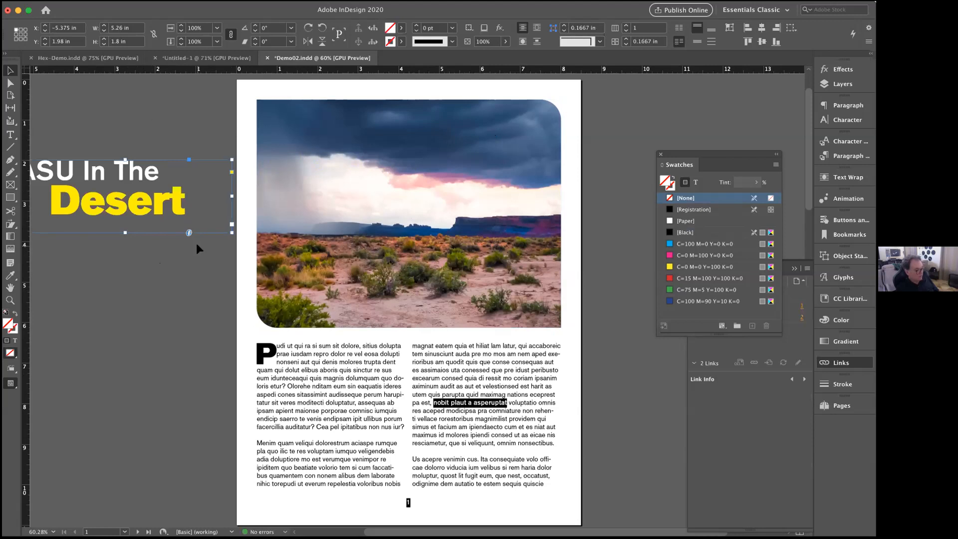
pyautogui.hscroll(-1, 196, 243)
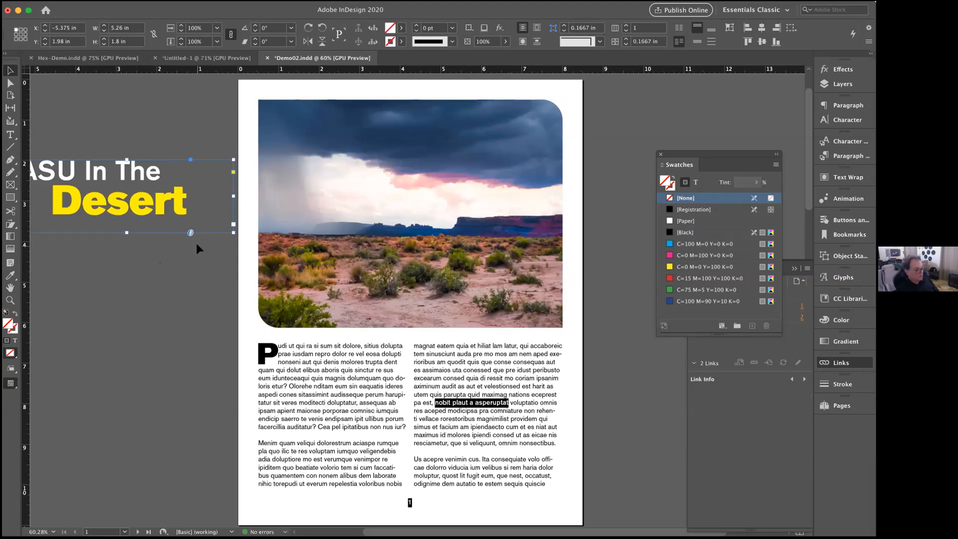
# In Hex-Demo.indd, delete the large desert photo covering the hexagon images, and return to Demo02.indd.
pyautogui.click(75, 58)
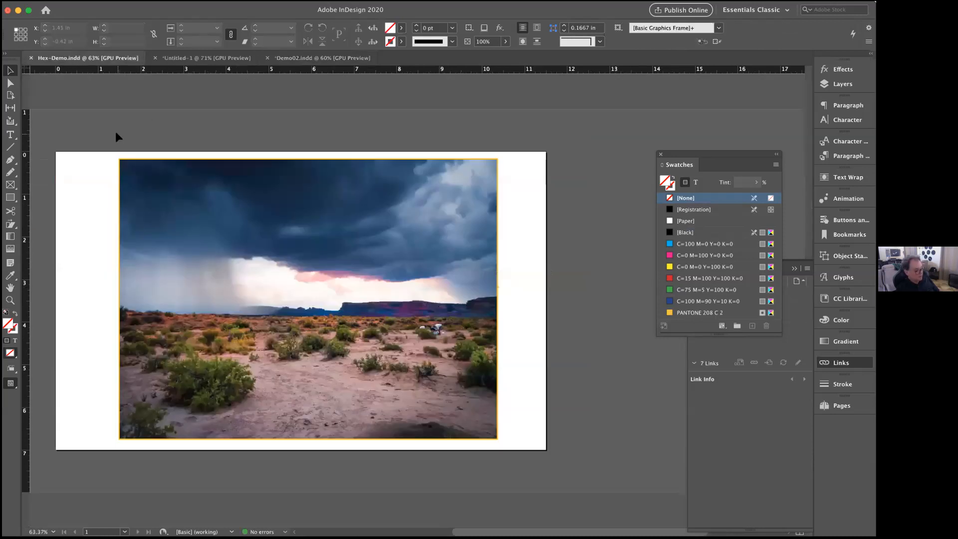
pyautogui.click(147, 187)
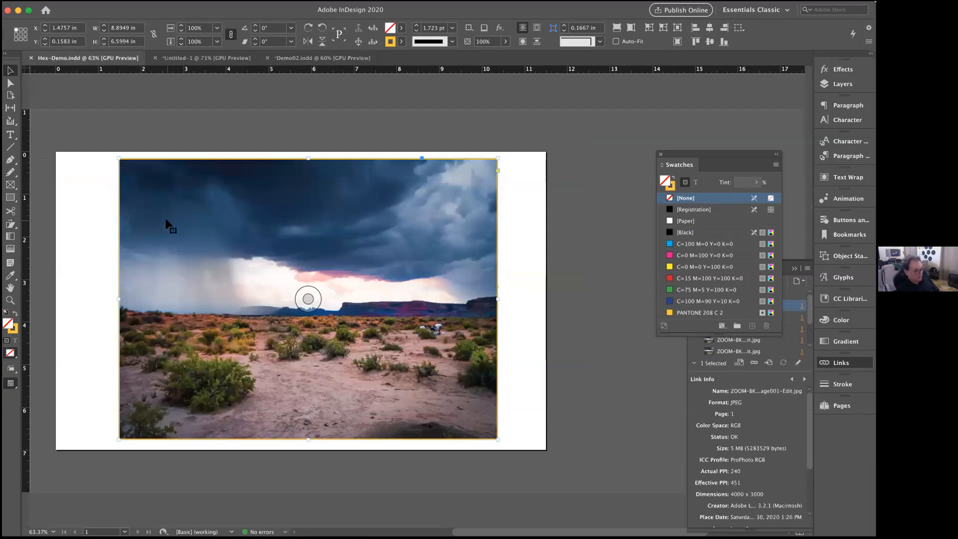
pyautogui.press('Delete')
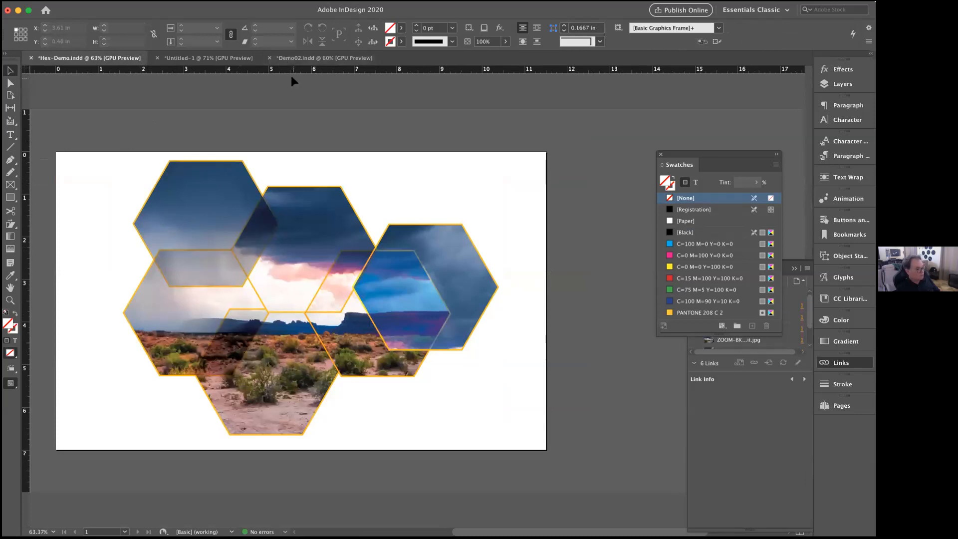
pyautogui.click(288, 59)
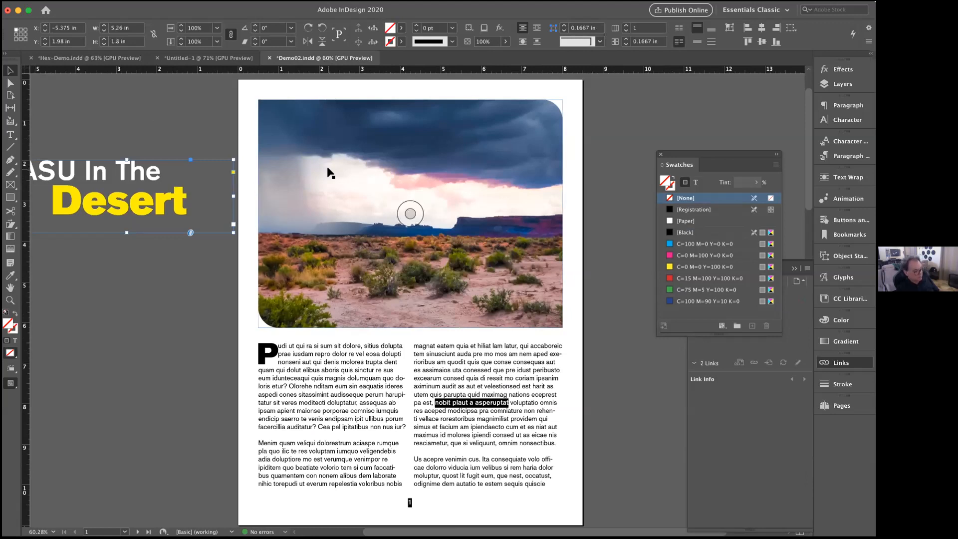
# Select the desert image inside its frame on page 1 and scale it down to about 54.96%.
pyautogui.click(322, 169)
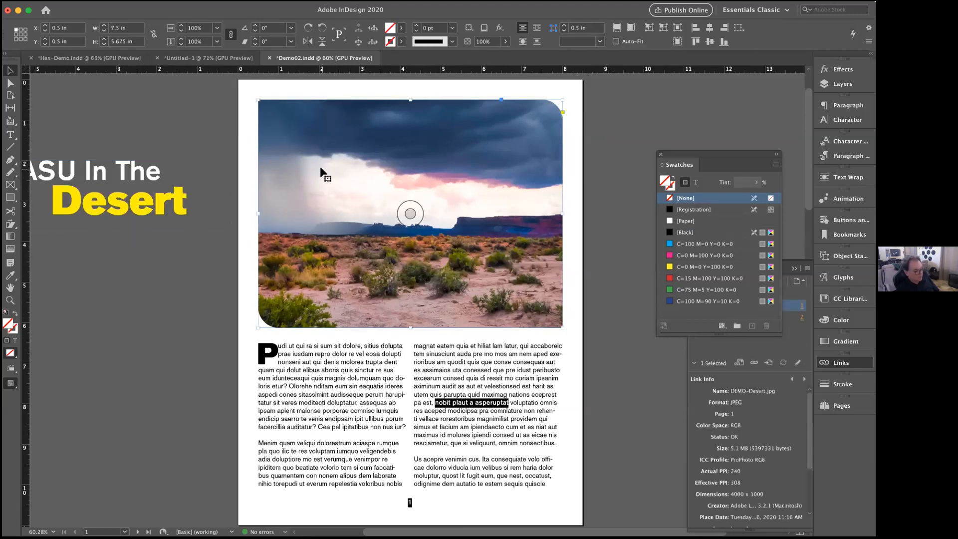
pyautogui.doubleClick(320, 168)
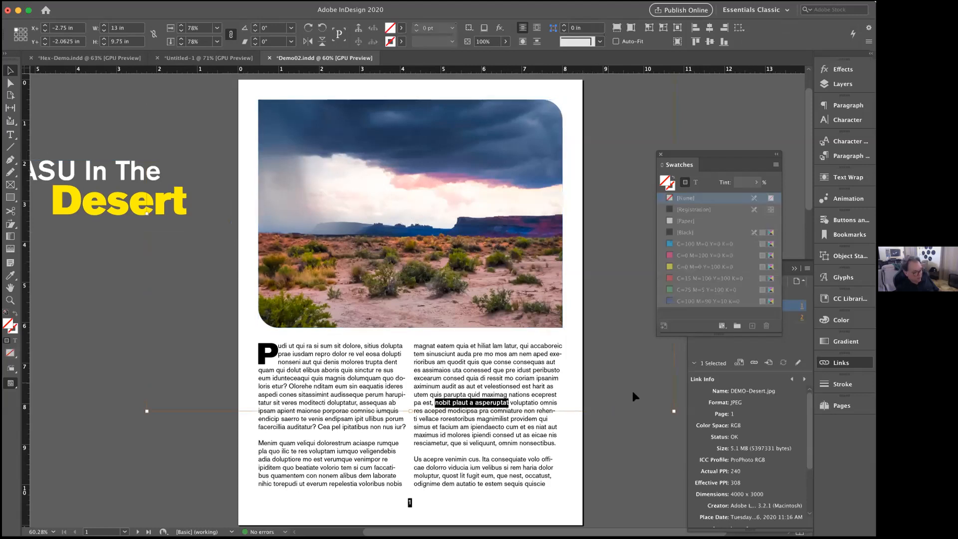
pyautogui.moveTo(672, 409); pyautogui.dragTo(594, 338)
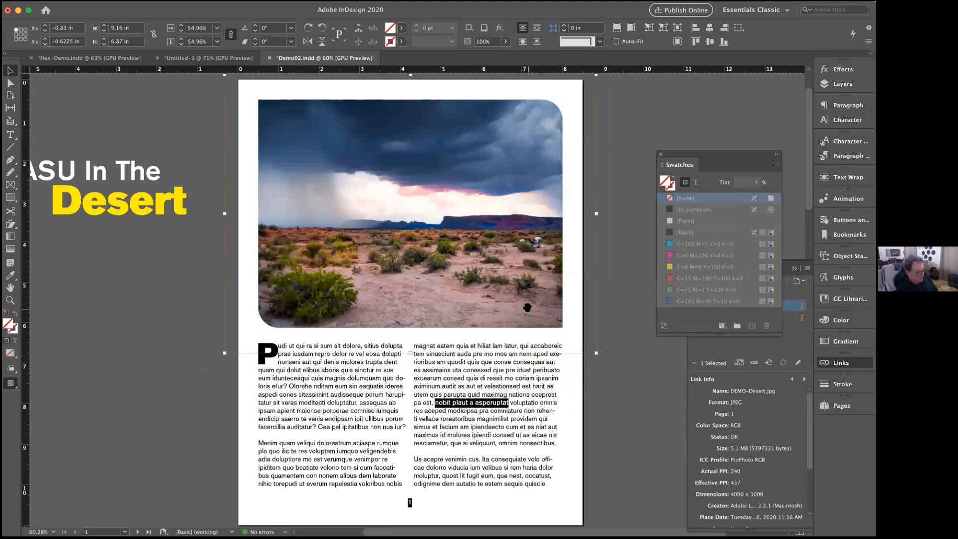
# Delete the desert image and its empty frame from page 1.
pyautogui.press('Delete')
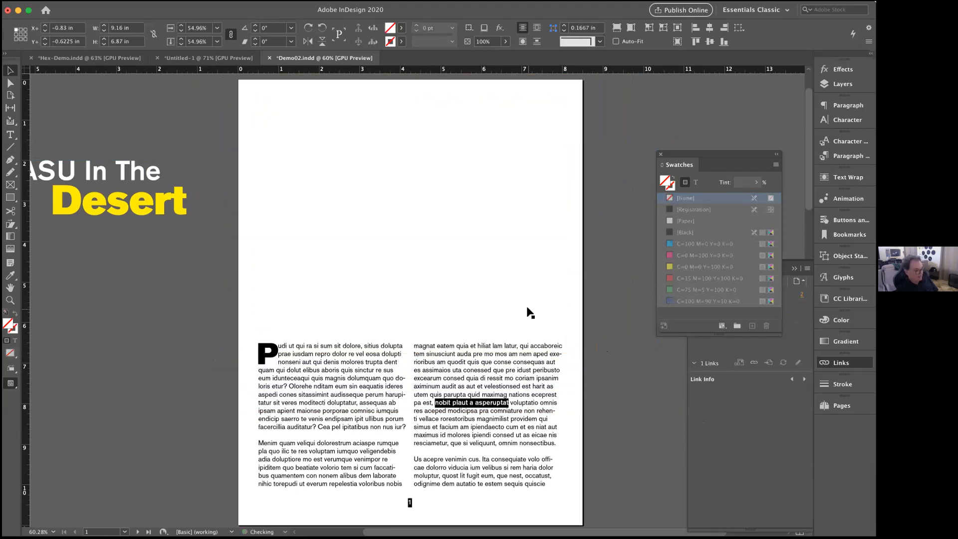
pyautogui.click(539, 278)
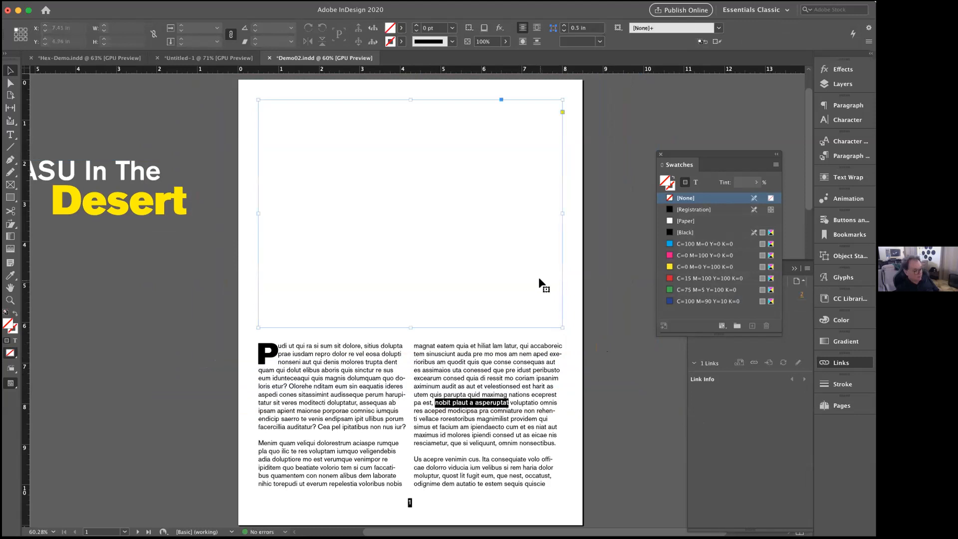
pyautogui.press('Delete')
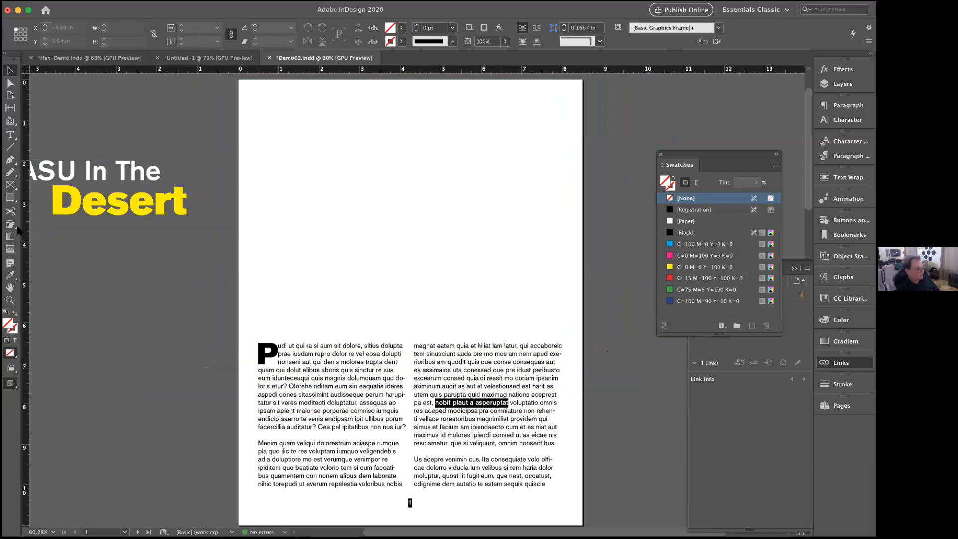
# Draw a hexagon about 3.05 by 2.64 in in the empty area above the page 1 text and fill it black.
pyautogui.click(13, 201)
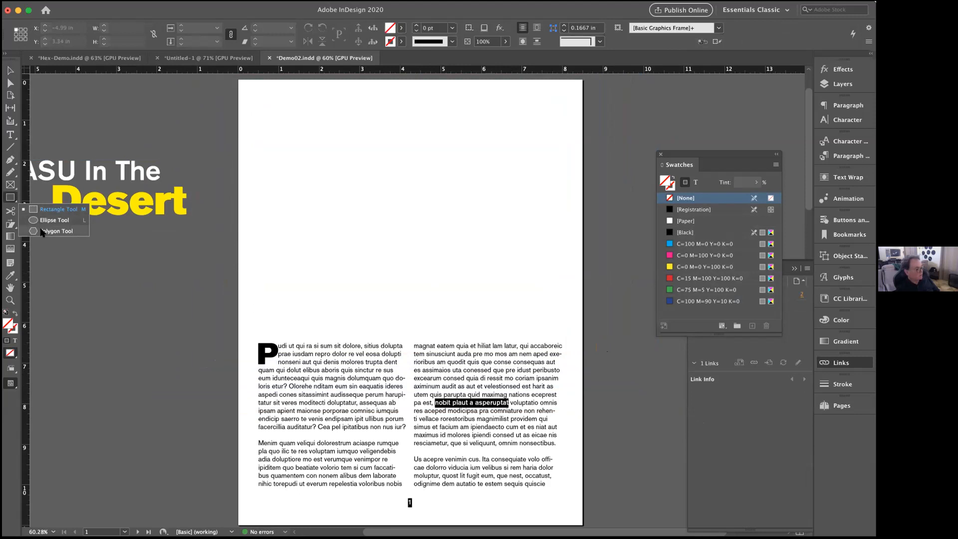
pyautogui.click(43, 233)
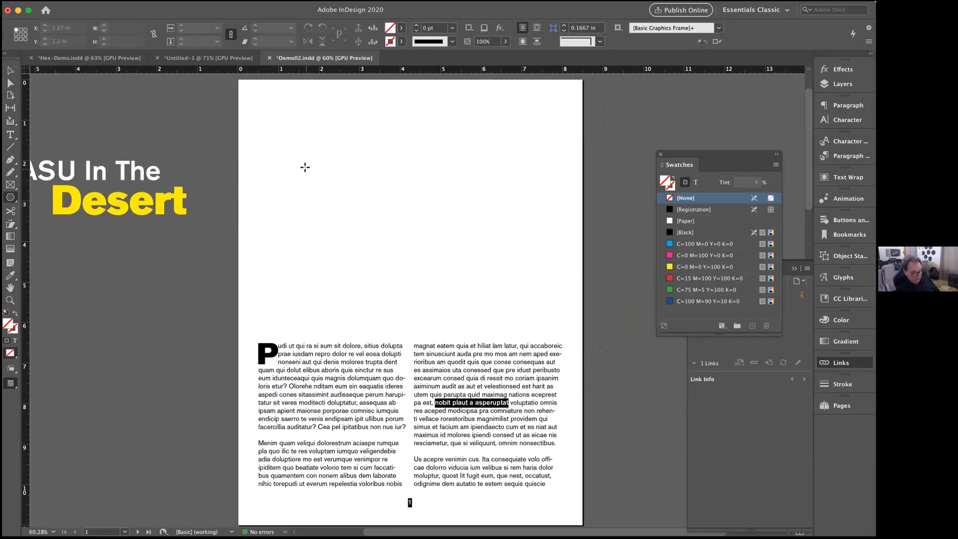
pyautogui.moveTo(306, 153); pyautogui.dragTo(432, 261)
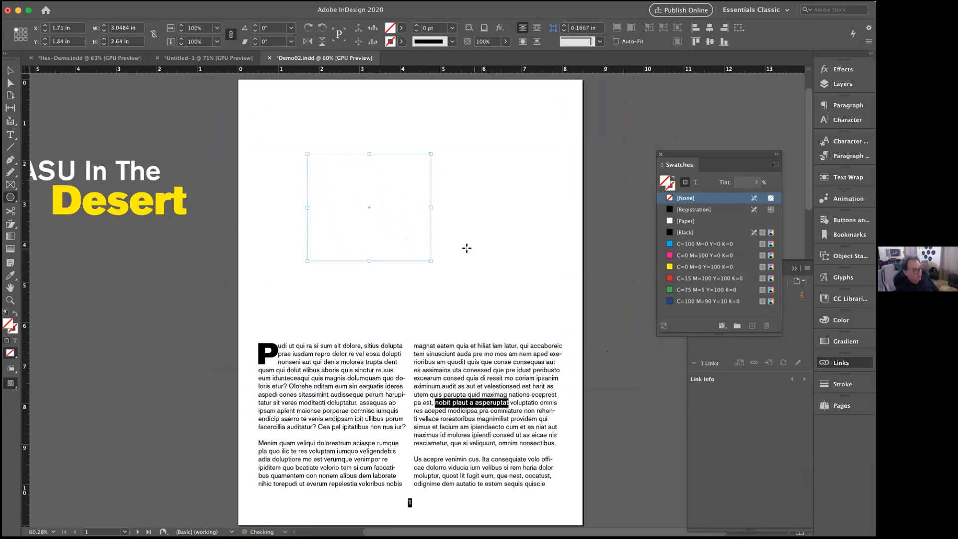
pyautogui.click(670, 234)
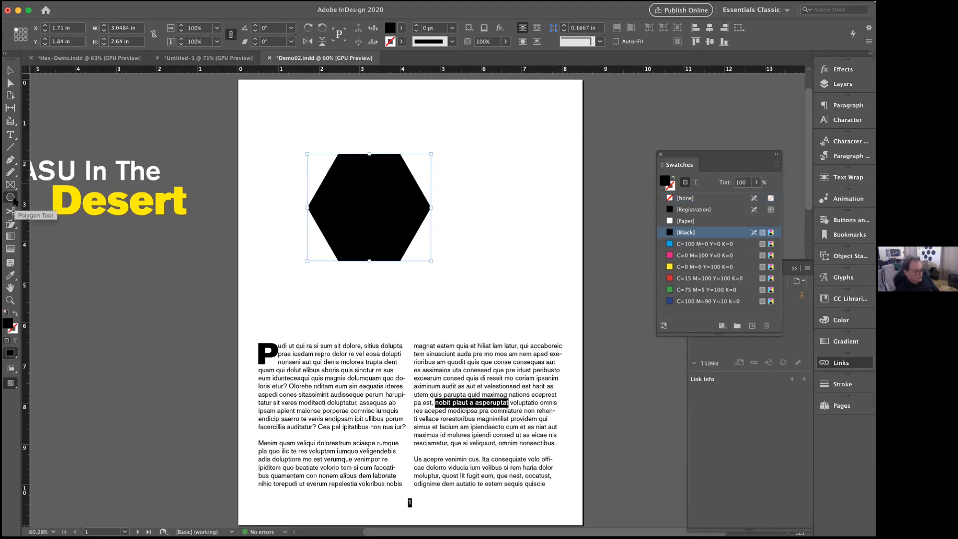
# Create a nine-sided polygon 3.0484 by 2.64 in near the upper edge of page 1 and fill it black.
pyautogui.click(10, 70)
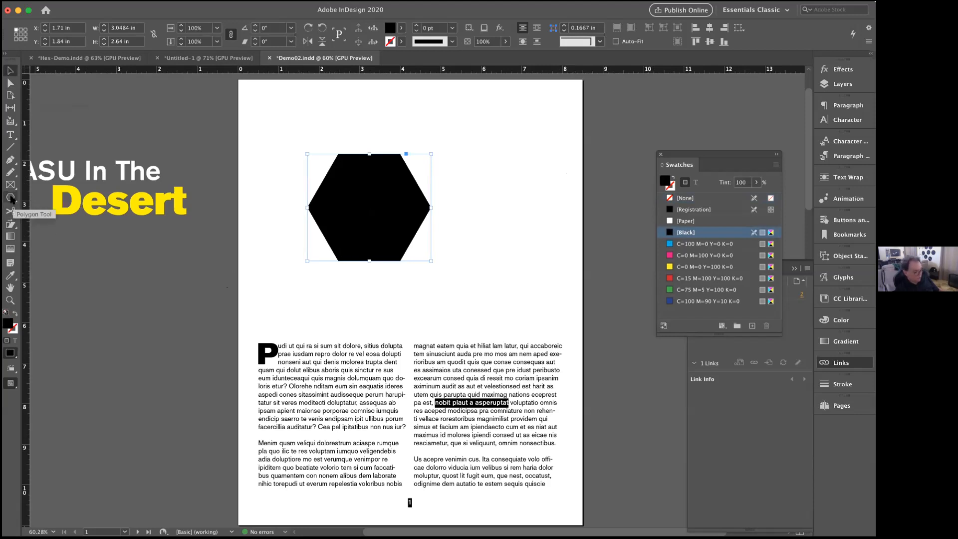
pyautogui.press('m')
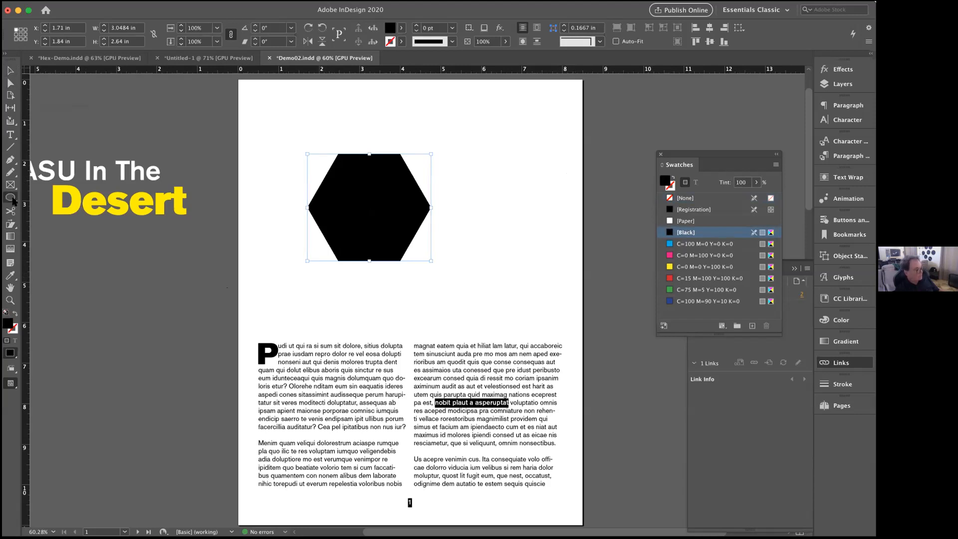
pyautogui.click(11, 197)
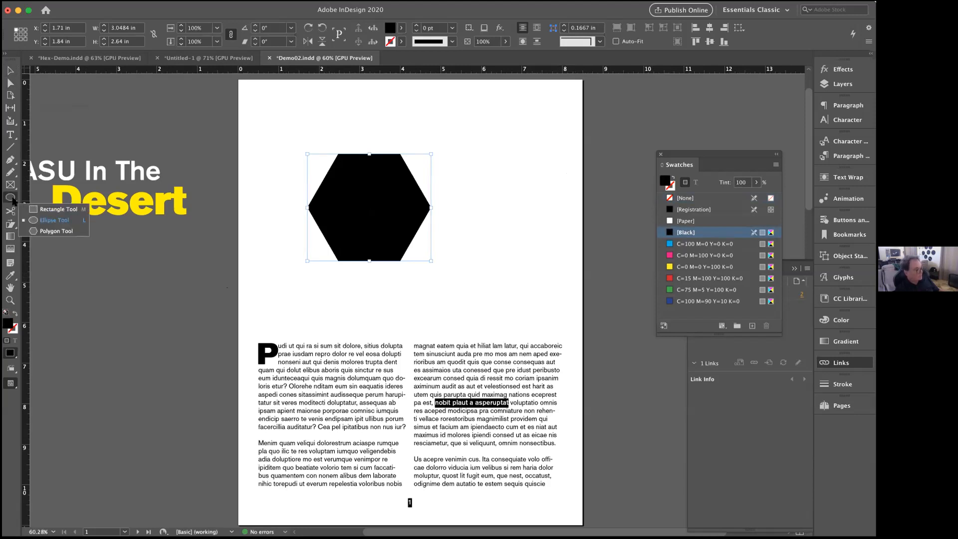
pyautogui.click(34, 231)
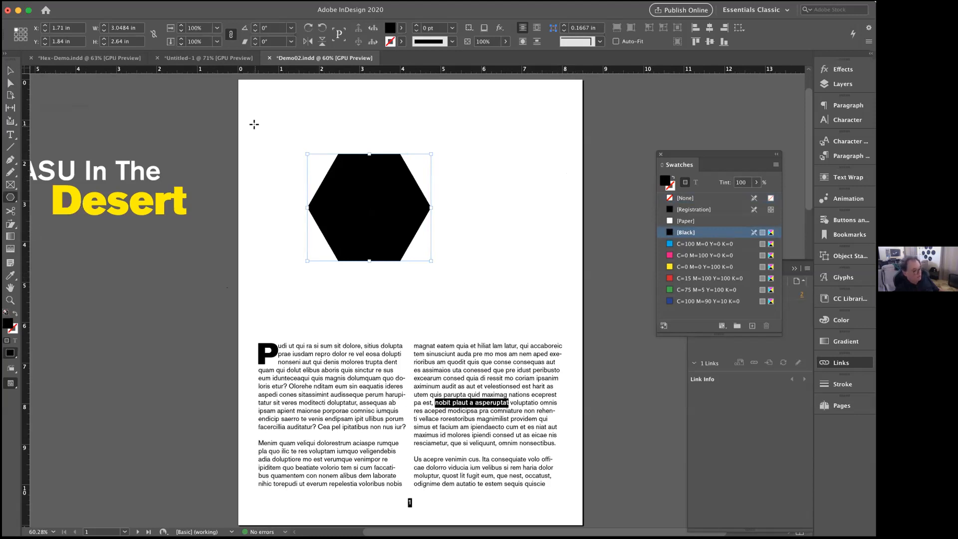
pyautogui.click(466, 125)
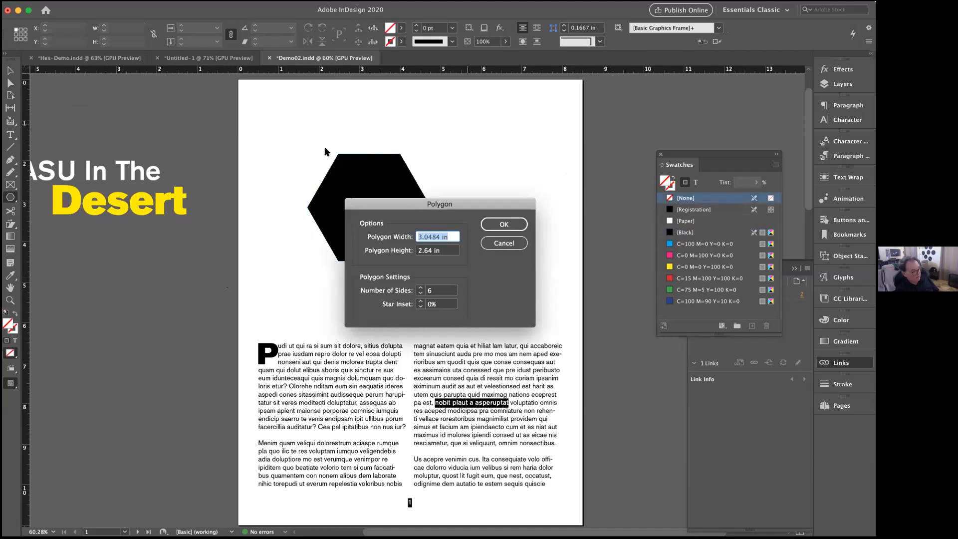
pyautogui.click(420, 287)
pyautogui.click(420, 288)
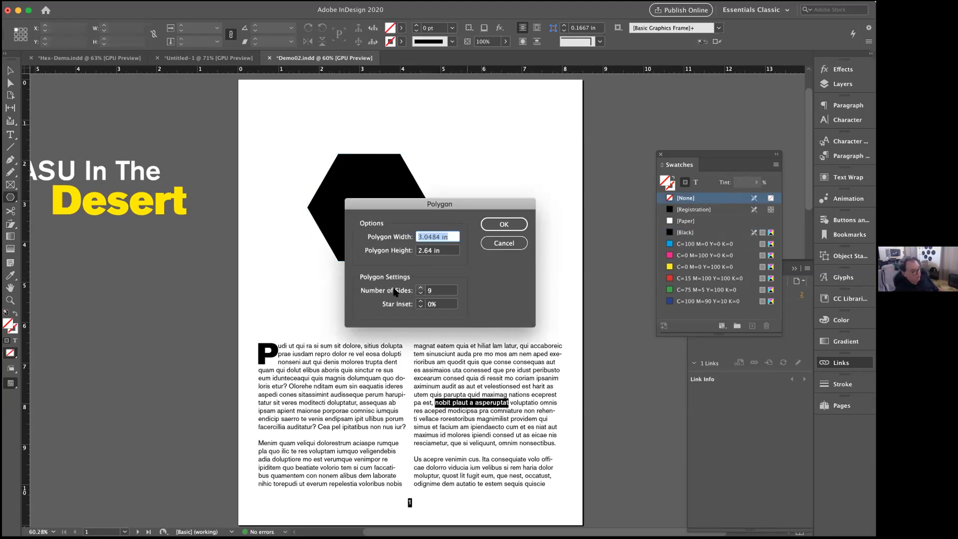
pyautogui.click(499, 225)
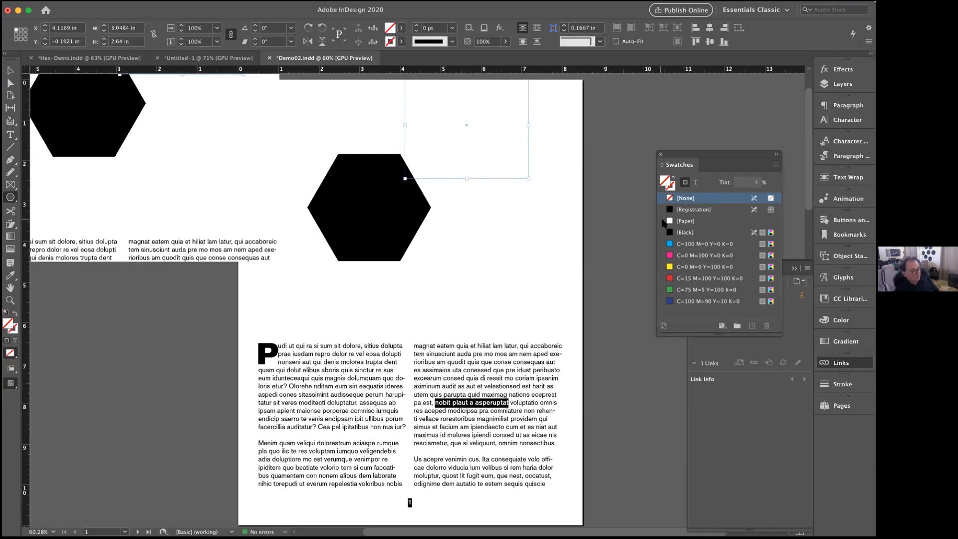
pyautogui.click(665, 231)
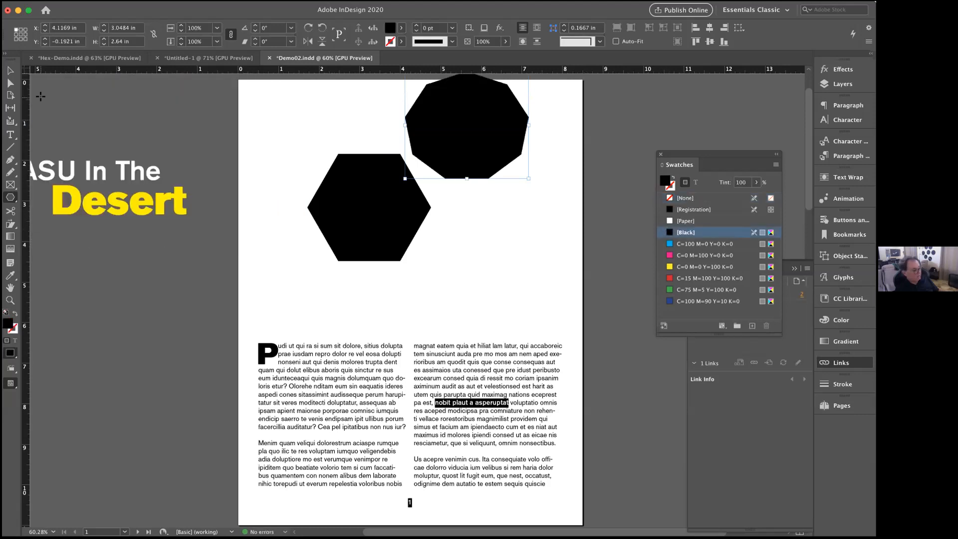
# Move the nine-sided polygon beside the hexagon, to about X 5.51 in, Y 2.28 in, and delete it.
pyautogui.click(10, 73)
pyautogui.moveTo(469, 174); pyautogui.dragTo(525, 273)
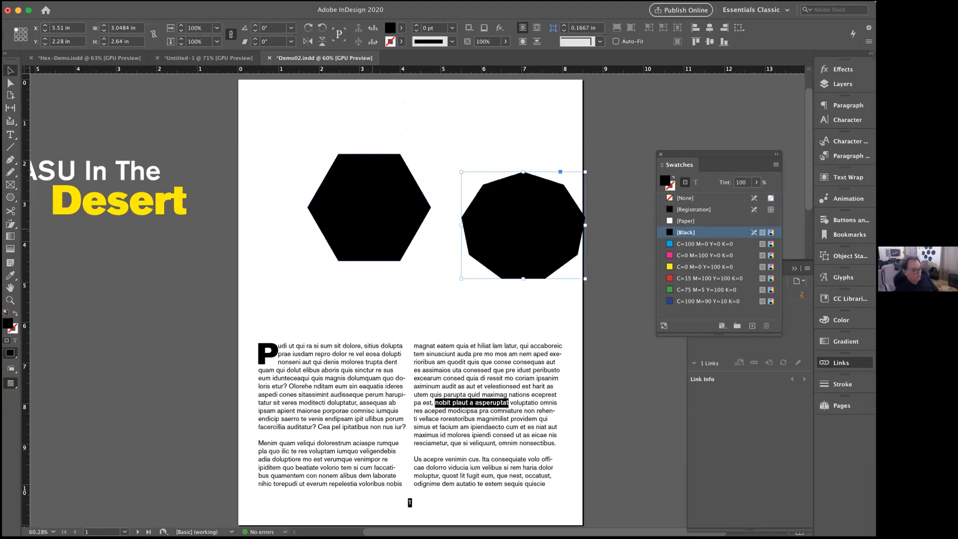
pyautogui.press('Delete')
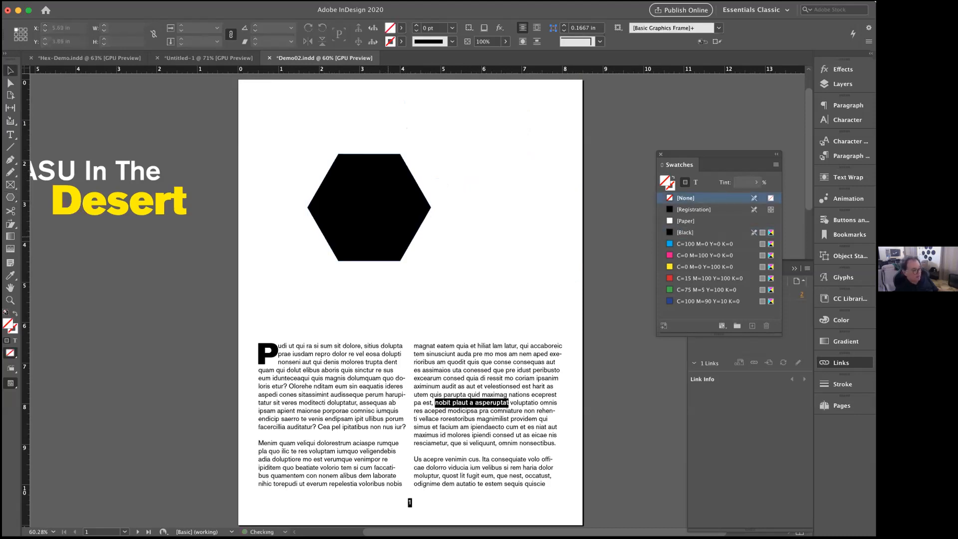
# Paste the copied desert image into the black hexagon on page 1 and inspect the extent of the image inside the frame.
pyautogui.click(388, 237)
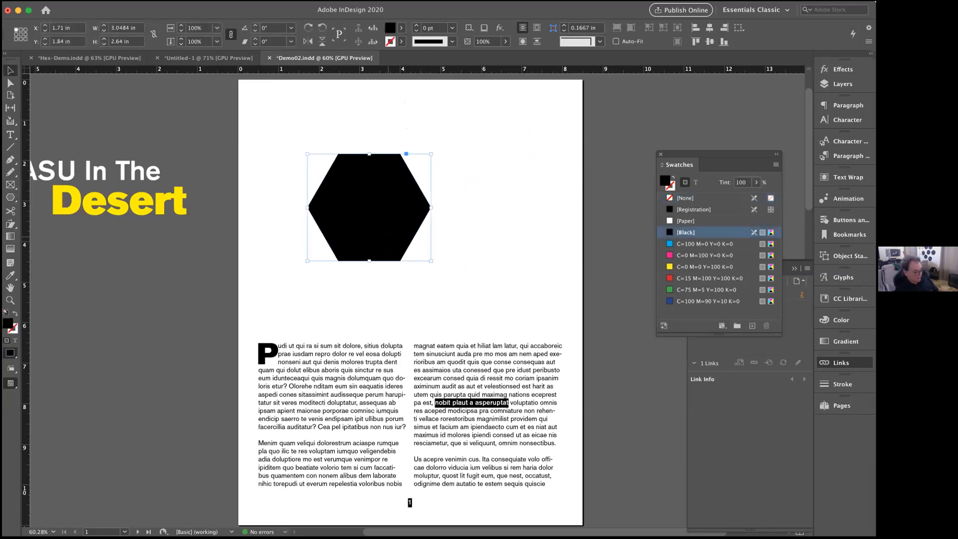
pyautogui.click(99, 1)
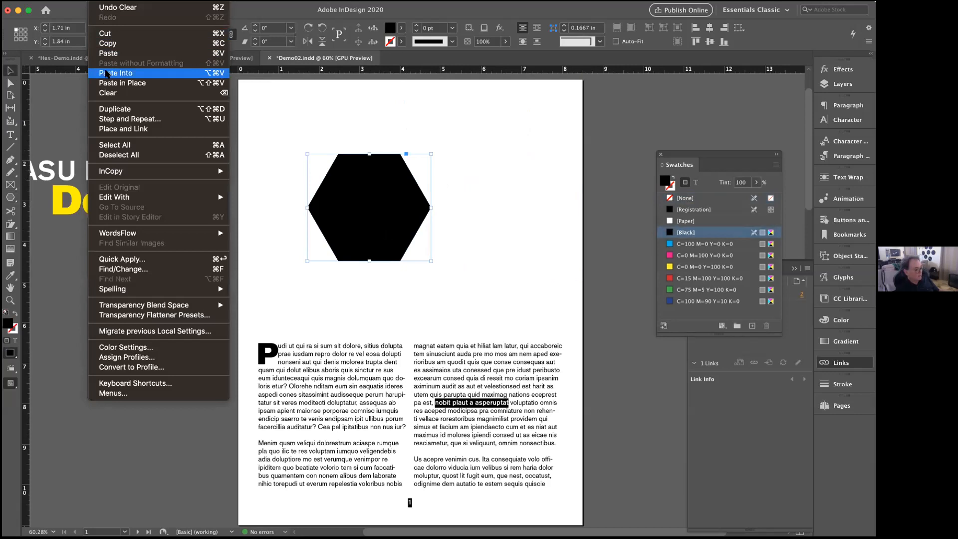
pyautogui.click(105, 73)
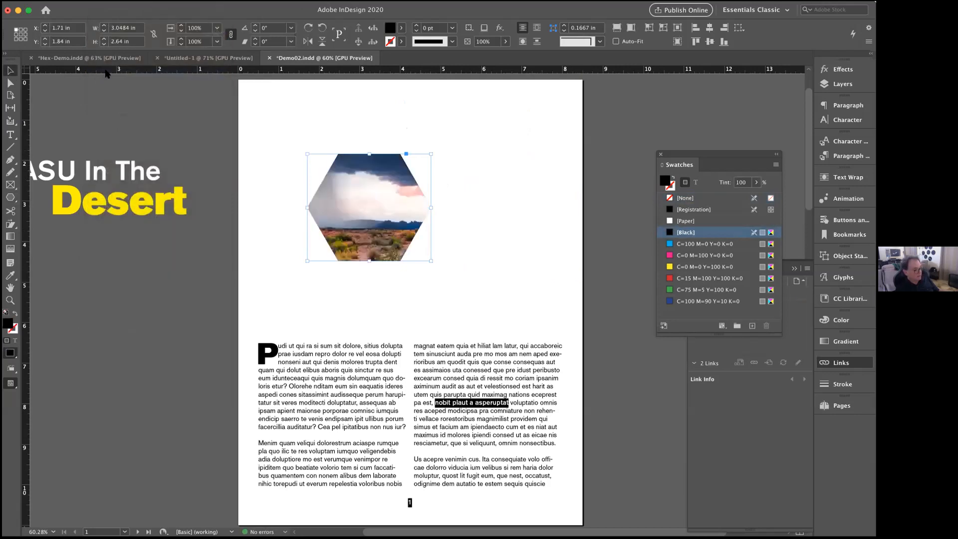
pyautogui.doubleClick(334, 233)
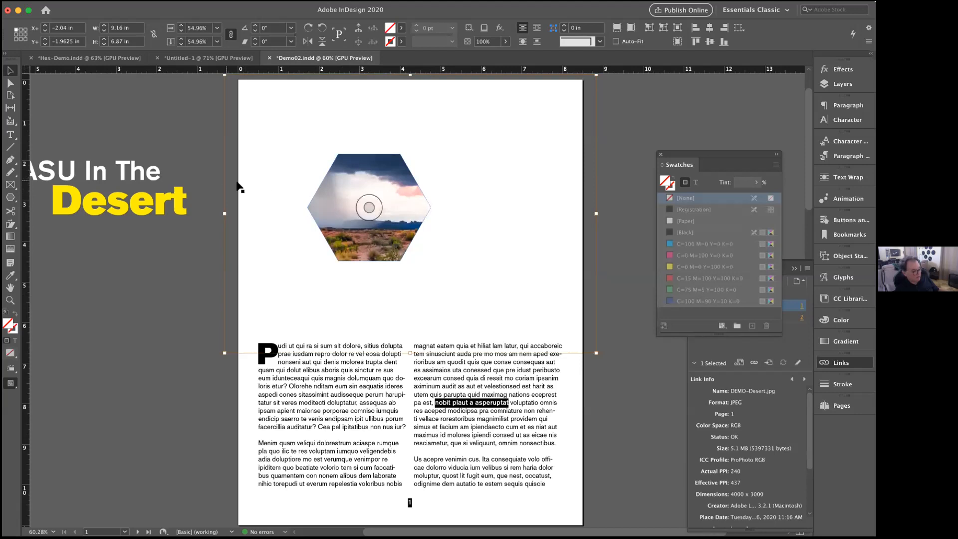
pyautogui.click(205, 128)
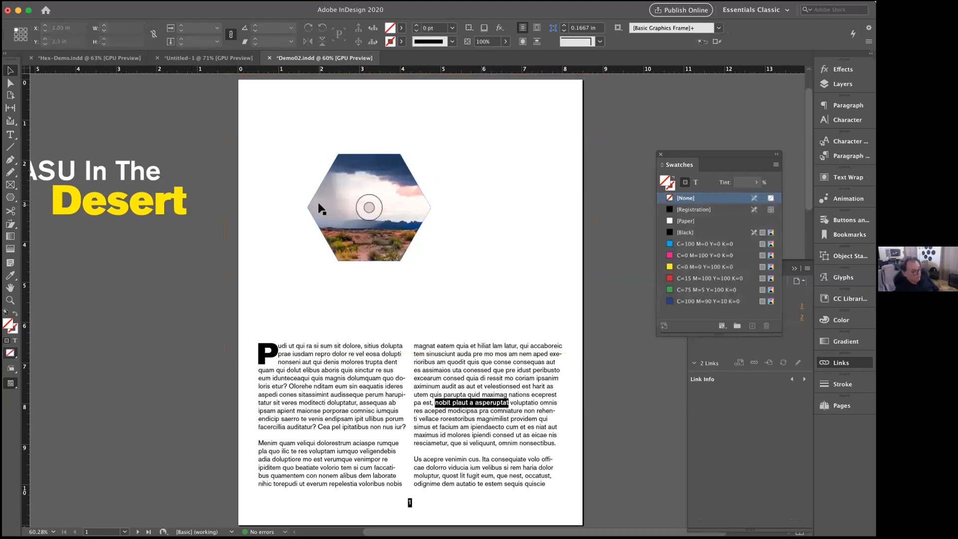
pyautogui.click(319, 202)
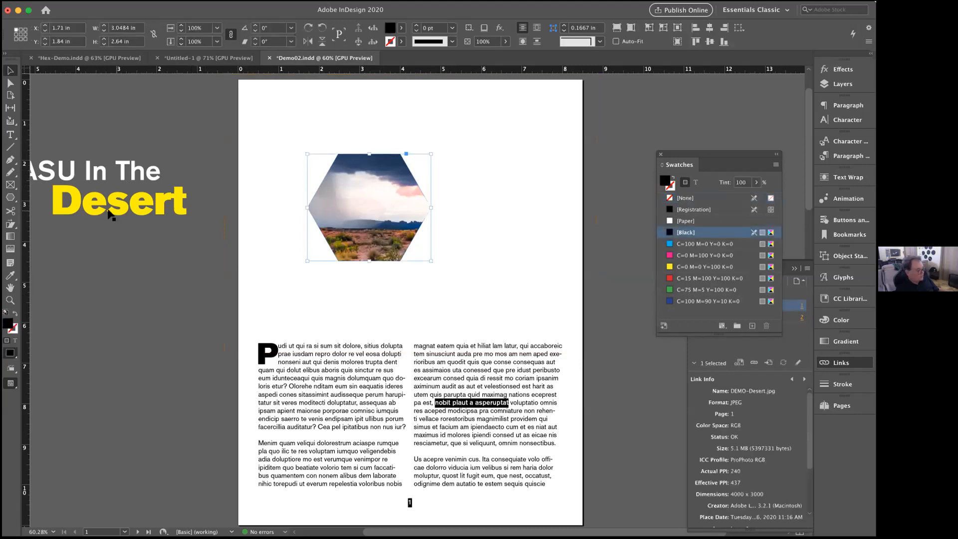
# Create a six-sided polygon 3.0484 by 2.64 in over the upper-left corner of page 1 and fill it black.
pyautogui.click(10, 197)
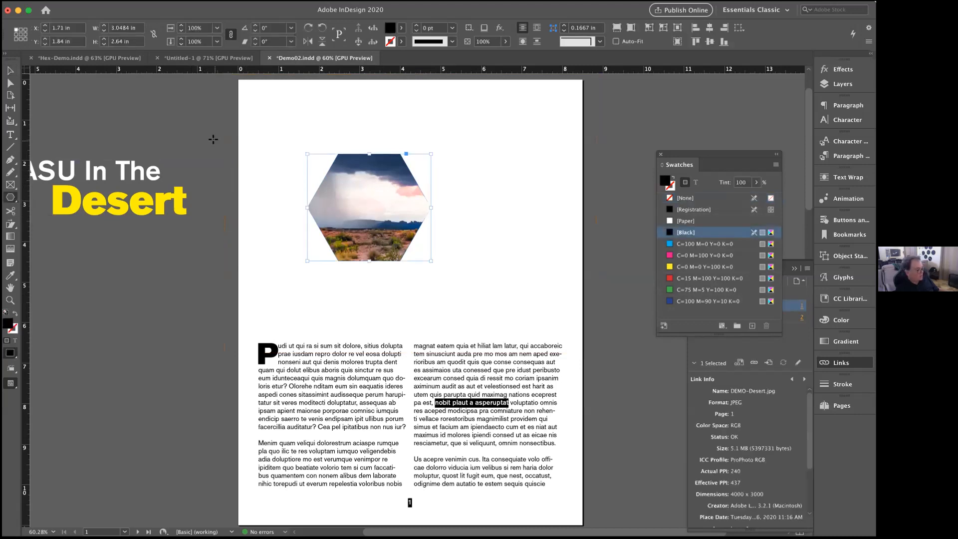
pyautogui.click(250, 126)
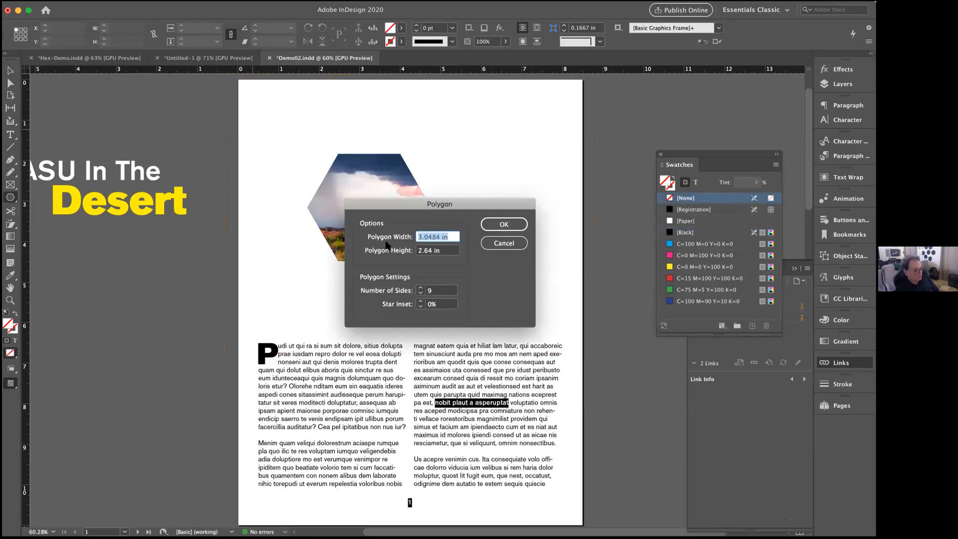
pyautogui.click(419, 292)
pyautogui.click(499, 224)
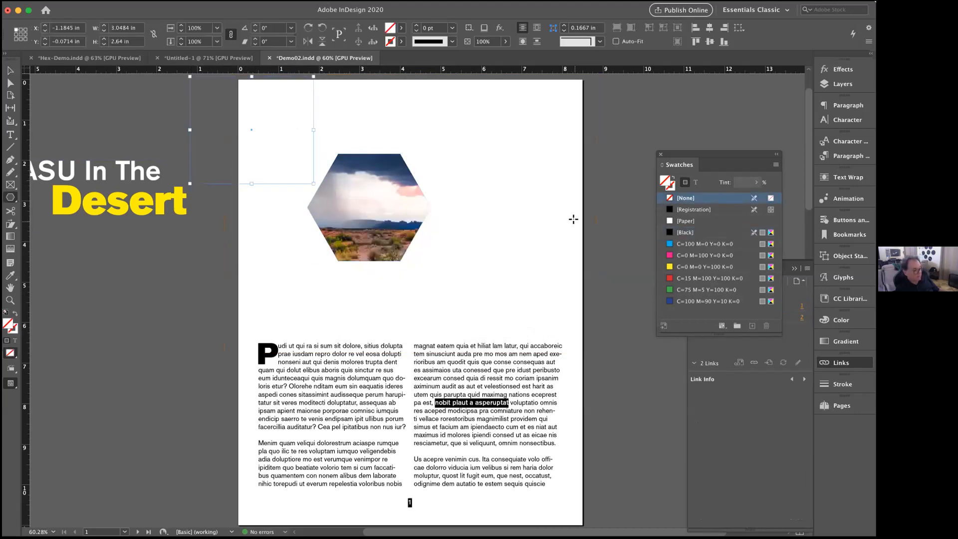
pyautogui.click(668, 233)
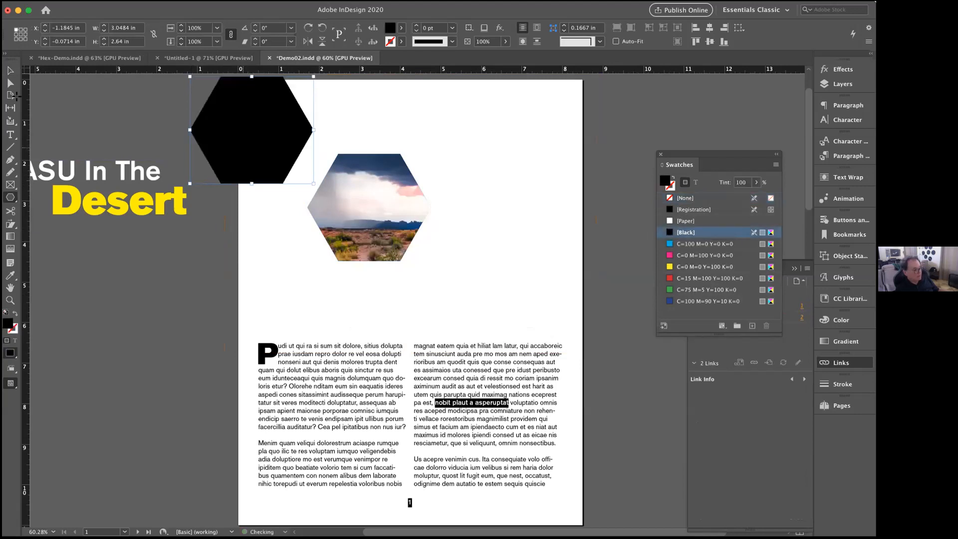
# Move the black hexagon to about X 2.73 in, Y 0.52 in, overlapping the image-filled one, and paste the desert image into it.
pyautogui.click(10, 70)
pyautogui.moveTo(256, 141); pyautogui.dragTo(428, 151)
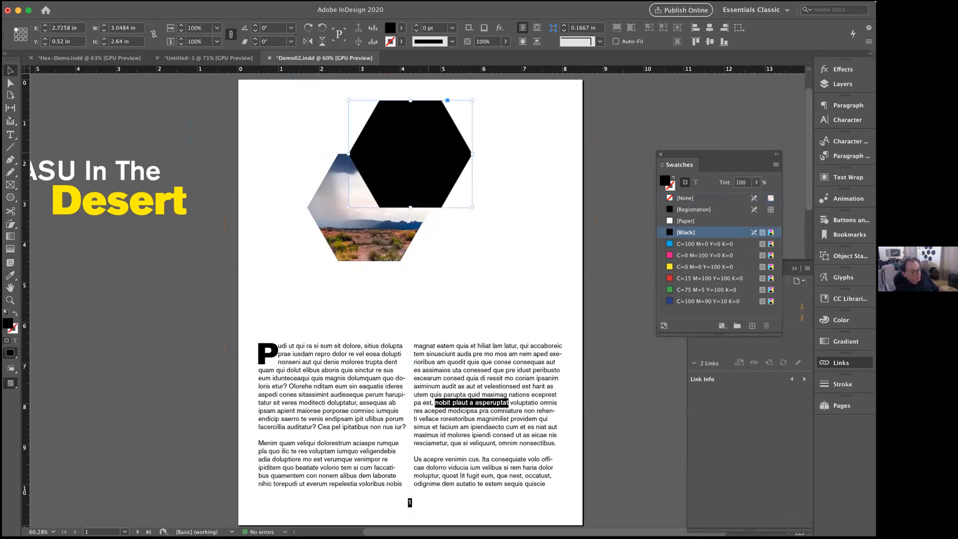
pyautogui.click(82, 9)
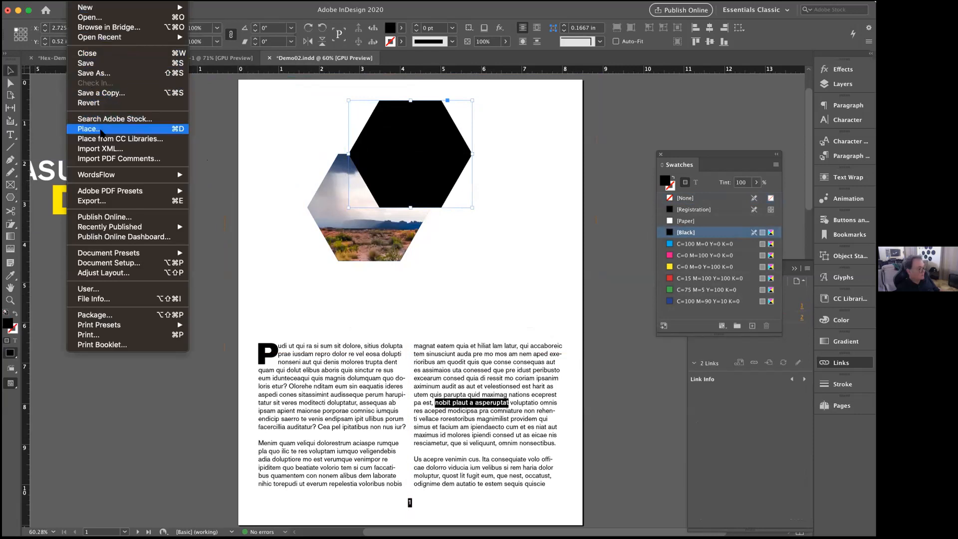
pyautogui.moveTo(95, 1)
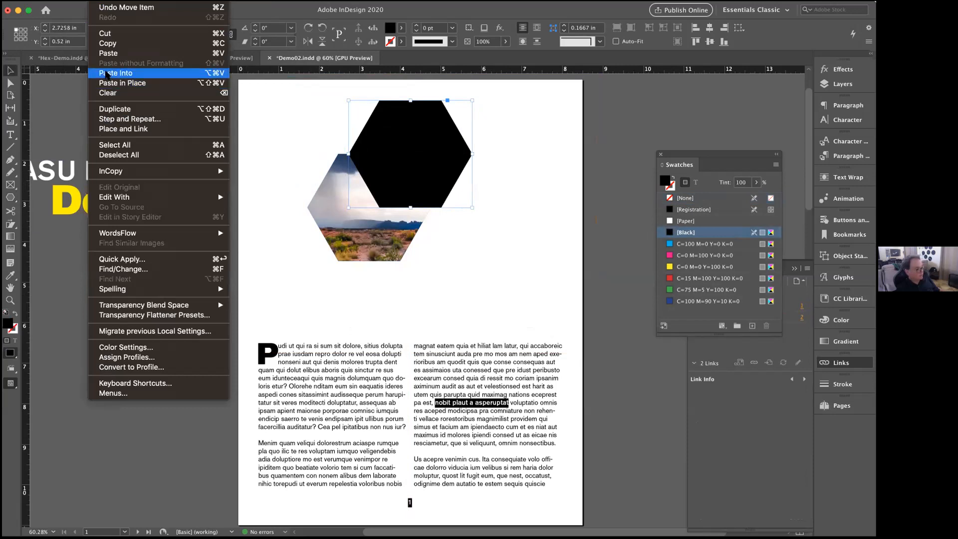
pyautogui.click(115, 73)
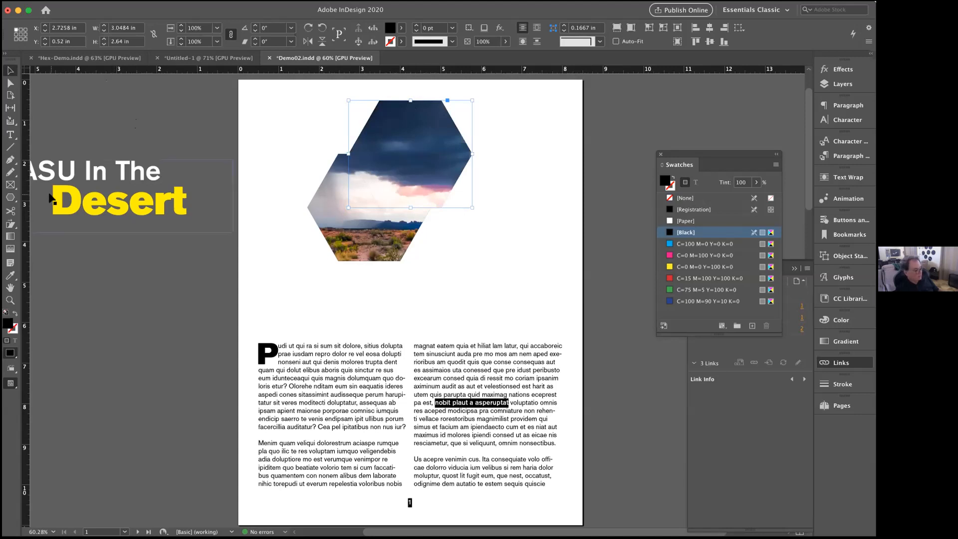
# Draw a third hexagon about 3.3 by 2.86 in overlapping the lower right of the other two, and paste the desert image into it.
pyautogui.click(9, 197)
pyautogui.moveTo(527, 164)
pyautogui.mouseDown()
pyautogui.moveTo(450, 246)
pyautogui.moveTo(392, 281)
pyautogui.mouseUp()
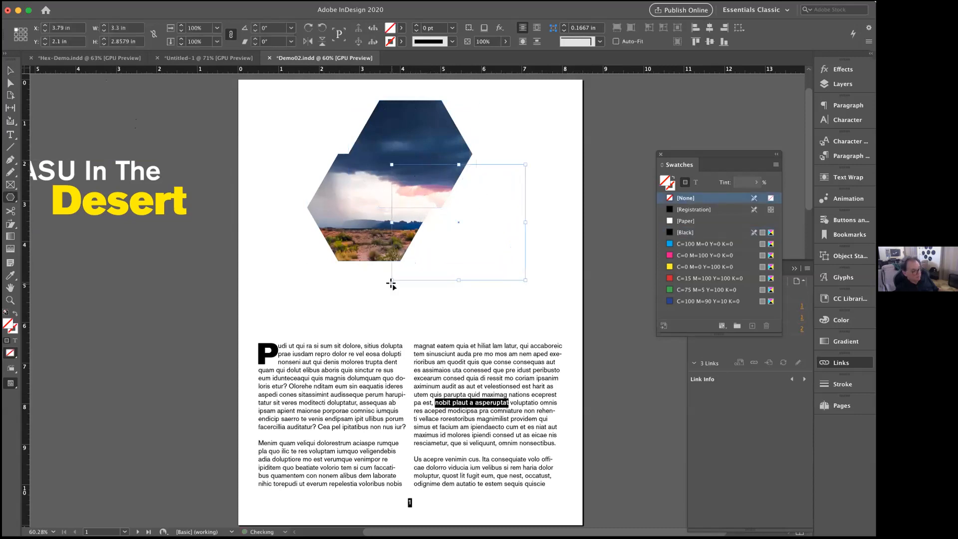
pyautogui.click(98, 1)
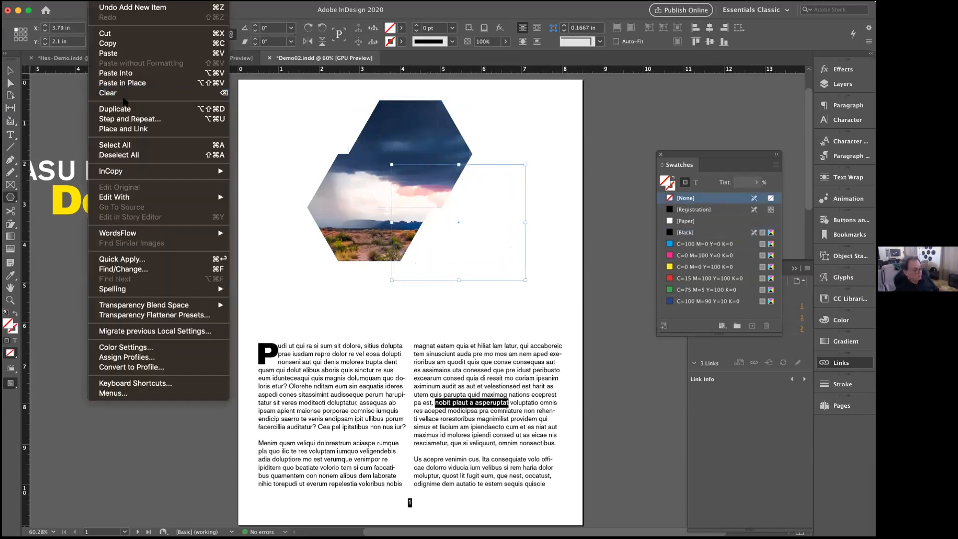
pyautogui.click(120, 74)
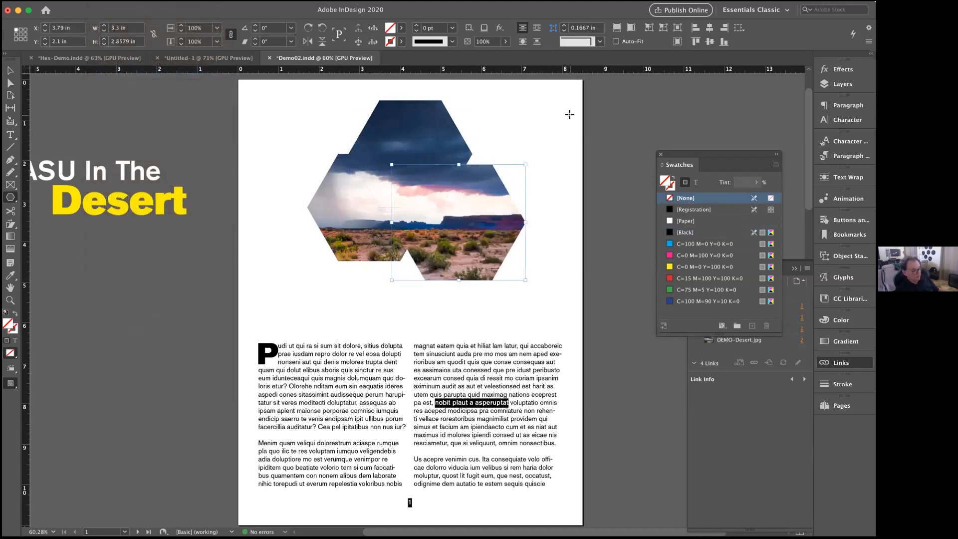
# Draw a hexagon about 3.06 by 2.65 in near the upper right of page 1 and paste the desert image into it.
pyautogui.moveTo(573, 114); pyautogui.dragTo(387, 220)
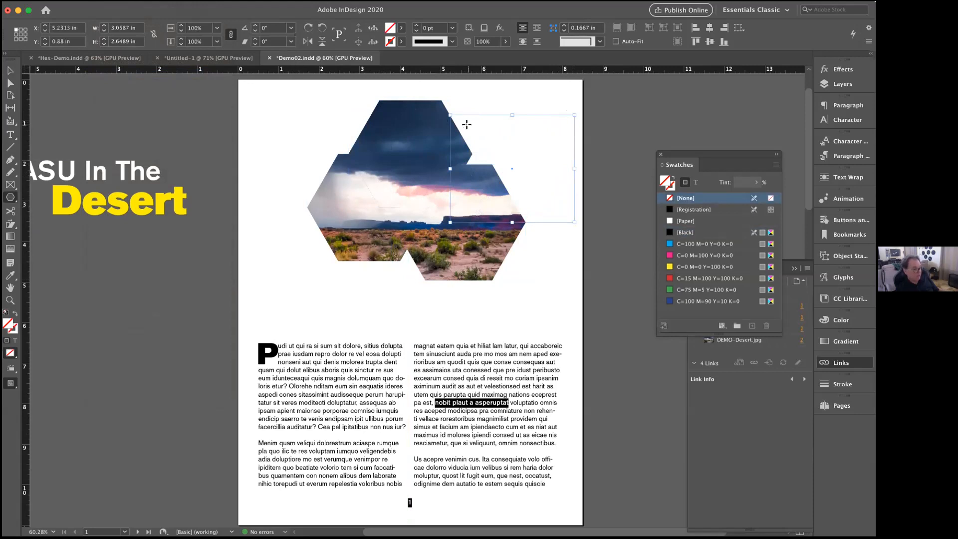
pyautogui.click(102, 0)
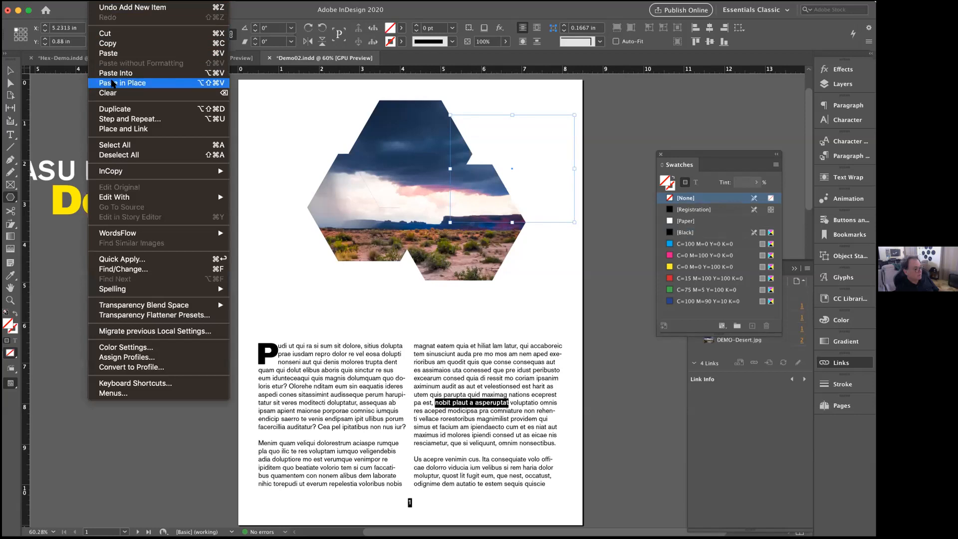
pyautogui.click(113, 74)
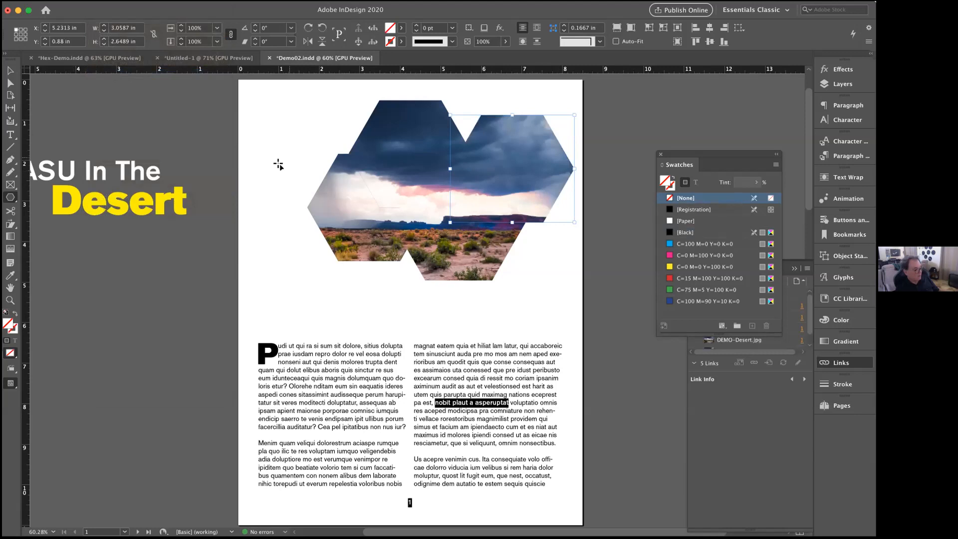
# Draw a hexagon about 2.62 by 2.27 in over the upper left of the cluster and paste the desert image into it.
pyautogui.moveTo(299, 119); pyautogui.dragTo(403, 207)
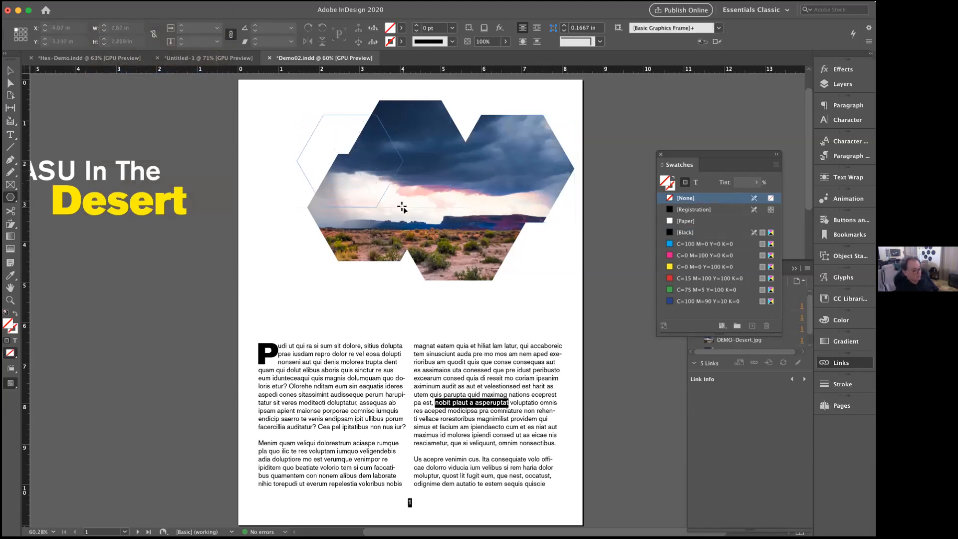
pyautogui.click(89, 4)
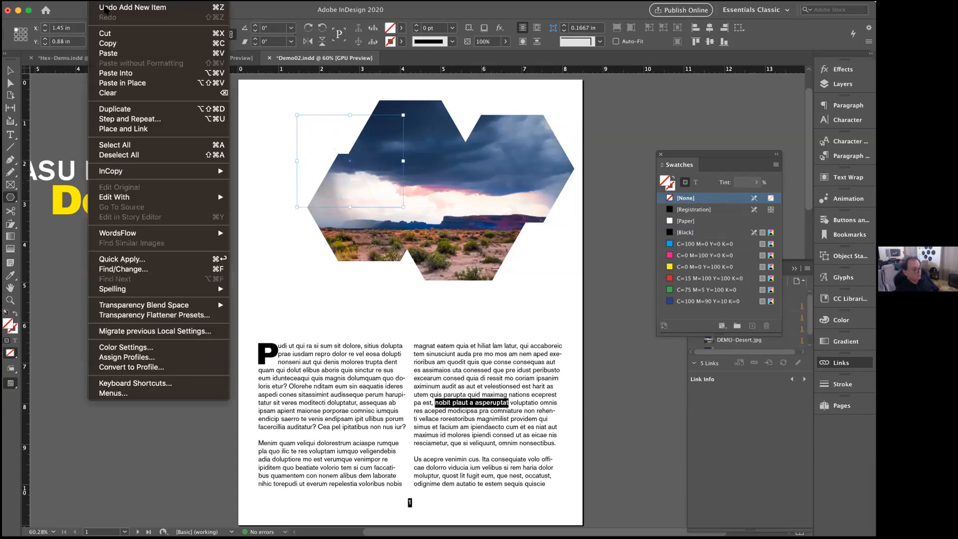
pyautogui.click(116, 73)
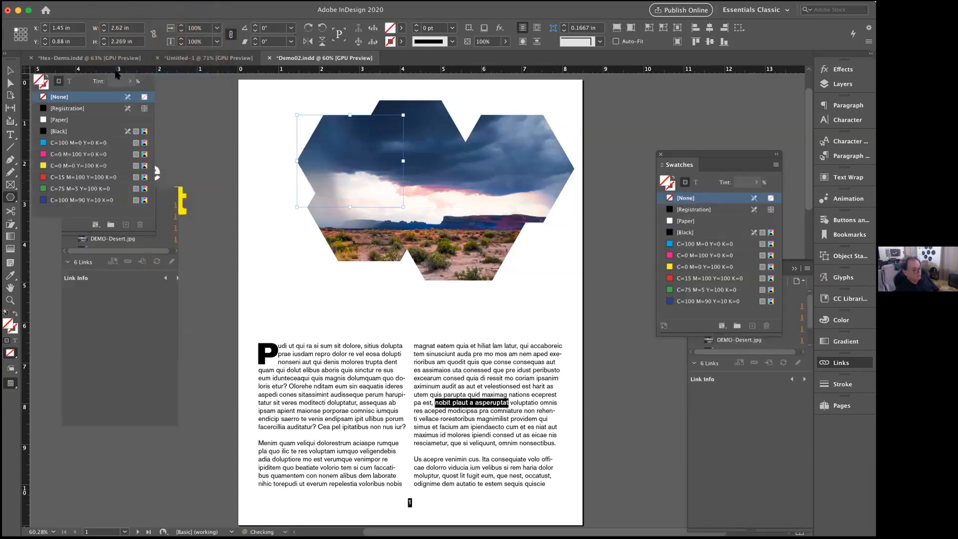
# Select all five image-filled hexagons, move them together to about X 0.97 in, Y 0.85 in, and deselect them.
pyautogui.click(10, 70)
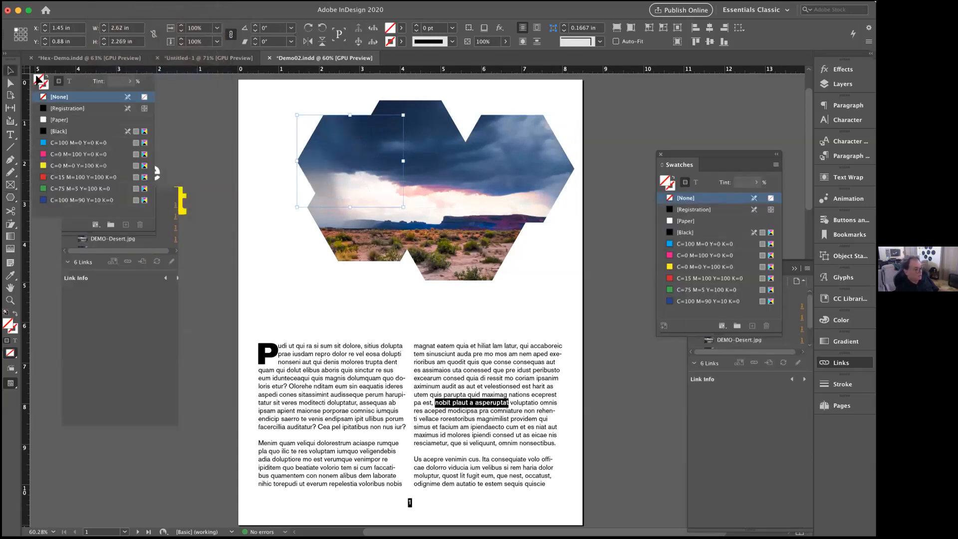
pyautogui.click(254, 145)
pyautogui.moveTo(267, 106); pyautogui.dragTo(569, 275)
pyautogui.moveTo(484, 263); pyautogui.dragTo(466, 281)
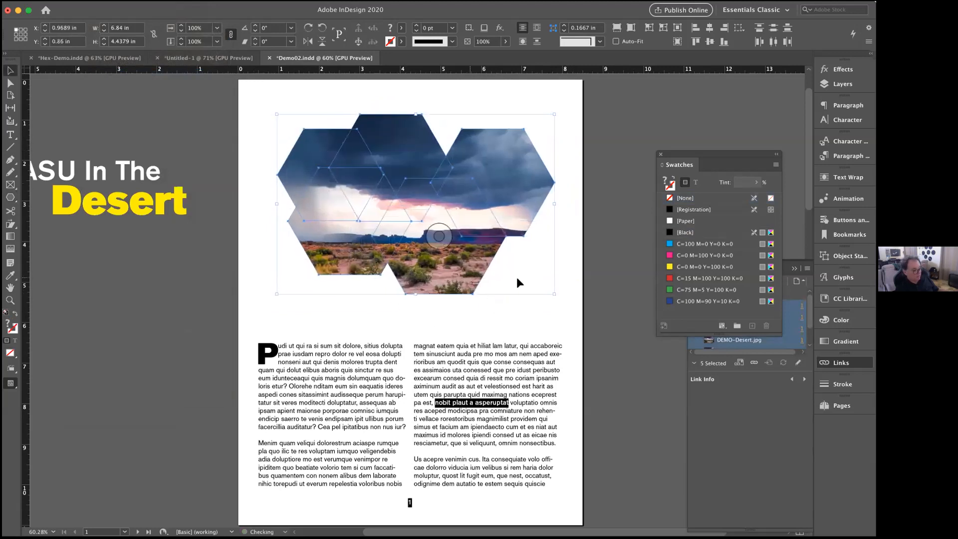
pyautogui.click(569, 269)
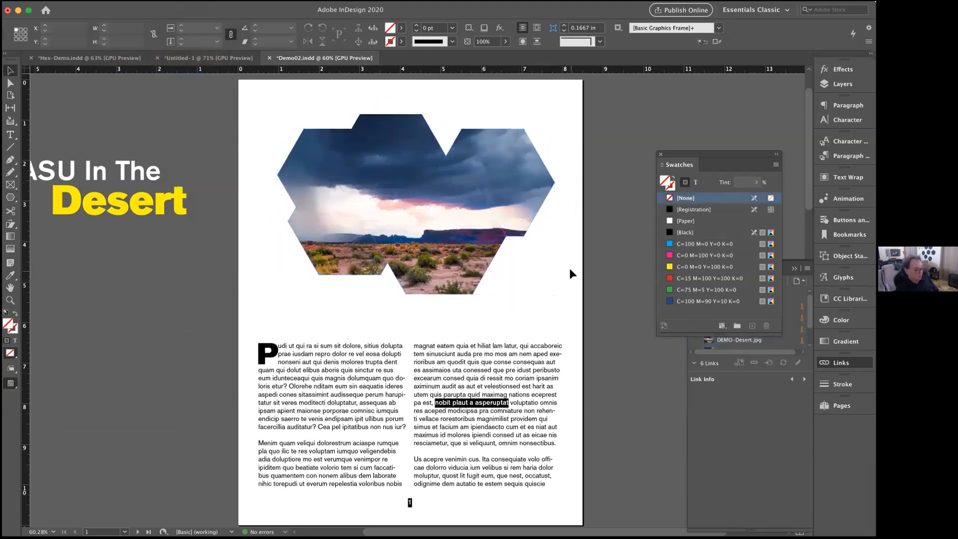
# Set the blend mode of the right-hand hexagon picture frame in Demo02.indd to Multiply.
pyautogui.click(73, 58)
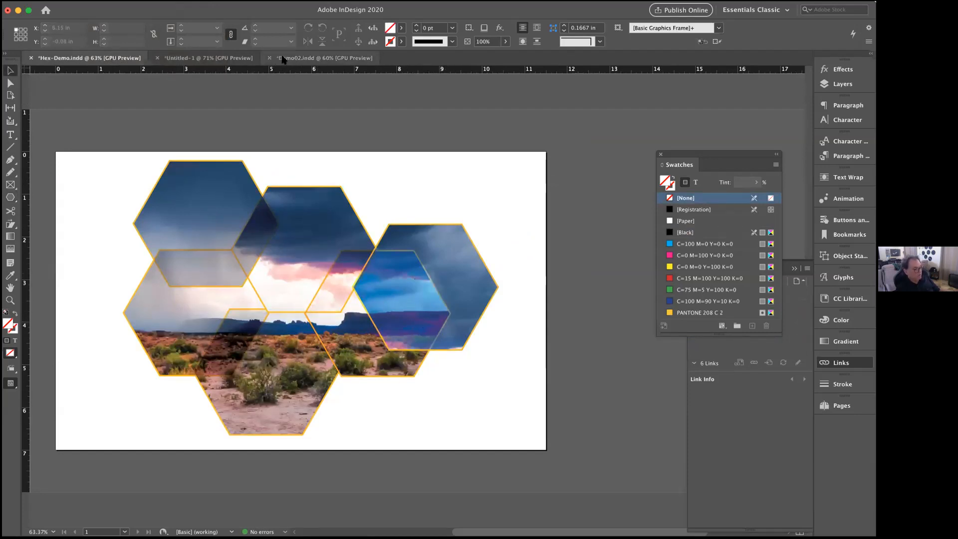
pyautogui.click(282, 58)
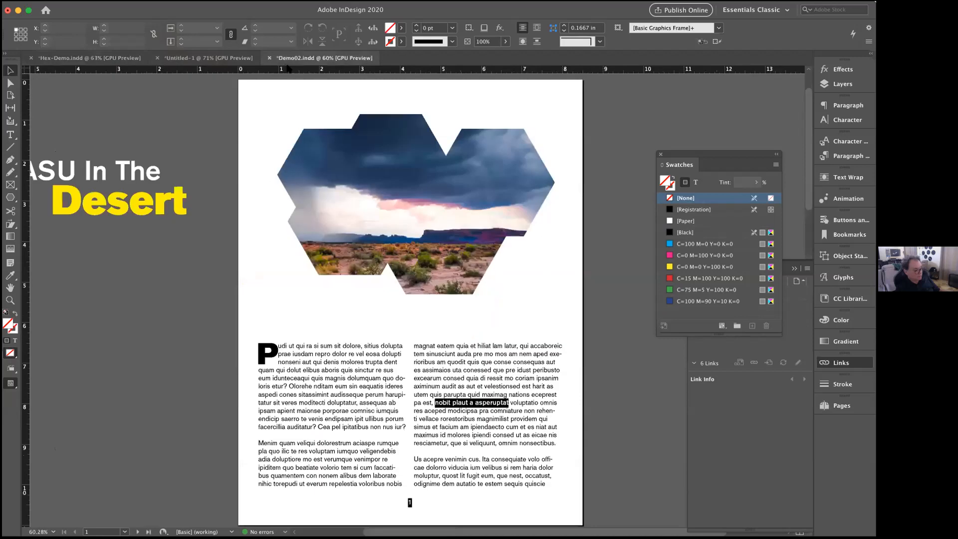
pyautogui.click(525, 160)
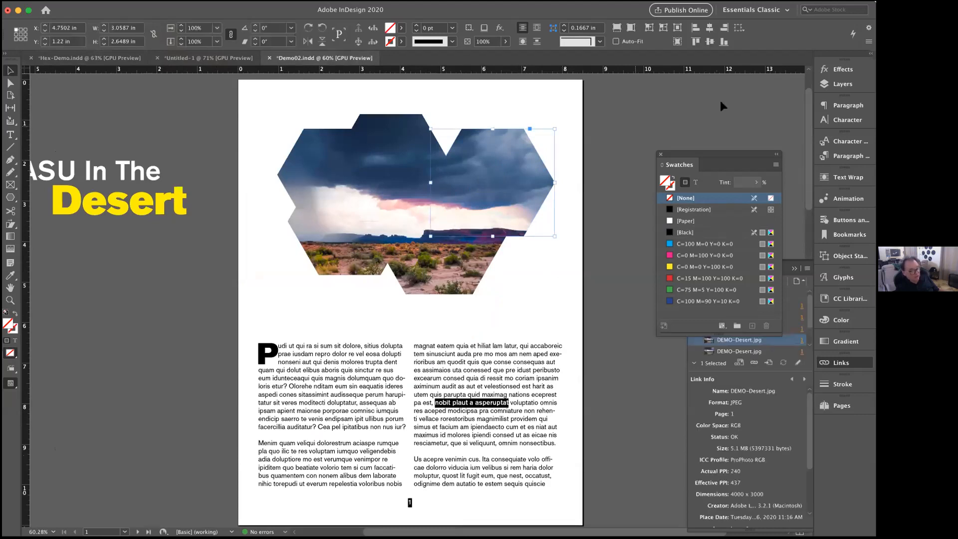
pyautogui.click(841, 70)
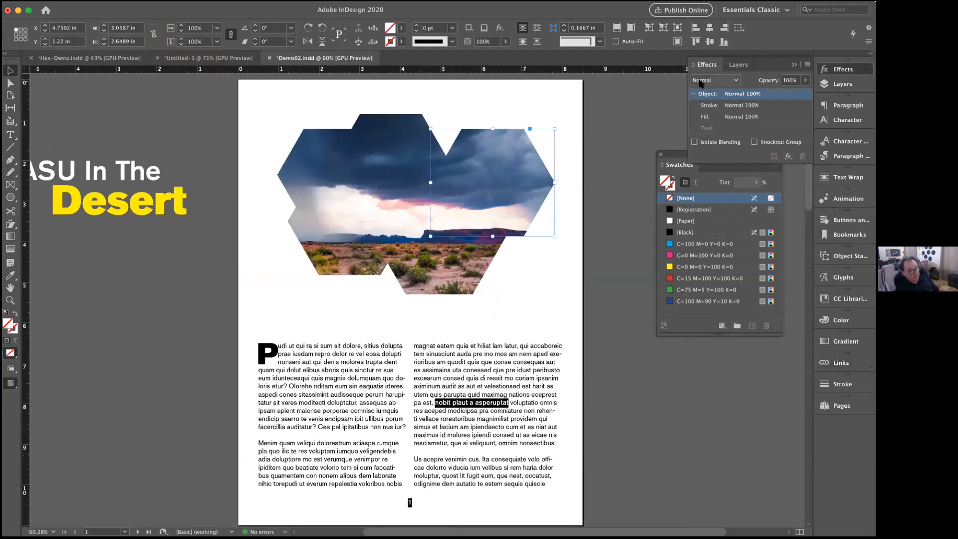
pyautogui.click(733, 82)
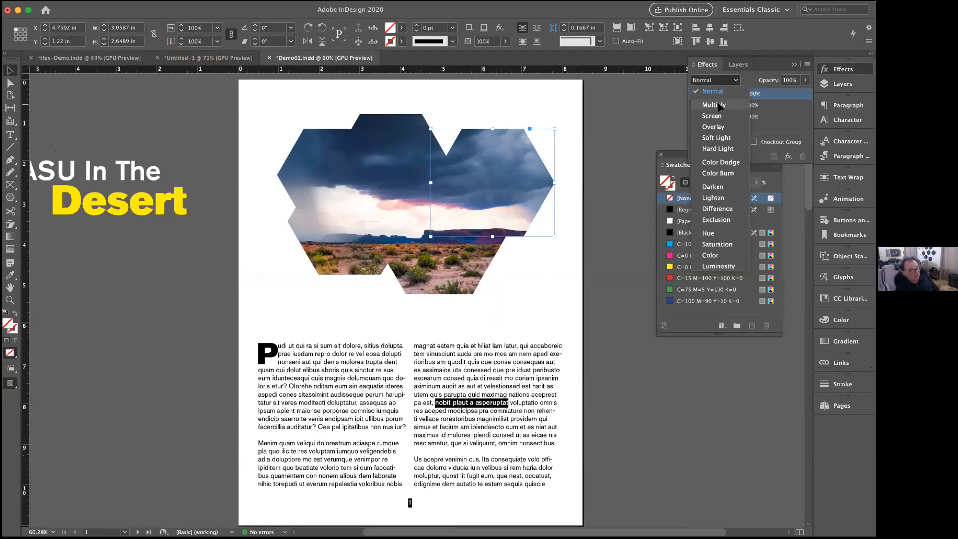
pyautogui.click(719, 106)
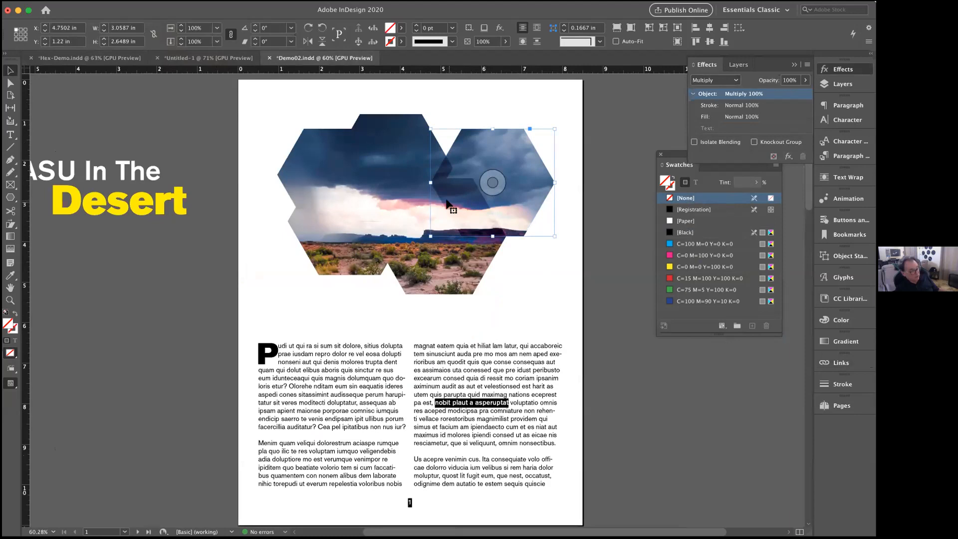
# Set the blend mode of the top middle hexagon and the upper-left hexagon to Multiply.
pyautogui.click(403, 124)
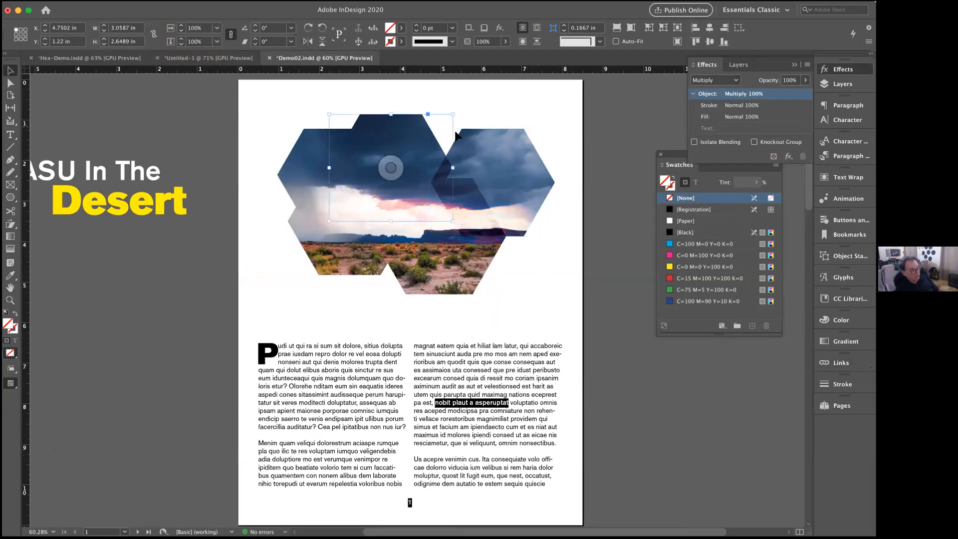
pyautogui.click(736, 81)
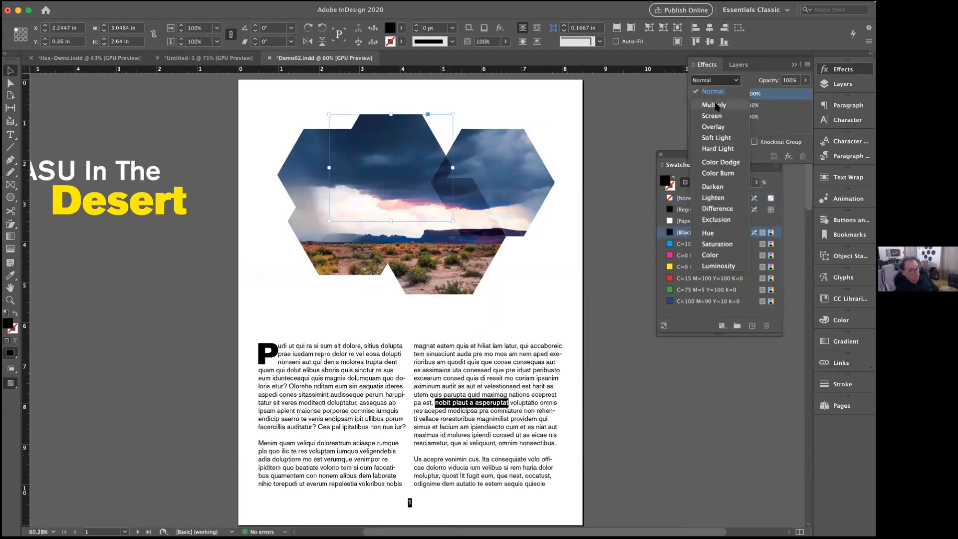
pyautogui.click(715, 106)
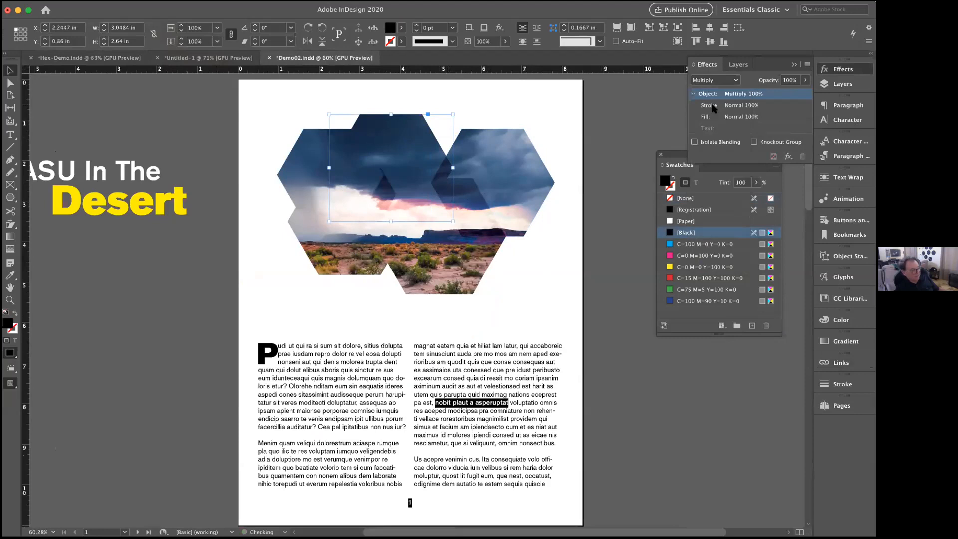
pyautogui.click(294, 170)
pyautogui.click(736, 81)
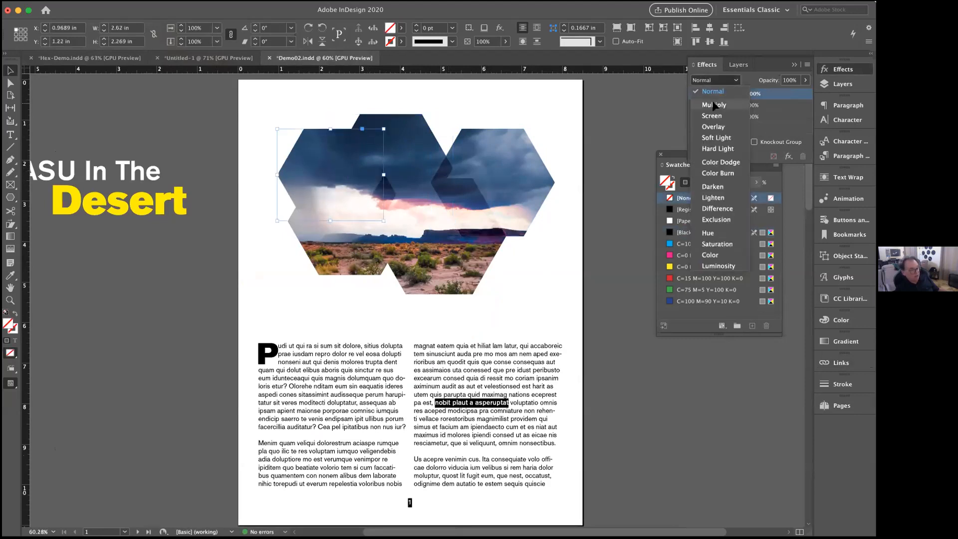
pyautogui.click(714, 104)
# Set the blend mode of the two lower hexagons together to Multiply.
pyautogui.moveTo(292, 264); pyautogui.dragTo(416, 304)
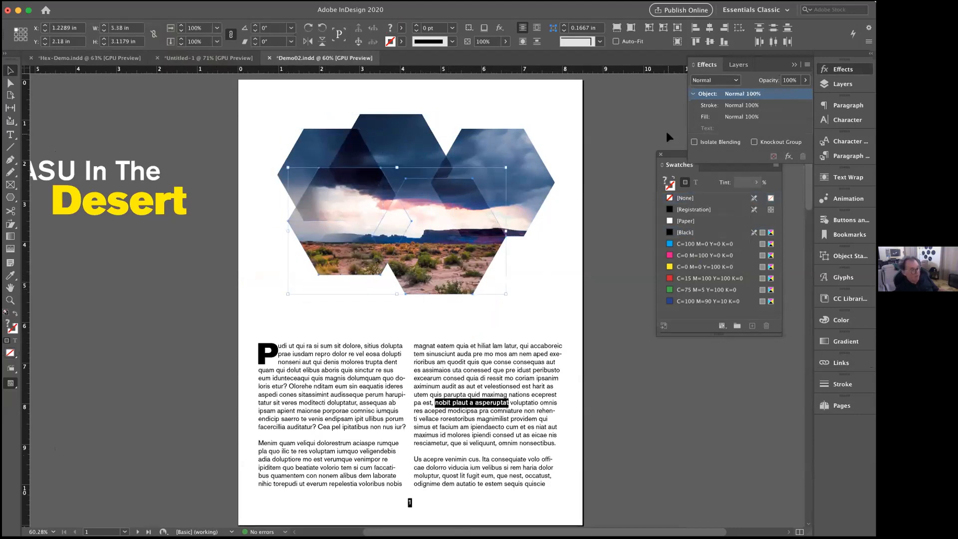
pyautogui.click(735, 81)
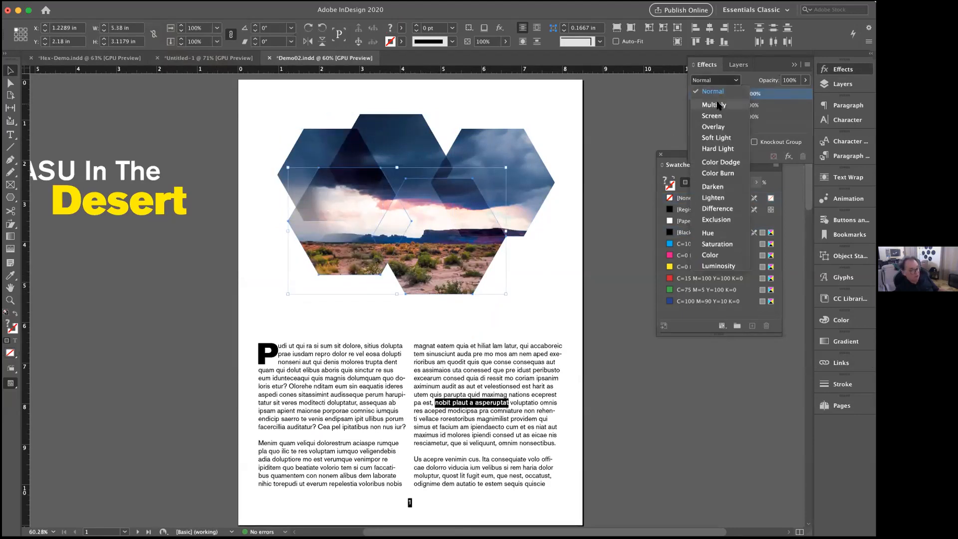
pyautogui.click(718, 105)
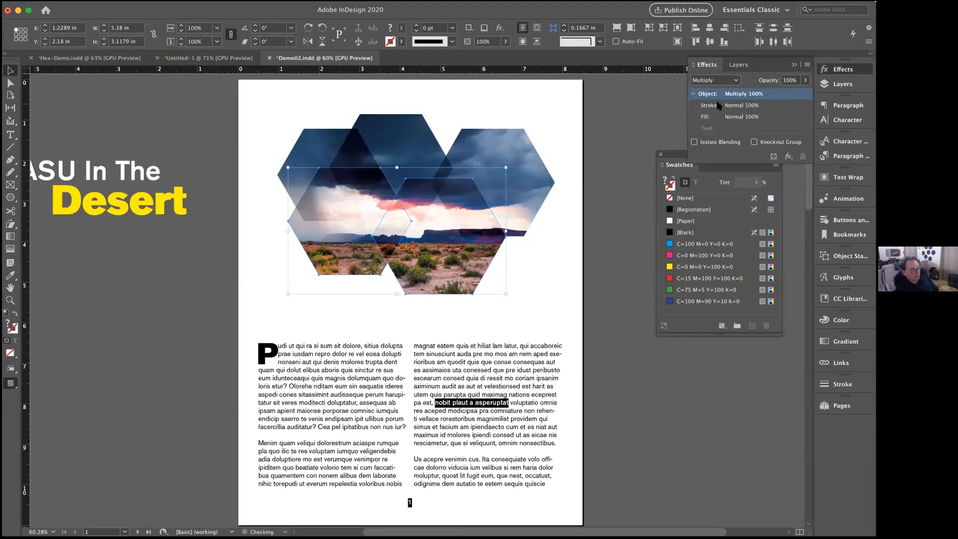
pyautogui.click(561, 149)
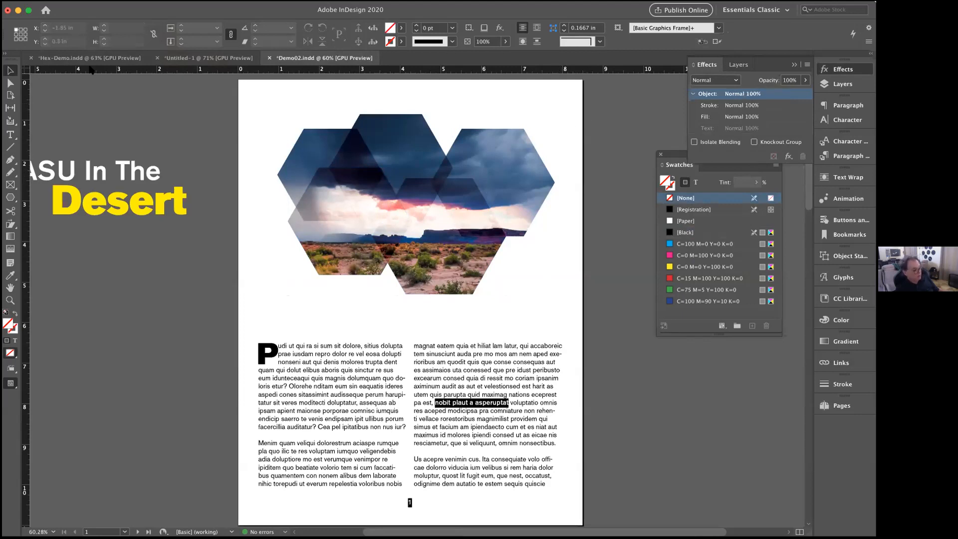
# Give the right-hand hexagon a 2 pt stroke in the C=0 M=0 Y=100 K=0 yellow swatch.
pyautogui.click(85, 58)
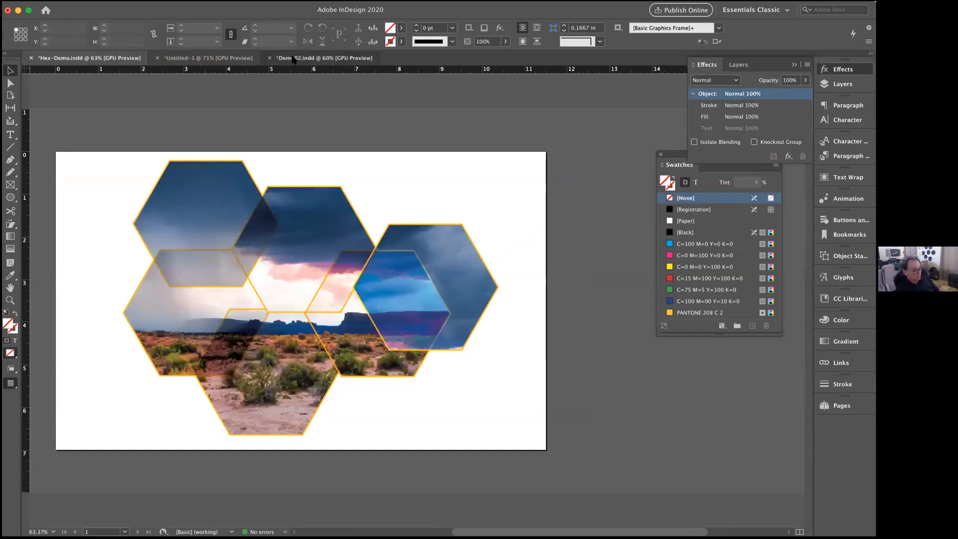
pyautogui.click(293, 59)
pyautogui.click(476, 134)
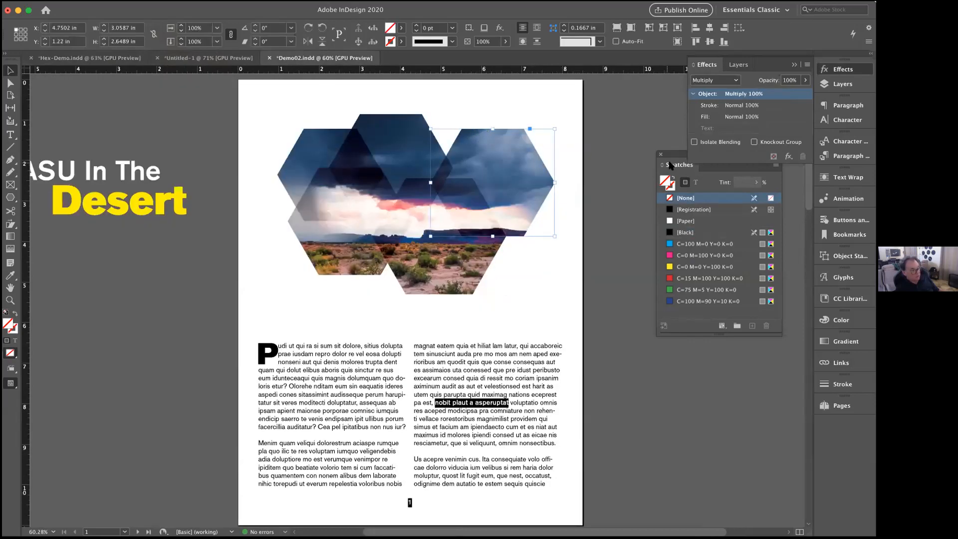
pyautogui.moveTo(673, 155); pyautogui.dragTo(671, 226)
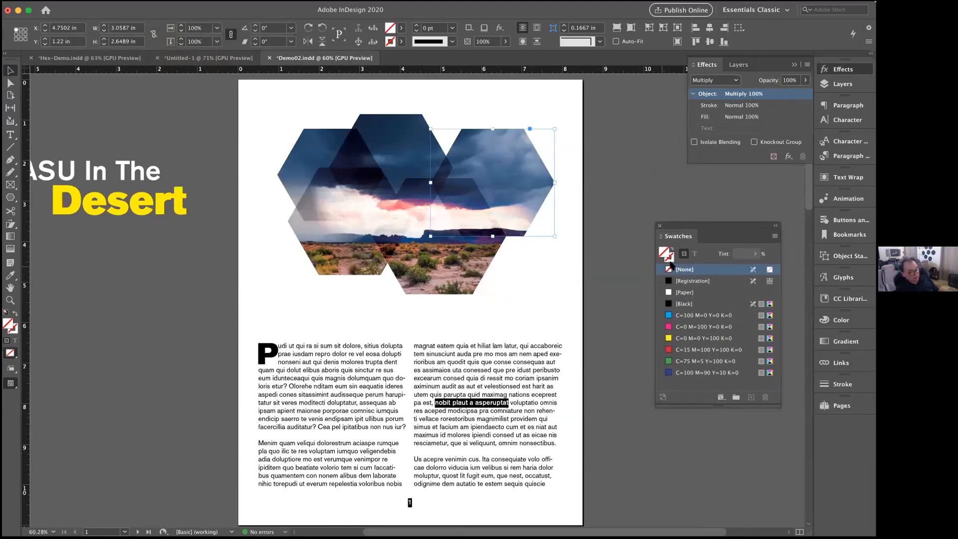
pyautogui.click(668, 338)
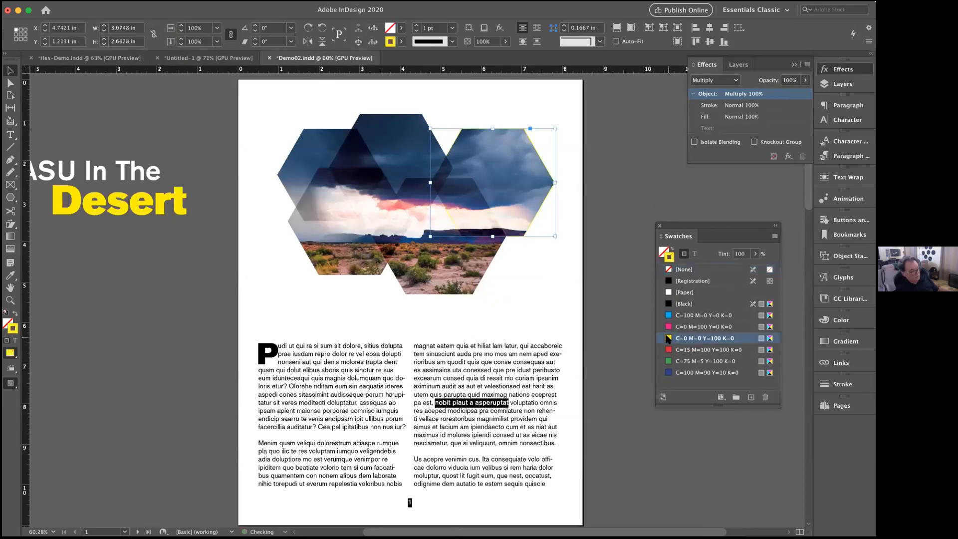
pyautogui.click(416, 25)
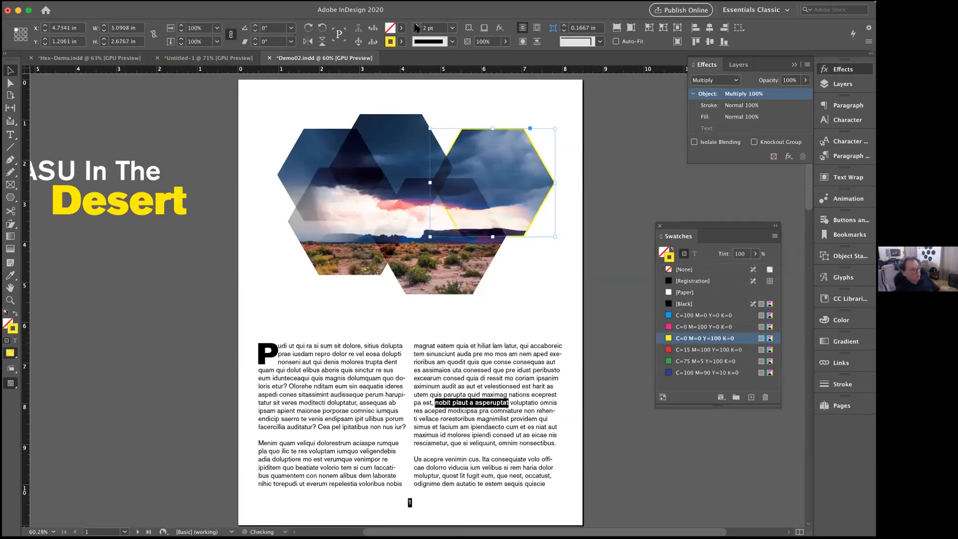
pyautogui.click(456, 91)
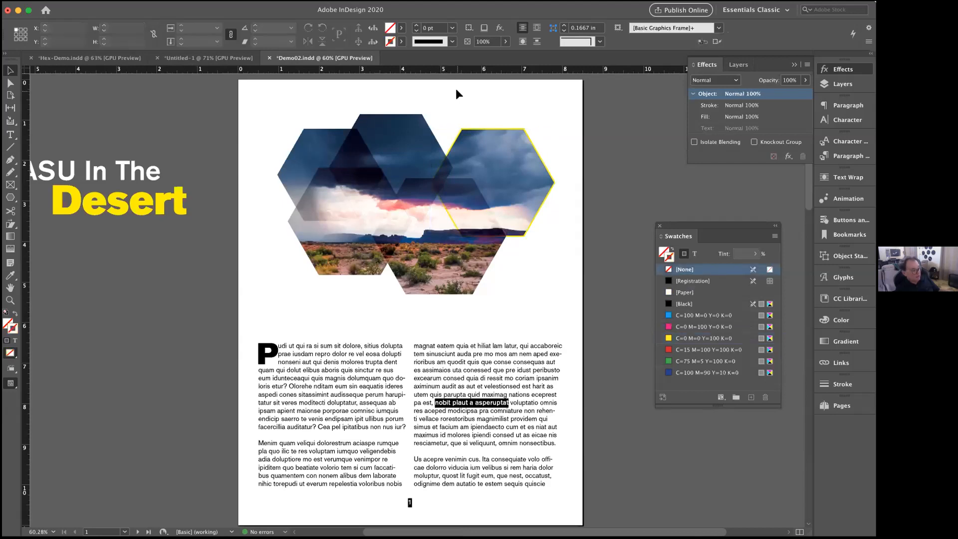
# Edit the yellow swatch so that its magenta value is 24%.
pyautogui.click(667, 338)
pyautogui.moveTo(667, 339); pyautogui.dragTo(677, 344)
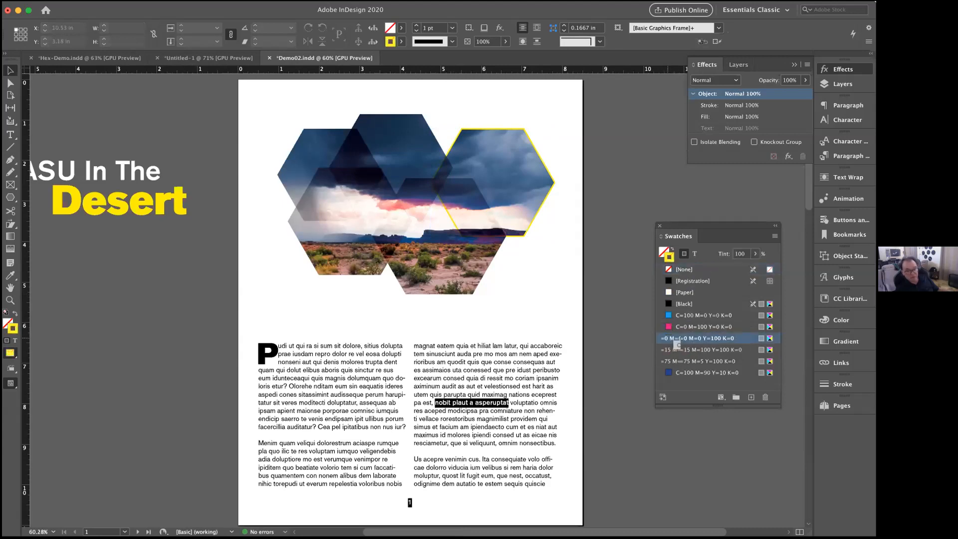
pyautogui.doubleClick(688, 338)
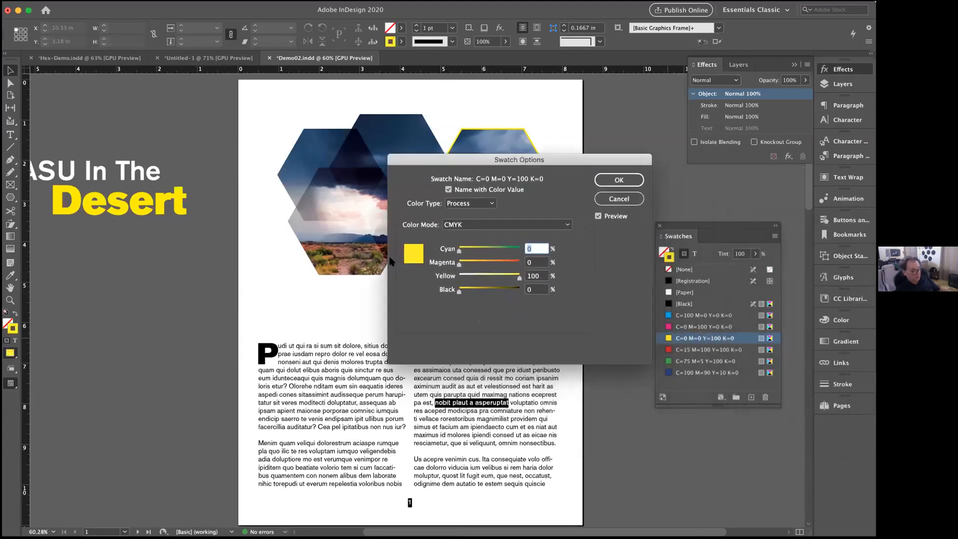
pyautogui.moveTo(457, 264)
pyautogui.mouseDown()
pyautogui.moveTo(478, 263)
pyautogui.moveTo(469, 263)
pyautogui.mouseUp()
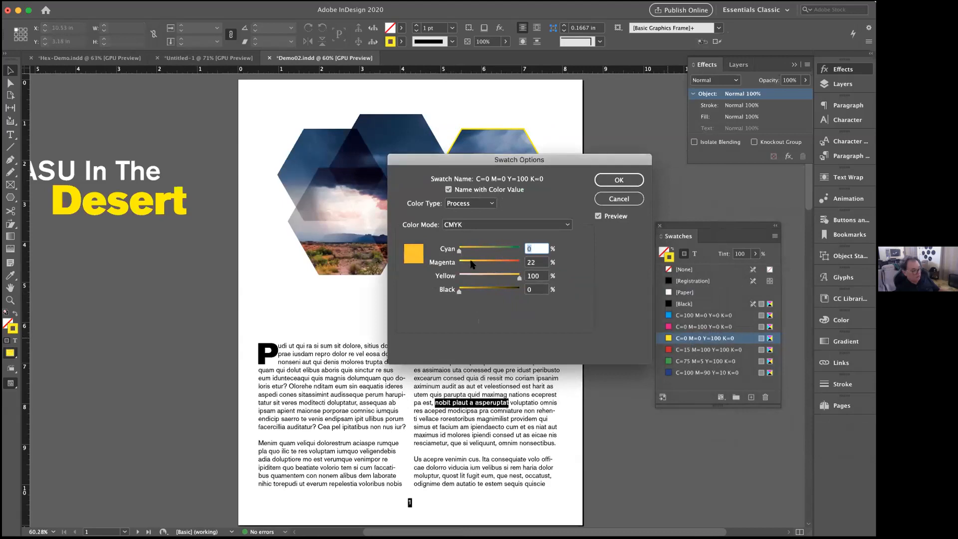
pyautogui.click(626, 180)
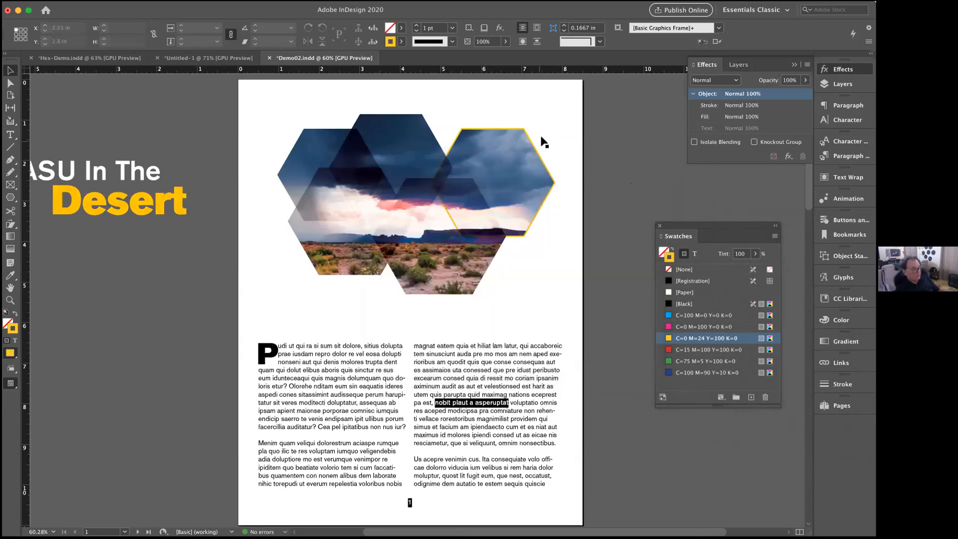
# Give the four remaining hexagons a 2 pt stroke in the C=0 M=24 Y=100 K=0 swatch.
pyautogui.moveTo(277, 117); pyautogui.dragTo(414, 302)
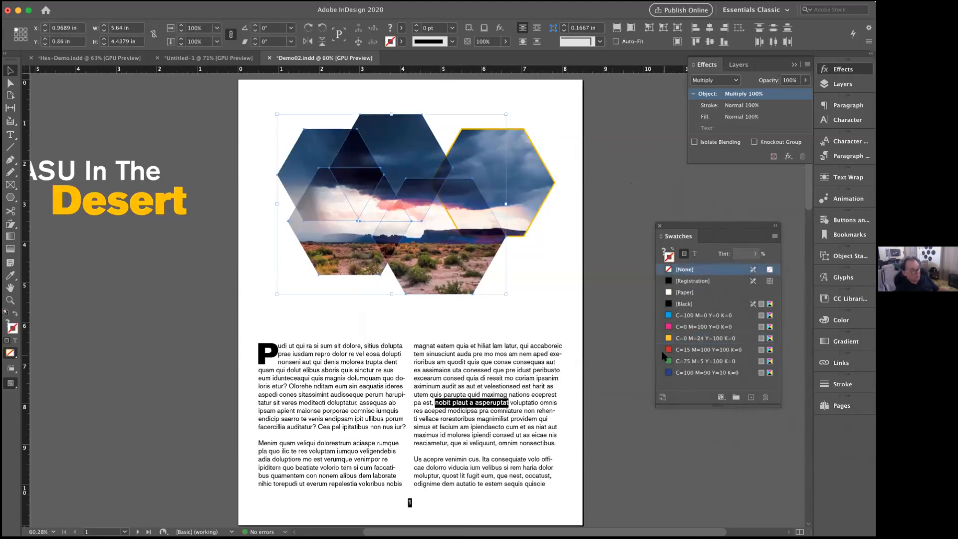
pyautogui.click(667, 338)
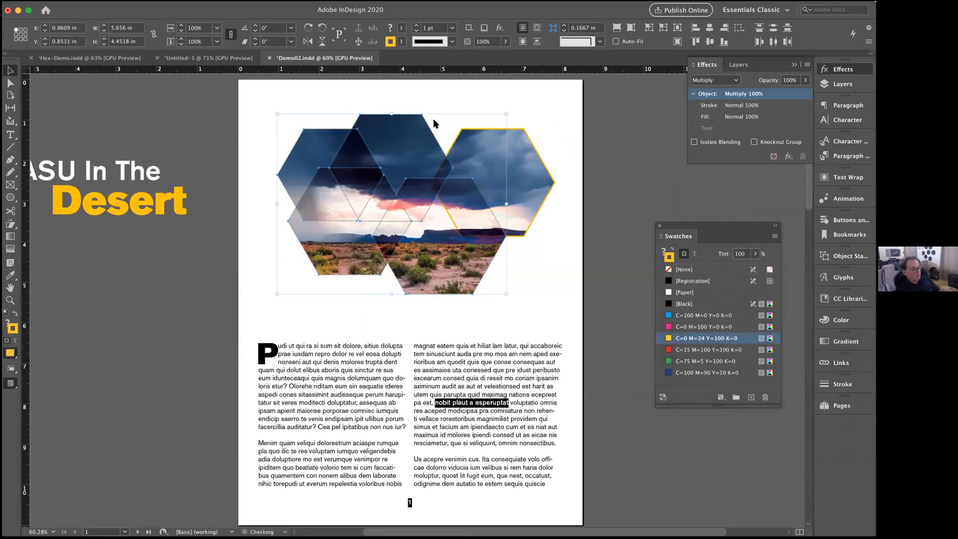
pyautogui.click(416, 25)
pyautogui.click(531, 91)
# Move the upper-left hexagon frame outward, up and to the left, to about X 0.43 in, Y 1.02 in.
pyautogui.press('super+1')
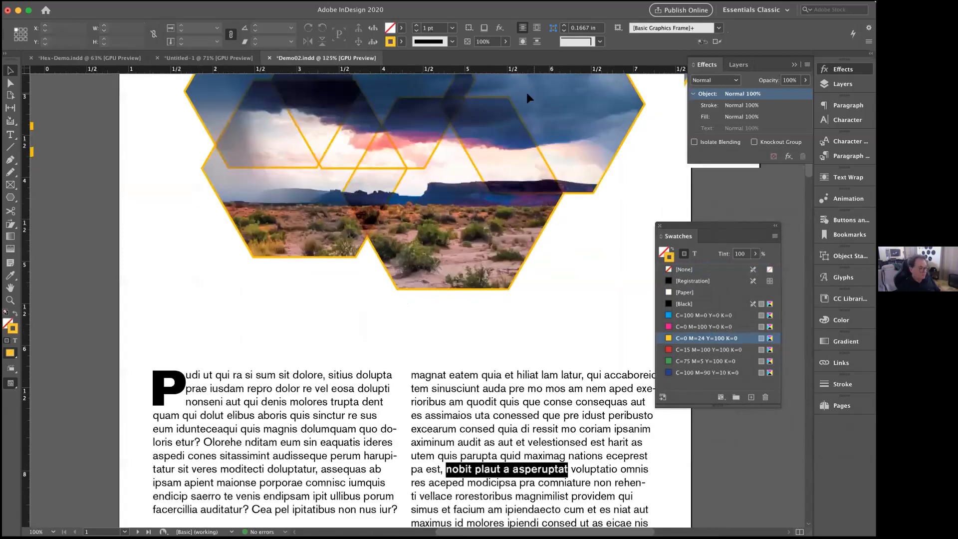
pyautogui.scroll(6, 527, 94)
pyautogui.scroll(-1, 527, 94)
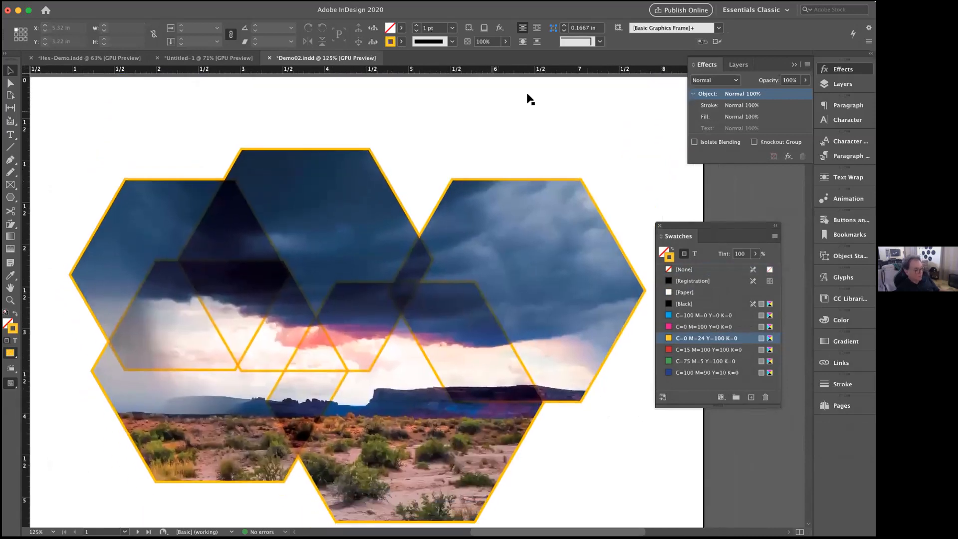
pyautogui.scroll(-1, 490, 112)
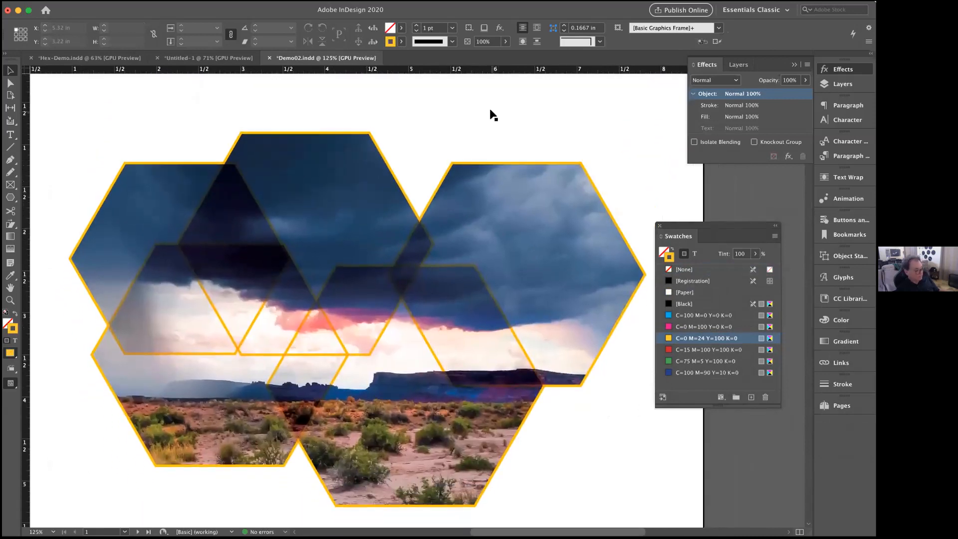
pyautogui.scroll(-1, 490, 111)
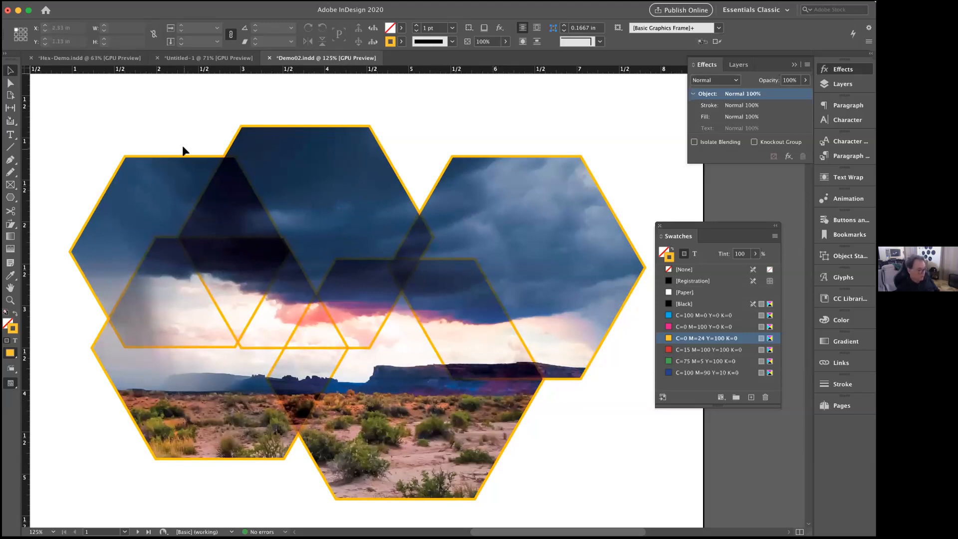
pyautogui.press('super+minus')
pyautogui.press('super+minus')
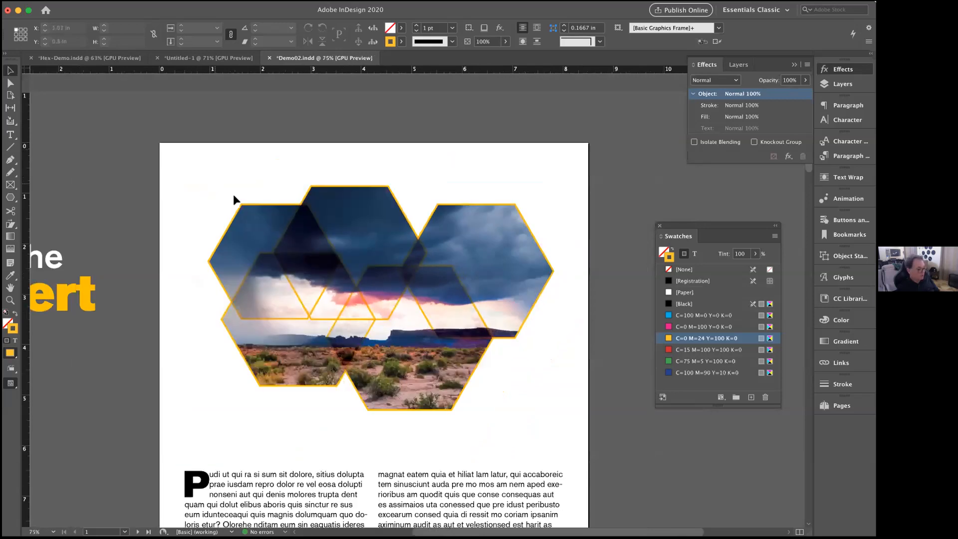
pyautogui.click(240, 211)
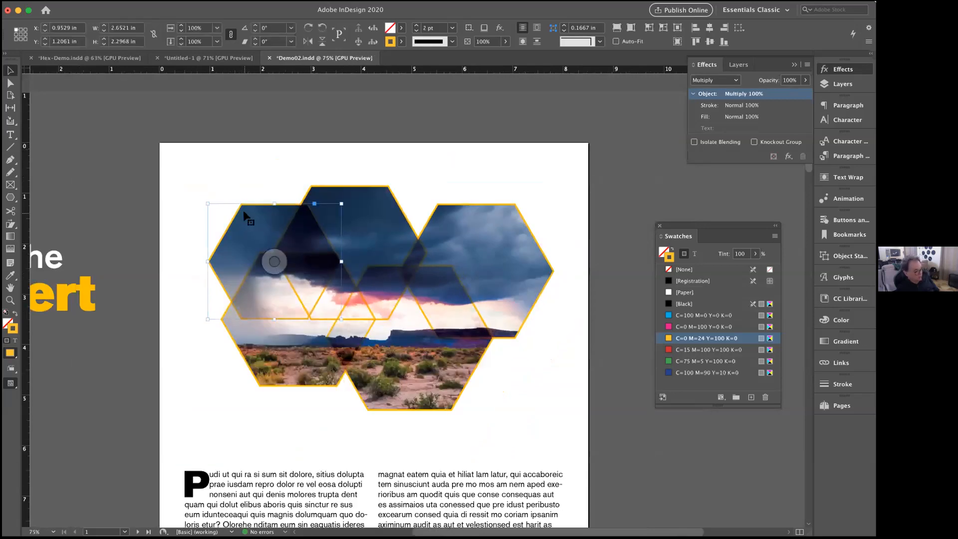
pyautogui.moveTo(243, 210); pyautogui.dragTo(216, 201)
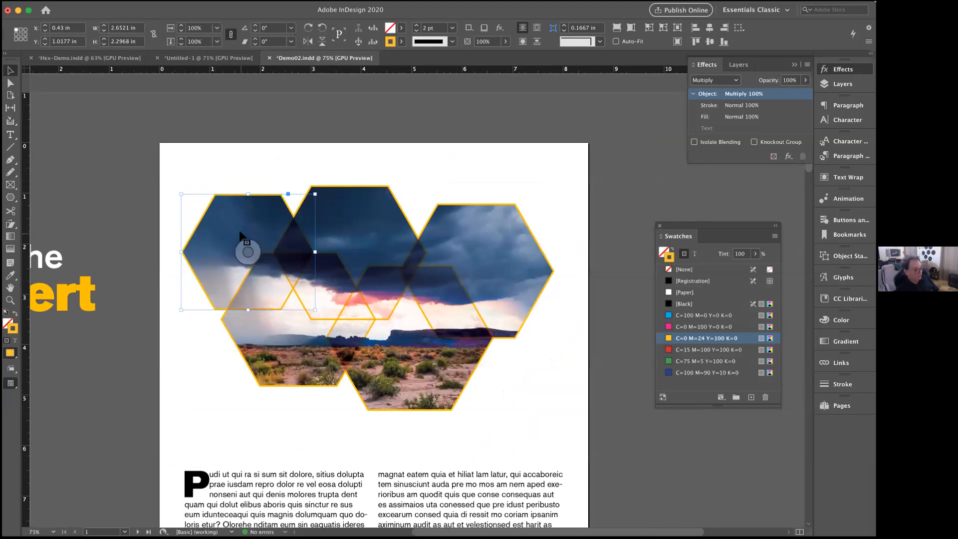
# Shift the photo inside the upper-left hexagon right and down, to an offset of about X -1.24 in, Y -0.80 in.
pyautogui.hscroll(-2, 224, 222)
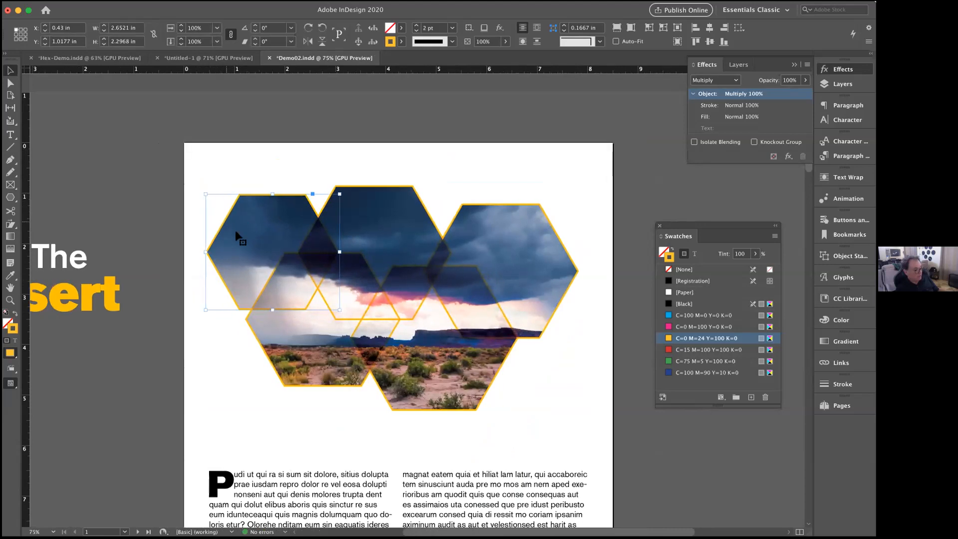
pyautogui.doubleClick(235, 230)
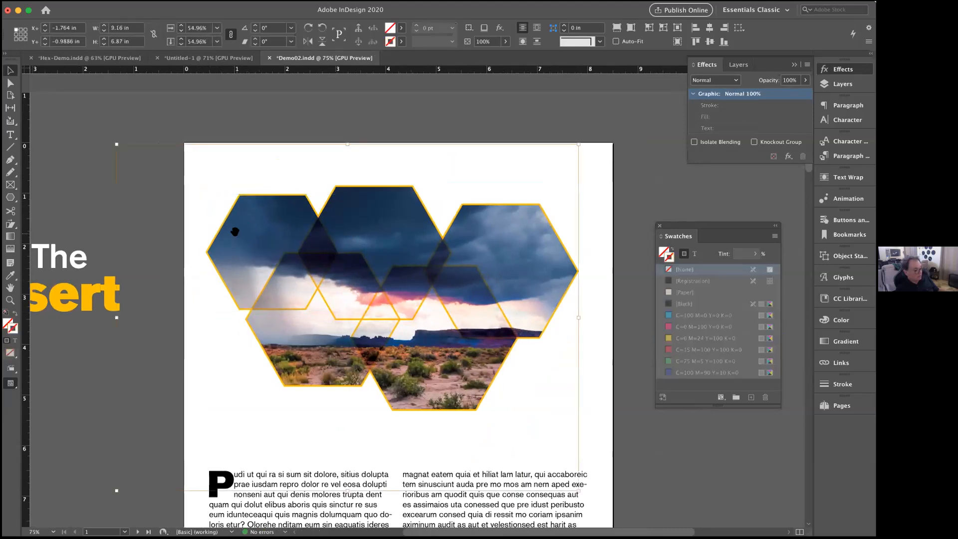
pyautogui.moveTo(235, 231); pyautogui.dragTo(262, 240)
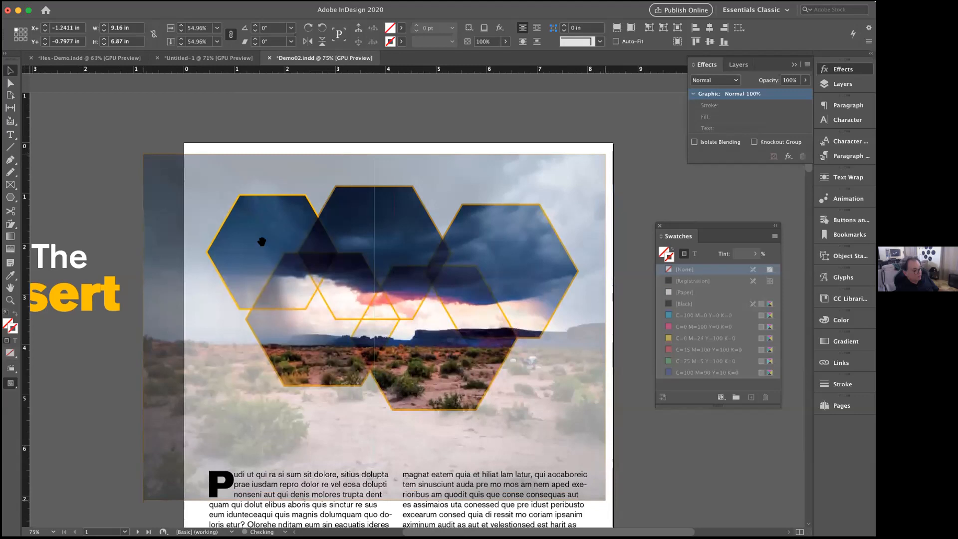
# Move all the hexagon frames together slightly to the right and up, to about X 0.64 in, Y 0.82 in.
pyautogui.click(110, 205)
pyautogui.moveTo(169, 175); pyautogui.dragTo(529, 381)
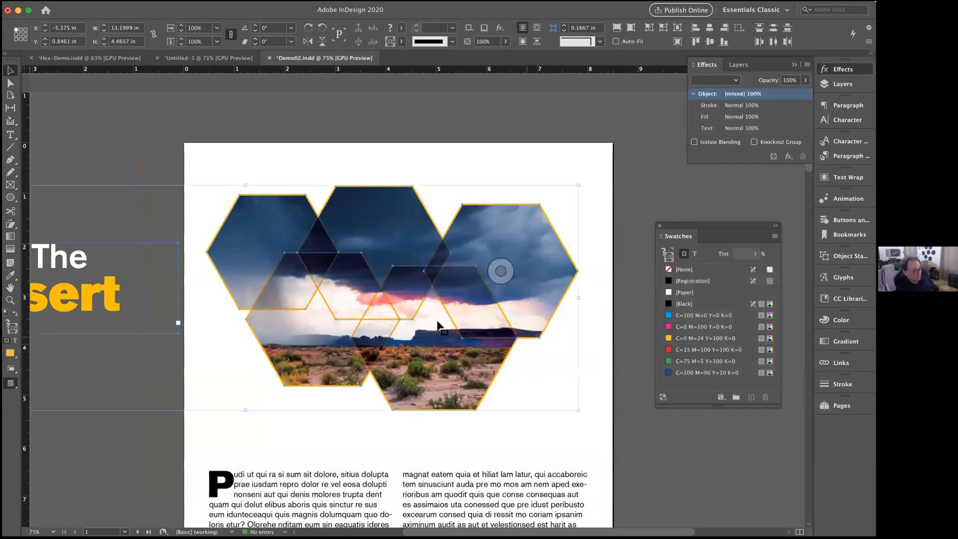
pyautogui.moveTo(229, 242); pyautogui.dragTo(241, 241)
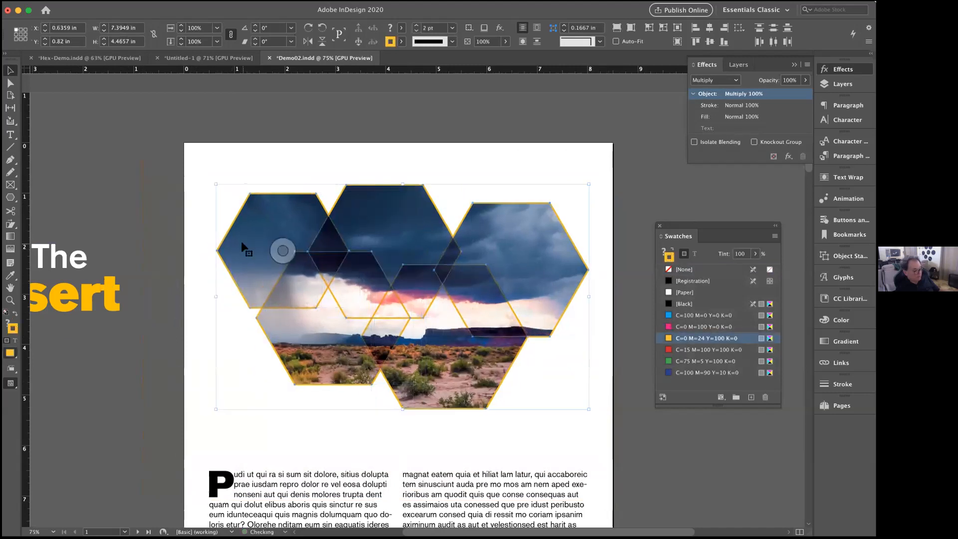
pyautogui.click(187, 208)
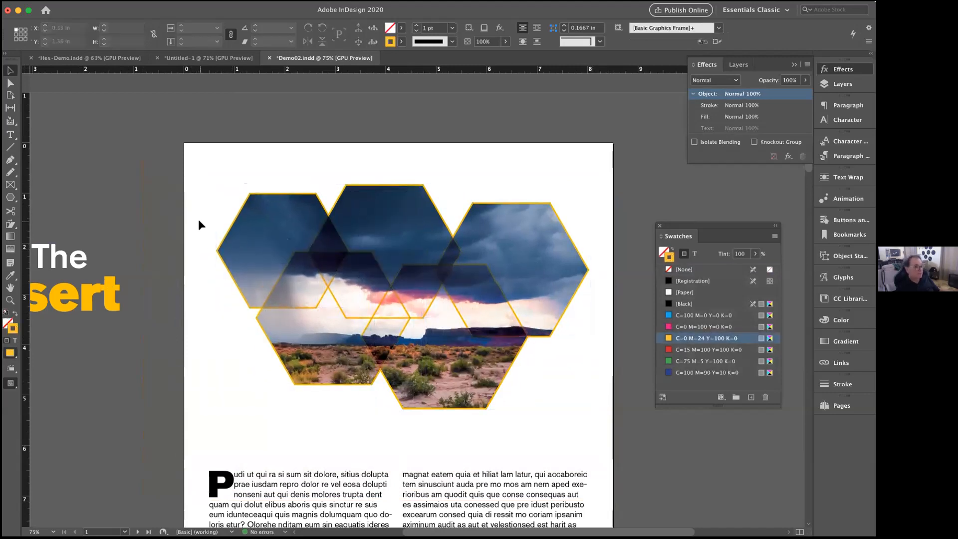
# Save the changes to Demo02.indd.
pyautogui.scroll(-5, 199, 224)
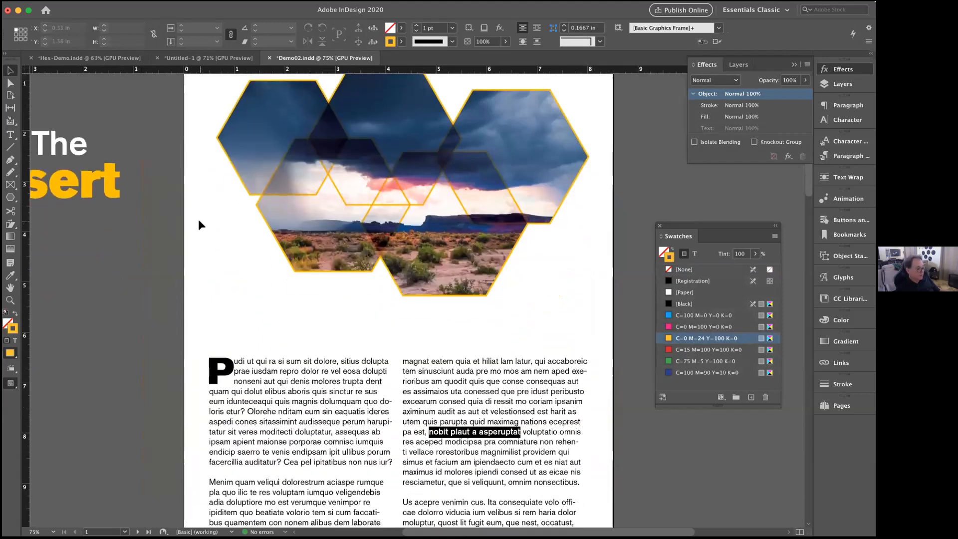
pyautogui.press('super+s')
pyautogui.scroll(-3, 215, 223)
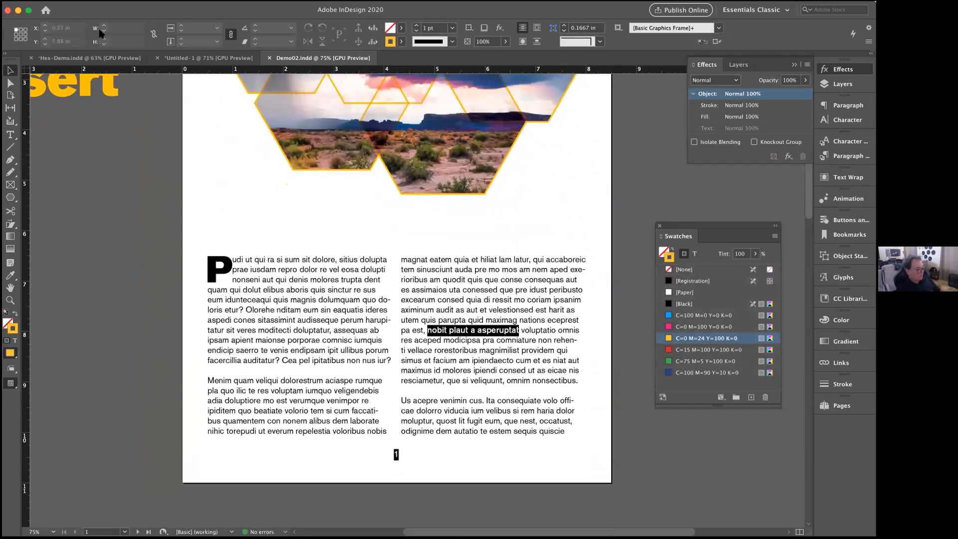
# Export the document as Demo02.pdf in the Adobe PDF (Print) format with the High Quality Print preset.
pyautogui.click(80, 0)
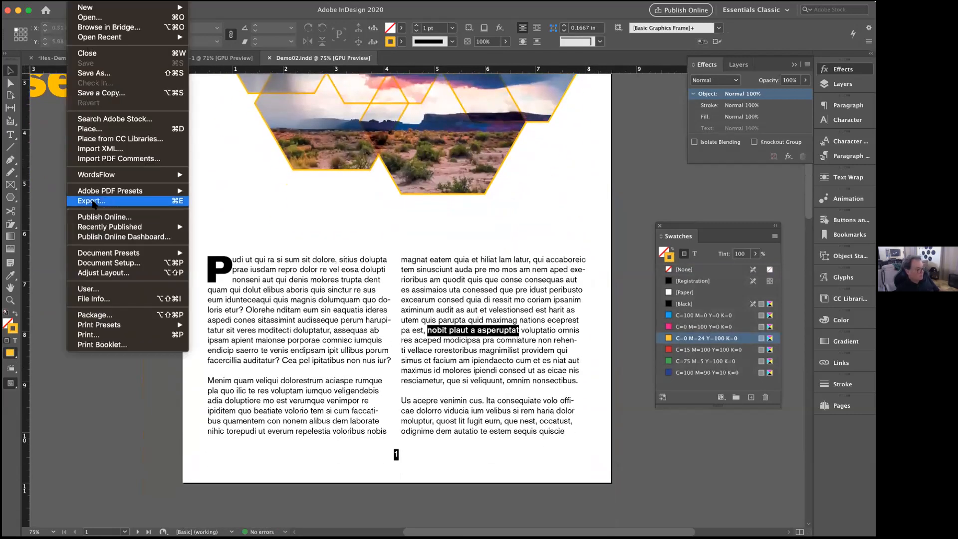
pyautogui.click(93, 202)
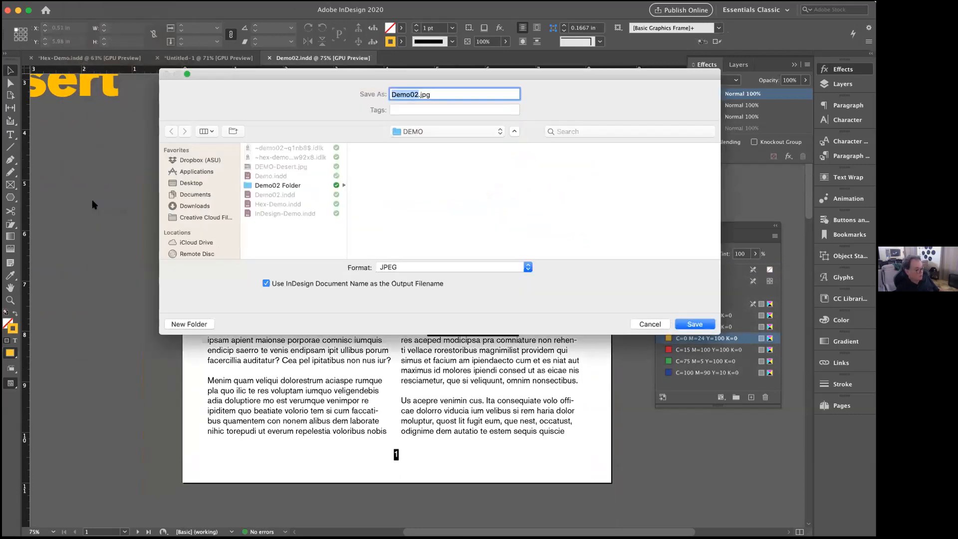
pyautogui.click(408, 268)
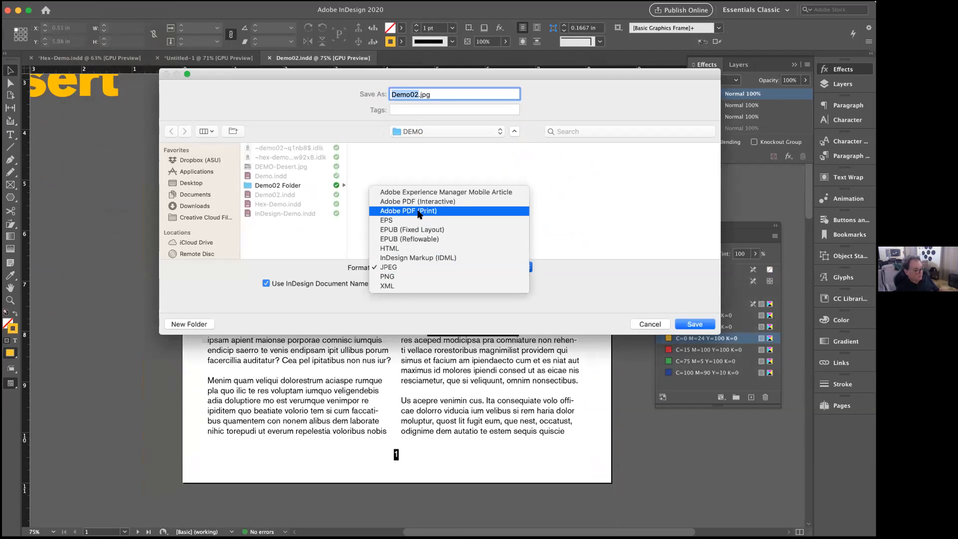
pyautogui.click(417, 211)
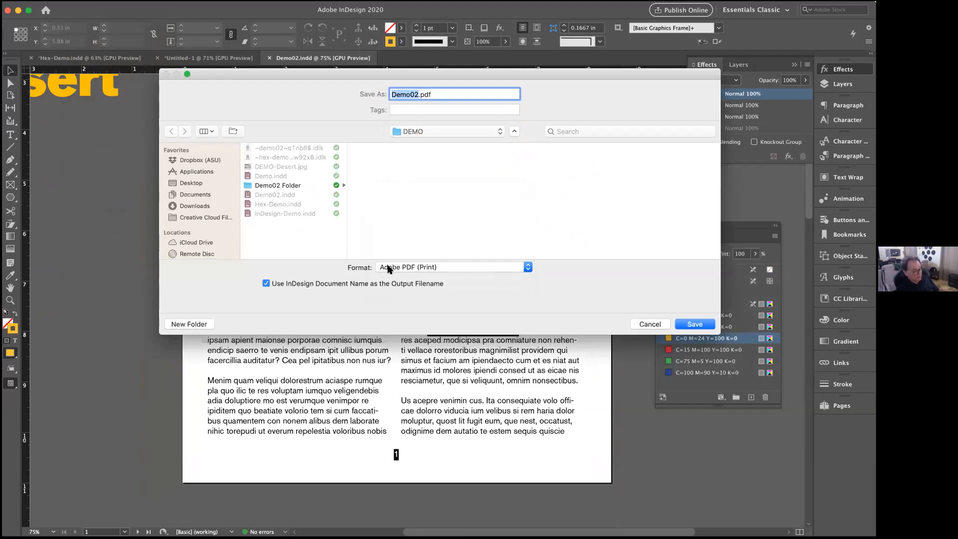
pyautogui.click(418, 268)
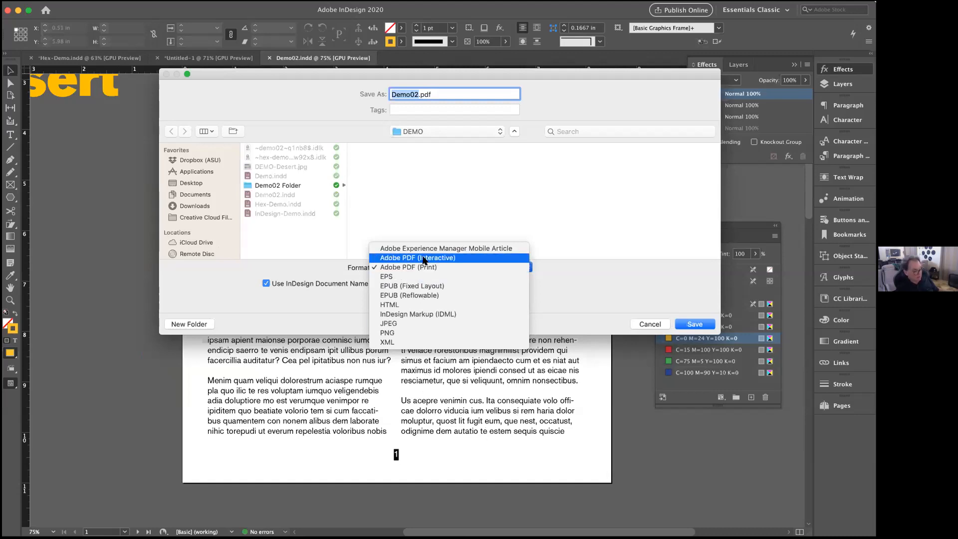
pyautogui.click(688, 325)
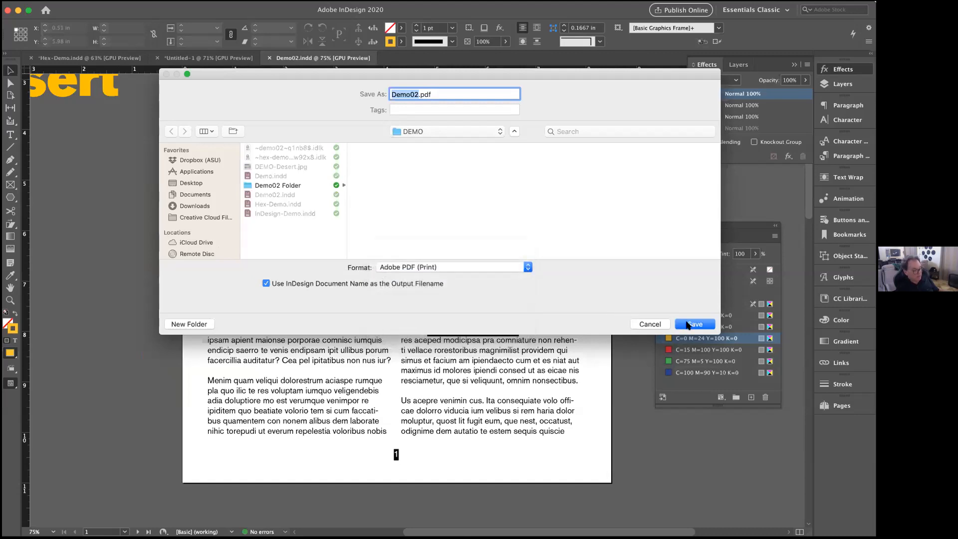
pyautogui.click(691, 325)
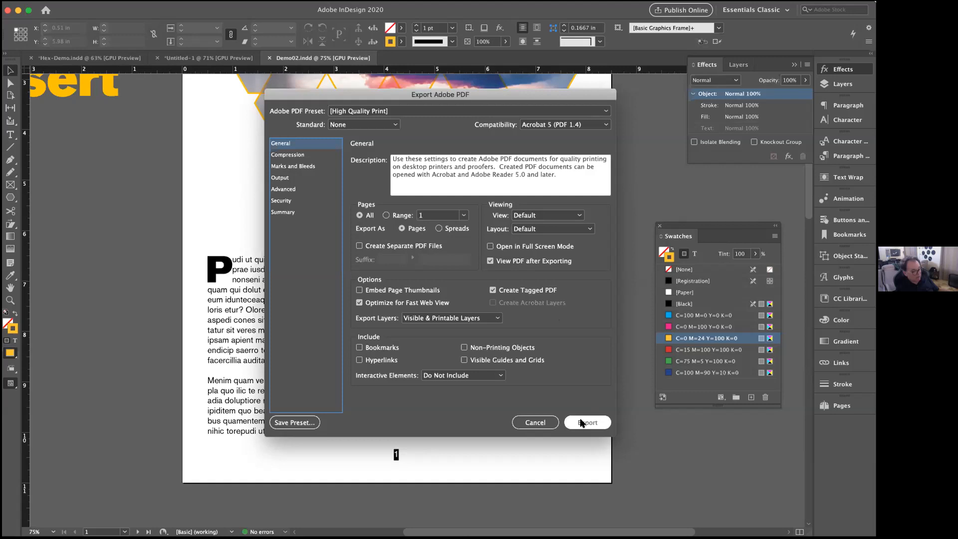
pyautogui.click(581, 422)
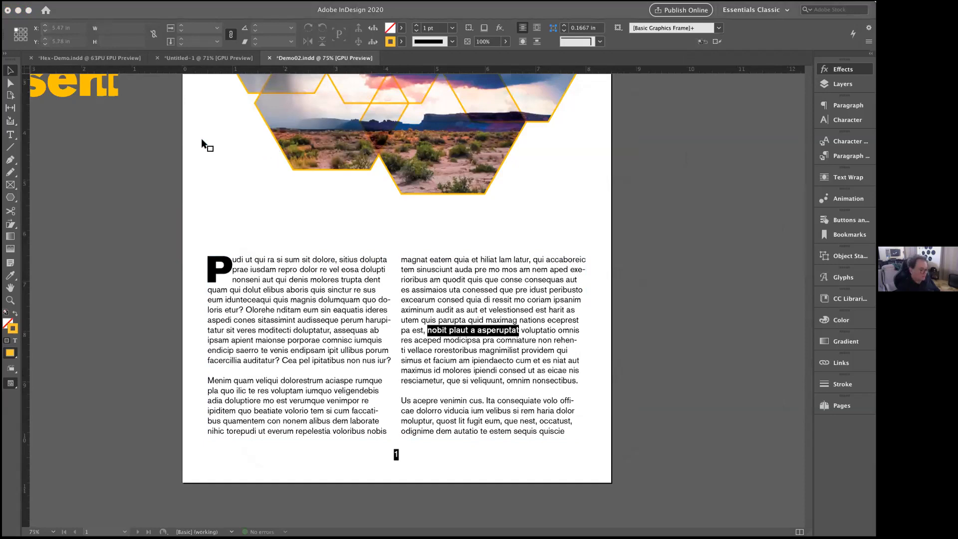
# Restore the hidden panels and float the Pages panel beside the page, extended in height.
pyautogui.hotkey('shift', 'Tab')
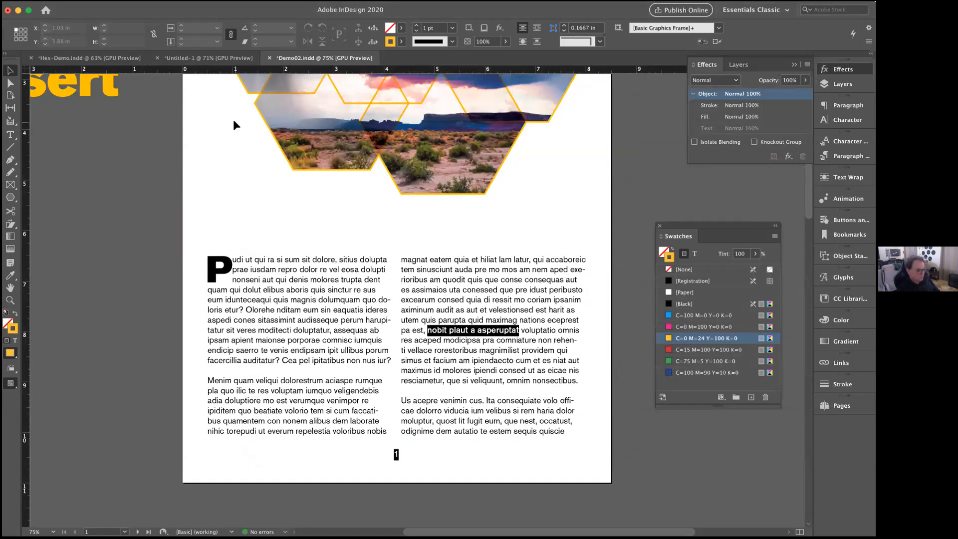
pyautogui.scroll(5, 233, 119)
pyautogui.scroll(-2, 234, 121)
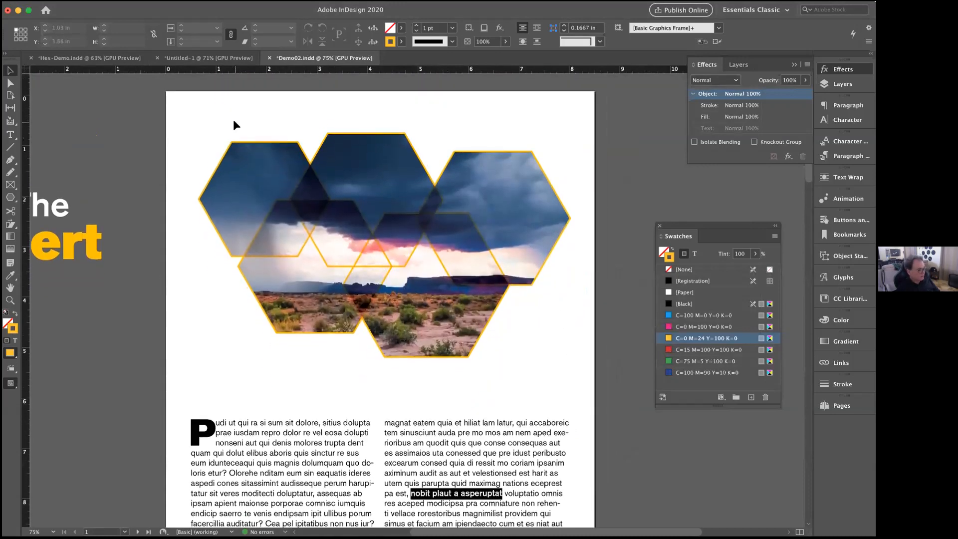
pyautogui.scroll(-3, 233, 122)
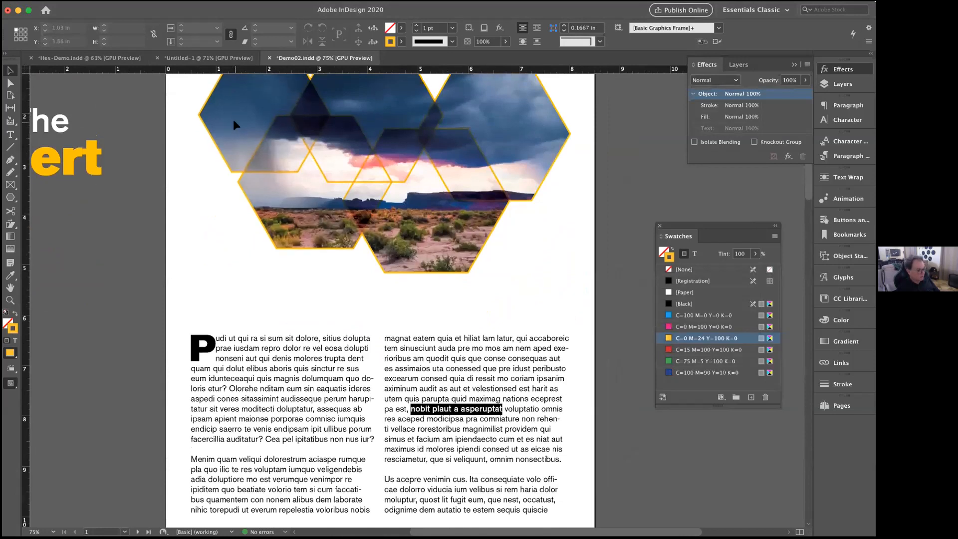
pyautogui.scroll(-3, 548, 216)
pyautogui.click(844, 405)
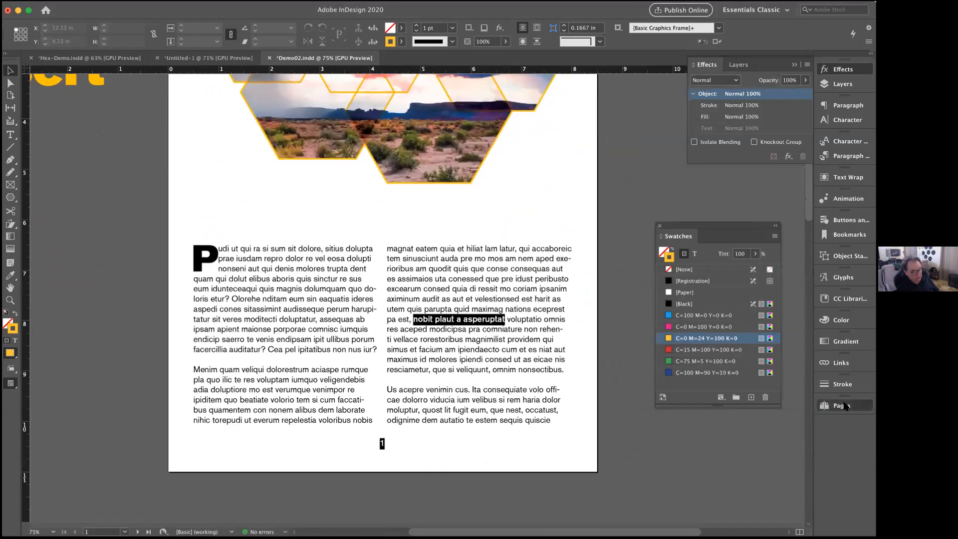
pyautogui.moveTo(710, 399); pyautogui.dragTo(642, 143)
pyautogui.moveTo(683, 273); pyautogui.dragTo(690, 343)
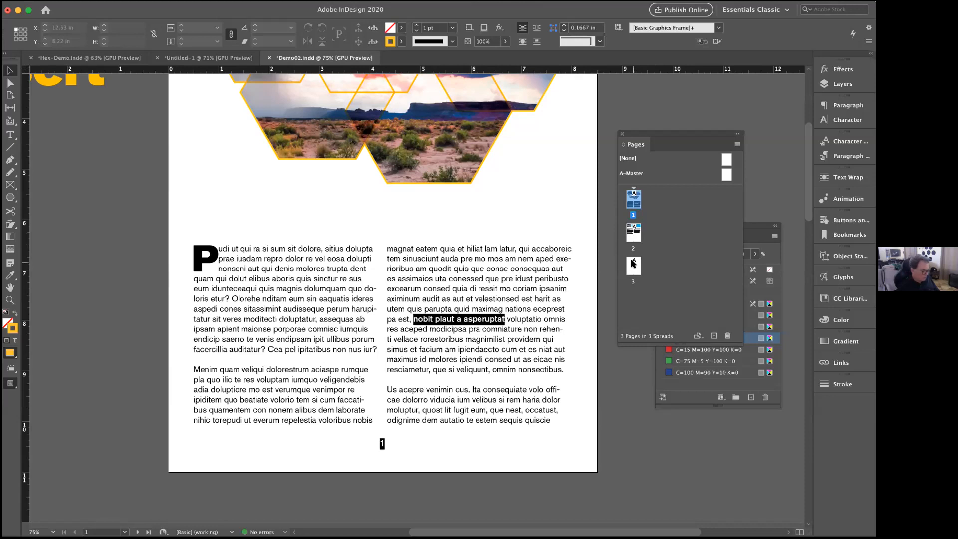
# Create a new one-page document in inches, 8.5 × 11 in, with facing pages turned on.
pyautogui.press('super+n')
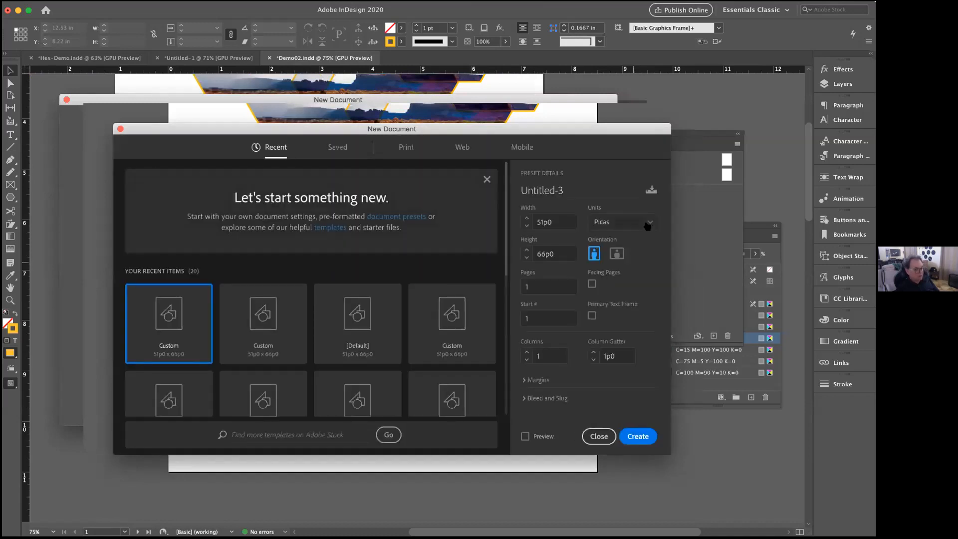
pyautogui.click(647, 223)
pyautogui.click(613, 276)
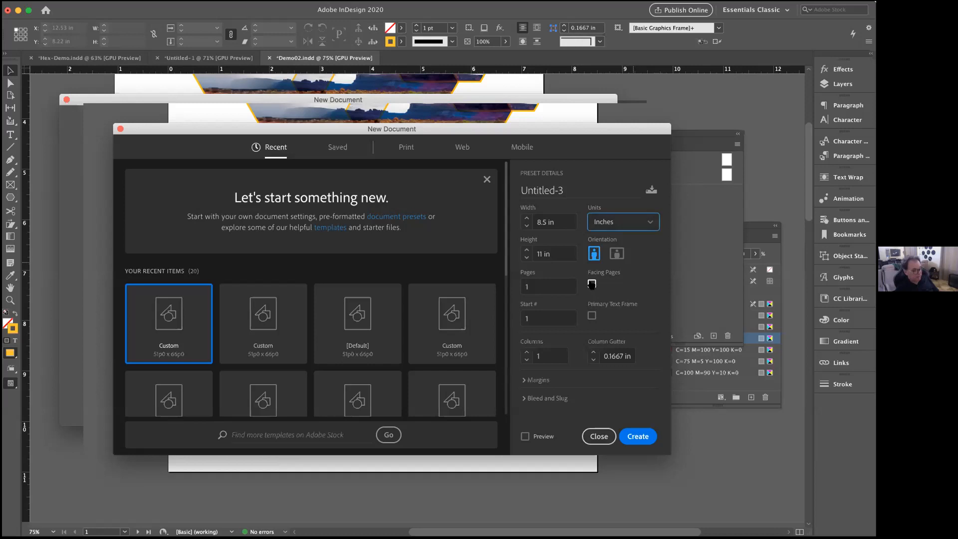
pyautogui.click(591, 285)
pyautogui.click(528, 286)
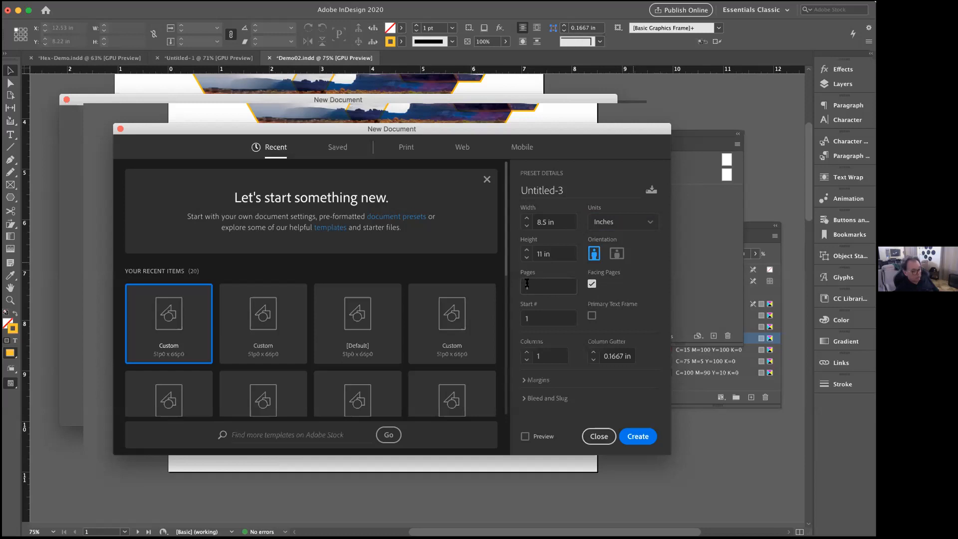
pyautogui.write('1')
pyautogui.click(641, 436)
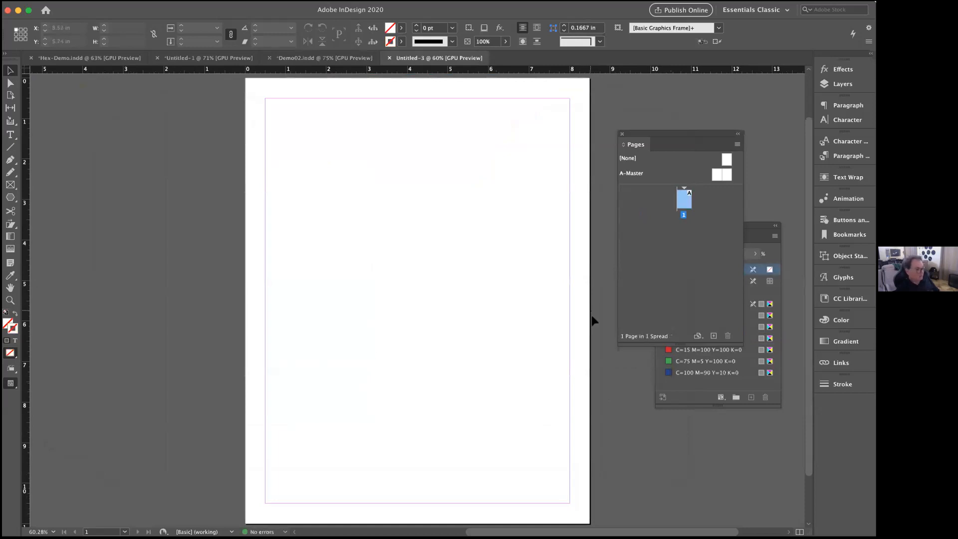
# In Demo02.indd, move the "ASU In The Desert" title onto the hexagons at about X 1.54 in, Y 1.67 in, in front of them.
pyautogui.click(302, 59)
pyautogui.scroll(5, 319, 119)
pyautogui.moveTo(77, 247); pyautogui.dragTo(423, 233)
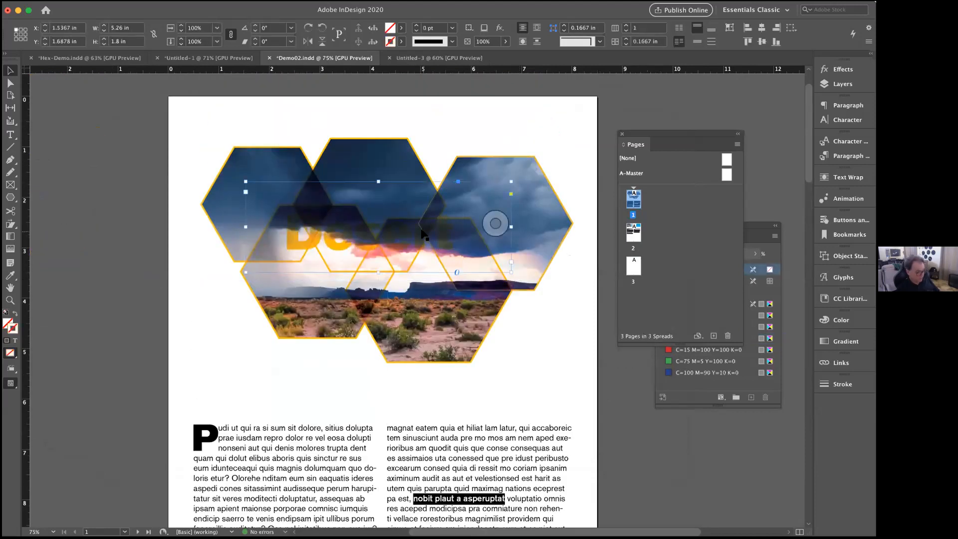
# Copy the hexagons and title into the Untitled-3 document and position them in the upper half of its page.
pyautogui.moveTo(155, 124); pyautogui.dragTo(545, 360)
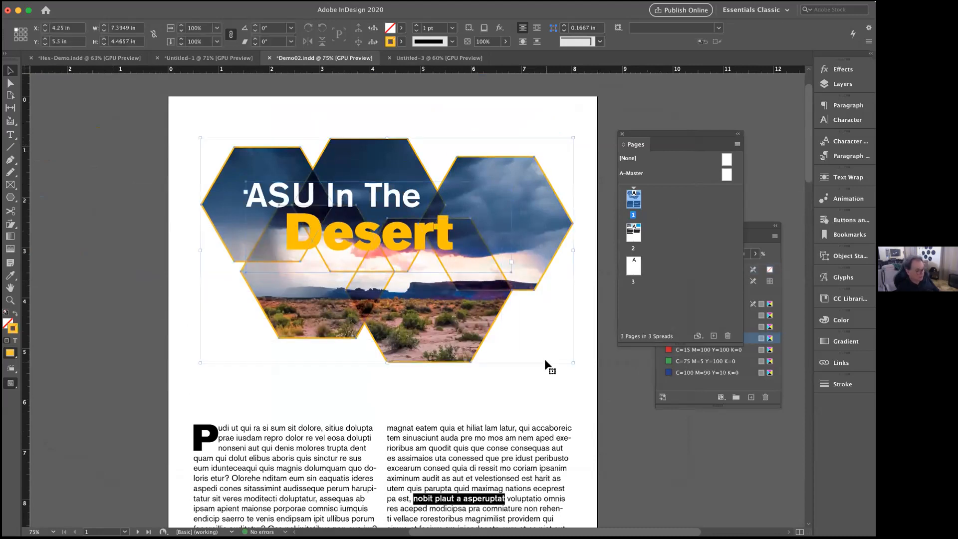
pyautogui.click(439, 58)
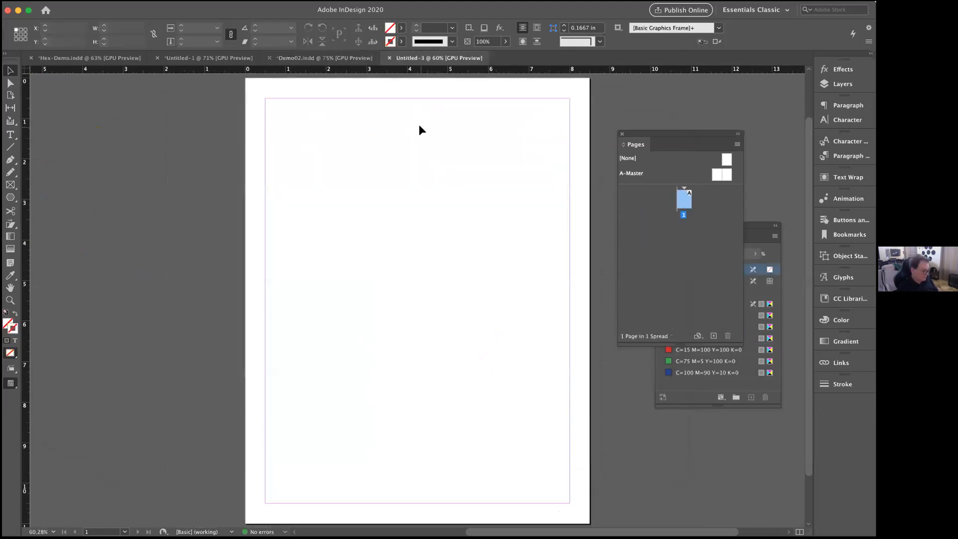
pyautogui.press('super+v')
pyautogui.moveTo(413, 227); pyautogui.dragTo(411, 186)
# Deselect the pasted artwork and hide the frame edges.
pyautogui.click(429, 143)
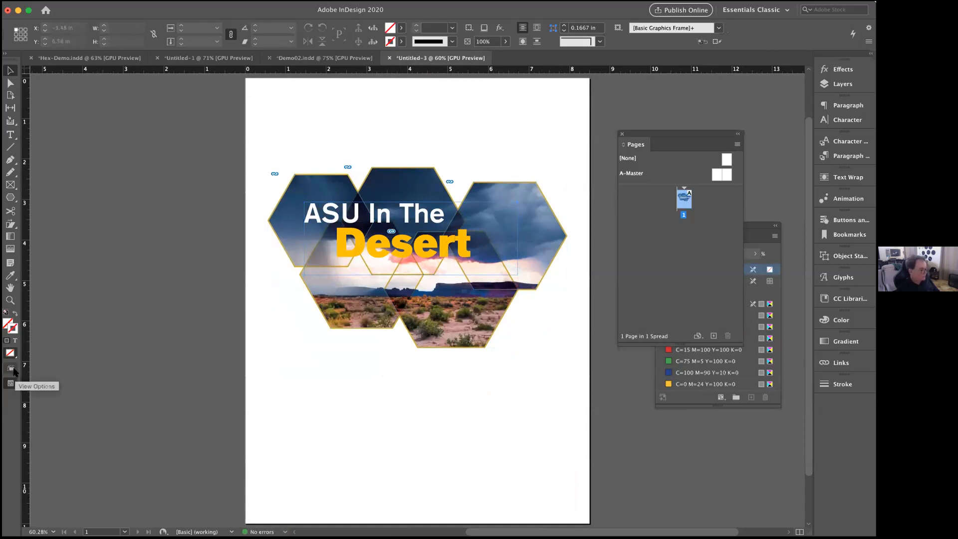
pyautogui.click(11, 383)
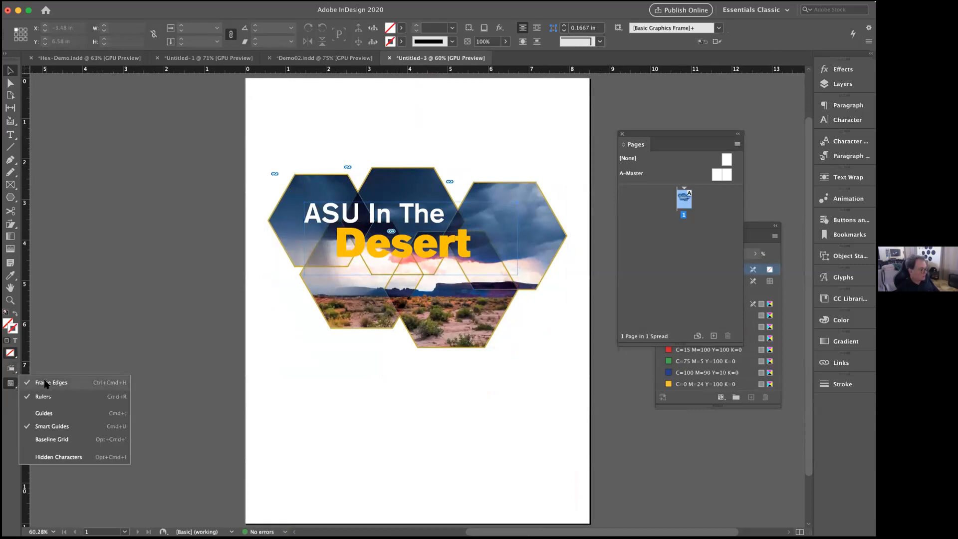
pyautogui.click(45, 382)
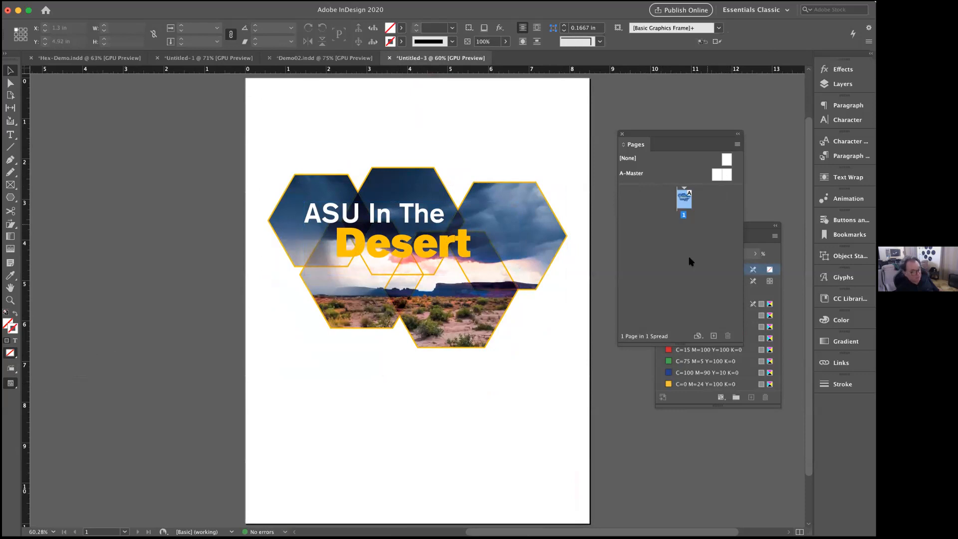
# Add three pages after the first page of Untitled-3 and go to page 2.
pyautogui.click(712, 336)
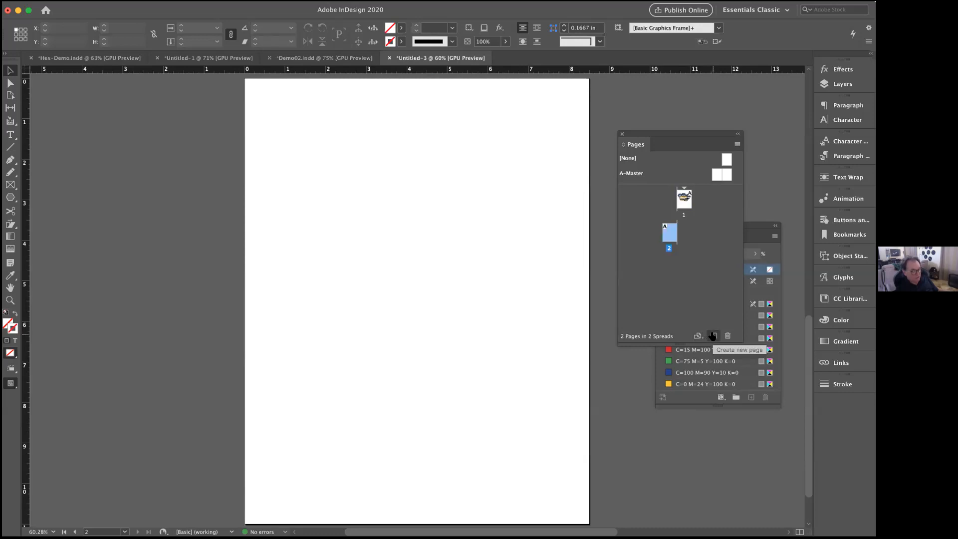
pyautogui.click(712, 335)
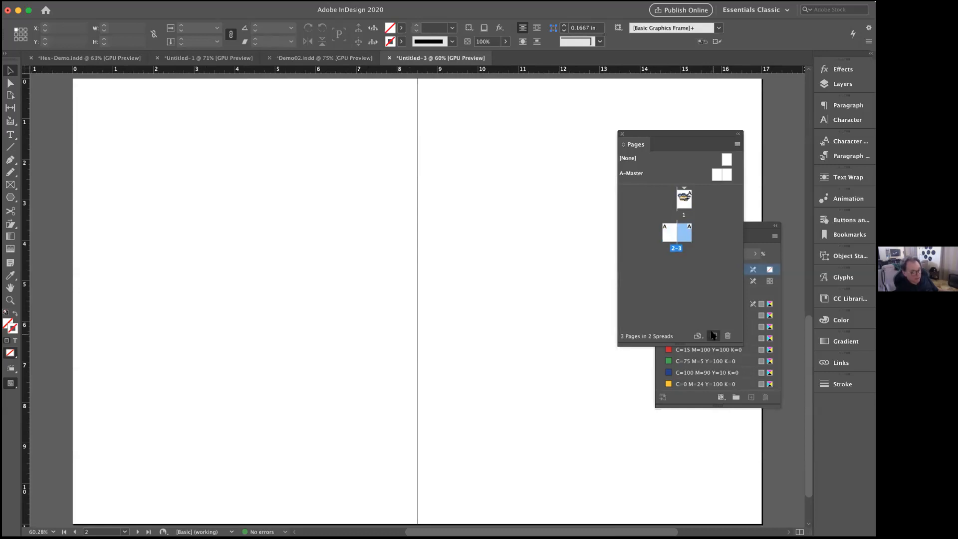
pyautogui.click(712, 335)
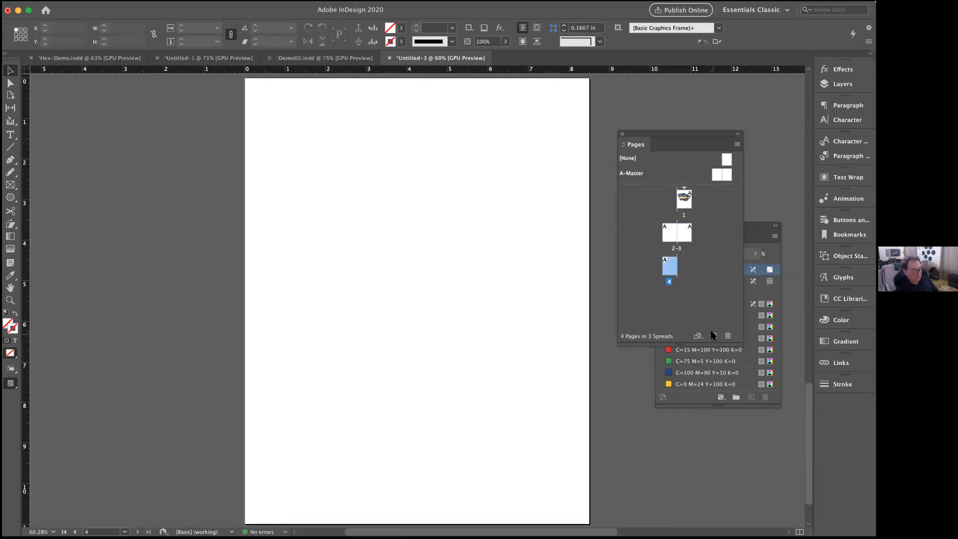
pyautogui.doubleClick(666, 232)
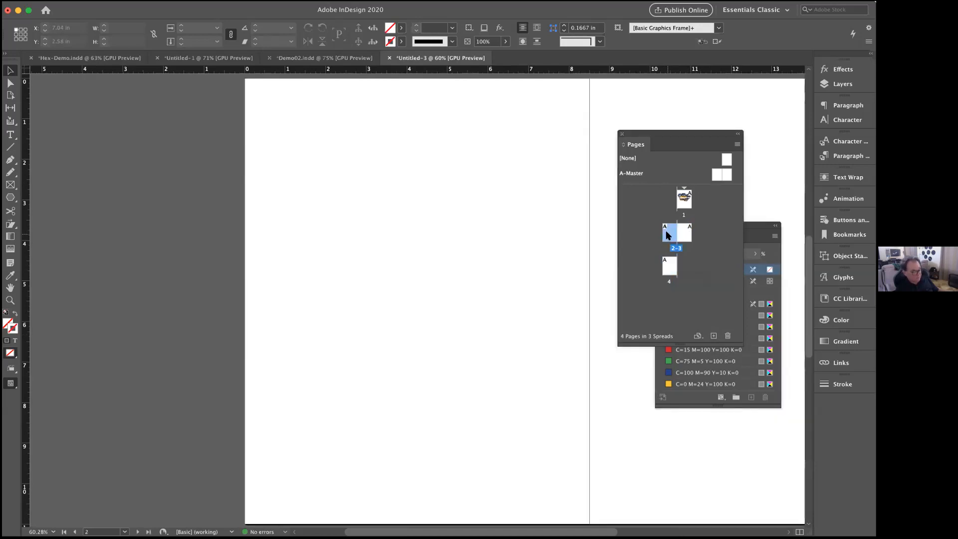
# Add four more pages after page 3 of the Untitled-3 document.
pyautogui.press('super+minus')
pyautogui.press('super+minus')
pyautogui.press('super+minus')
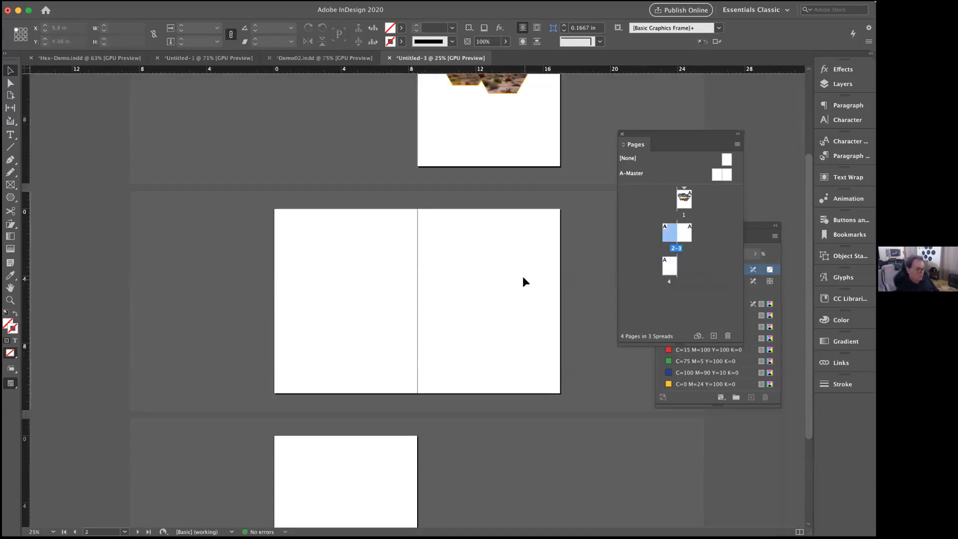
pyautogui.scroll(-1, 522, 276)
pyautogui.scroll(4, 522, 276)
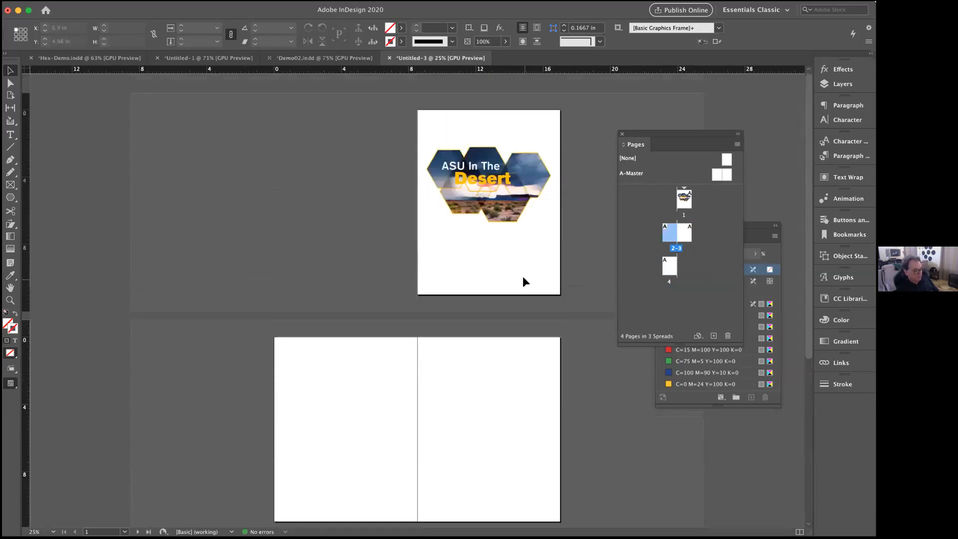
pyautogui.scroll(-3, 522, 276)
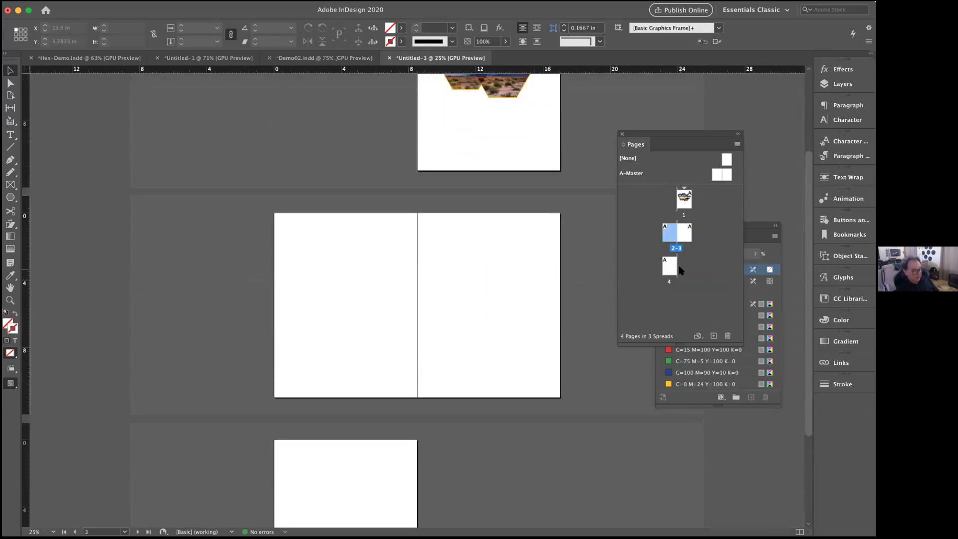
pyautogui.click(683, 234)
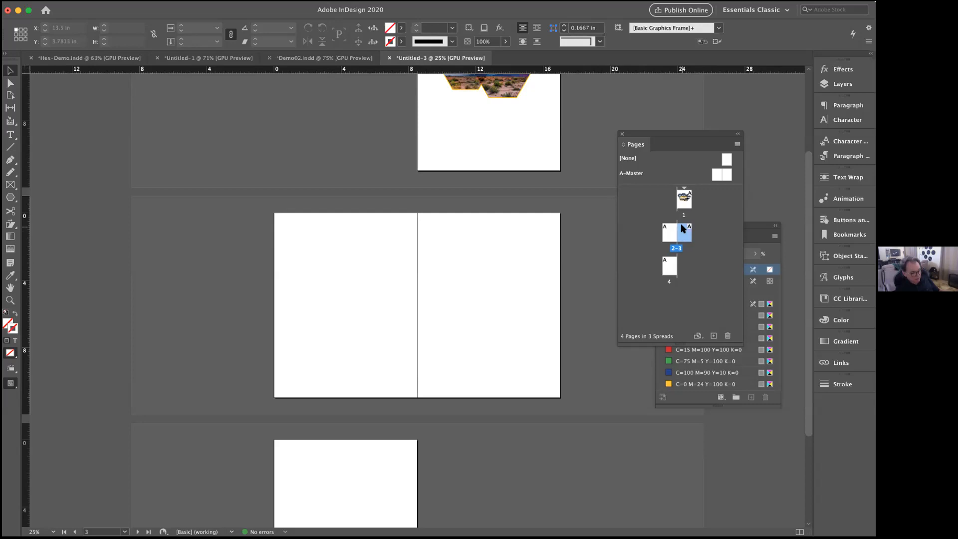
pyautogui.click(712, 336)
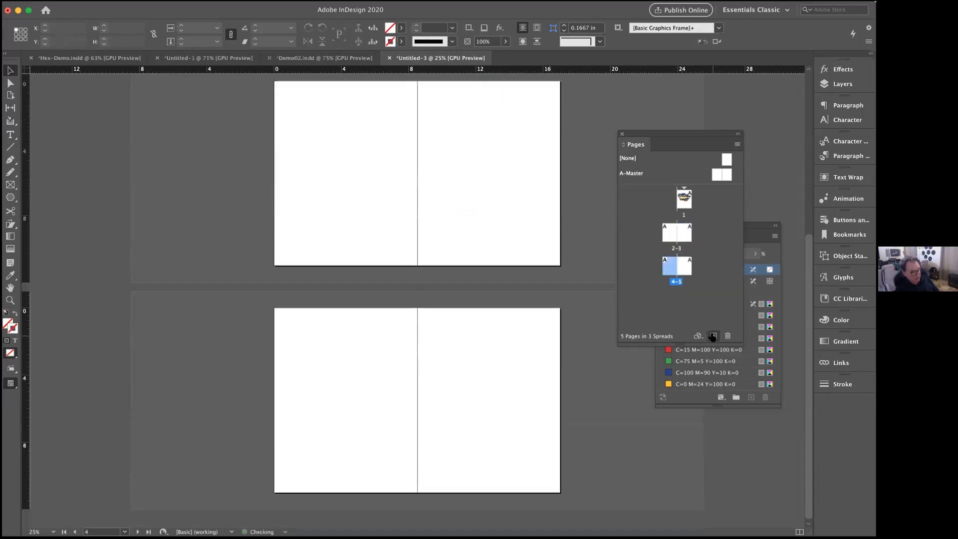
pyautogui.click(713, 336)
pyautogui.click(713, 336)
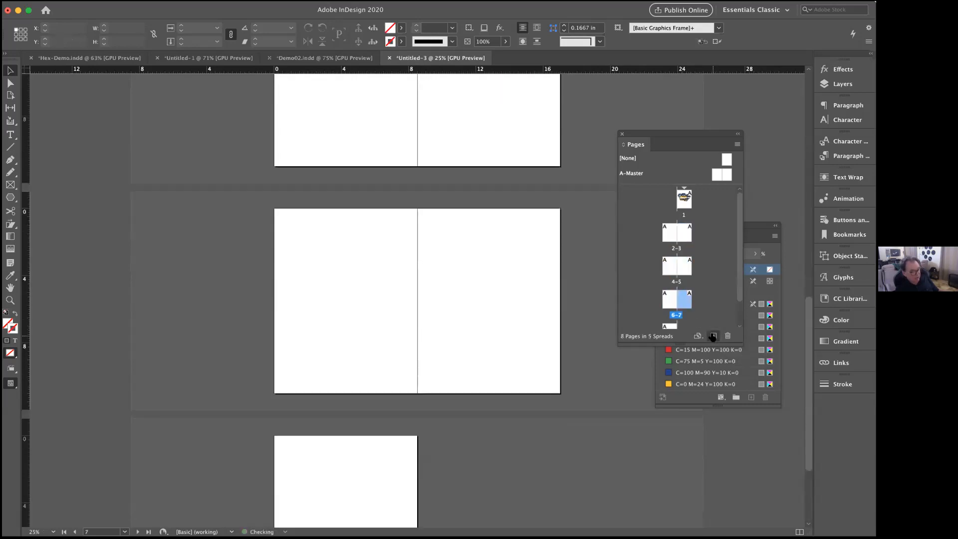
pyautogui.scroll(-1, 705, 298)
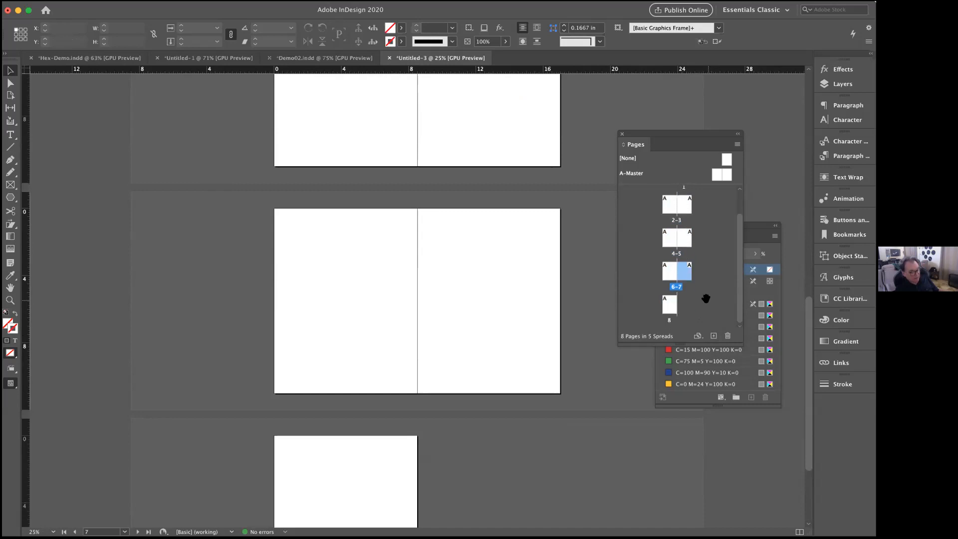
pyautogui.scroll(-1, 705, 298)
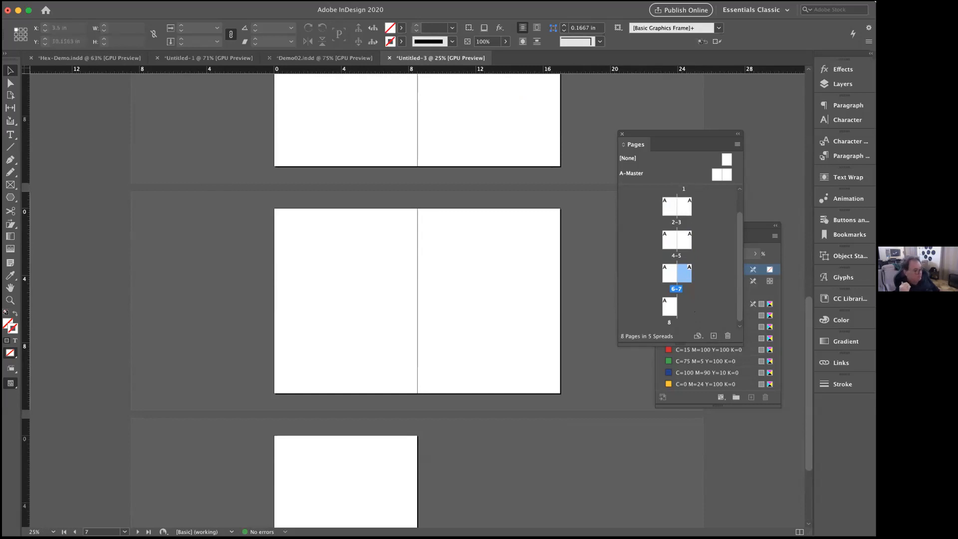
pyautogui.click(79, 1)
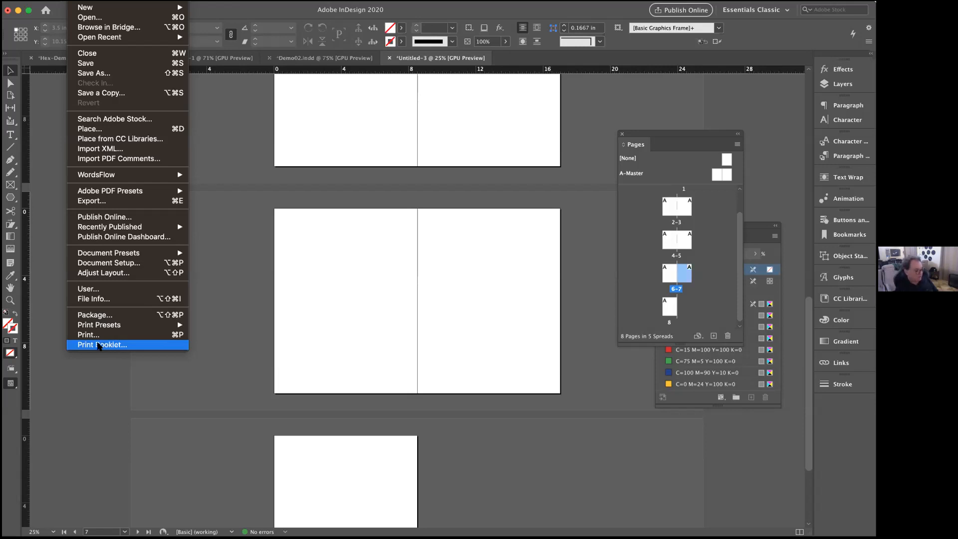
pyautogui.click(225, 305)
pyautogui.scroll(2, 212, 188)
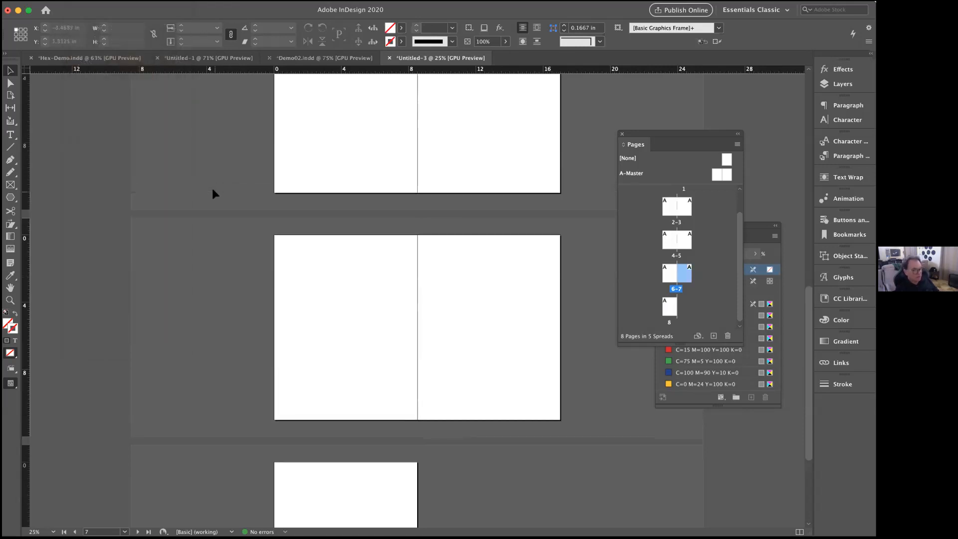
pyautogui.scroll(4, 212, 191)
pyautogui.scroll(10, 212, 194)
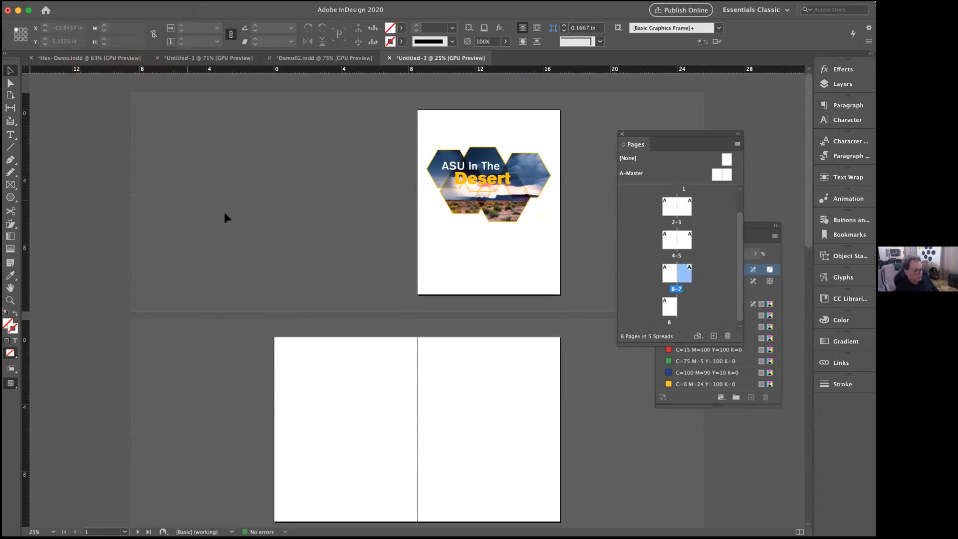
# Group the hexagons and the "ASU In The Desert" title on page 1 of Demo02.indd and move the group down to Y 0.9 in.
pyautogui.click(286, 57)
pyautogui.scroll(-10, 298, 167)
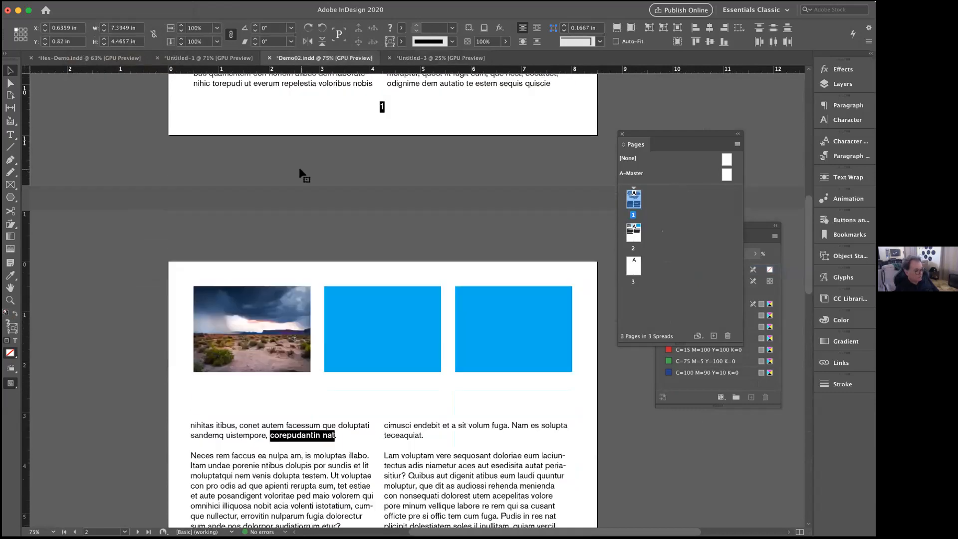
pyautogui.scroll(-5, 299, 174)
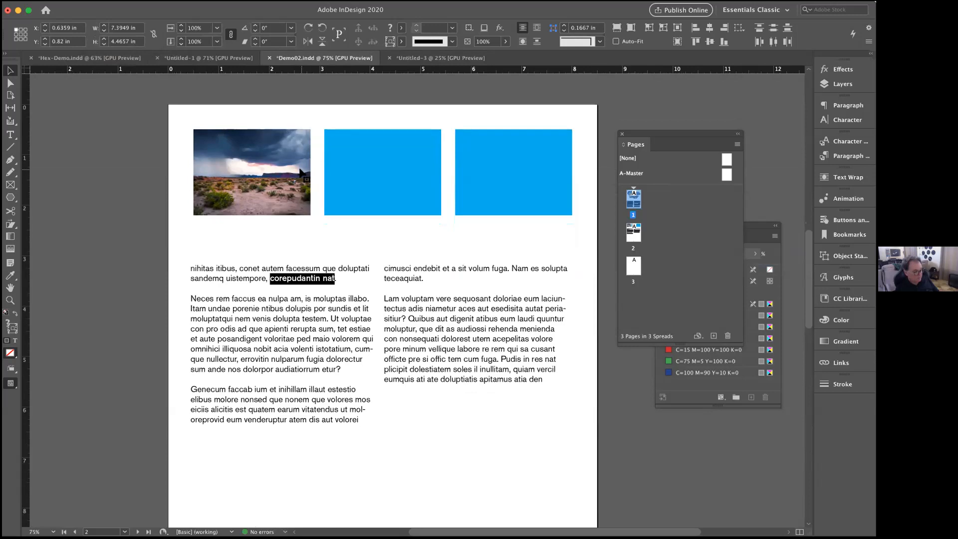
pyautogui.scroll(15, 301, 173)
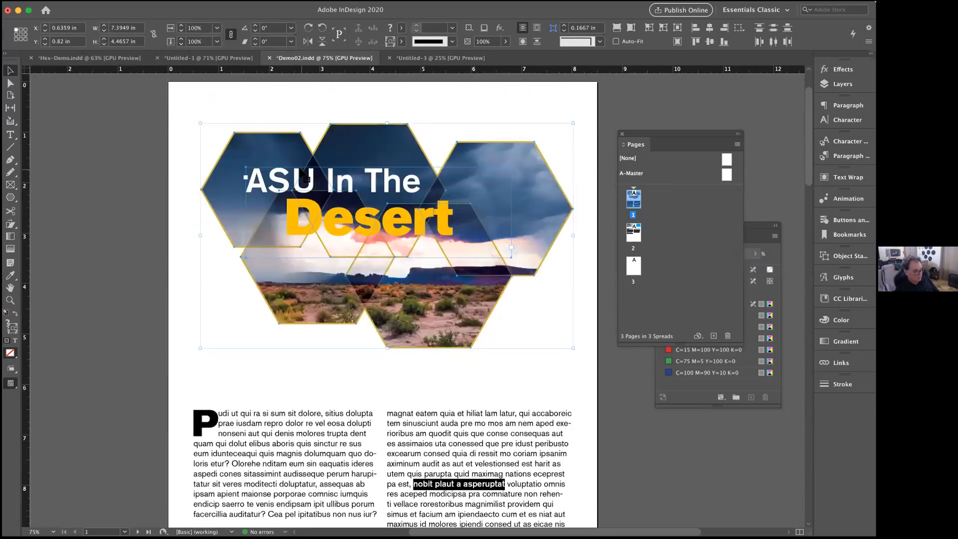
pyautogui.click(168, 180)
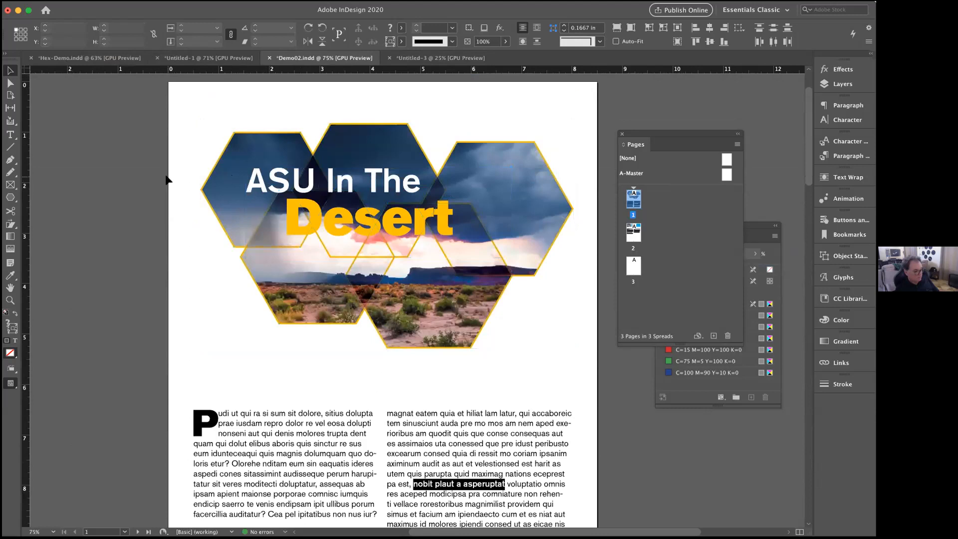
pyautogui.click(269, 192)
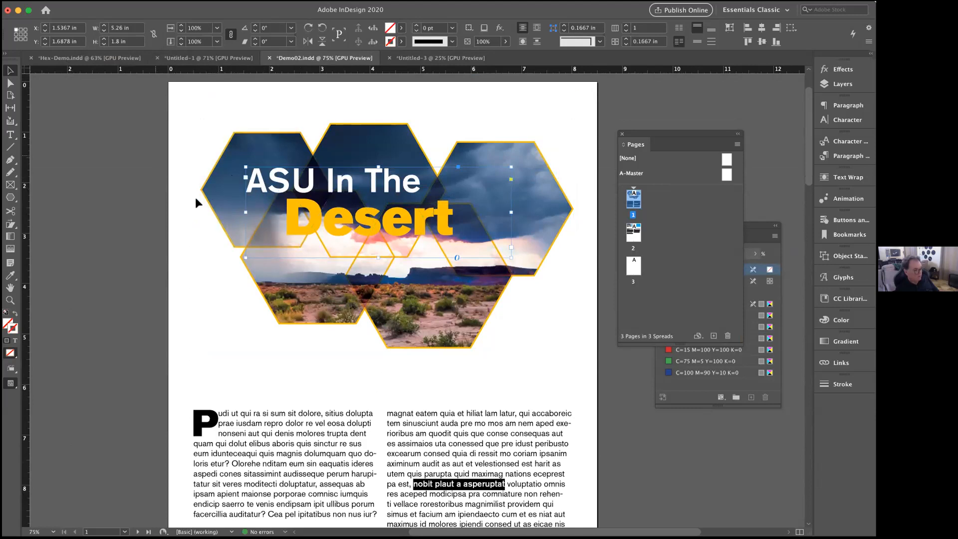
pyautogui.moveTo(143, 137); pyautogui.dragTo(537, 325)
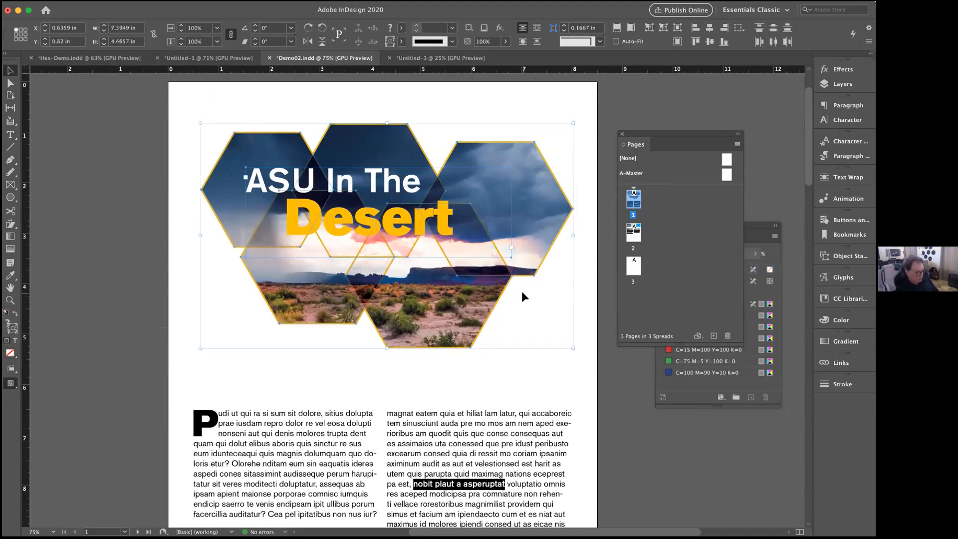
pyautogui.press('super+g')
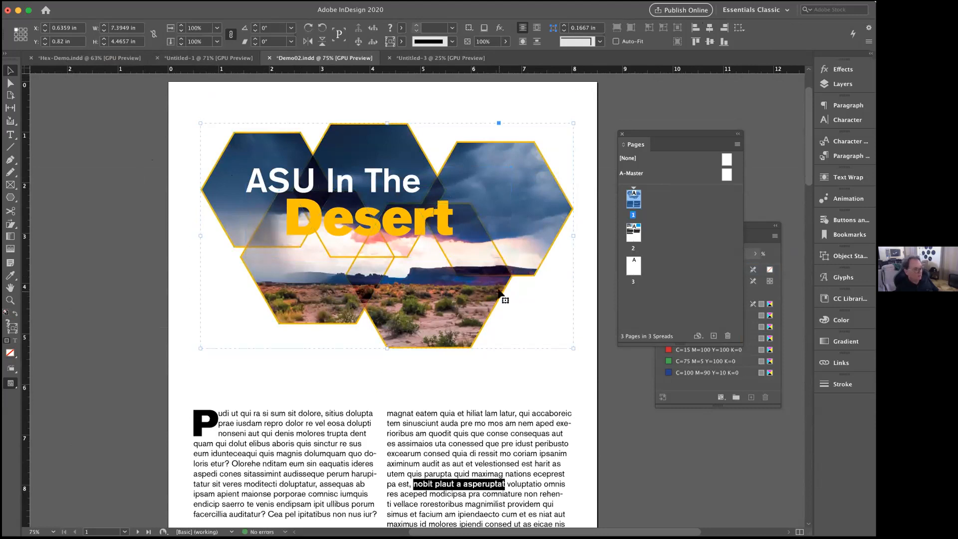
pyautogui.moveTo(500, 294)
pyautogui.mouseDown()
pyautogui.moveTo(497, 284)
pyautogui.moveTo(494, 293)
pyautogui.mouseUp()
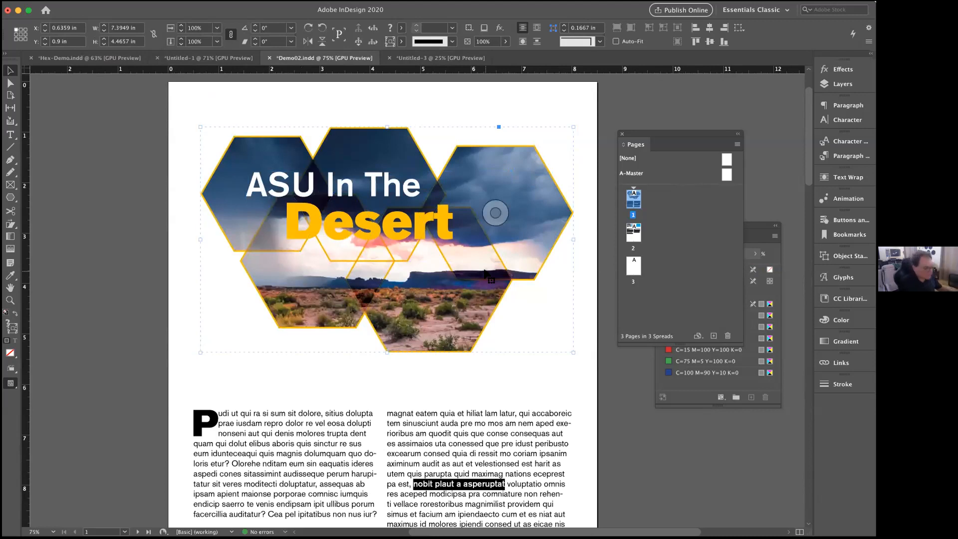
# Copy the "Genecum faccab" paragraph on page 2 into a new text frame in the empty area below the body text.
pyautogui.scroll(-15, 487, 274)
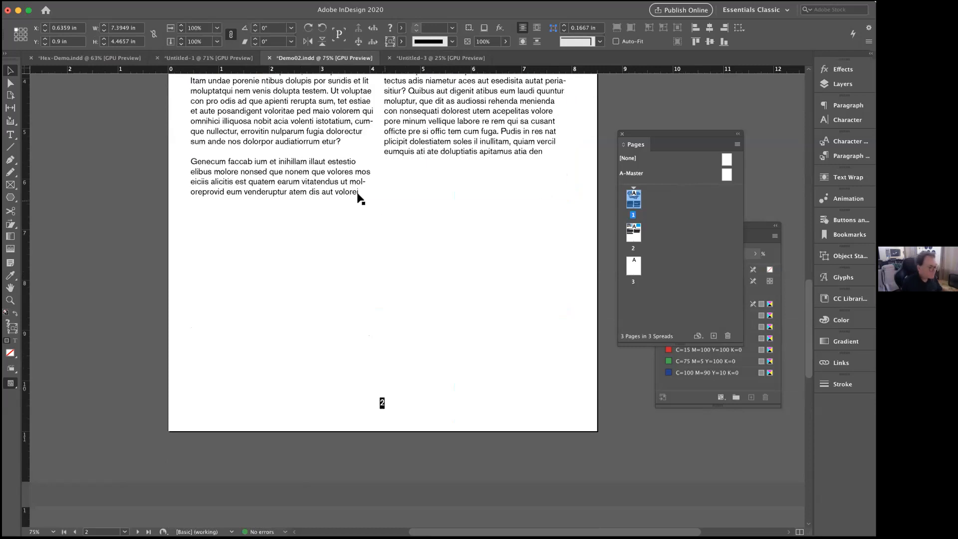
pyautogui.click(360, 199)
pyautogui.moveTo(358, 191); pyautogui.dragTo(190, 161)
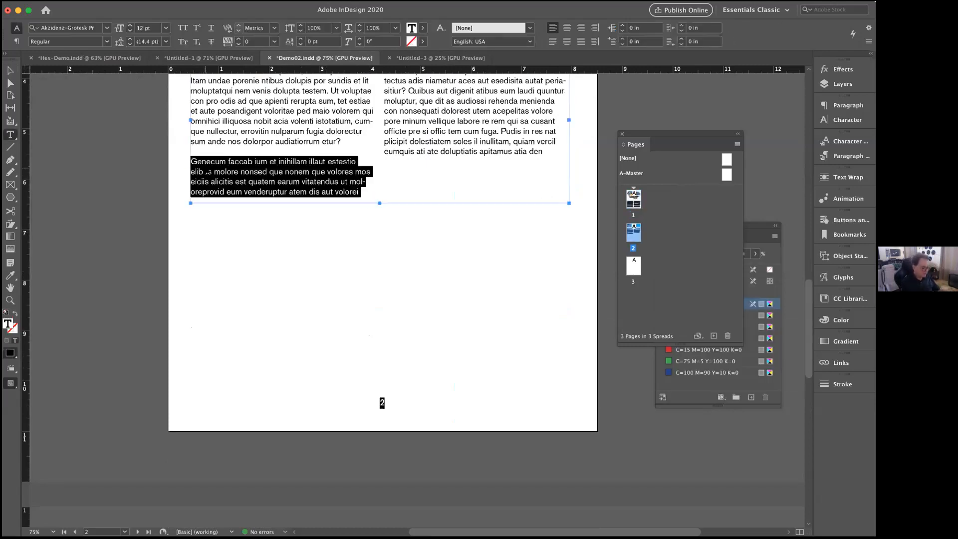
pyautogui.moveTo(320, 261); pyautogui.dragTo(494, 352)
pyautogui.press('cmd+v')
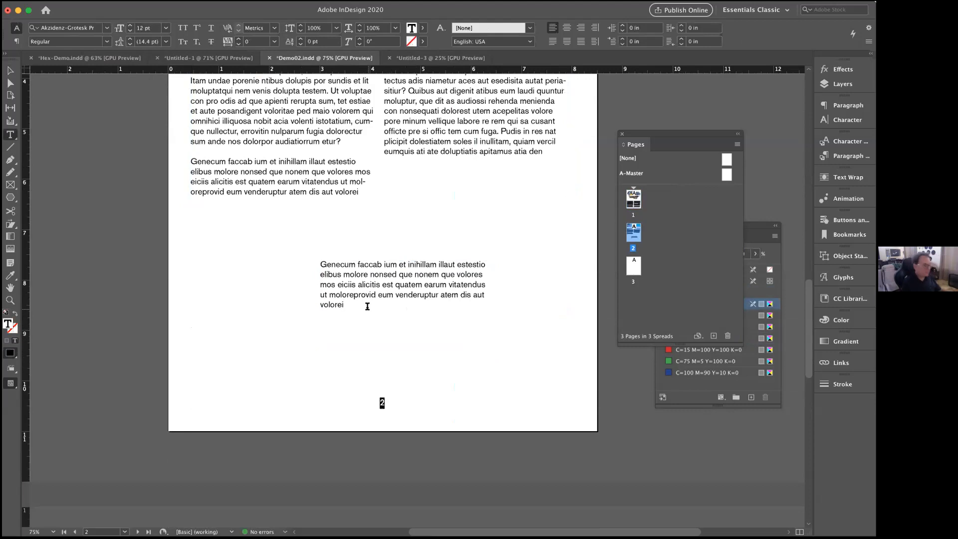
# Apply the Black Hilight character style to "Genecum faccab" in the new text frame.
pyautogui.moveTo(320, 262); pyautogui.dragTo(382, 264)
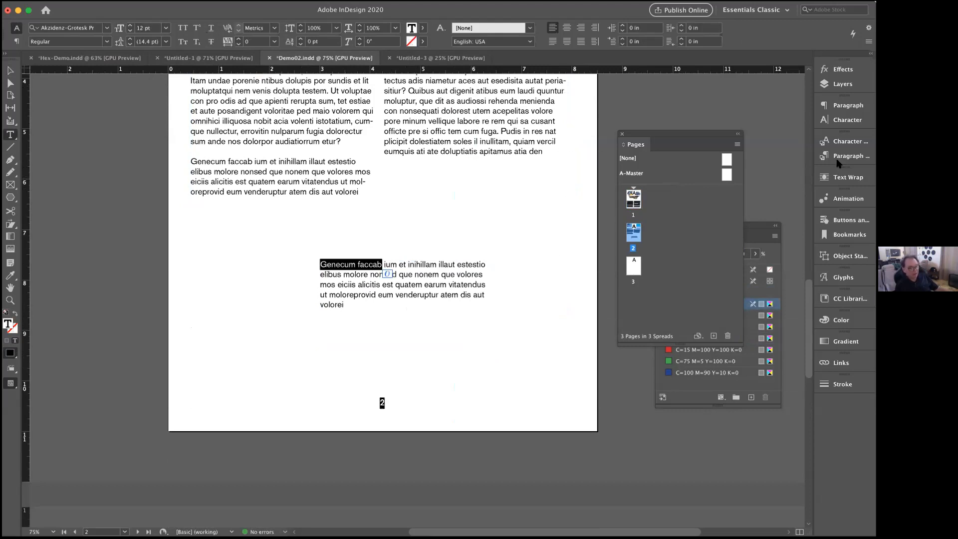
pyautogui.click(843, 141)
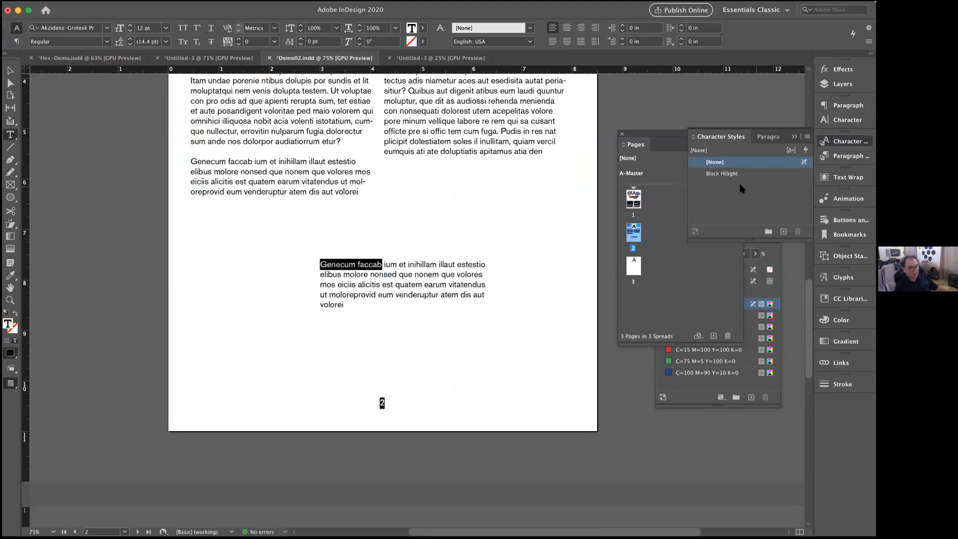
pyautogui.click(714, 173)
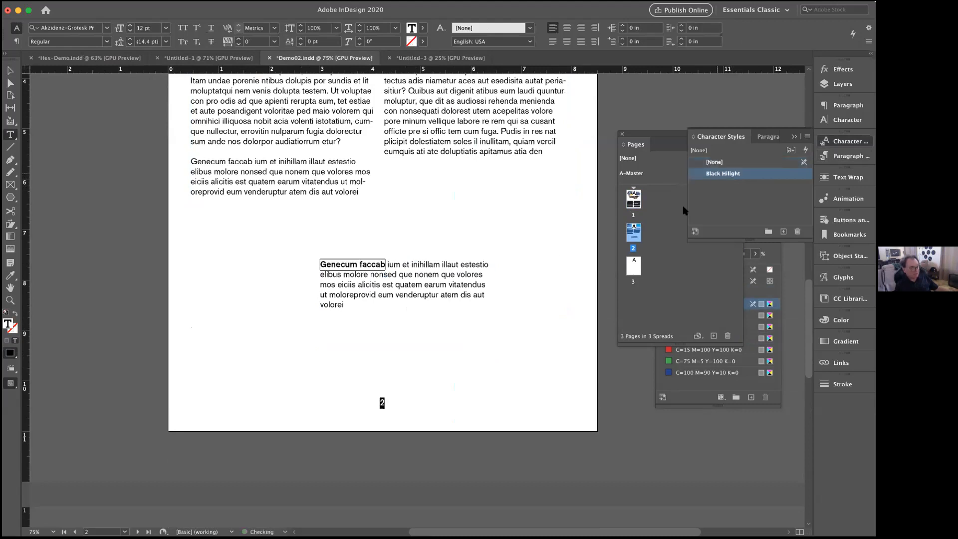
pyautogui.click(398, 276)
# Format "eum venderuptur atem" as 19 pt Medium and insert a paragraph break after "vitatendus".
pyautogui.moveTo(378, 294); pyautogui.dragTo(458, 295)
pyautogui.click(131, 25)
pyautogui.click(131, 26)
pyautogui.click(130, 25)
pyautogui.click(131, 25)
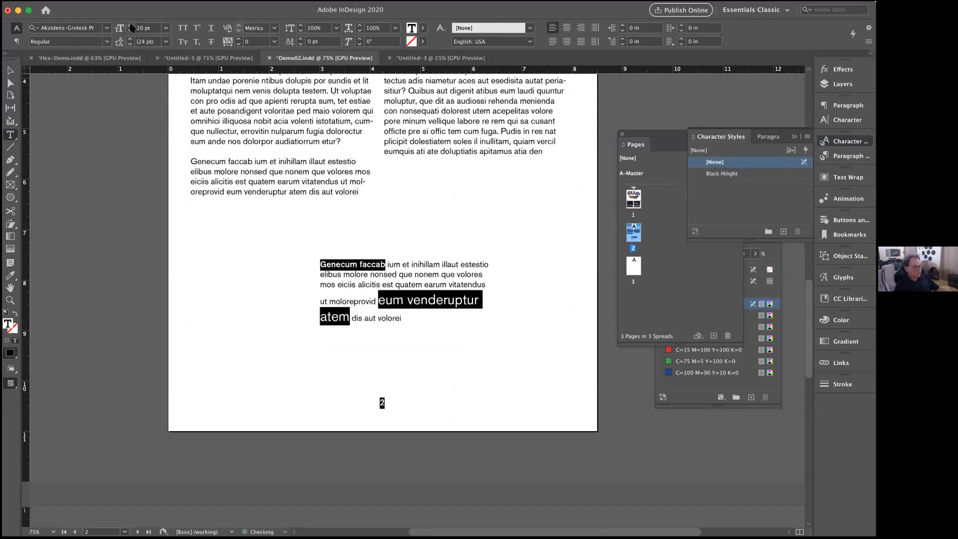
pyautogui.click(131, 29)
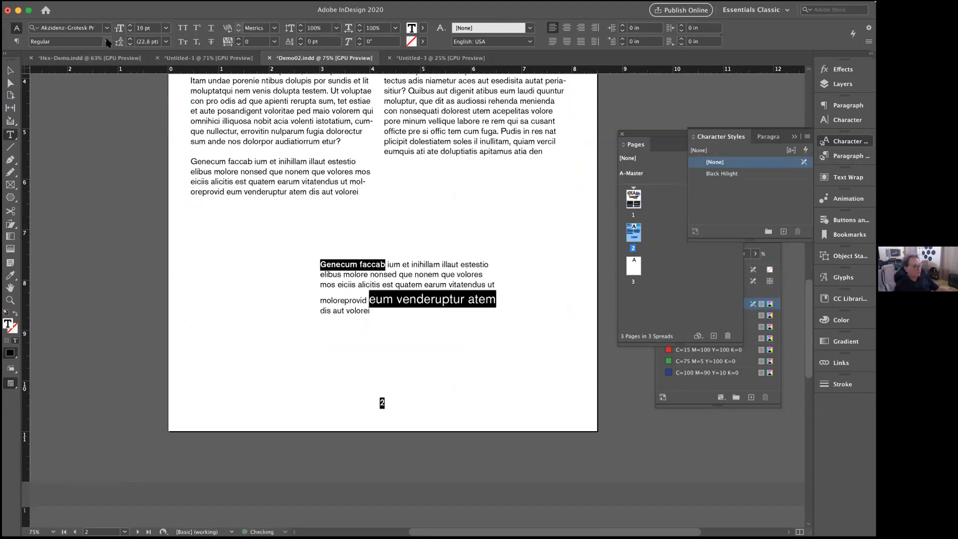
pyautogui.click(106, 41)
pyautogui.click(79, 98)
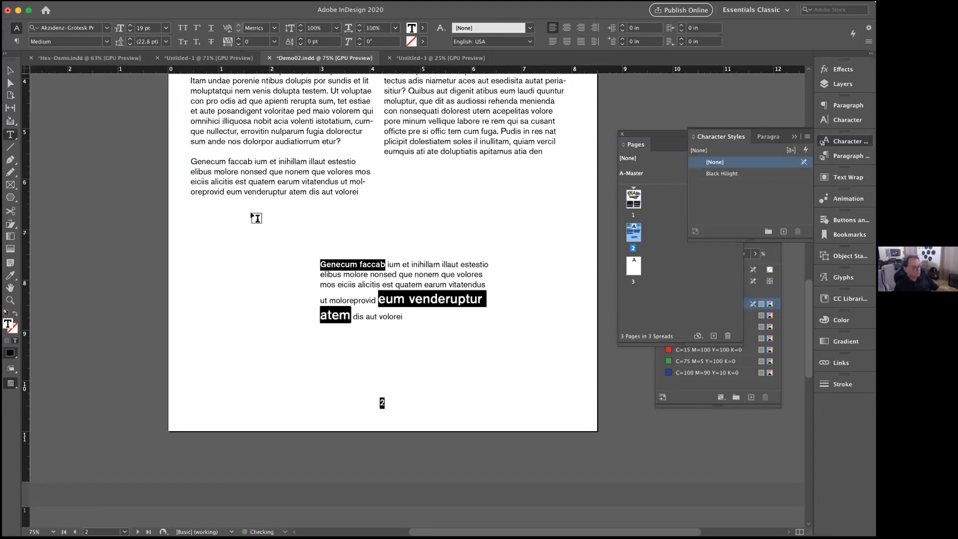
pyautogui.click(484, 282)
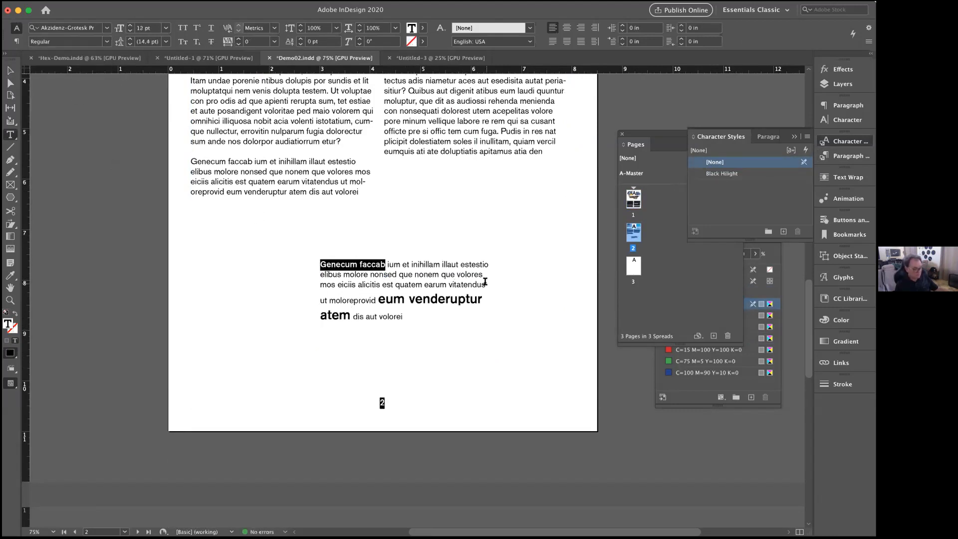
pyautogui.press('Return')
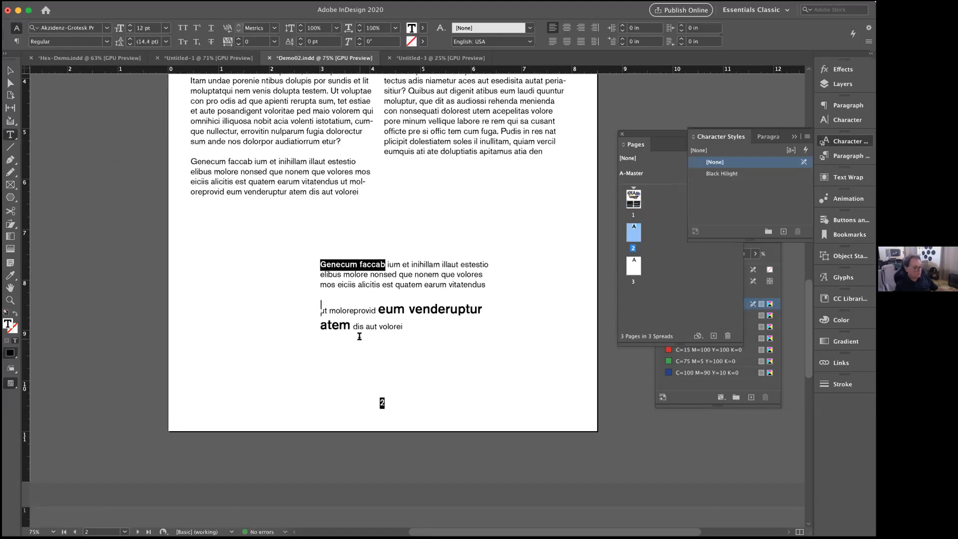
# Format the word "quatem" in the new text frame as 15 pt Bold.
pyautogui.doubleClick(407, 282)
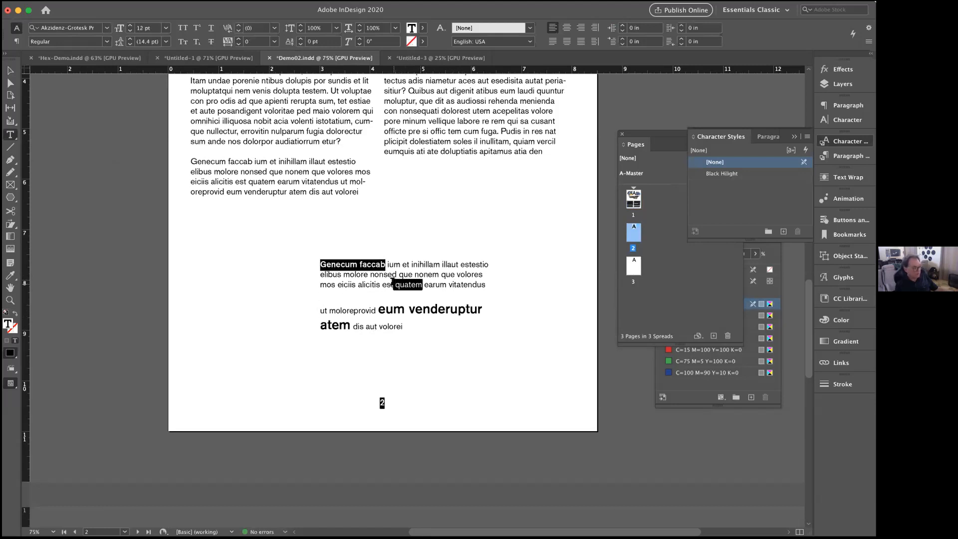
pyautogui.click(106, 41)
pyautogui.click(84, 118)
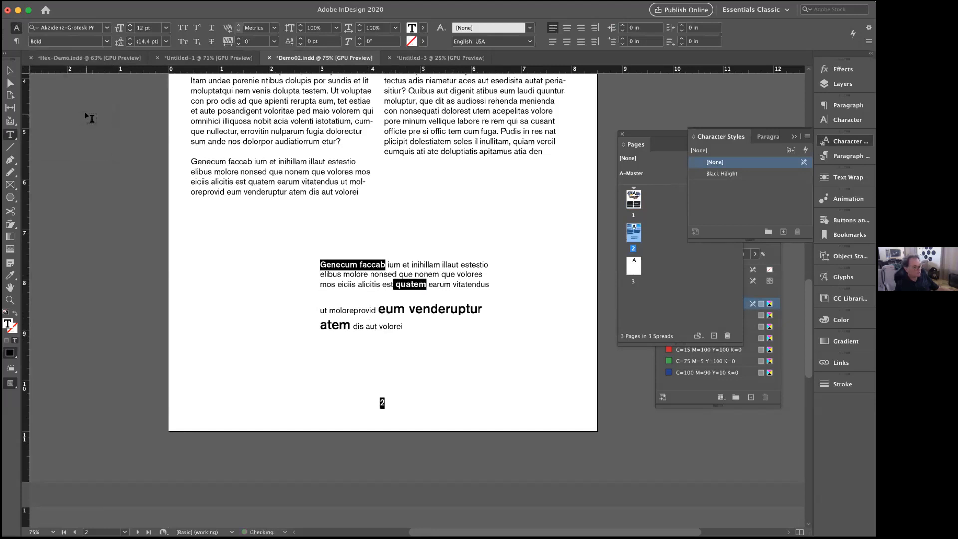
pyautogui.click(130, 26)
pyautogui.click(130, 26)
pyautogui.click(131, 25)
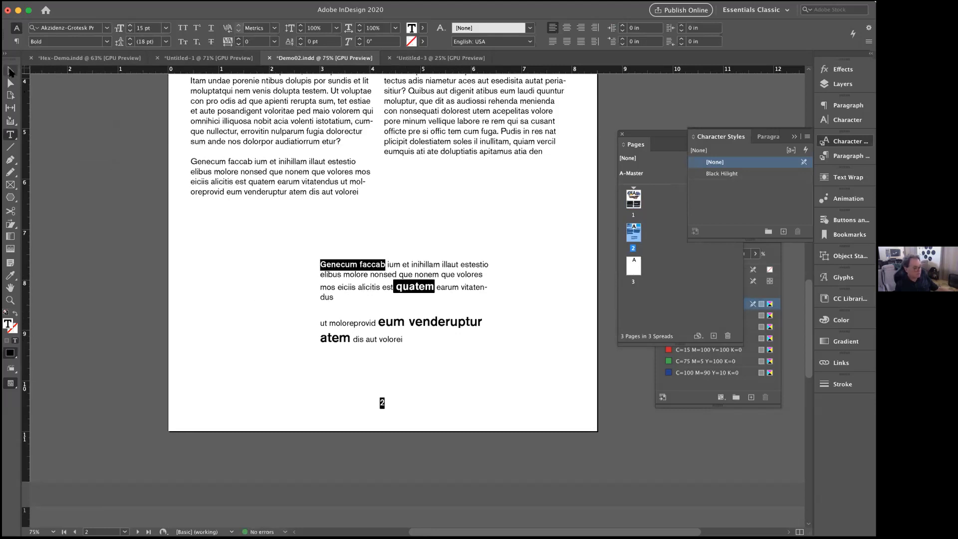
# Widen the new text frame to about 4.06 in and move it to about X 0.44 in, Y 6.98 in, under the body text.
pyautogui.click(10, 70)
pyautogui.moveTo(493, 306); pyautogui.dragTo(524, 311)
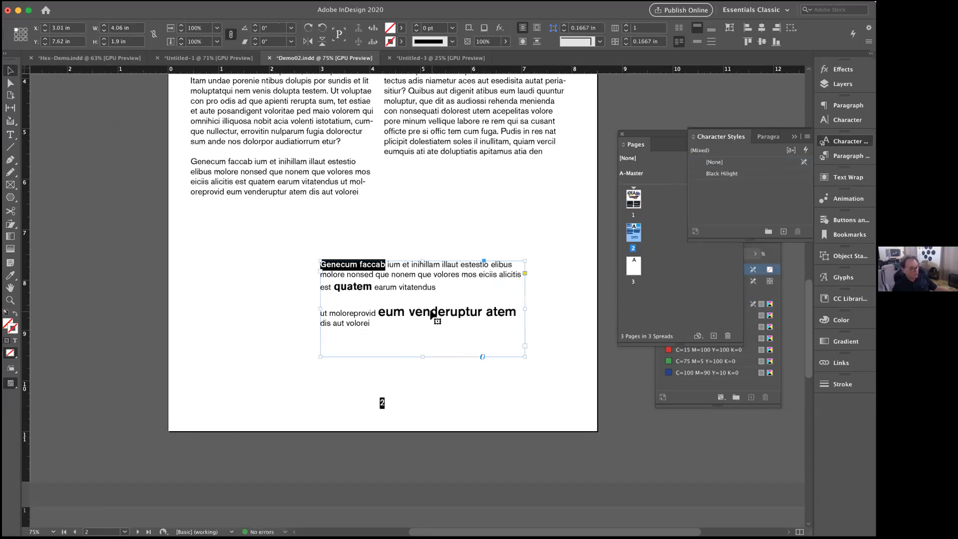
pyautogui.moveTo(433, 314); pyautogui.dragTo(298, 276)
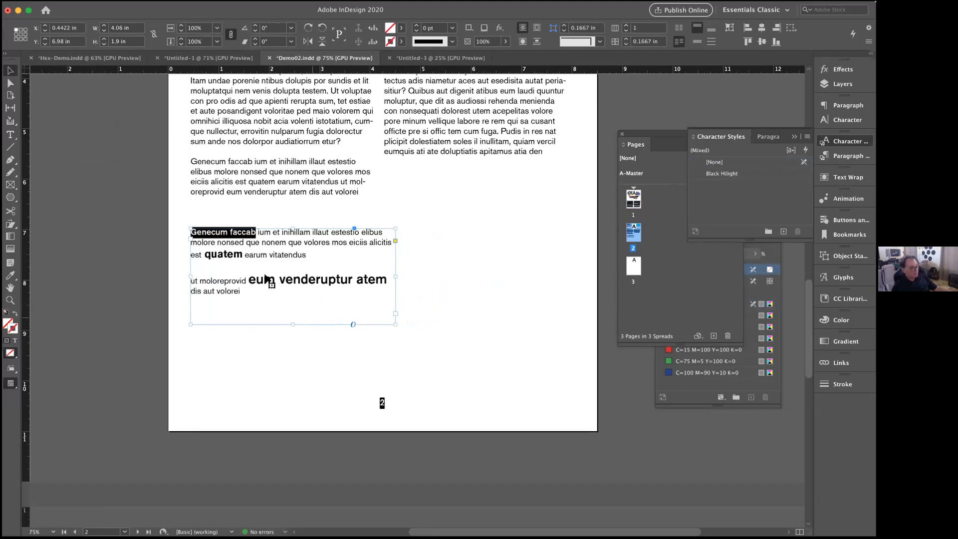
# Compare the character formatting of "quatem" with the regular text around it in the lower text frame.
pyautogui.doubleClick(222, 233)
pyautogui.moveTo(189, 228); pyautogui.dragTo(314, 231)
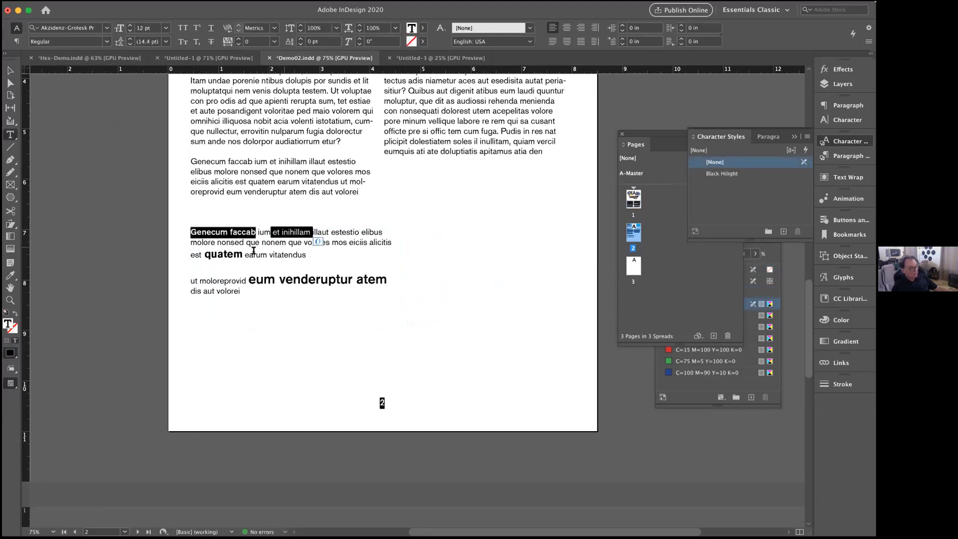
pyautogui.moveTo(203, 253); pyautogui.dragTo(243, 255)
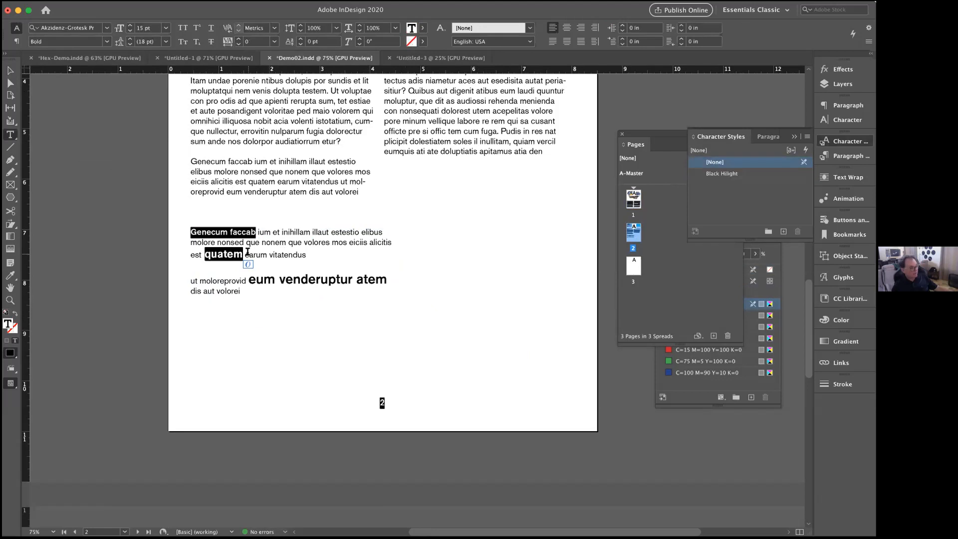
pyautogui.moveTo(249, 255); pyautogui.dragTo(267, 255)
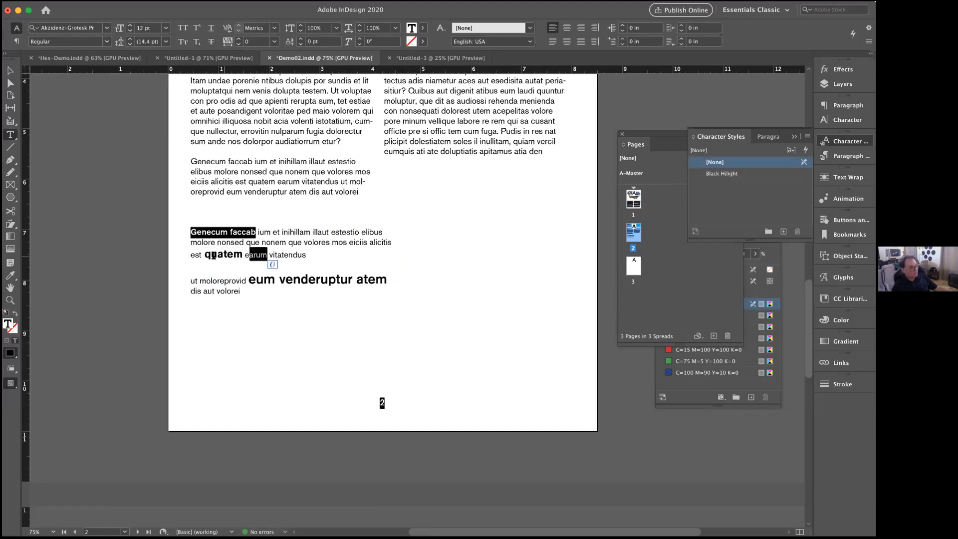
pyautogui.moveTo(205, 253); pyautogui.dragTo(243, 254)
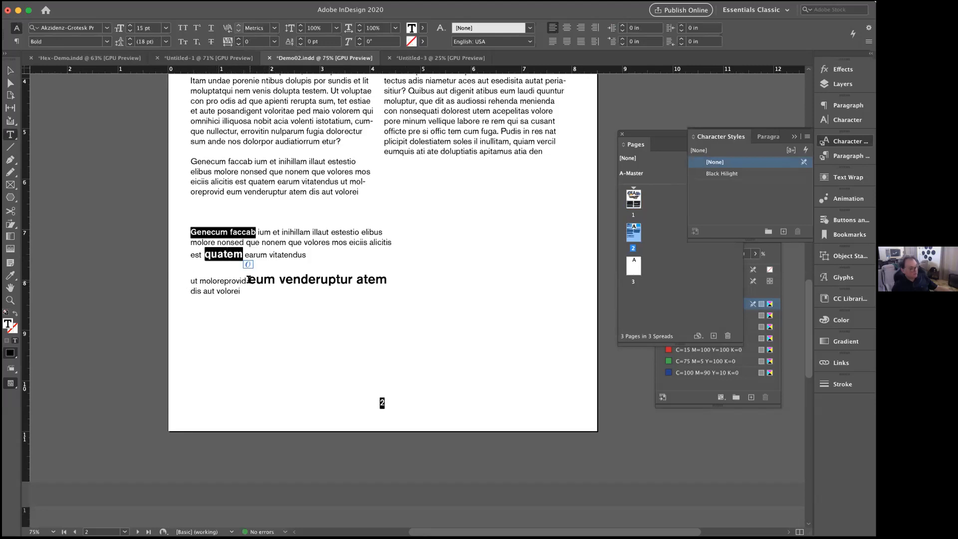
pyautogui.click(9, 74)
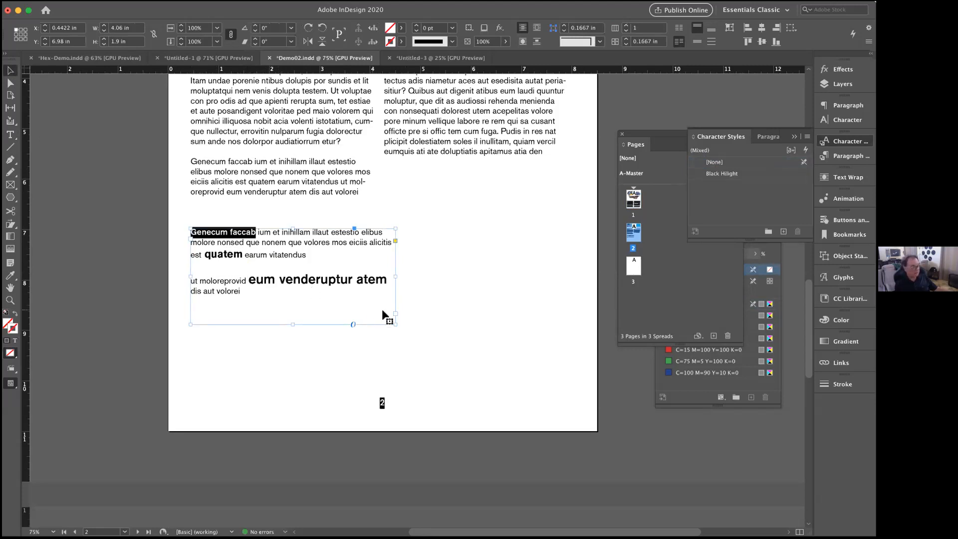
# Scale the lower text frame together with its text to about 4.99 by 2.34 in, placed at about X 0.39 in, Y 6.96 in.
pyautogui.moveTo(394, 323); pyautogui.dragTo(417, 334)
pyautogui.moveTo(325, 282); pyautogui.dragTo(353, 294)
pyautogui.doubleClick(327, 243)
pyautogui.hotkey('shift', 'Left')
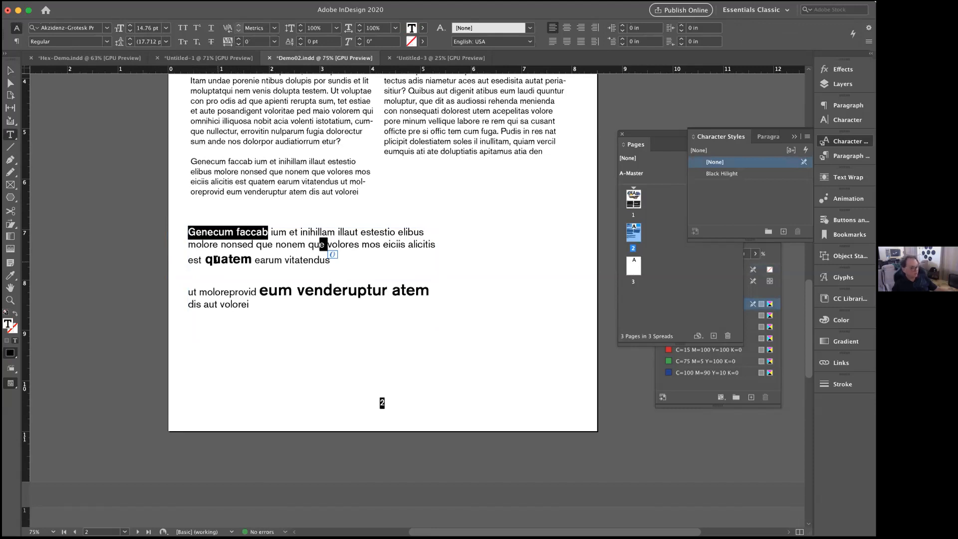
pyautogui.click(278, 255)
pyautogui.click(9, 73)
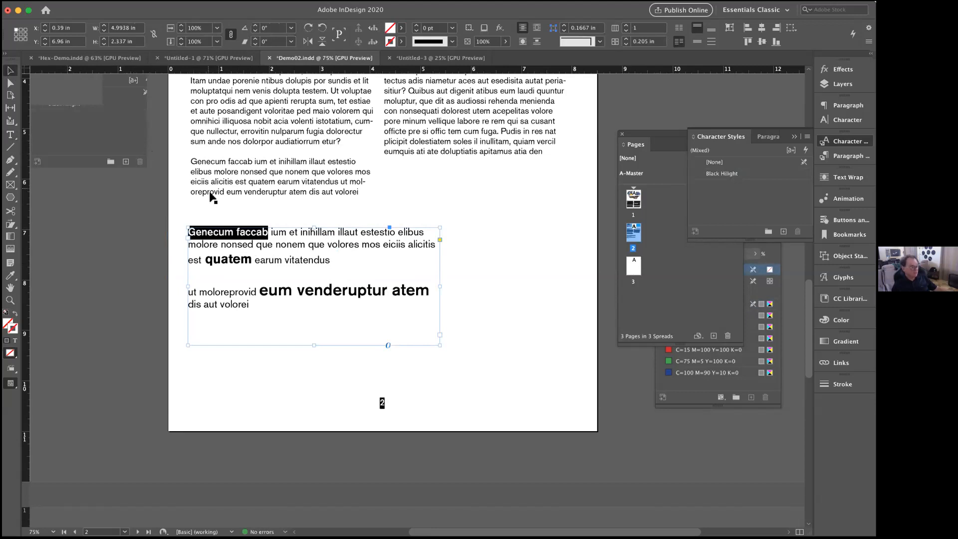
pyautogui.click(226, 209)
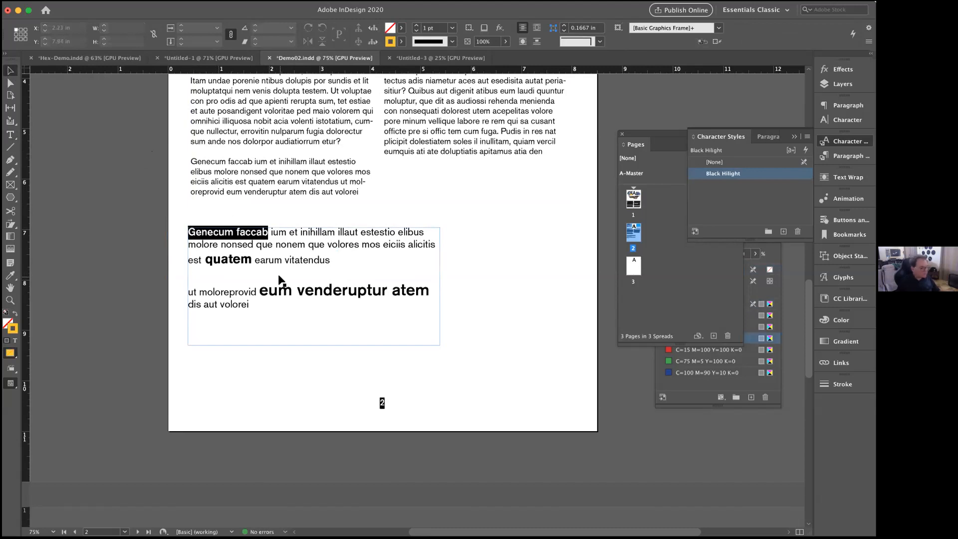
# Resize only the lower text frame to about 5.04 by 1.98 in and move it to about X 0.375 in, Y 6.84 in.
pyautogui.click(286, 293)
pyautogui.moveTo(440, 290)
pyautogui.mouseDown()
pyautogui.moveTo(369, 284)
pyautogui.moveTo(438, 287)
pyautogui.mouseUp()
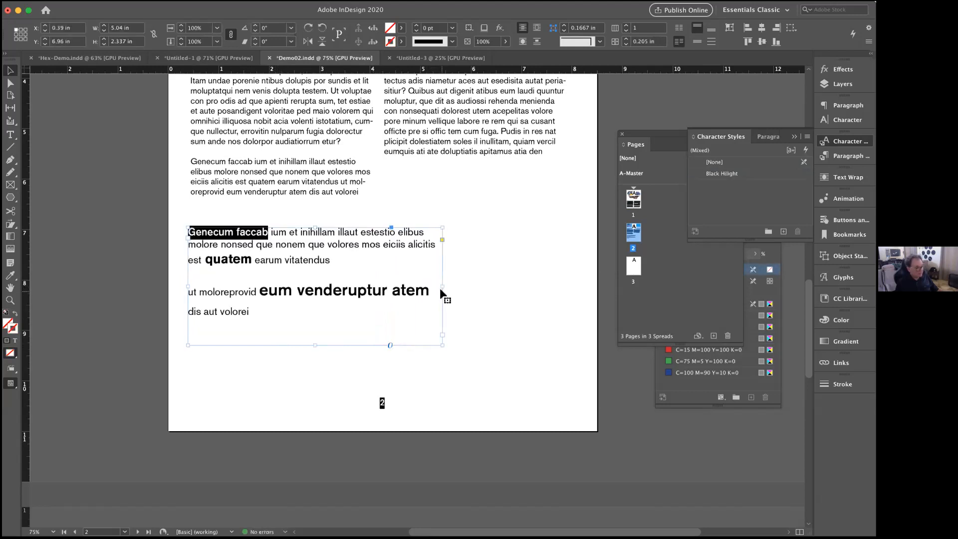
pyautogui.moveTo(315, 344); pyautogui.dragTo(314, 324)
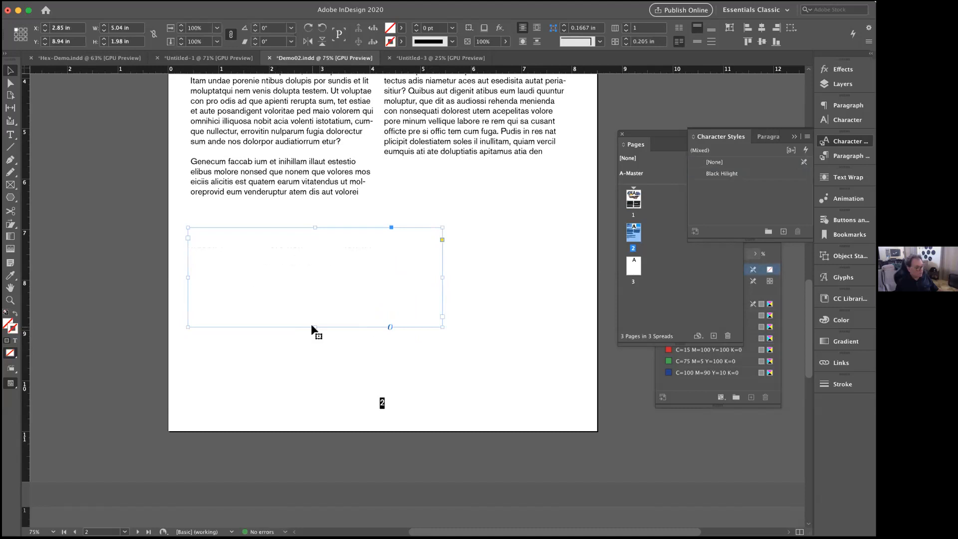
pyautogui.moveTo(348, 295); pyautogui.dragTo(348, 289)
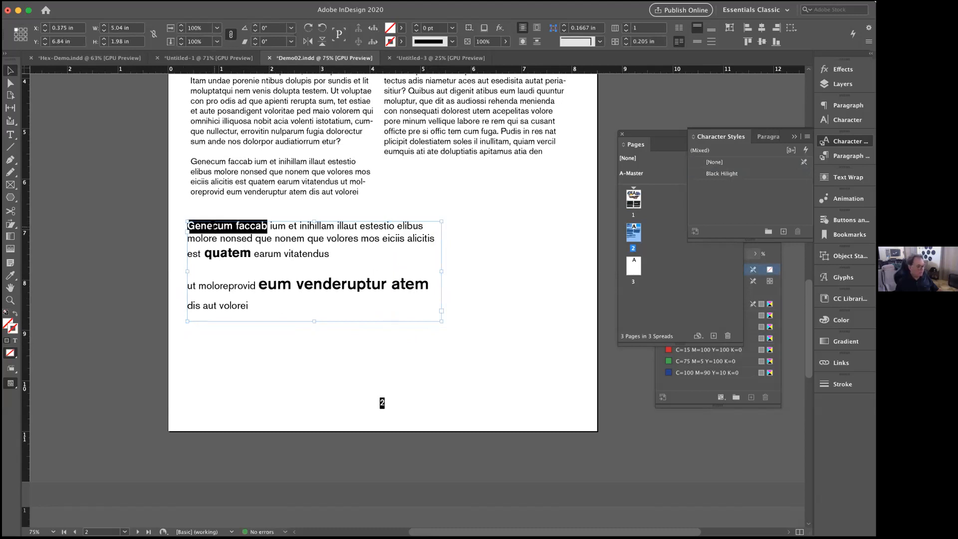
pyautogui.doubleClick(213, 226)
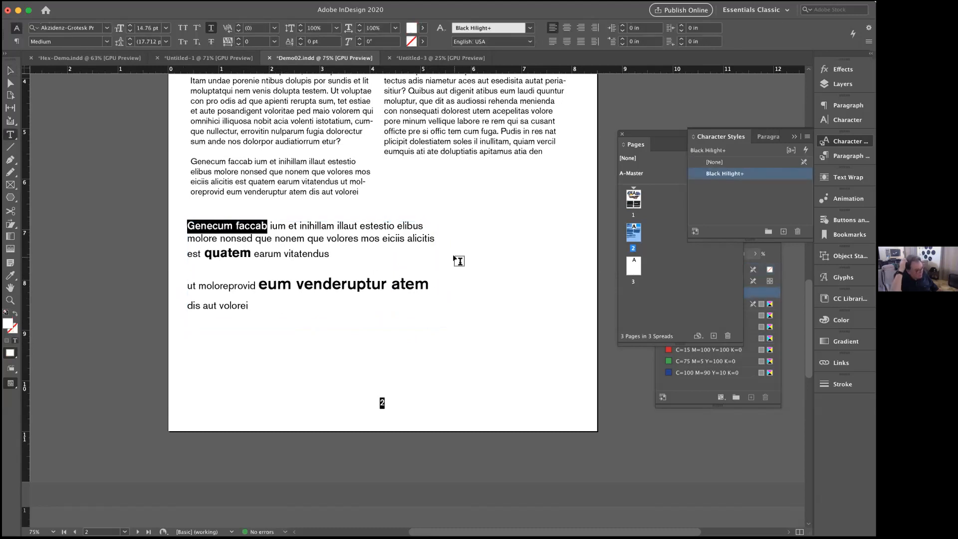
# Create a 48 pt "L" without underline in a new text frame about 1.18 by 1.24 in, beside the lower text.
pyautogui.moveTo(482, 256); pyautogui.dragTo(541, 317)
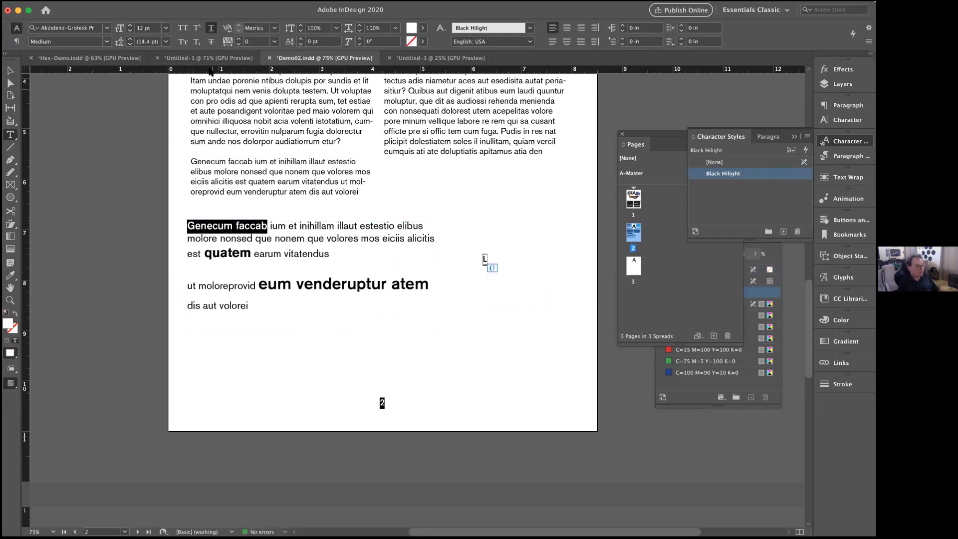
pyautogui.press('super+shift+u')
pyautogui.click(164, 28)
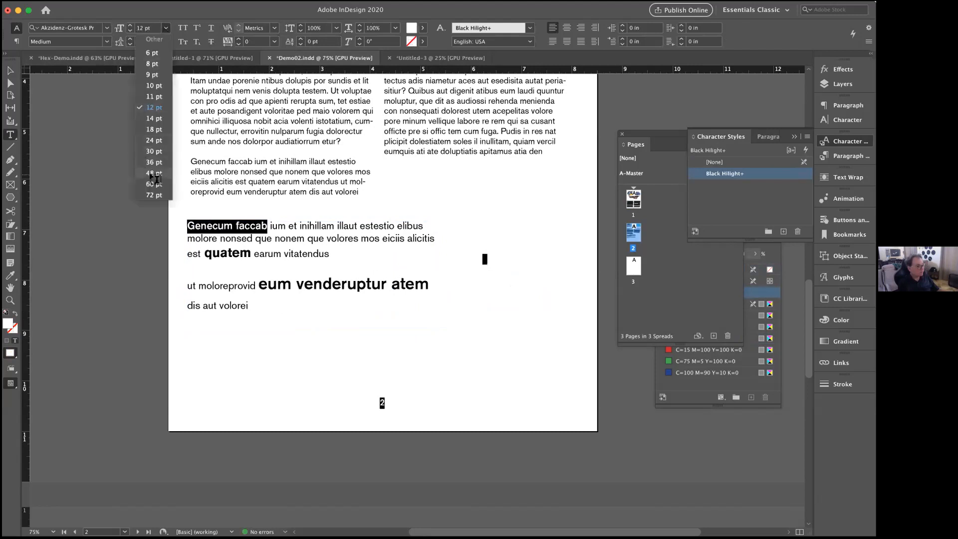
pyautogui.click(155, 180)
# Color the letter "L" with the red swatch C=15 M=100 Y=100 K=0.
pyautogui.click(11, 71)
pyautogui.doubleClick(489, 267)
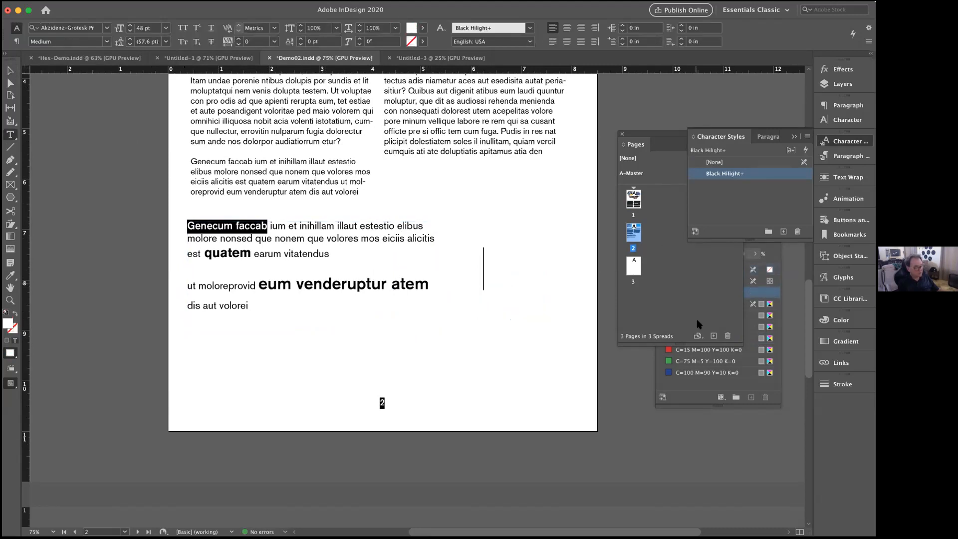
pyautogui.click(669, 350)
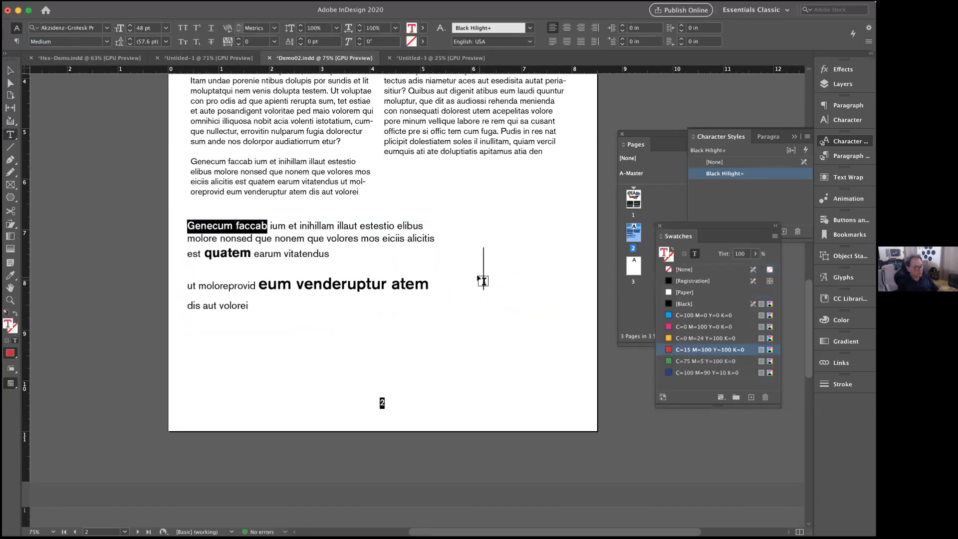
pyautogui.moveTo(481, 274); pyautogui.dragTo(542, 280)
pyautogui.click(670, 350)
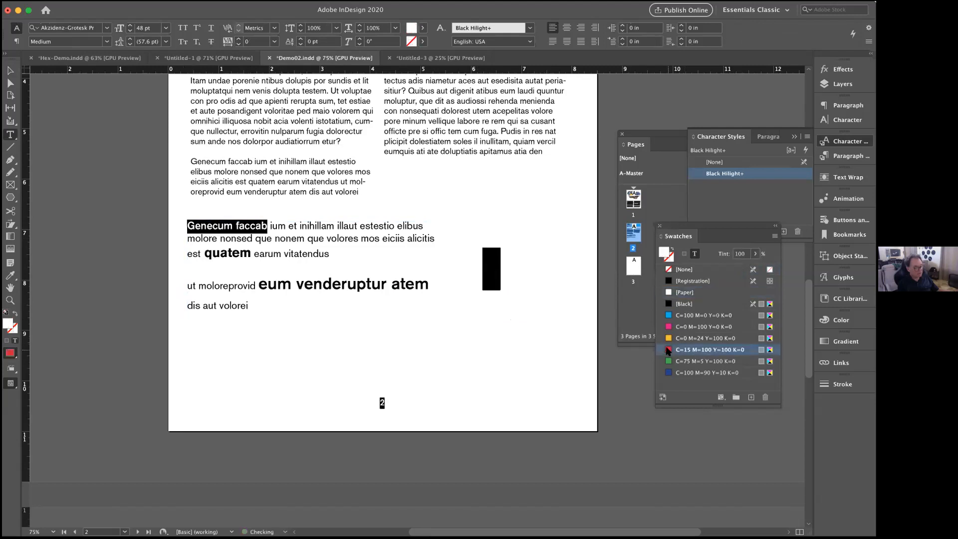
pyautogui.click(500, 279)
pyautogui.press('Escape')
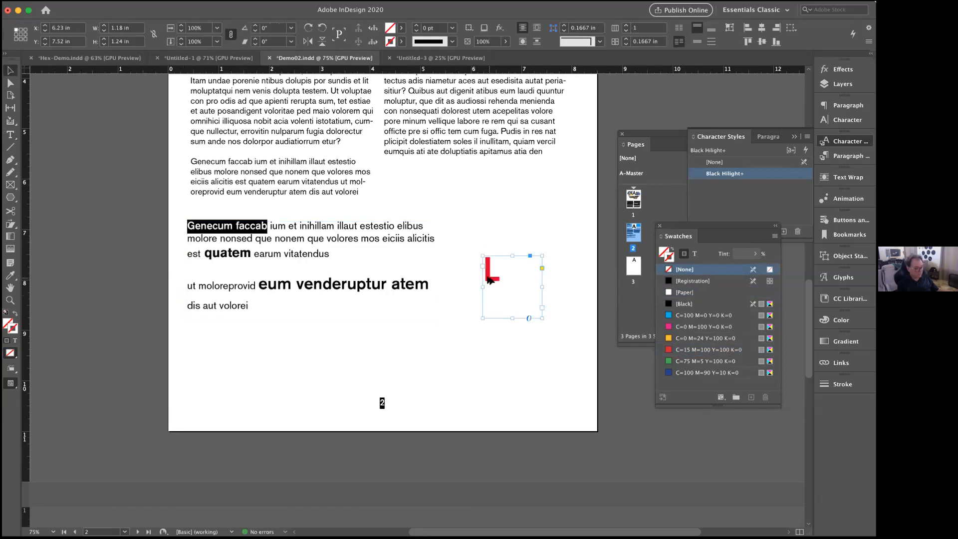
# Duplicate the "L" frame to about X 6.82 in, Y 8 in and change the copy's letter to "J".
pyautogui.moveTo(490, 281); pyautogui.dragTo(519, 300)
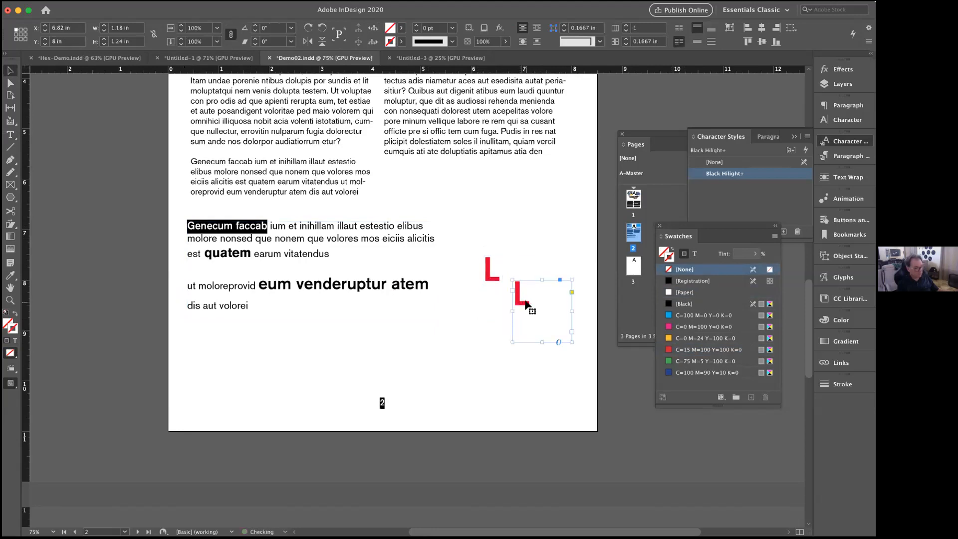
pyautogui.doubleClick(527, 300)
pyautogui.doubleClick(527, 300)
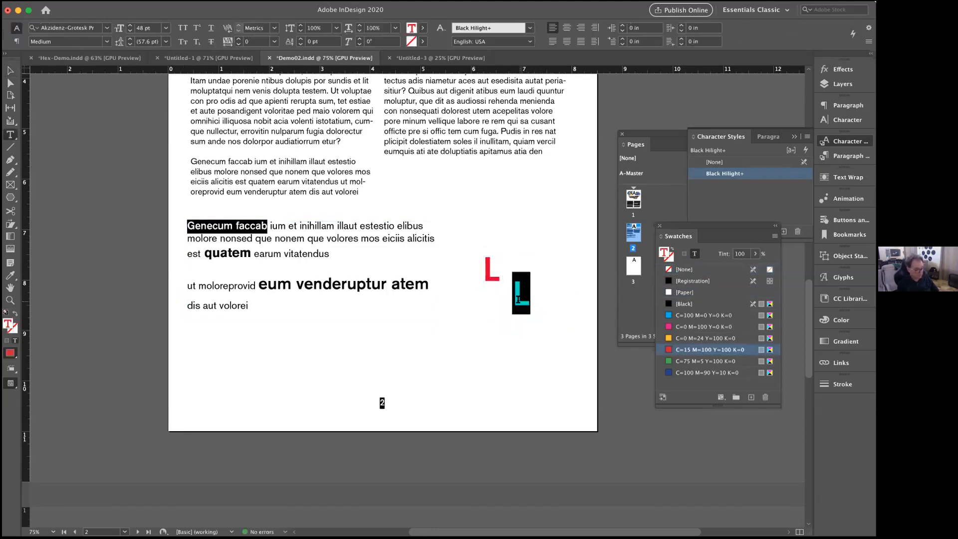
pyautogui.write('J')
# Duplicate the "J" frame to about X 7.29 in, Y 8.47 in and change the copy's letter to "H".
pyautogui.moveTo(518, 302); pyautogui.dragTo(541, 325)
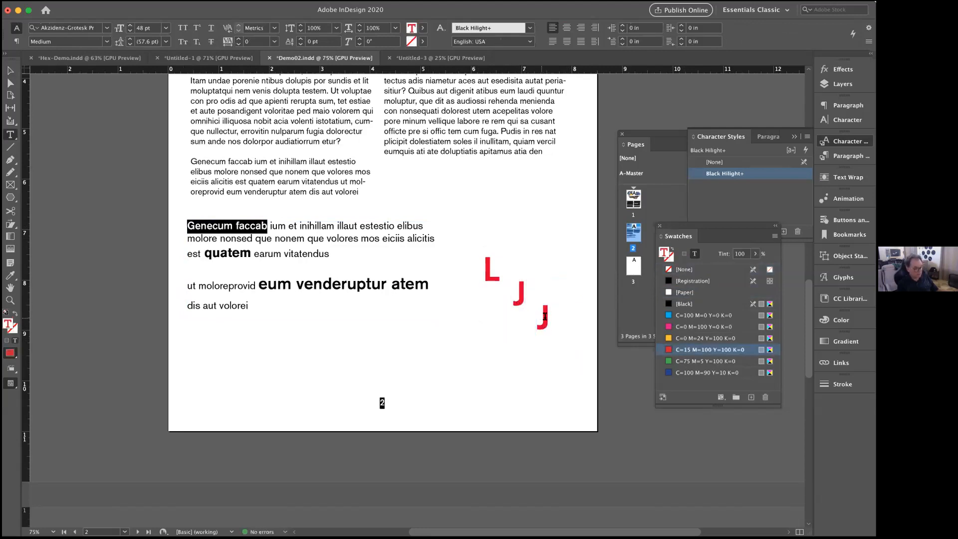
pyautogui.doubleClick(542, 318)
pyautogui.write('H')
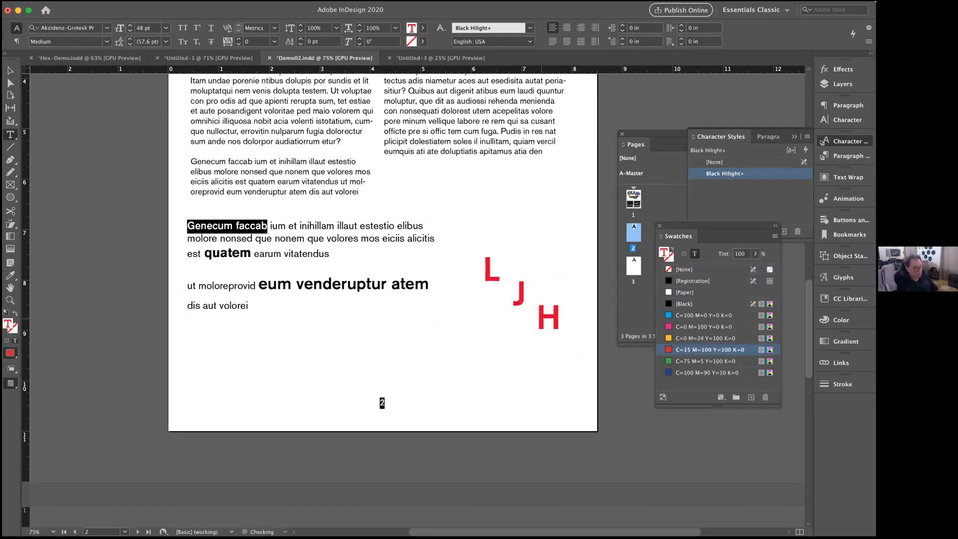
pyautogui.click(8, 74)
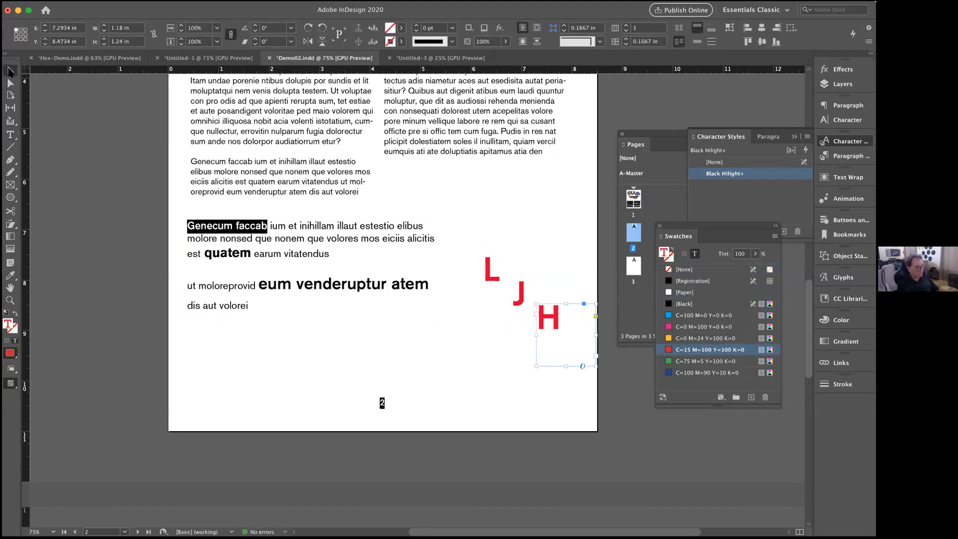
# Shrink the text frames around their letters, to about 0.59 by 0.64 in for "L" and 0.65 by 0.72 in for "H".
pyautogui.click(495, 284)
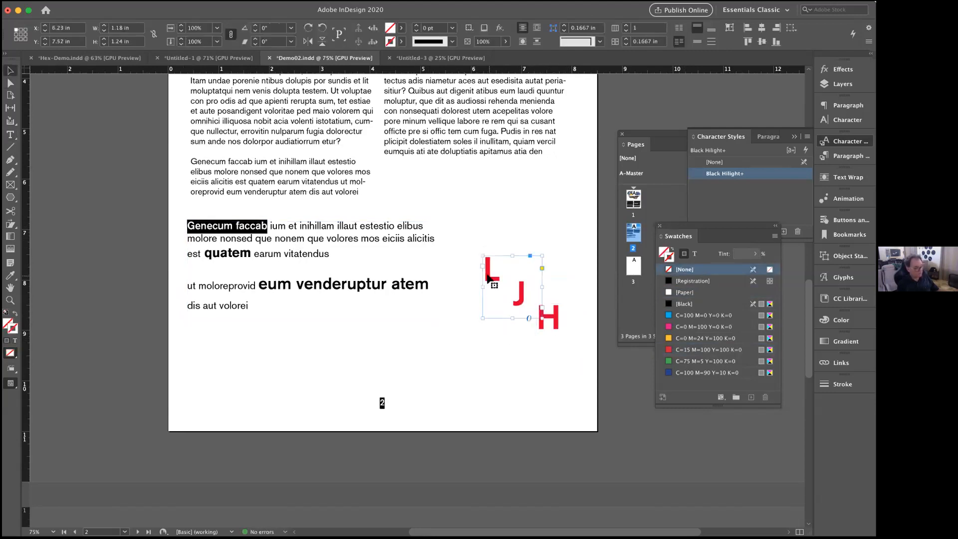
pyautogui.moveTo(537, 315)
pyautogui.mouseDown()
pyautogui.moveTo(523, 289)
pyautogui.moveTo(531, 287)
pyautogui.moveTo(521, 304)
pyautogui.moveTo(555, 336)
pyautogui.moveTo(536, 316)
pyautogui.mouseUp()
pyautogui.click(551, 327)
pyautogui.moveTo(594, 365); pyautogui.dragTo(565, 337)
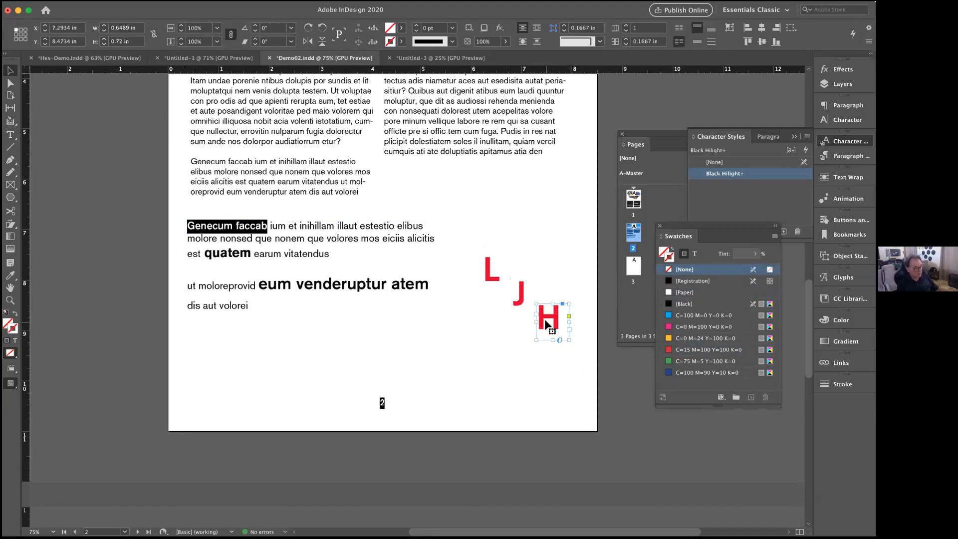
# Convert the "L" to outlines and enlarge it to about 0.84 by 1.44 in, at about X 6.57 in, Y 6.48 in.
pyautogui.click(486, 282)
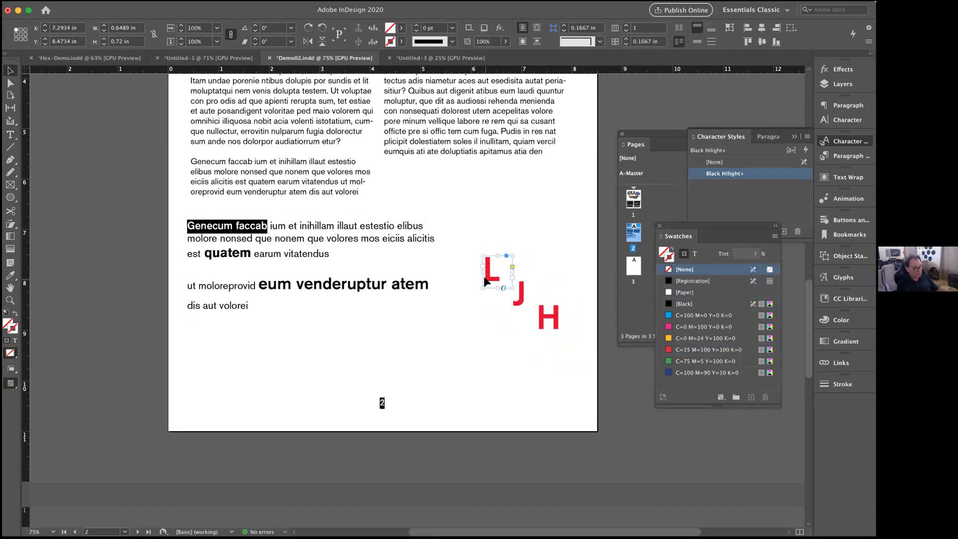
pyautogui.click(163, 7)
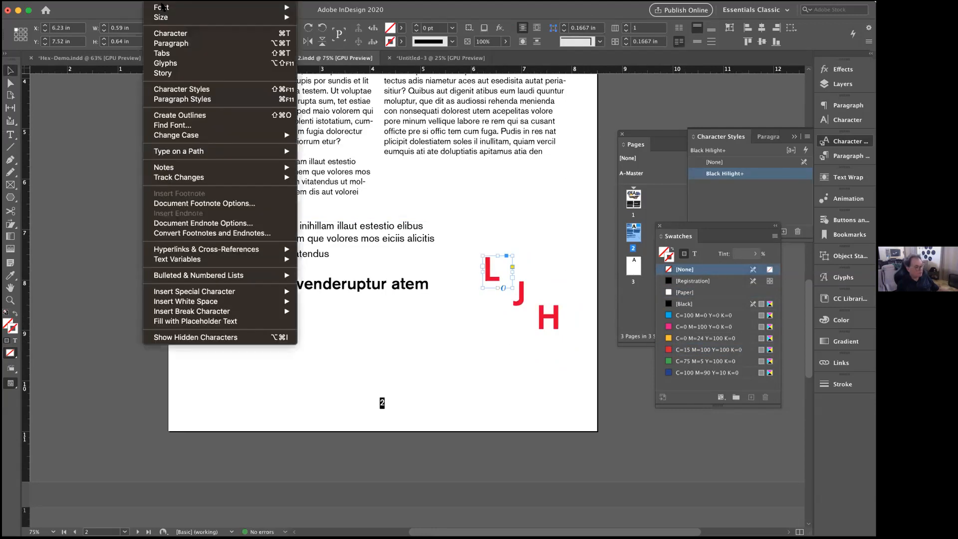
pyautogui.click(173, 114)
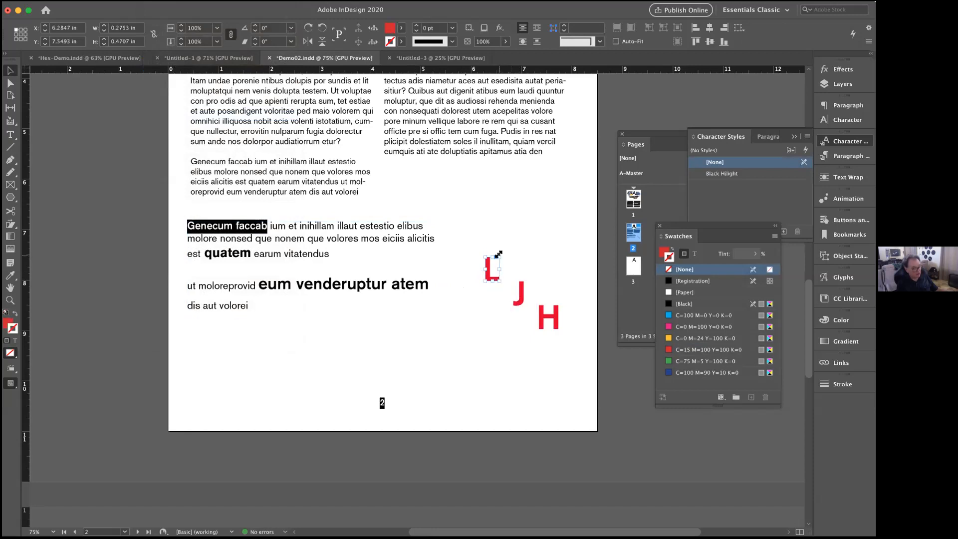
pyautogui.moveTo(499, 254); pyautogui.dragTo(508, 224)
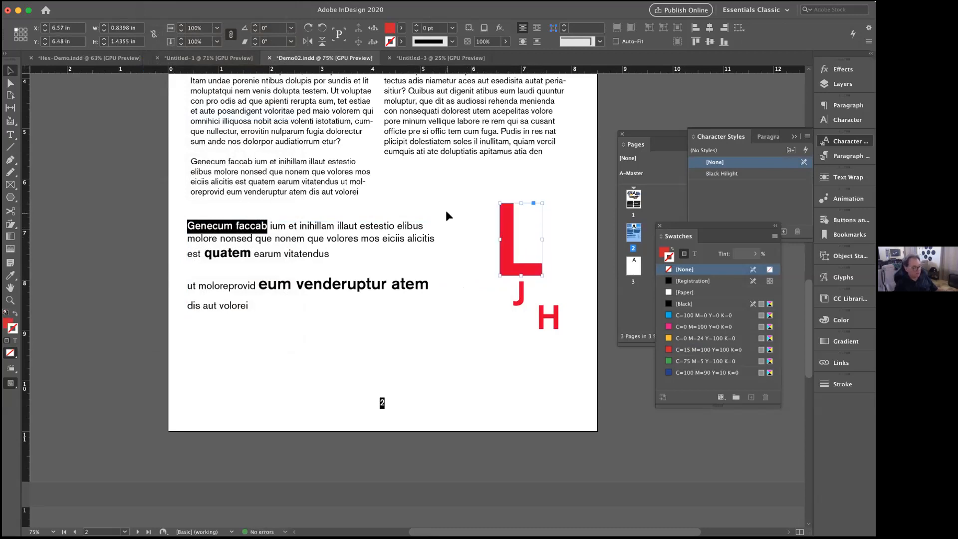
# Shift the upper-right anchor point of the outlined L's foot to the right, giving the foot a slanted end.
pyautogui.click(9, 82)
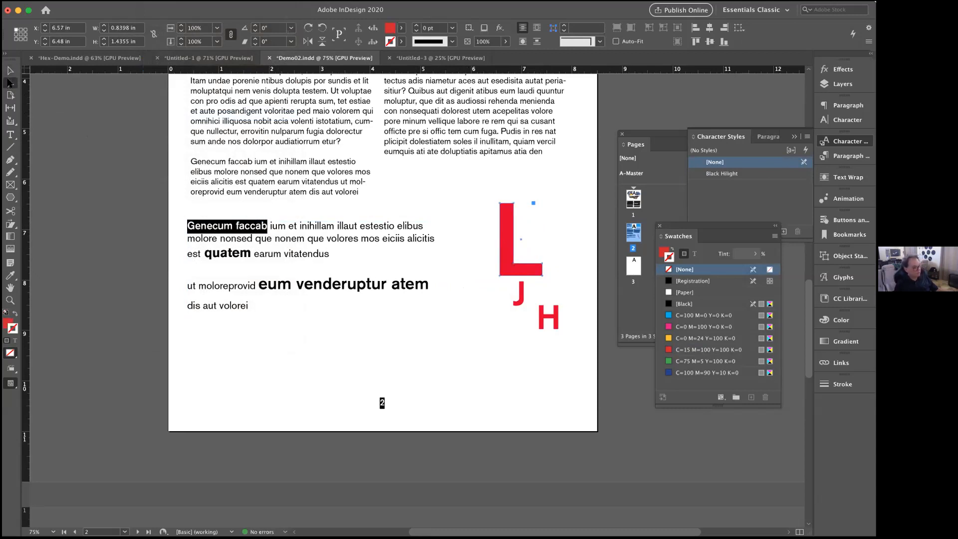
pyautogui.press('super+equal')
pyautogui.press('super+equal')
pyautogui.press('super+equal')
pyautogui.press('super+equal')
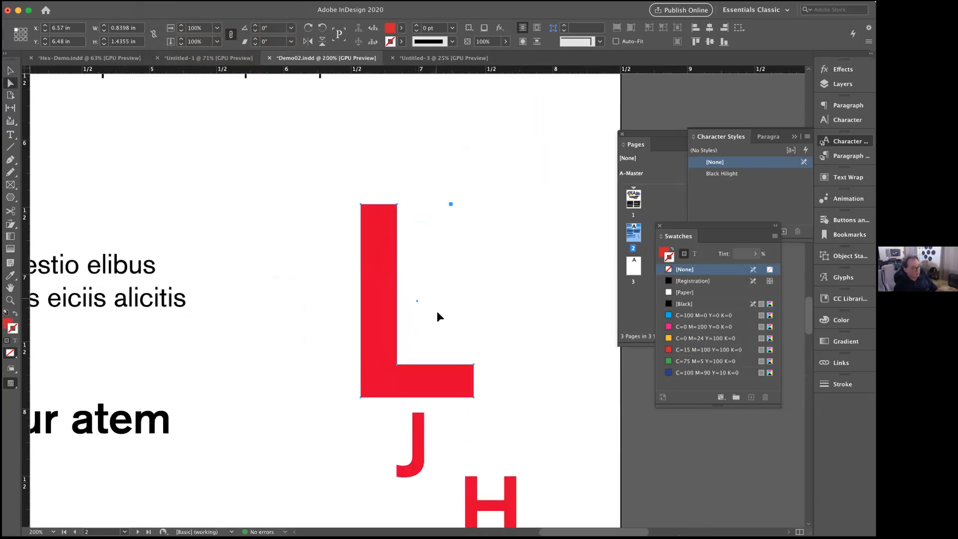
pyautogui.click(483, 360)
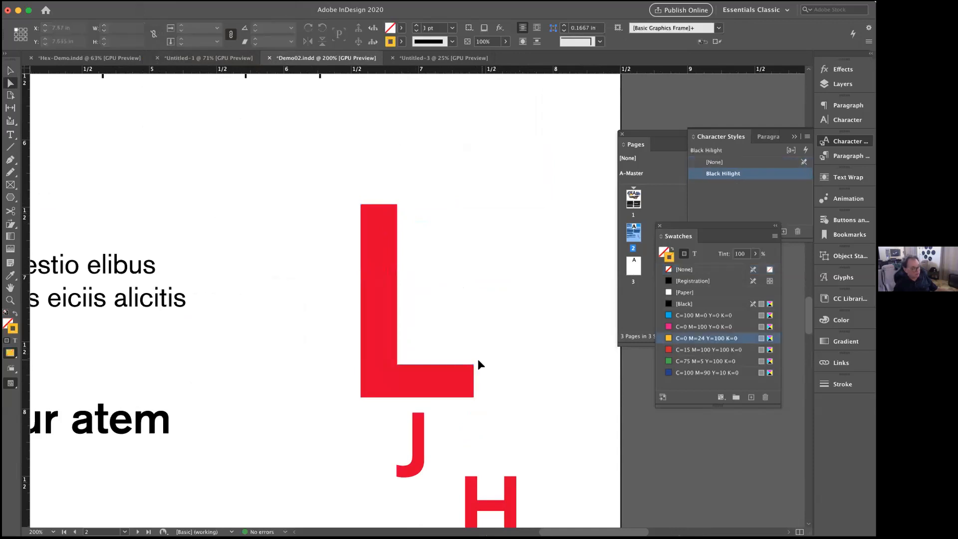
pyautogui.click(468, 370)
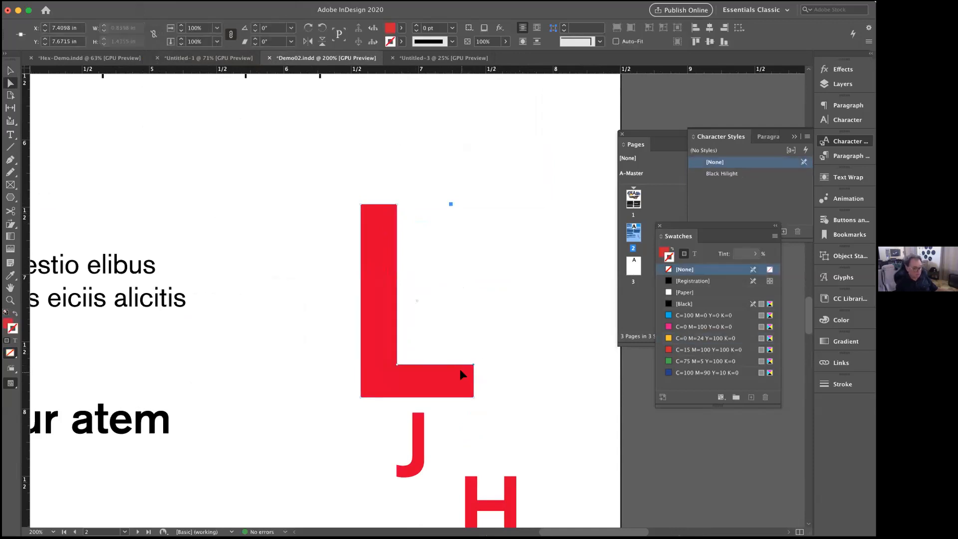
pyautogui.press('Right')
pyautogui.press('Right')
pyautogui.press('Right')
pyautogui.press('Right')
pyautogui.press('Right')
pyautogui.press('Right')
pyautogui.press('Right')
pyautogui.press('Right')
pyautogui.press('Right')
pyautogui.press('Right')
pyautogui.press('Right')
pyautogui.press('Right')
pyautogui.press('Right')
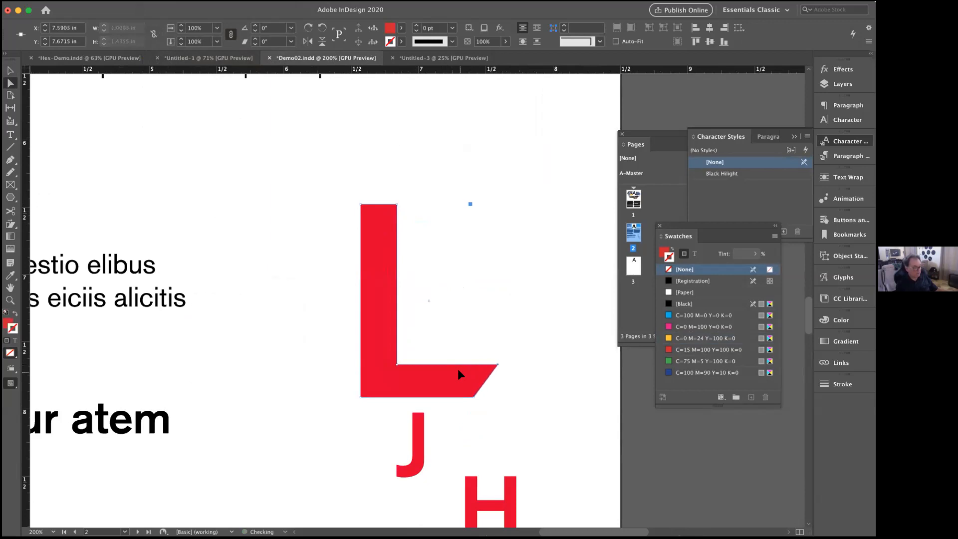
pyautogui.press('Right')
pyautogui.press('Right')
# Raise the upper-right anchor point of the outlined L's stem so that its top edge slants.
pyautogui.click(396, 204)
pyautogui.press('Up')
pyautogui.press('Up')
pyautogui.press('Up')
pyautogui.press('Up')
pyautogui.press('Up')
pyautogui.press('Up')
pyautogui.press('Up')
pyautogui.press('Up')
pyautogui.press('Up')
pyautogui.press('Up')
pyautogui.press('Up')
pyautogui.press('Up')
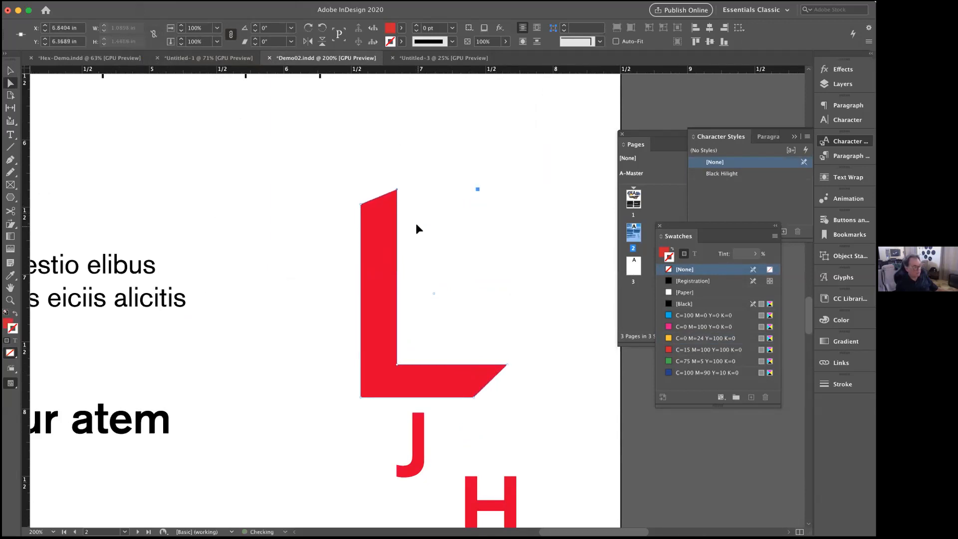
# Raise the upper-right point of the outlined L's stem further for a steeper slant, making the letter about 1.67 in tall.
pyautogui.press('Up')
pyautogui.press('Up')
pyautogui.press('Up')
pyautogui.press('Up')
pyautogui.press('Up')
pyautogui.click(9, 70)
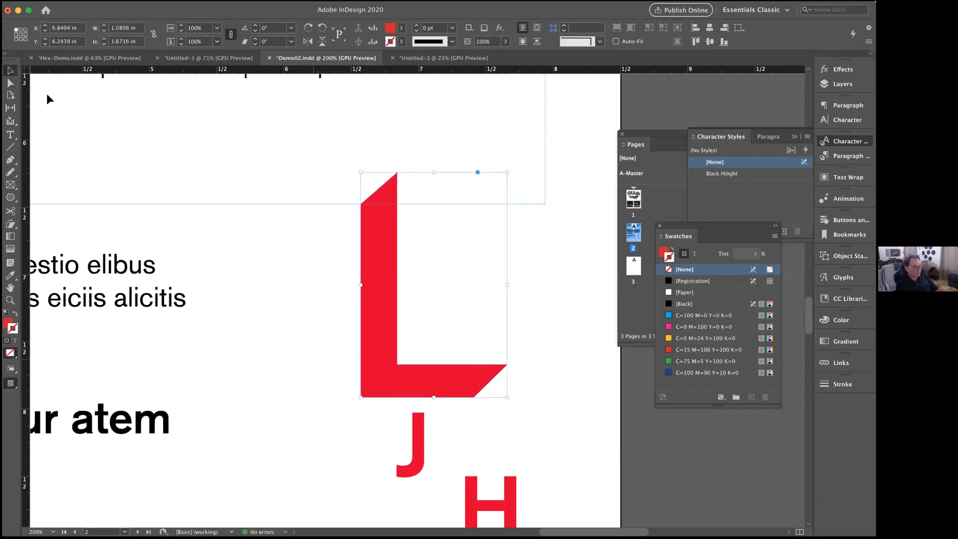
# Enlarge the "J" frame to about 0.84 by 1.28 in and position it over the L's foot, at about X 6.83 in, Y 7.33 in.
pyautogui.click(419, 427)
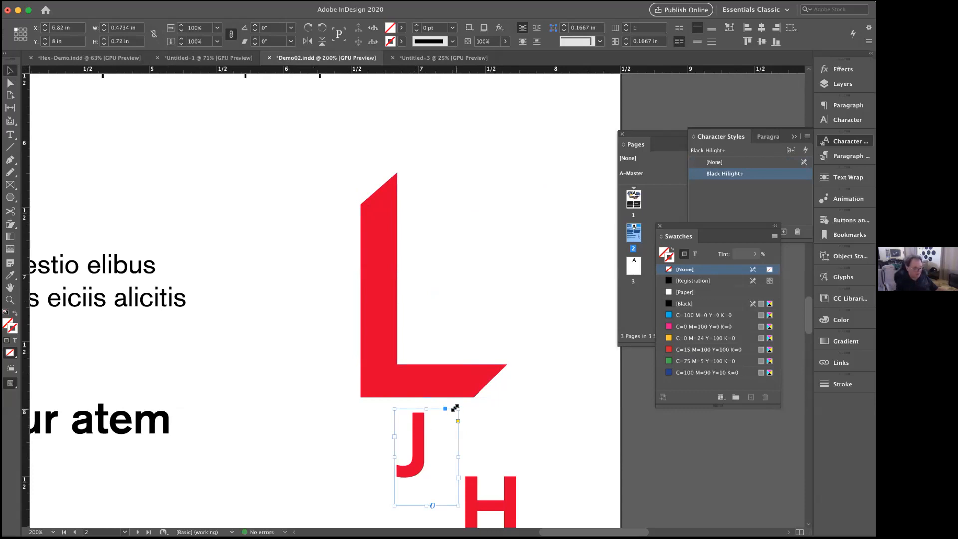
pyautogui.moveTo(454, 408); pyautogui.dragTo(506, 333)
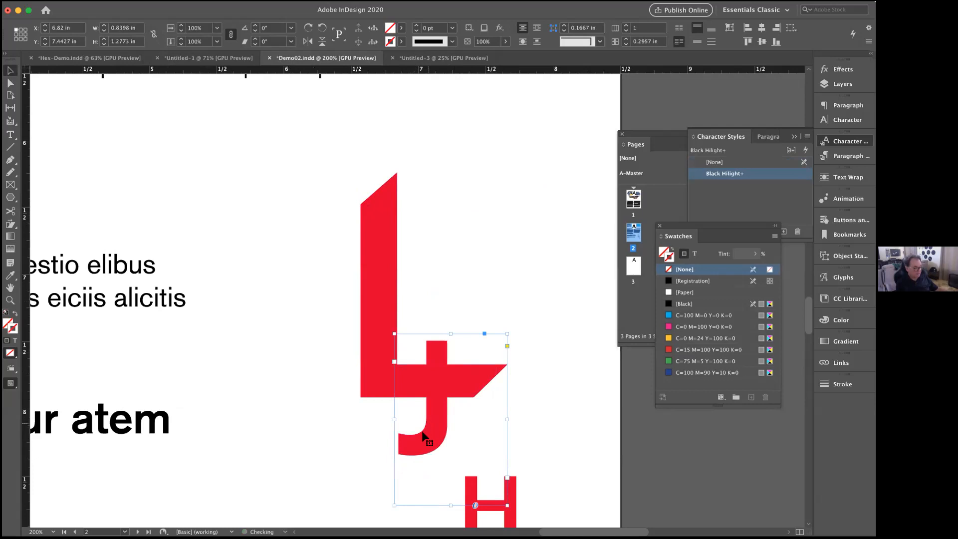
pyautogui.moveTo(426, 423); pyautogui.dragTo(426, 419)
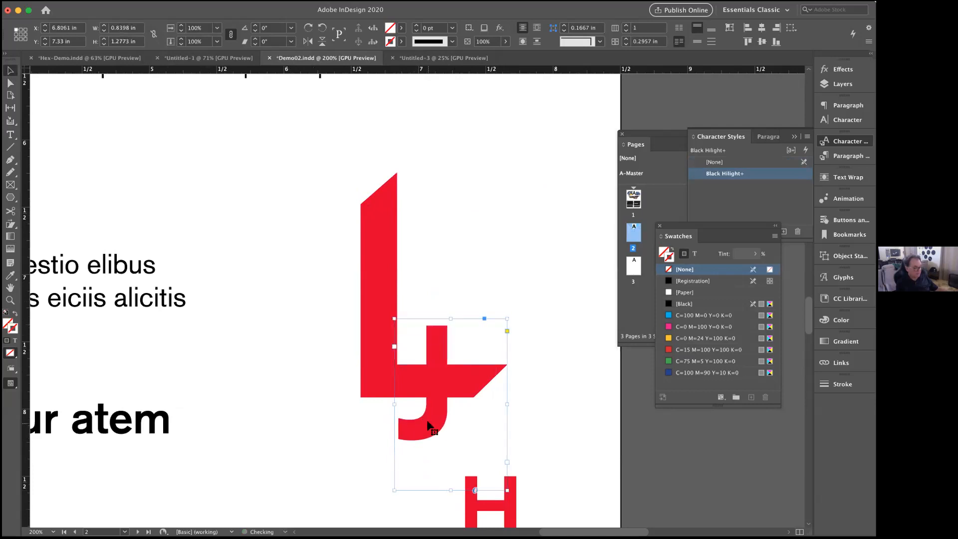
# Convert the "J" to outlines and raise its stem's upper-right anchor point to about Y 7.26 in, slanting the top edge.
pyautogui.click(182, 5)
pyautogui.moveTo(150, 5)
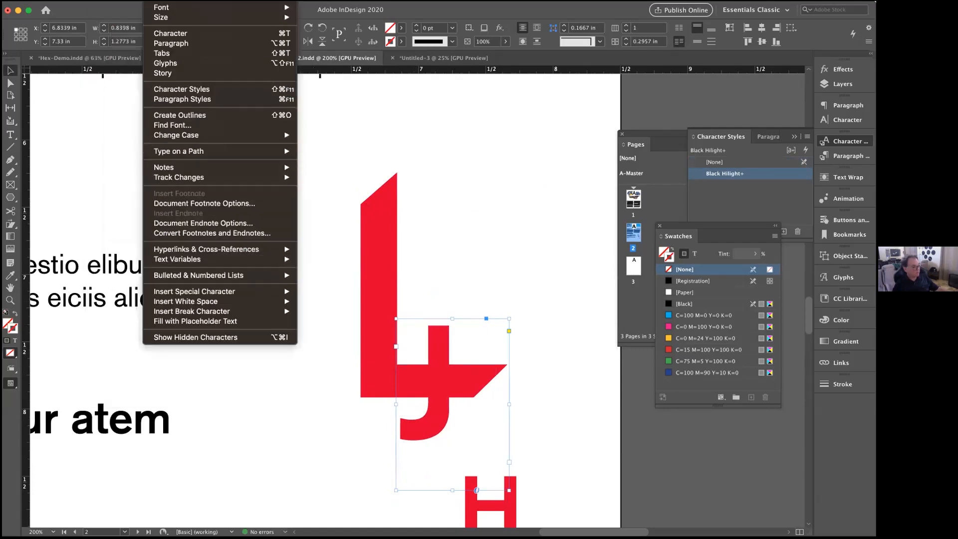
pyautogui.moveTo(169, 275)
pyautogui.click(180, 116)
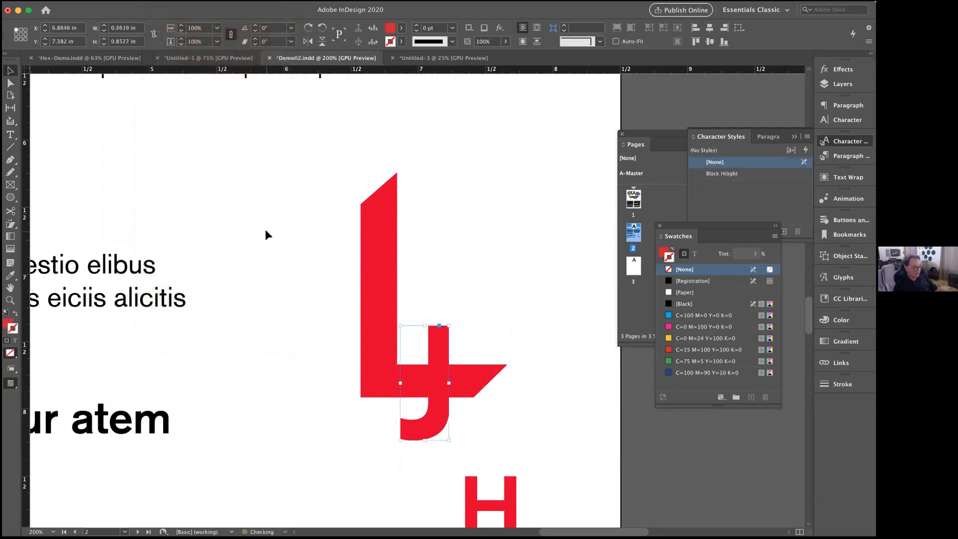
pyautogui.click(9, 84)
pyautogui.click(460, 327)
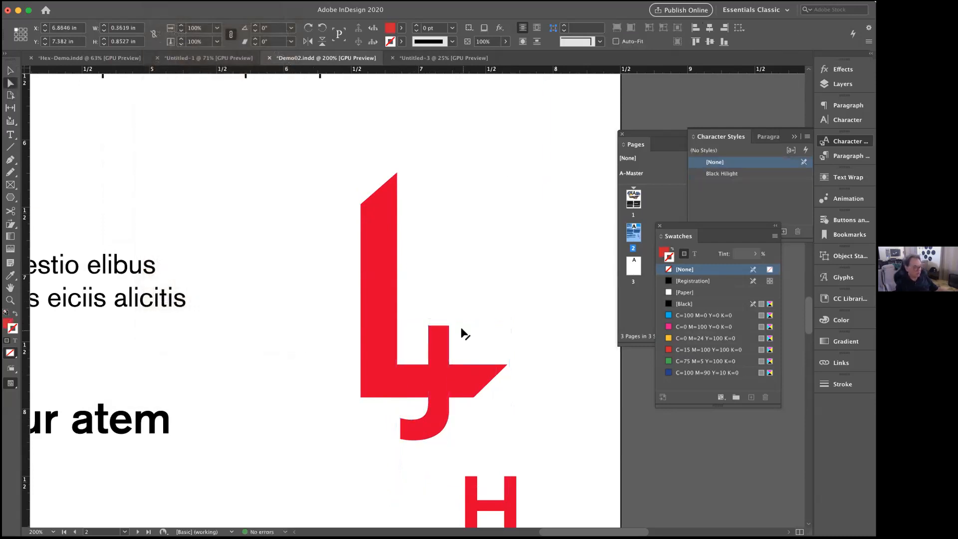
pyautogui.hotkey('shift', 'Up')
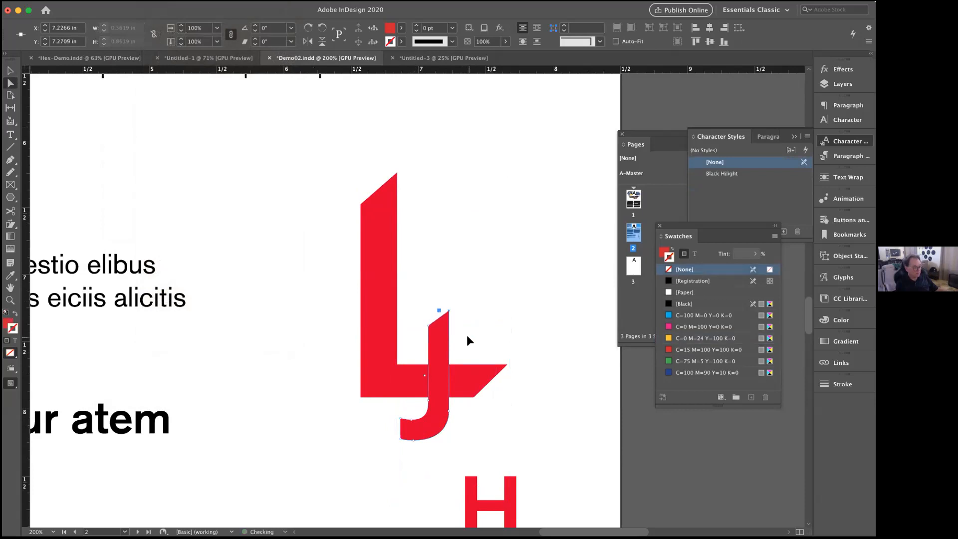
pyautogui.press('Up')
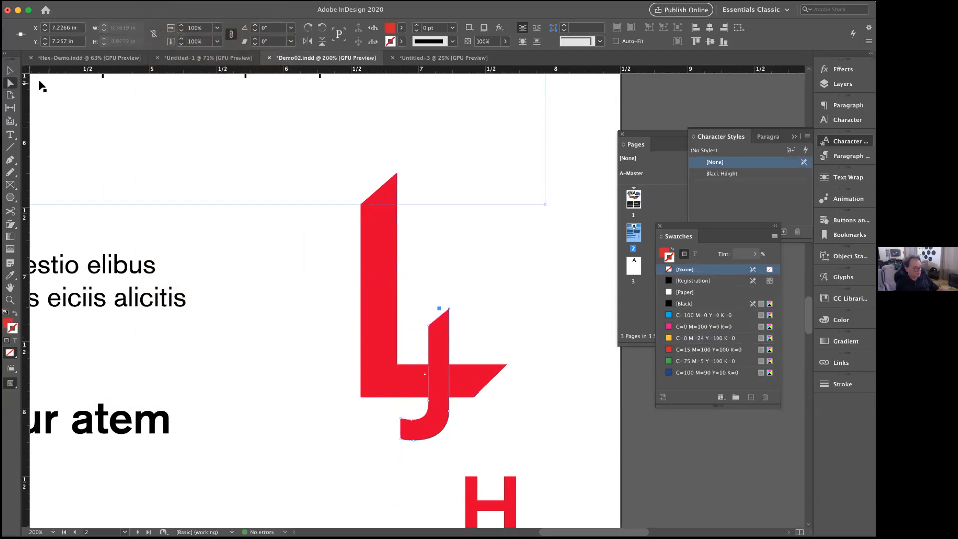
pyautogui.click(507, 341)
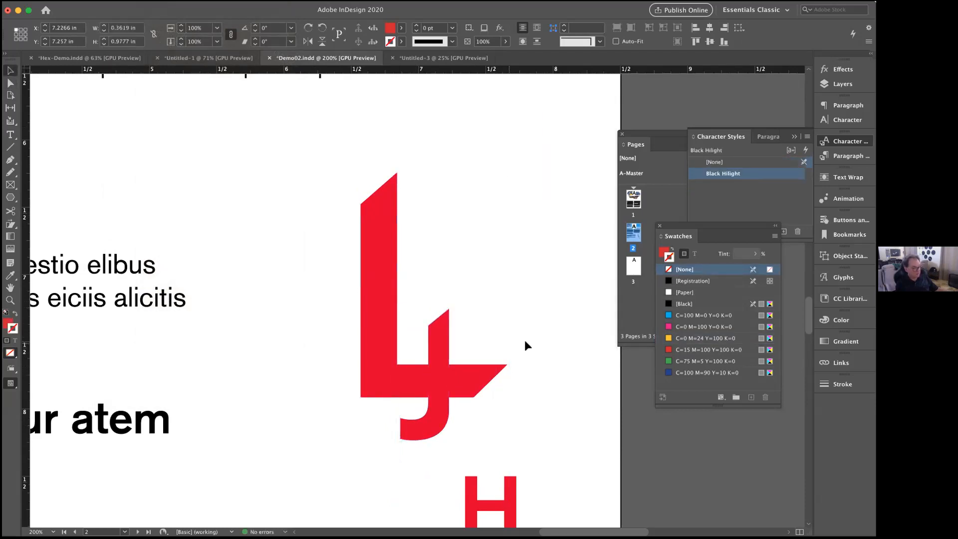
# Apply a 1 pt [Paper] stroke to the outlined J so that it stands apart from the L.
pyautogui.click(439, 355)
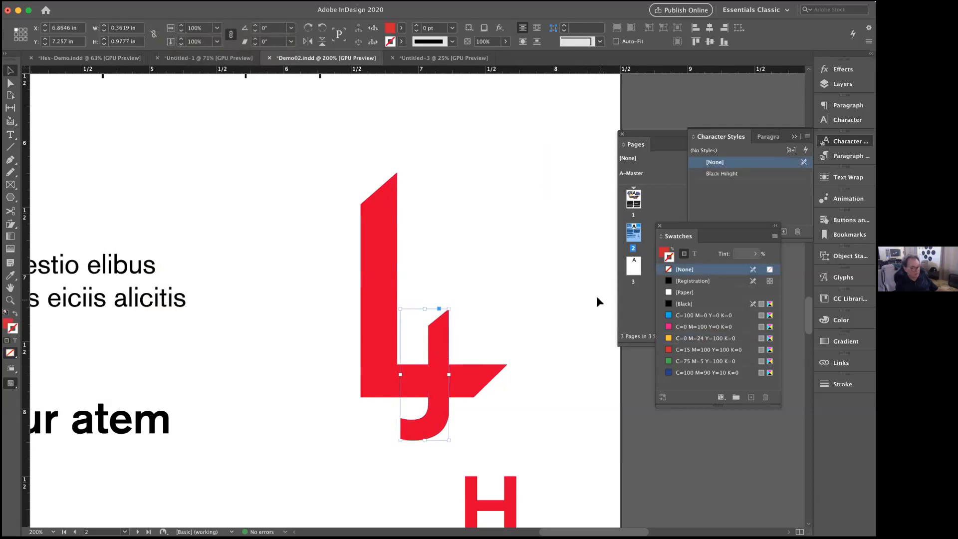
pyautogui.click(667, 293)
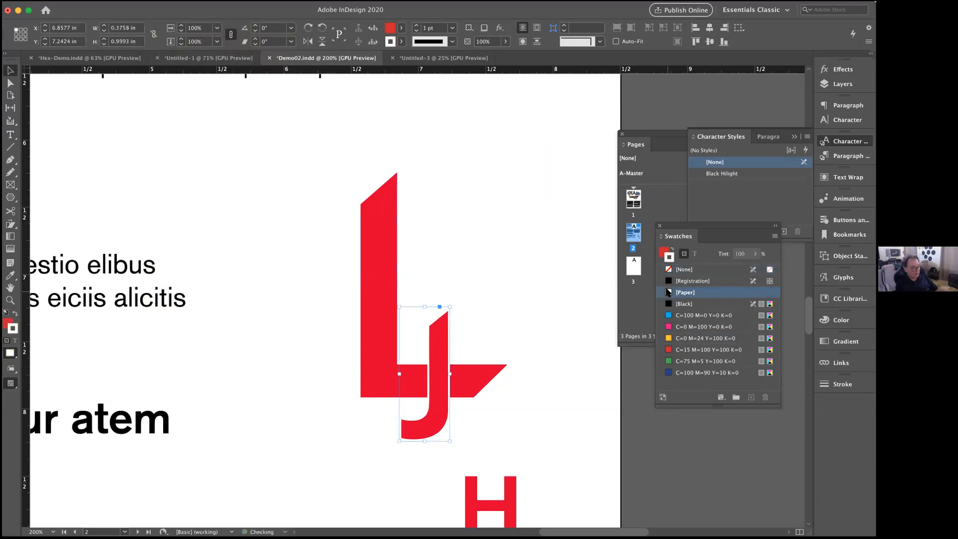
pyautogui.click(561, 298)
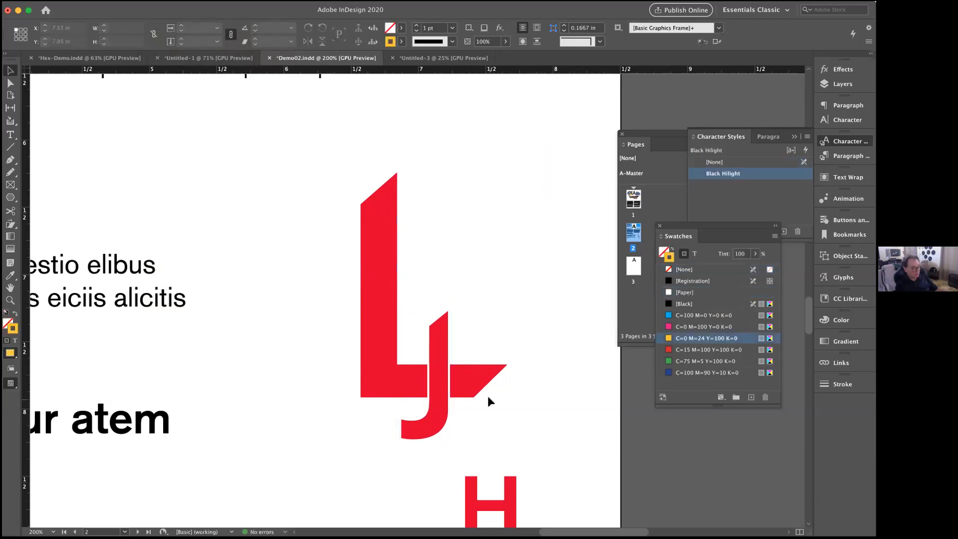
# Enlarge the "H" frame to about 1.45 by 1.61 in and fit the letter into the angle between the L's stem and foot.
pyautogui.scroll(-3, 486, 395)
pyautogui.click(468, 423)
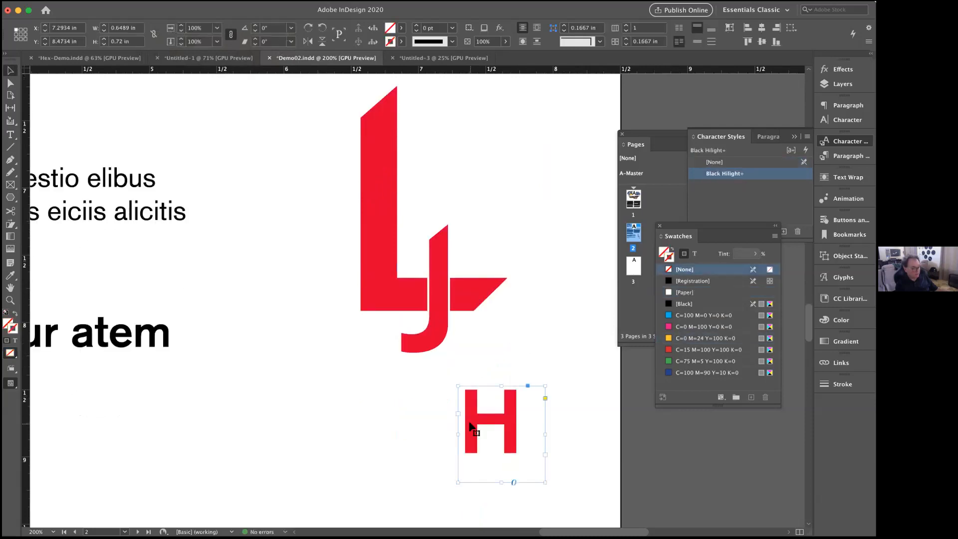
pyautogui.moveTo(458, 388); pyautogui.dragTo(348, 309)
pyautogui.moveTo(412, 399); pyautogui.dragTo(436, 257)
pyautogui.press('Up')
pyautogui.press('Up')
pyautogui.press('Up')
pyautogui.press('Up')
pyautogui.press('Up')
pyautogui.press('Up')
pyautogui.press('Up')
pyautogui.press('Up')
pyautogui.press('Left')
pyautogui.press('Left')
pyautogui.press('Left')
pyautogui.press('Left')
pyautogui.press('Left')
pyautogui.press('Left')
pyautogui.press('Left')
pyautogui.press('Left')
# Nudge the J right to about X 6.91 in and the H frame right to about X 6.78 in.
pyautogui.click(432, 355)
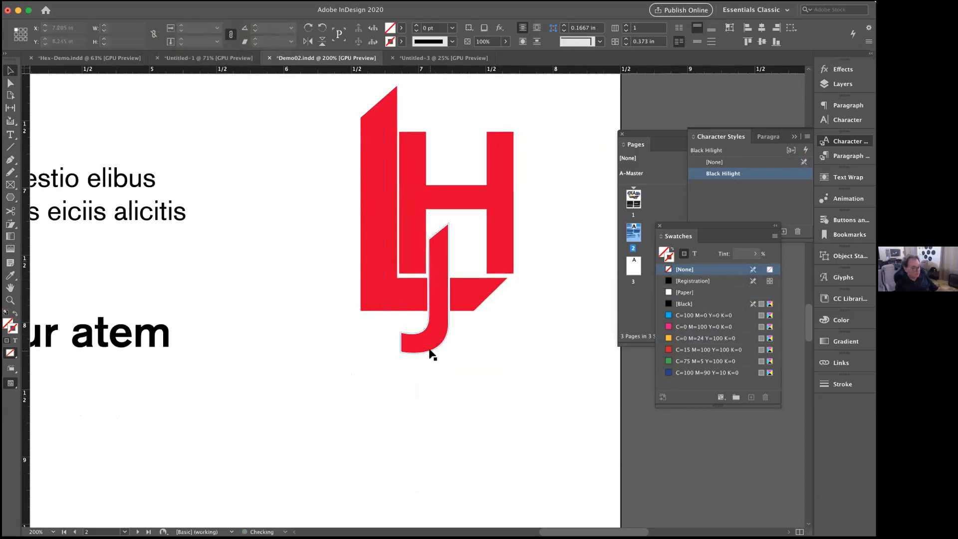
pyautogui.click(432, 354)
pyautogui.press('Right')
pyautogui.press('Right')
pyautogui.press('Right')
pyautogui.press('Right')
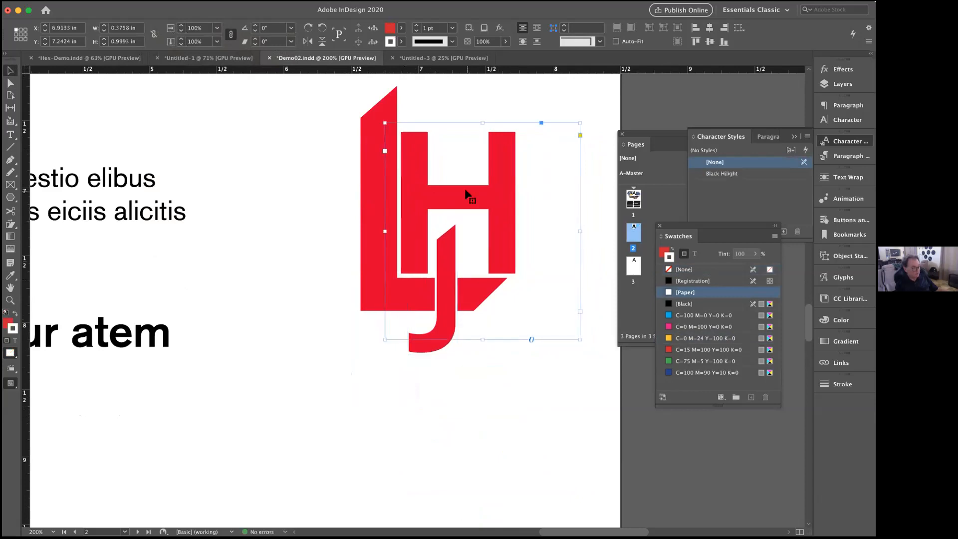
pyautogui.click(465, 187)
pyautogui.press('Right')
pyautogui.press('Right')
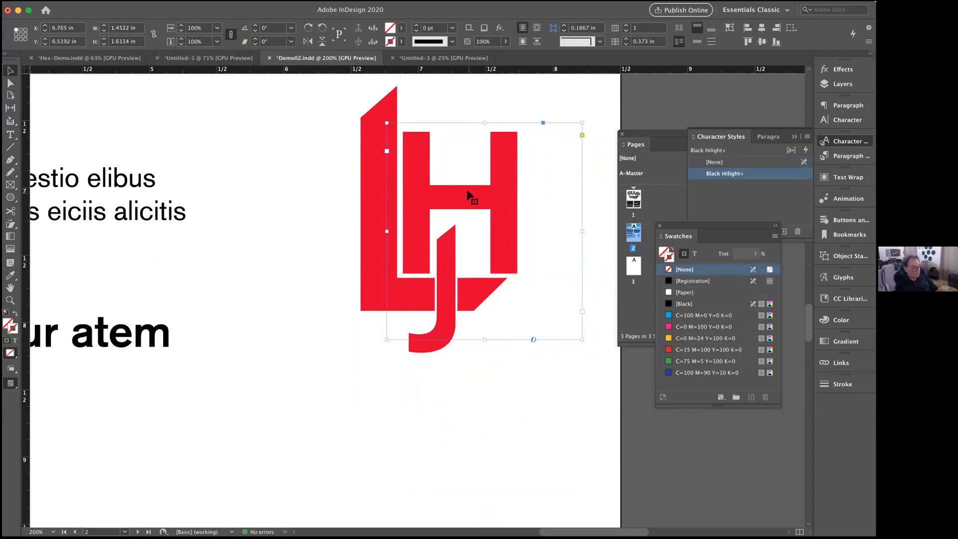
pyautogui.press('Right')
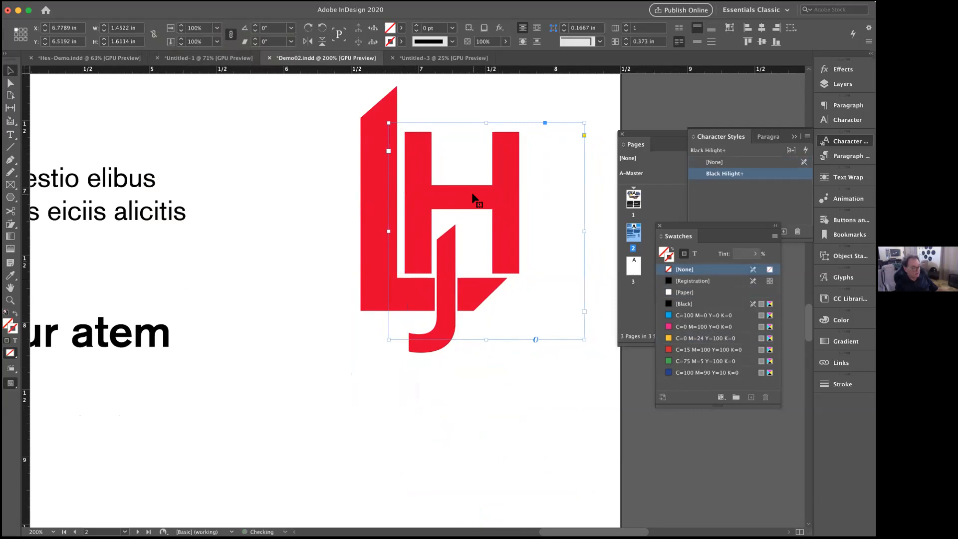
# Set the "H" in the Light font style and convert it to outlines.
pyautogui.doubleClick(472, 192)
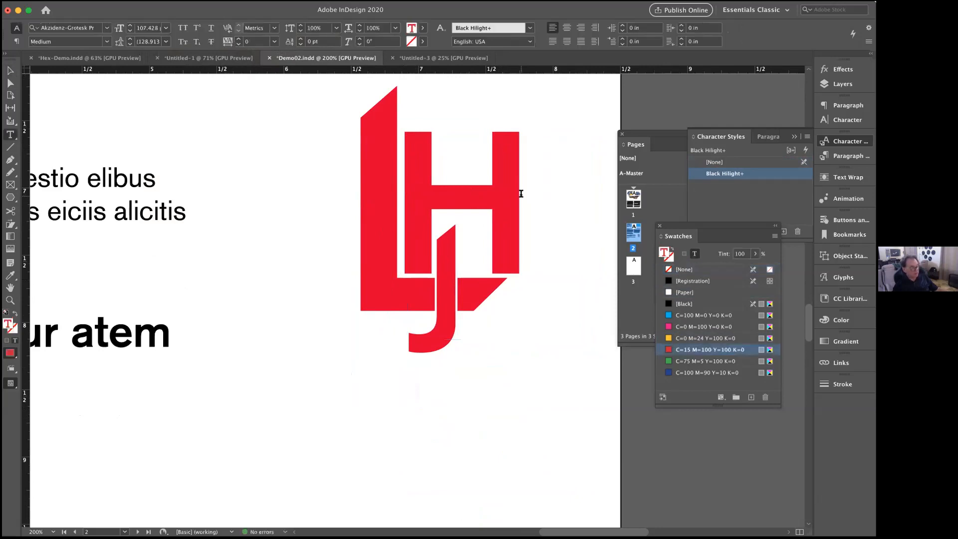
pyautogui.doubleClick(424, 191)
pyautogui.click(106, 41)
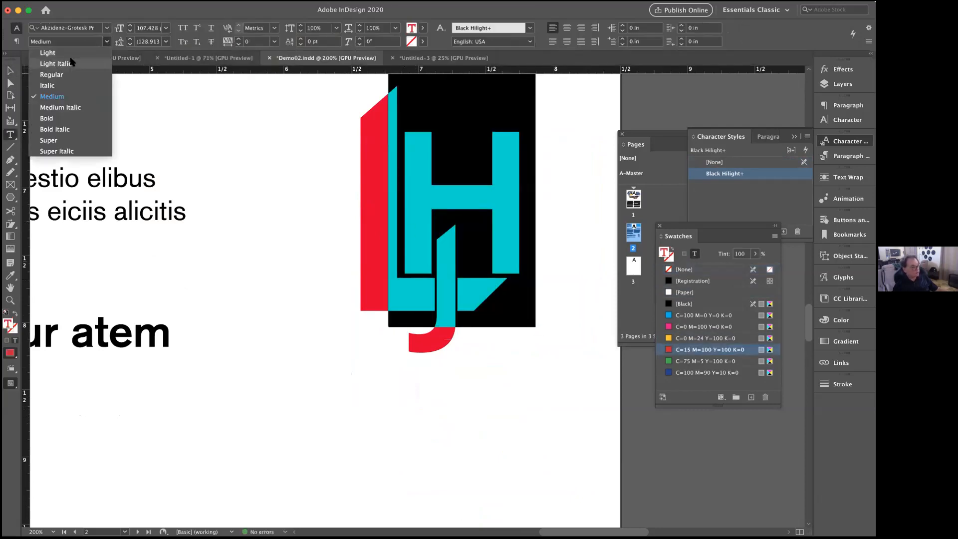
pyautogui.click(70, 53)
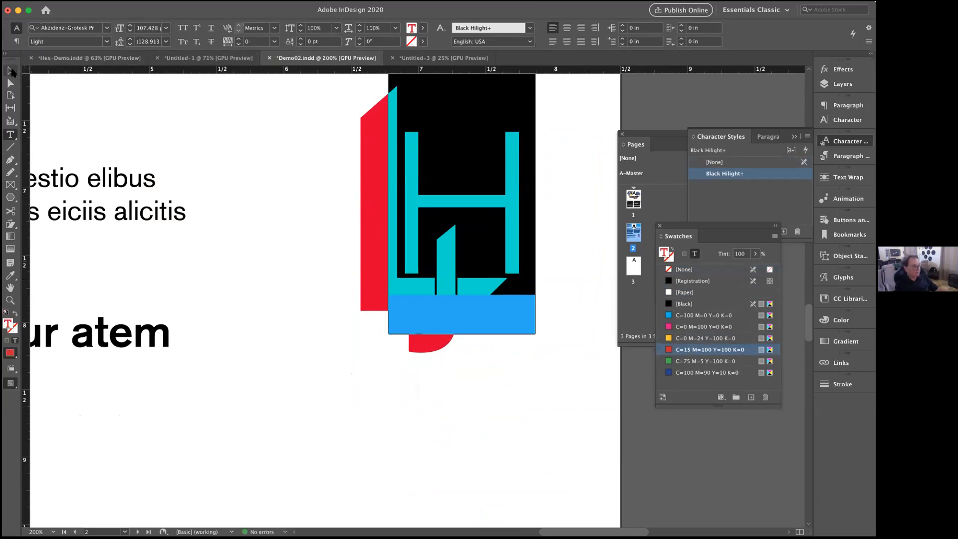
pyautogui.click(9, 74)
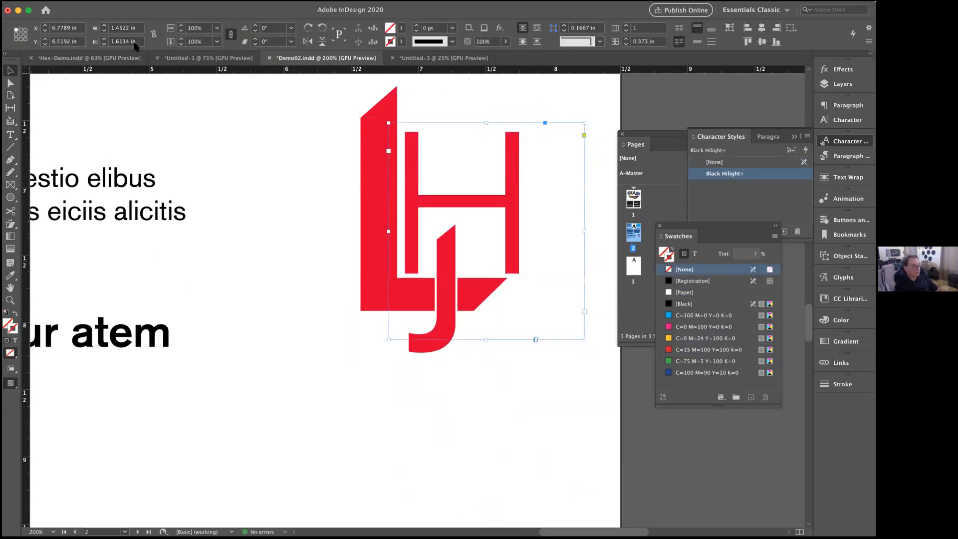
pyautogui.click(156, 1)
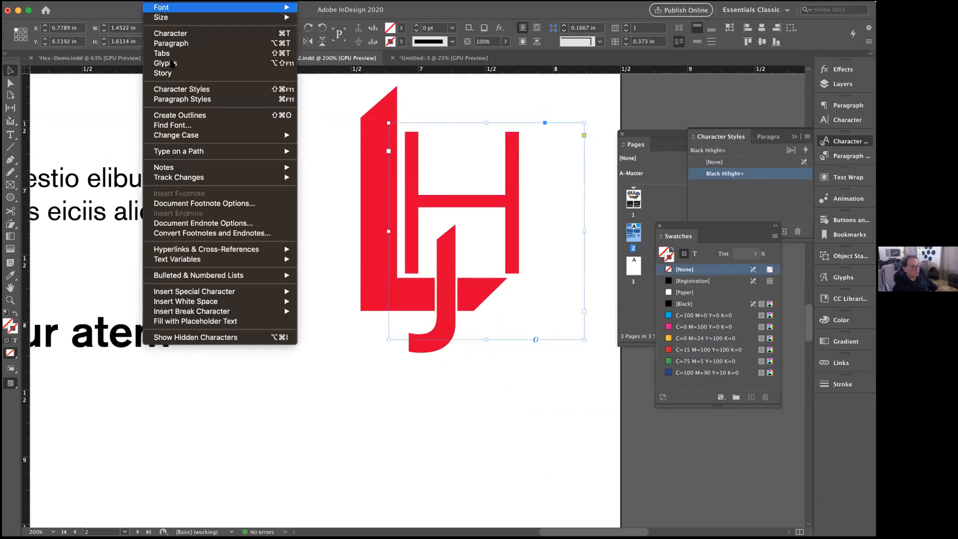
pyautogui.click(172, 116)
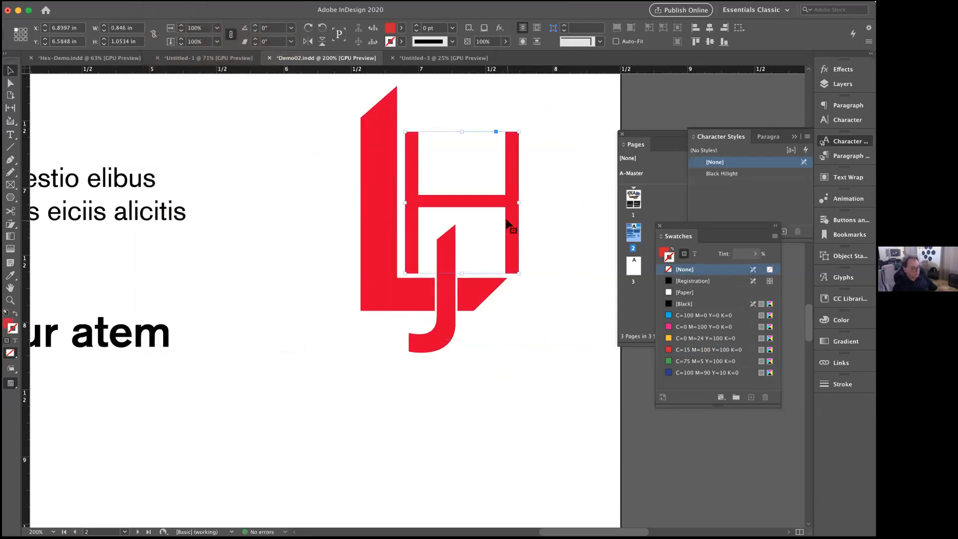
# Group the outlined L, J and H and move the group up onto the rightmost blue rectangle on page 2.
pyautogui.moveTo(561, 226); pyautogui.dragTo(369, 295)
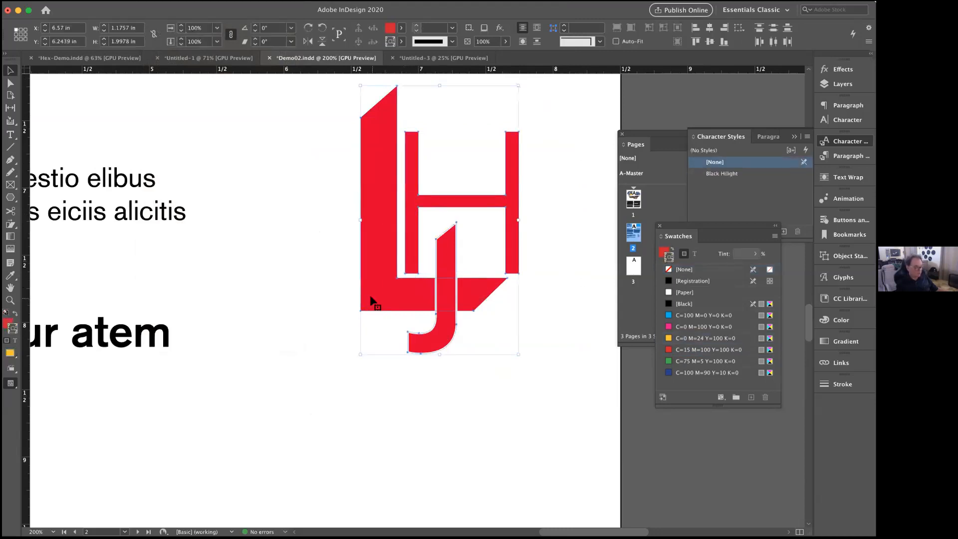
pyautogui.press('super+g')
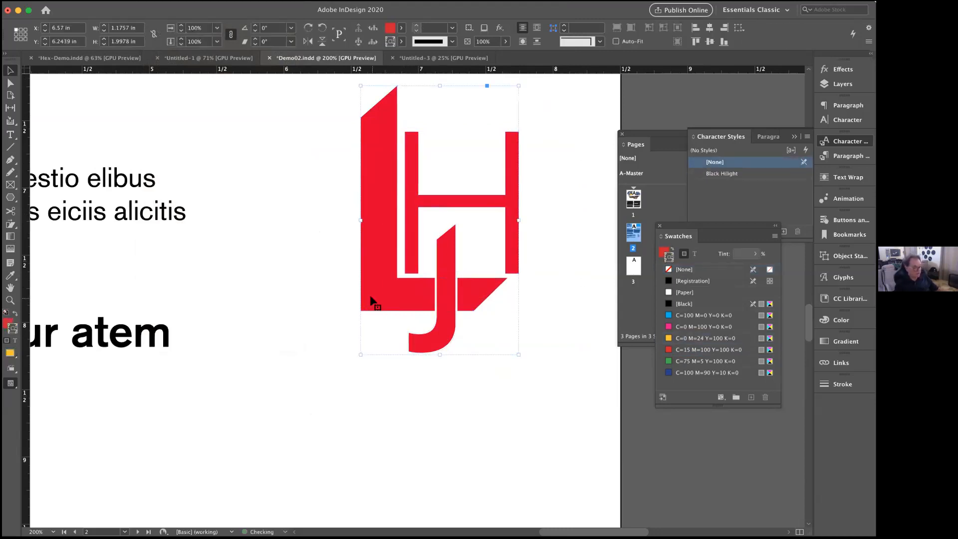
pyautogui.press('super+minus')
pyautogui.press('super+minus')
pyautogui.press('super+minus')
pyautogui.press('super+minus')
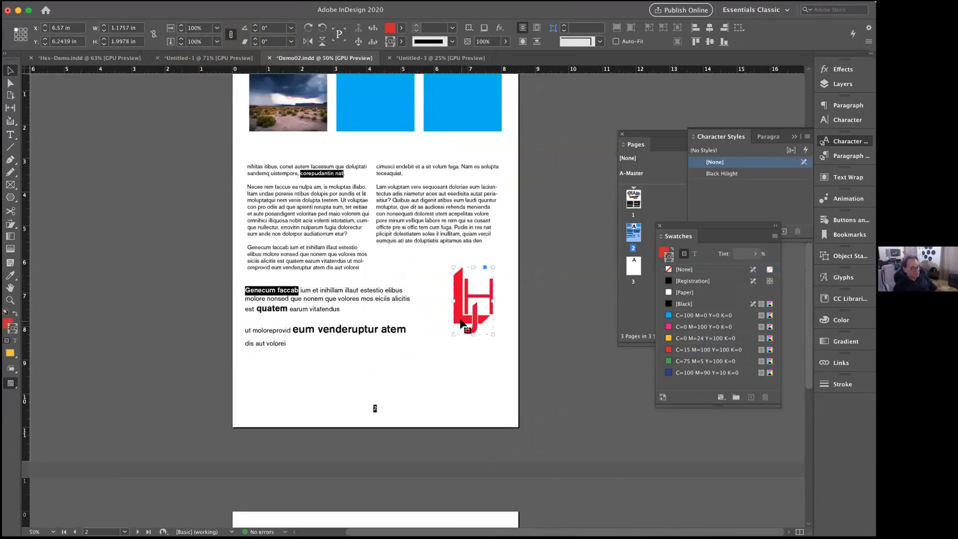
pyautogui.moveTo(461, 323); pyautogui.dragTo(450, 112)
pyautogui.scroll(1, 418, 178)
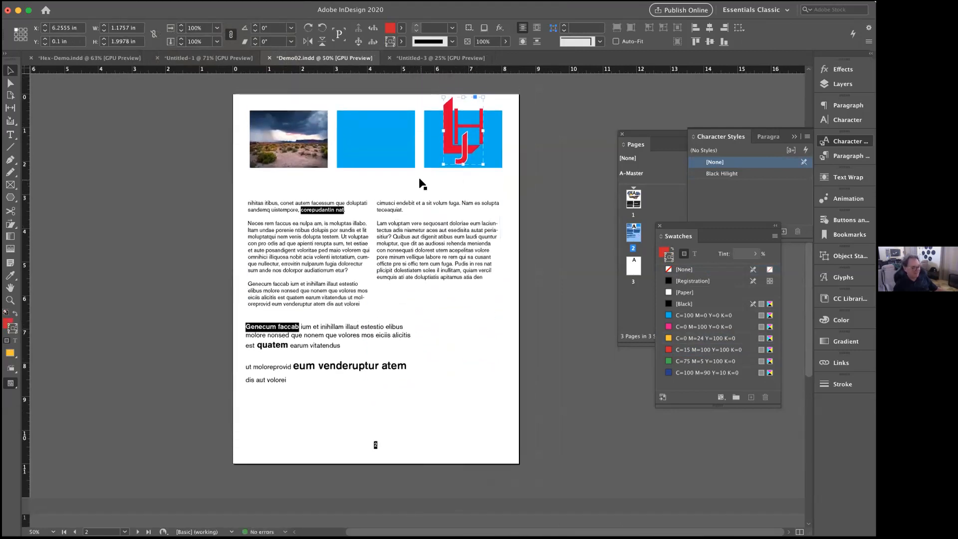
# Reposition the letter group to about X 6.21 in, Y 0.525 in, with its top just inside the blue rectangle's upper edge.
pyautogui.scroll(3, 418, 177)
pyautogui.press('super+equal')
pyautogui.press('super+equal')
pyautogui.press('super+equal')
pyautogui.press('super+equal')
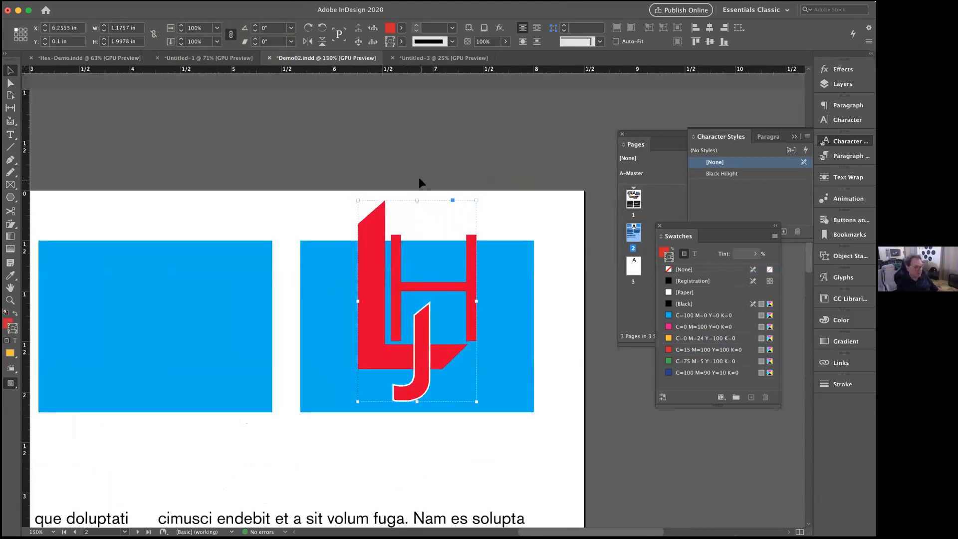
pyautogui.press('super+equal')
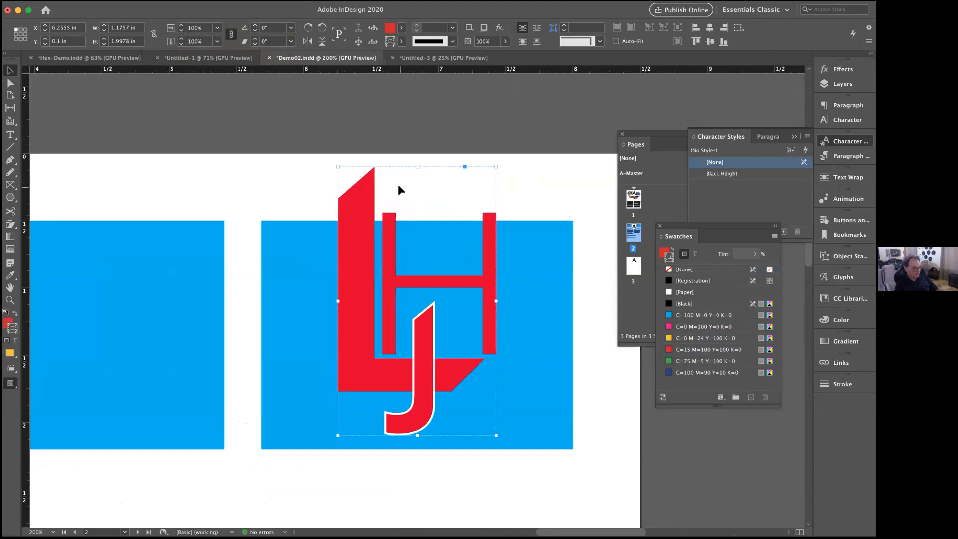
pyautogui.scroll(-2, 375, 250)
pyautogui.moveTo(371, 303); pyautogui.dragTo(348, 319)
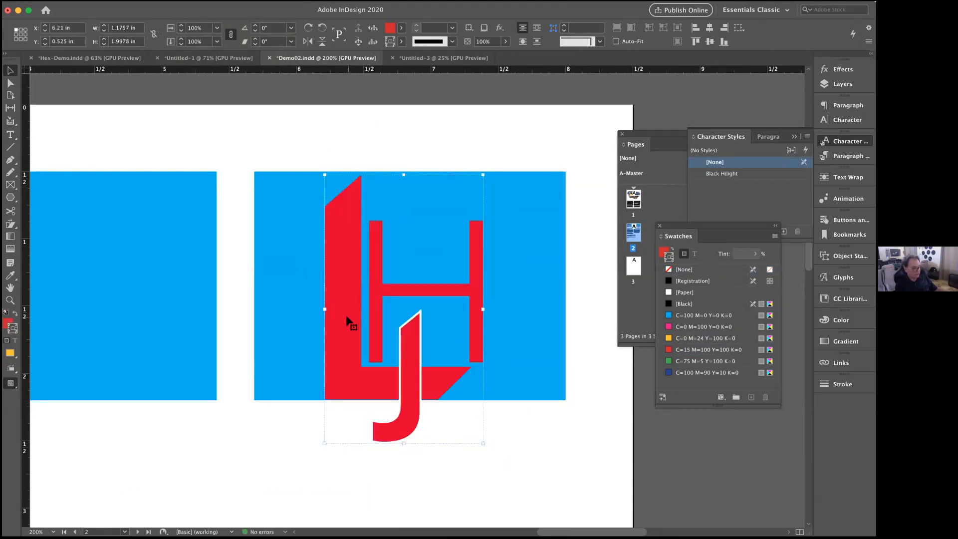
# Apply a 1 pt [Paper] stroke to the L and to the H inside the group.
pyautogui.doubleClick(346, 315)
pyautogui.doubleClick(345, 313)
pyautogui.doubleClick(345, 313)
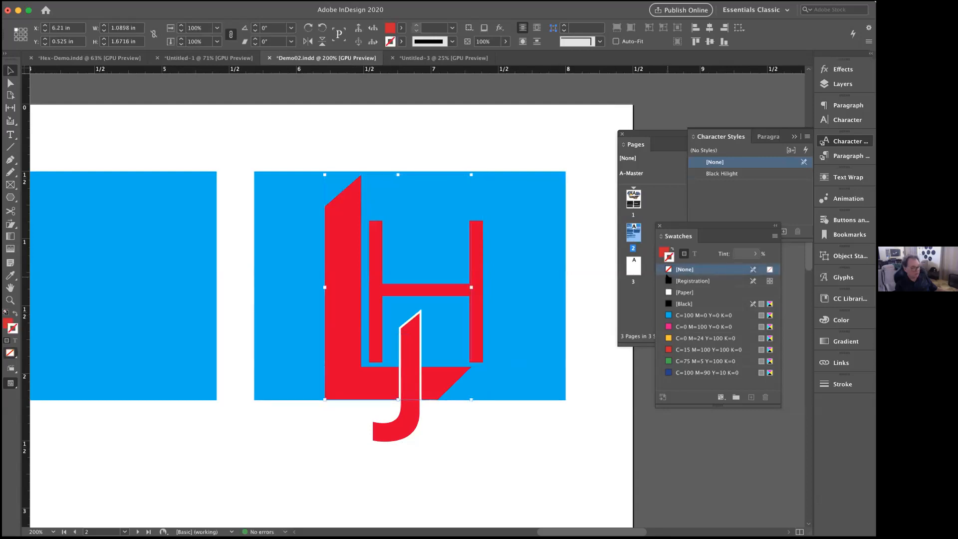
pyautogui.click(667, 293)
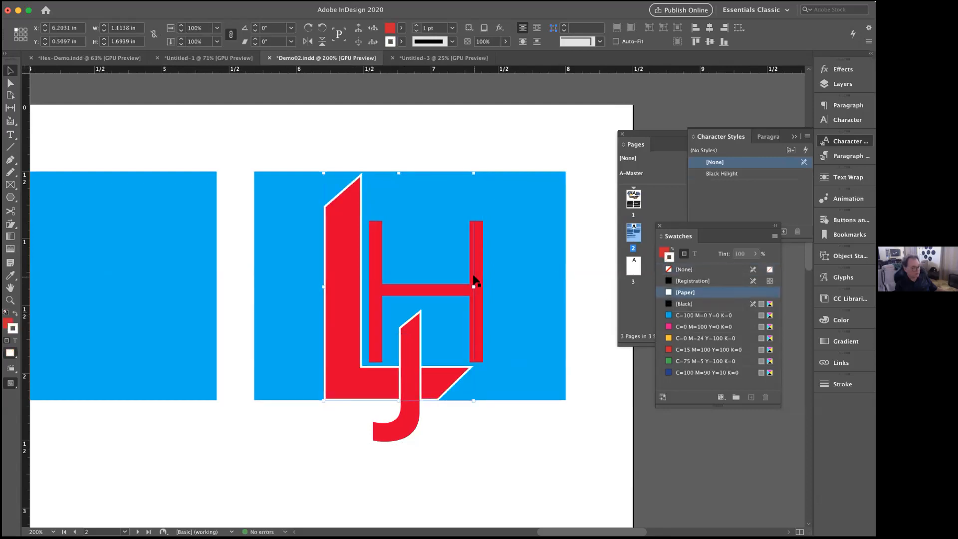
pyautogui.click(461, 290)
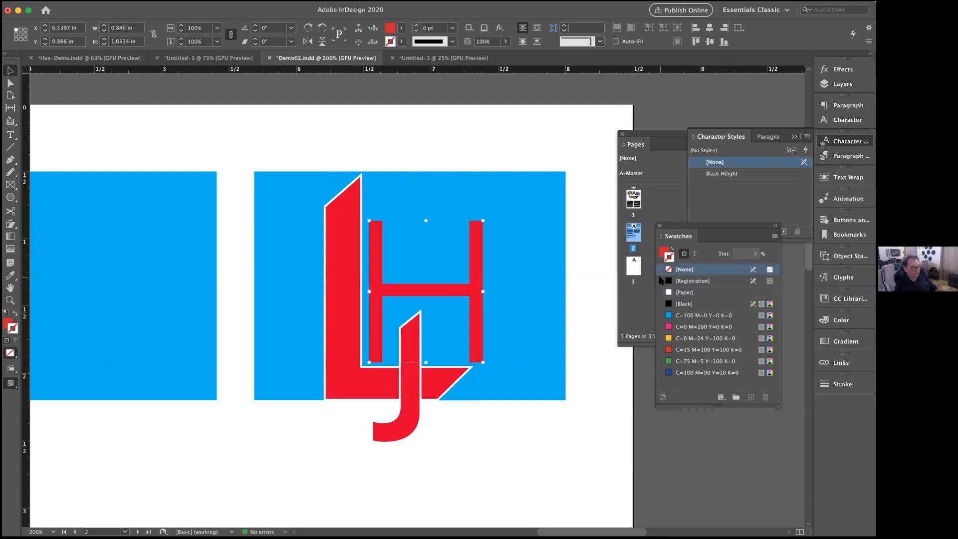
pyautogui.click(668, 293)
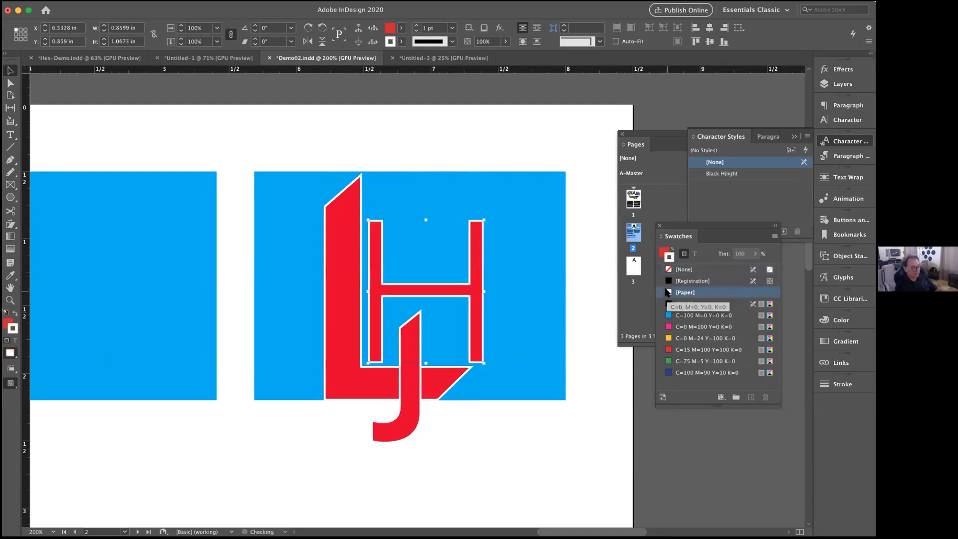
# Save the document and move the LJH monogram group off the blue rectangle to about X 6.47 in, Y 5.92 in, beneath the second text column.
pyautogui.click(574, 134)
pyautogui.press('super+s')
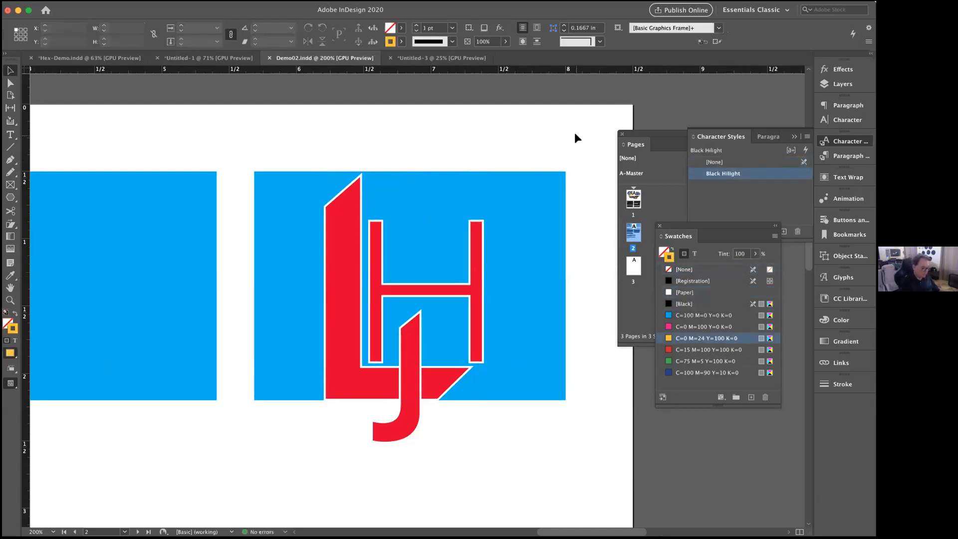
pyautogui.press('super+minus')
pyautogui.press('super+minus')
pyautogui.press('super+minus')
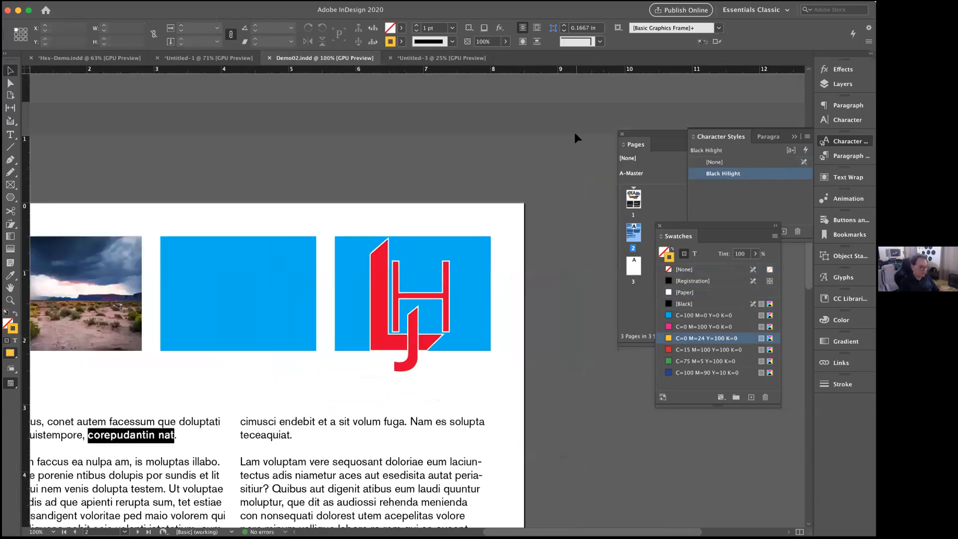
pyautogui.scroll(-2, 348, 197)
pyautogui.hscroll(-1, 348, 197)
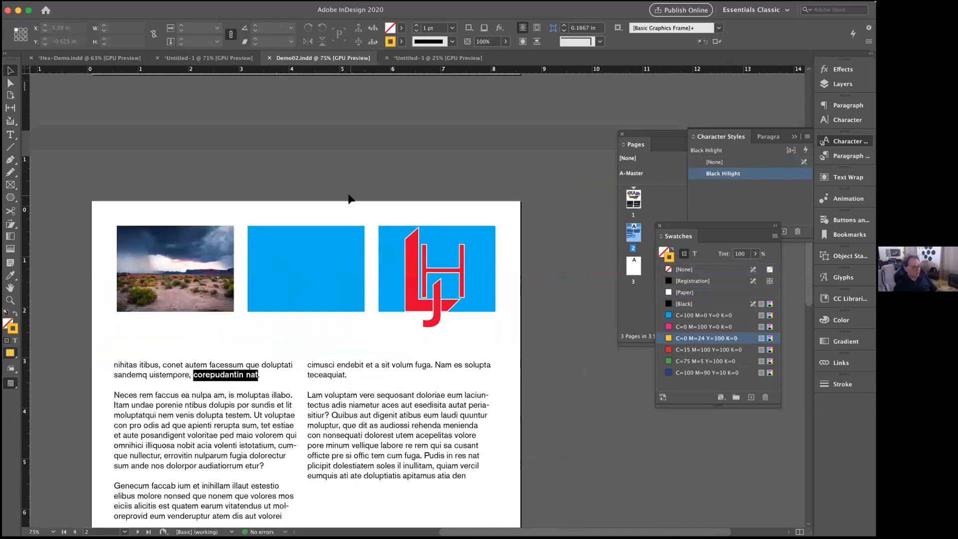
pyautogui.scroll(-3, 349, 194)
pyautogui.hscroll(-1, 348, 194)
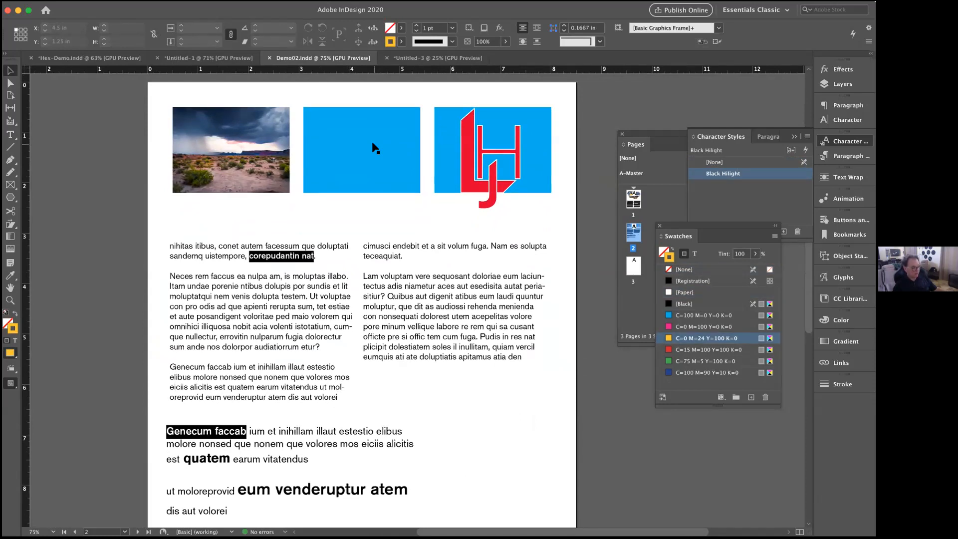
pyautogui.moveTo(462, 130); pyautogui.dragTo(475, 403)
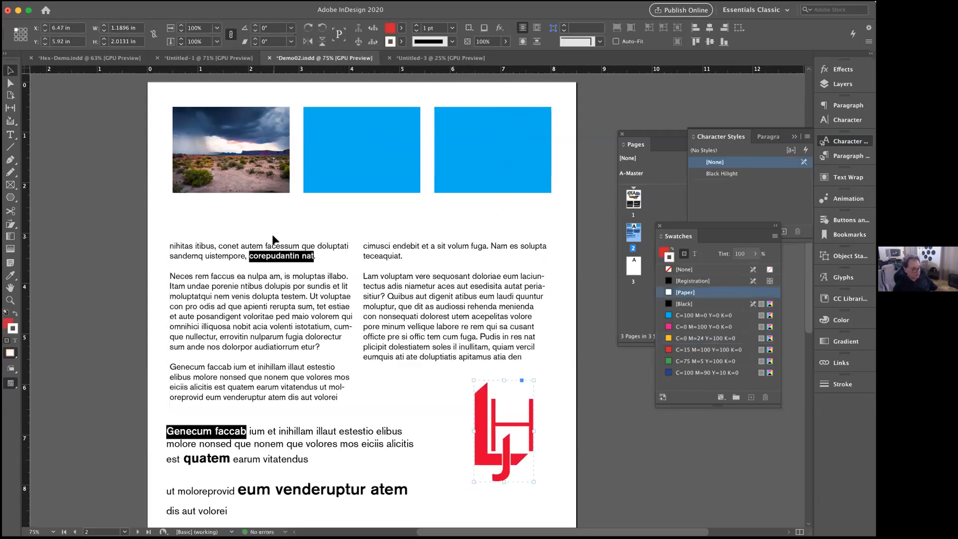
pyautogui.click(136, 261)
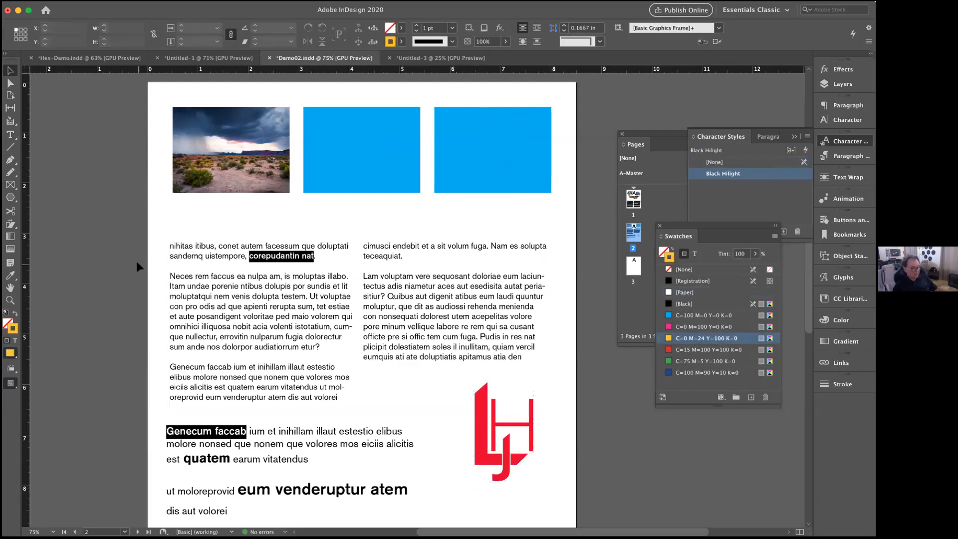
# Look over the layout of page 2 down to the start of page 3 and return to page 2's image row.
pyautogui.scroll(-3, 137, 261)
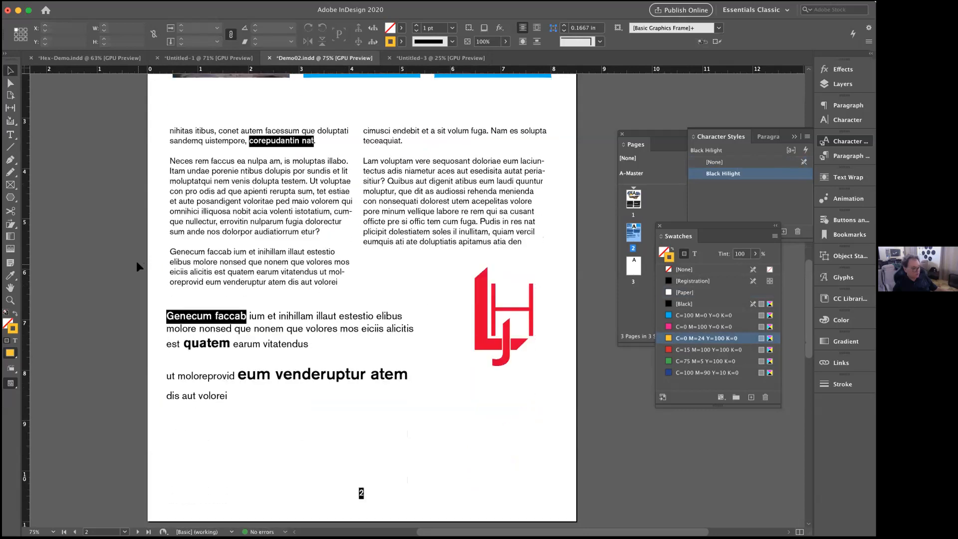
pyautogui.scroll(-4, 136, 261)
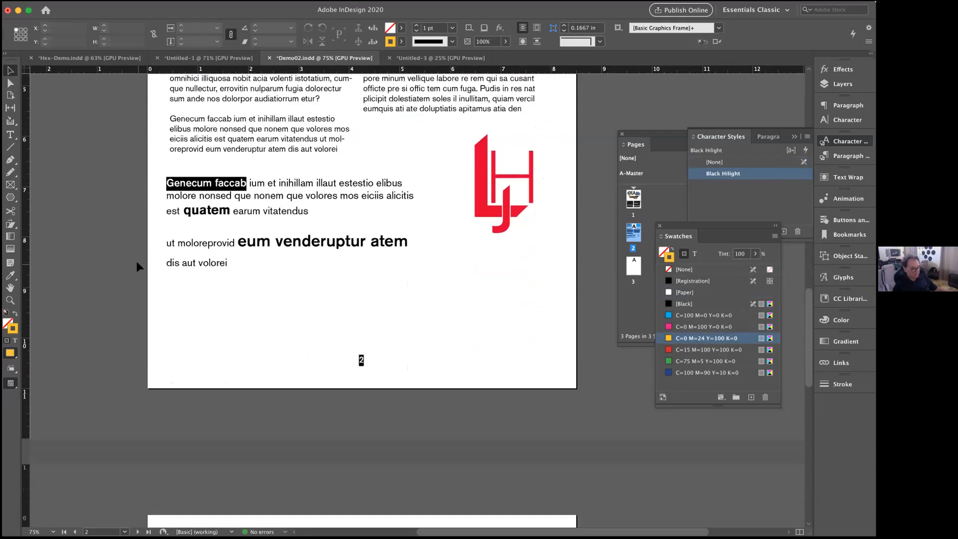
pyautogui.scroll(-6, 136, 262)
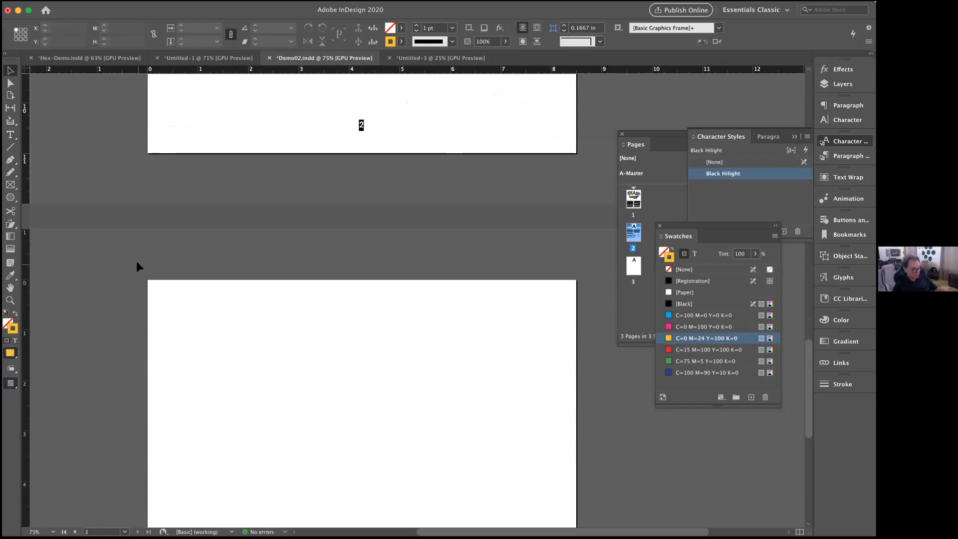
pyautogui.scroll(12, 136, 261)
pyautogui.scroll(3, 136, 261)
pyautogui.scroll(-2, 136, 262)
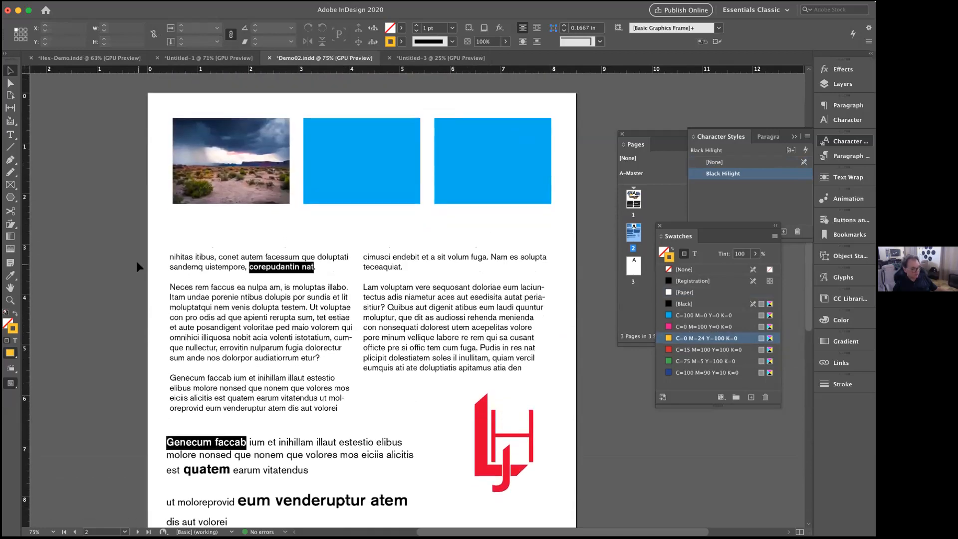
pyautogui.scroll(-1, 136, 261)
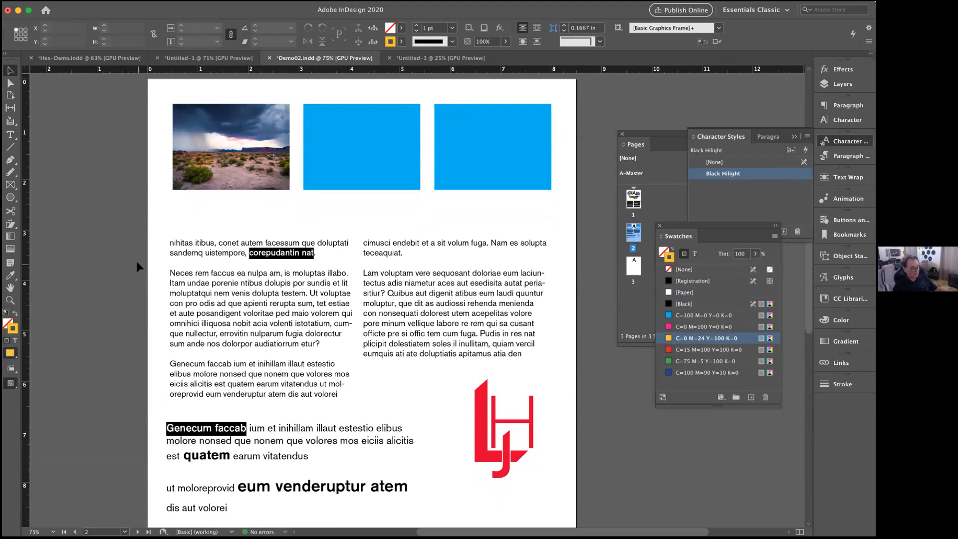
pyautogui.hscroll(-2, 136, 261)
pyautogui.hscroll(-2, 136, 261)
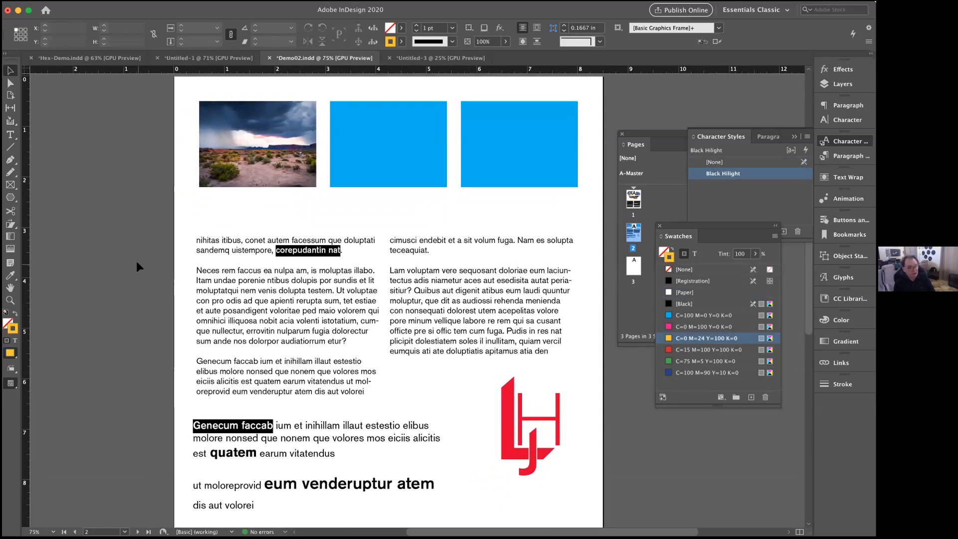
# Select the desert photo on page 2, inspect it up close and view the applications offered for editing it, including Adobe Photoshop 2020.
pyautogui.click(218, 177)
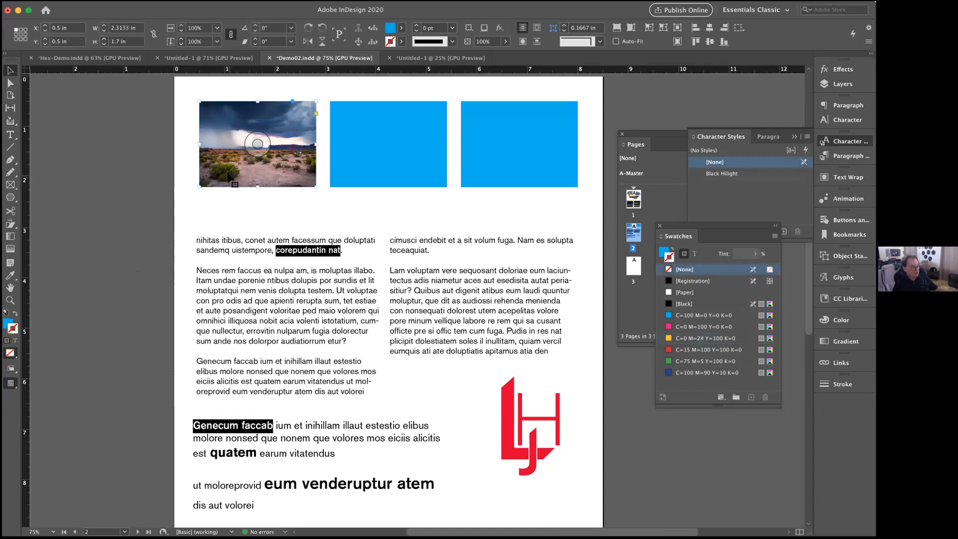
pyautogui.press('super+equal')
pyautogui.press('super+equal')
pyautogui.press('super+equal')
pyautogui.press('super+equal')
pyautogui.press('super+equal')
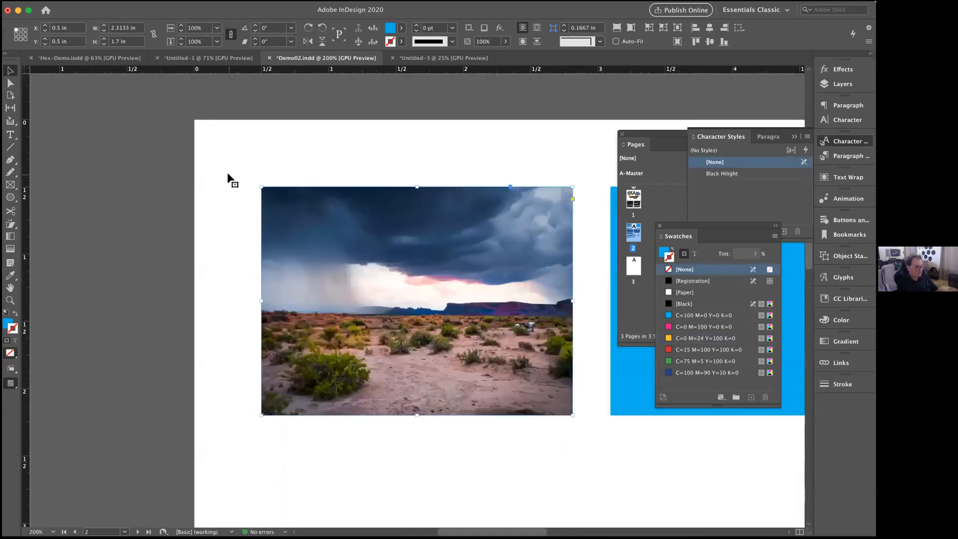
pyautogui.hscroll(3, 250, 192)
pyautogui.scroll(-2, 249, 192)
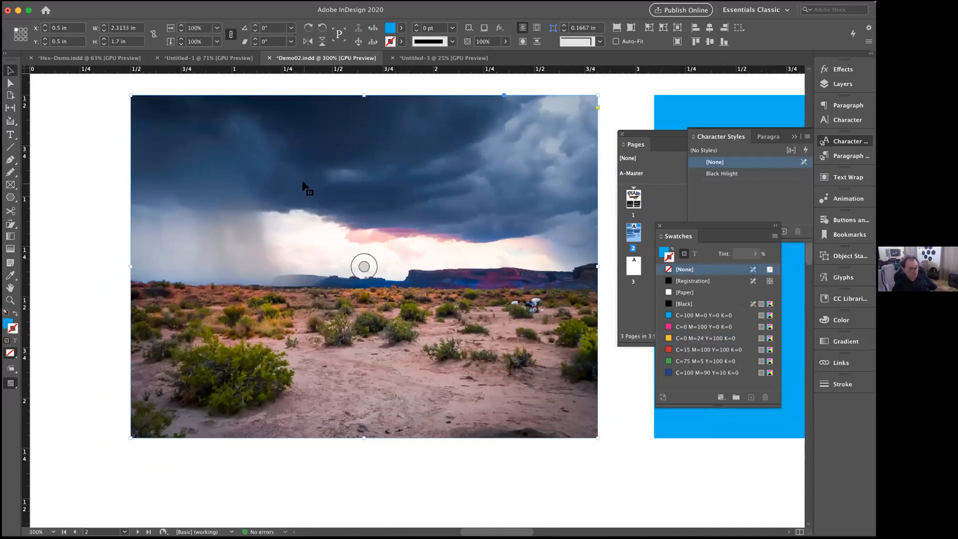
pyautogui.rightClick(387, 162)
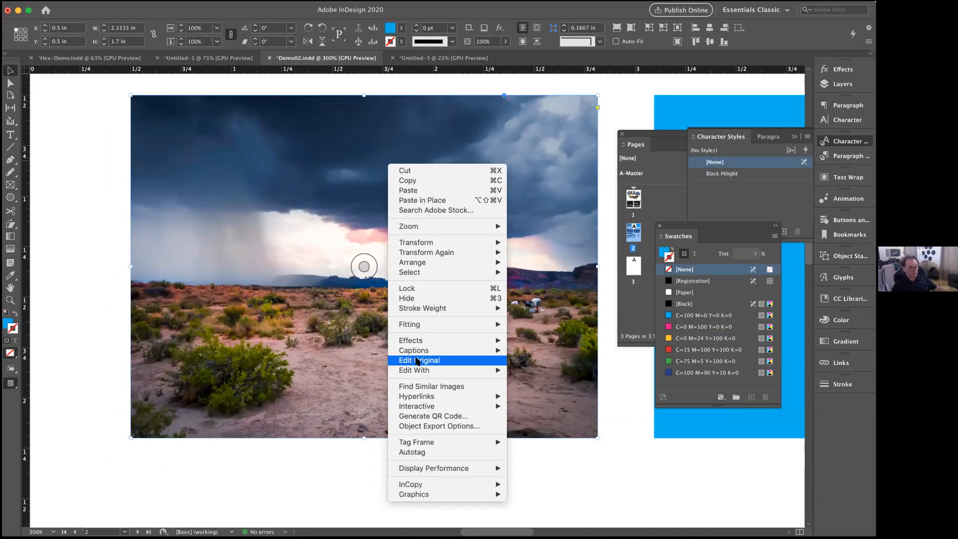
pyautogui.moveTo(419, 371)
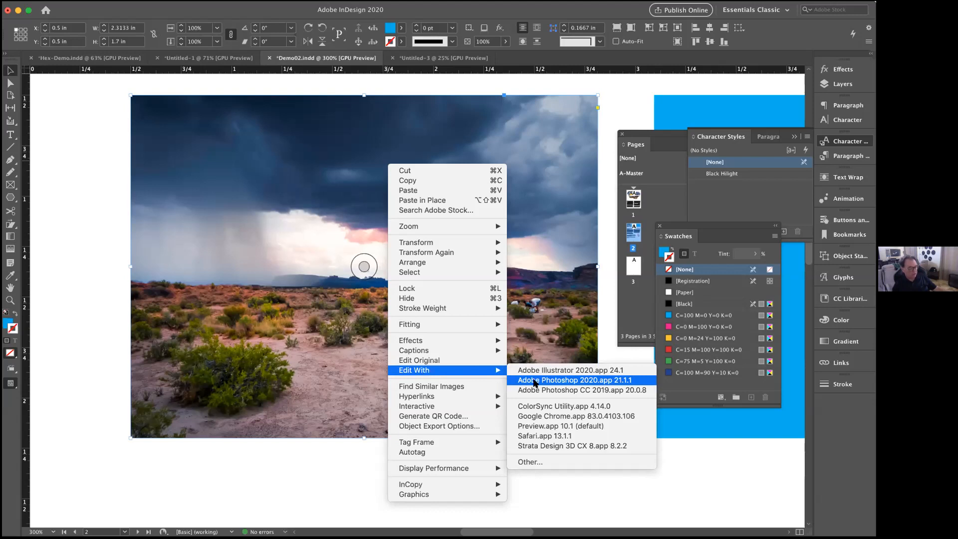
pyautogui.click(116, 369)
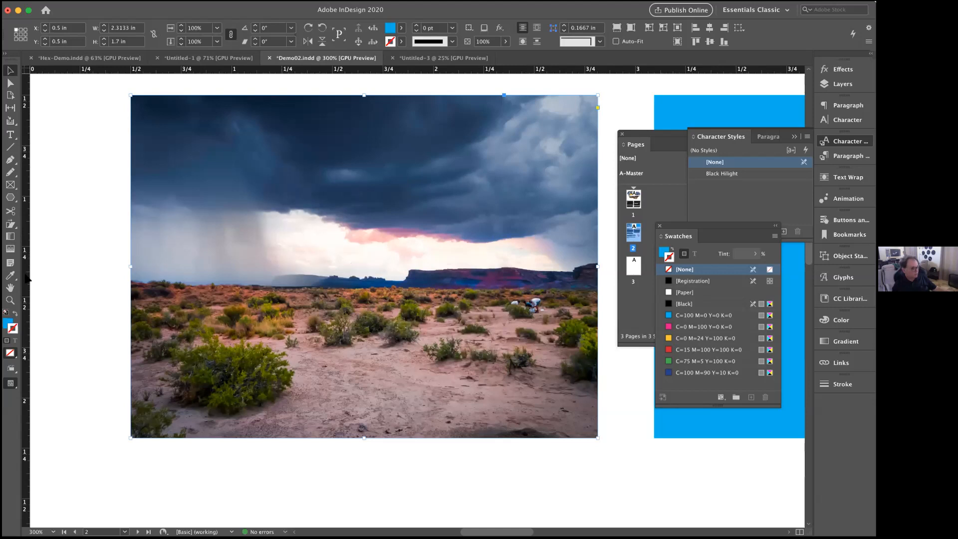
pyautogui.click(86, 272)
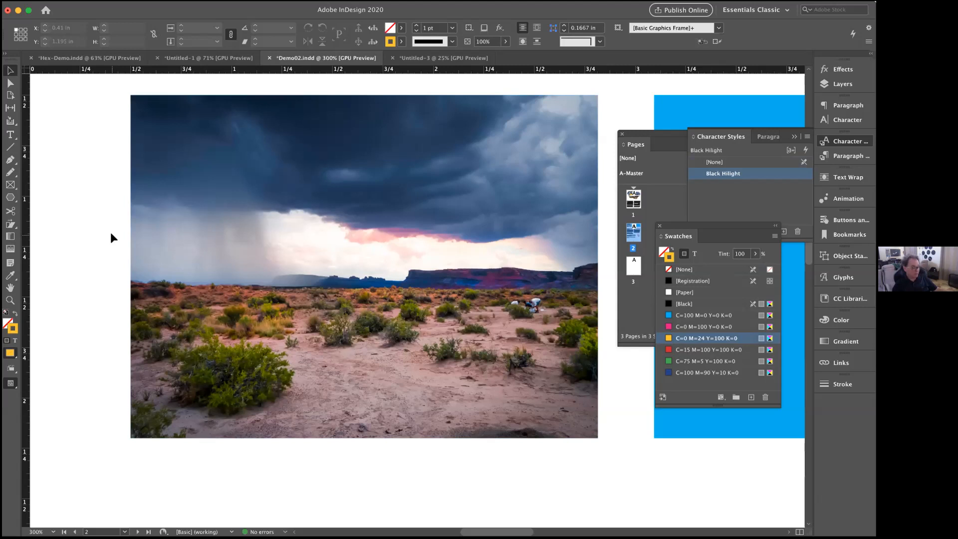
# Review page 2 from the desert photo and blue rectangles through the body text to the relocated monogram.
pyautogui.hscroll(1, 111, 235)
pyautogui.hscroll(2, 111, 234)
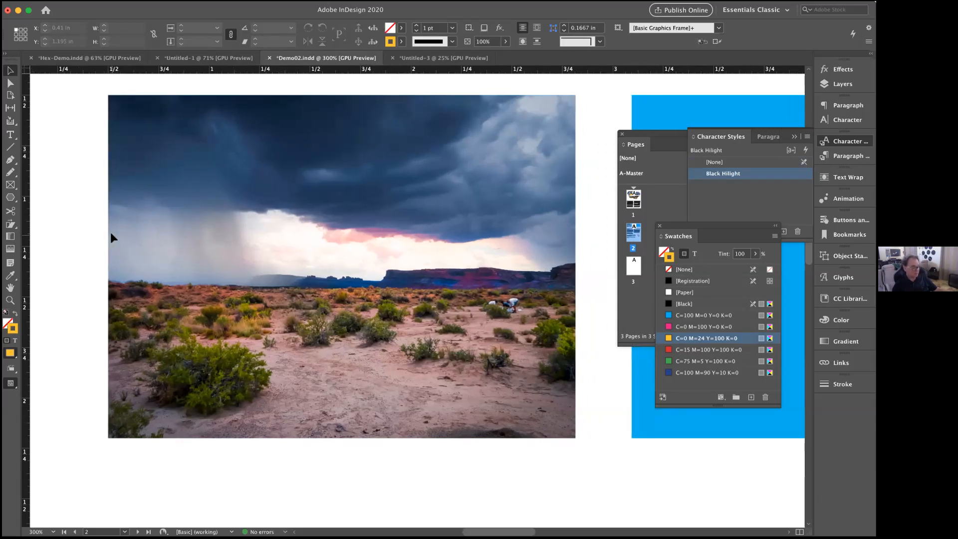
pyautogui.scroll(3, 111, 234)
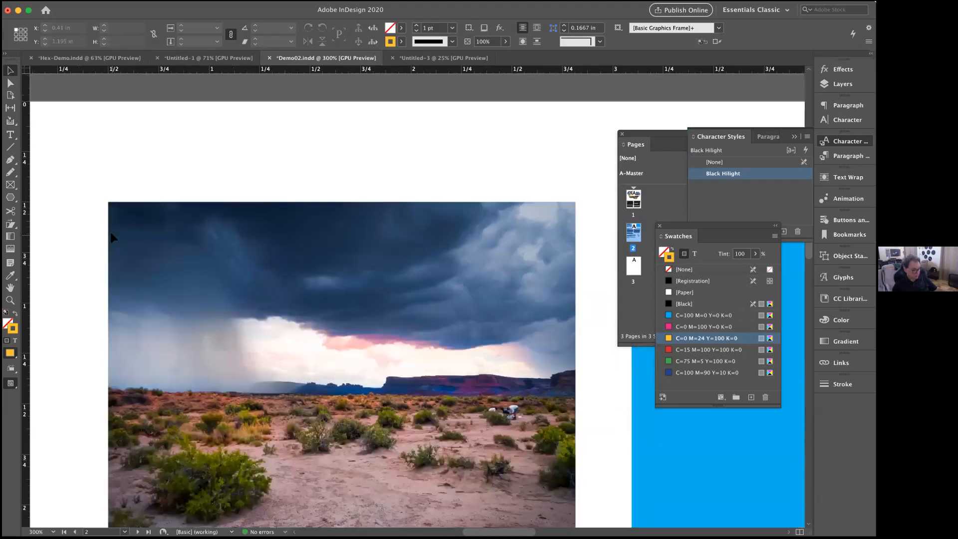
pyautogui.scroll(-2, 111, 233)
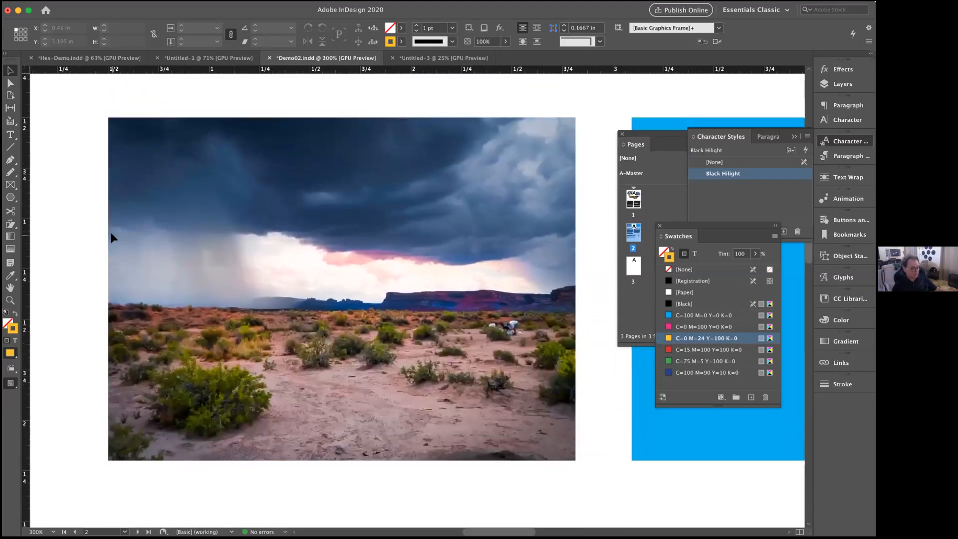
pyautogui.hscroll(-1, 111, 237)
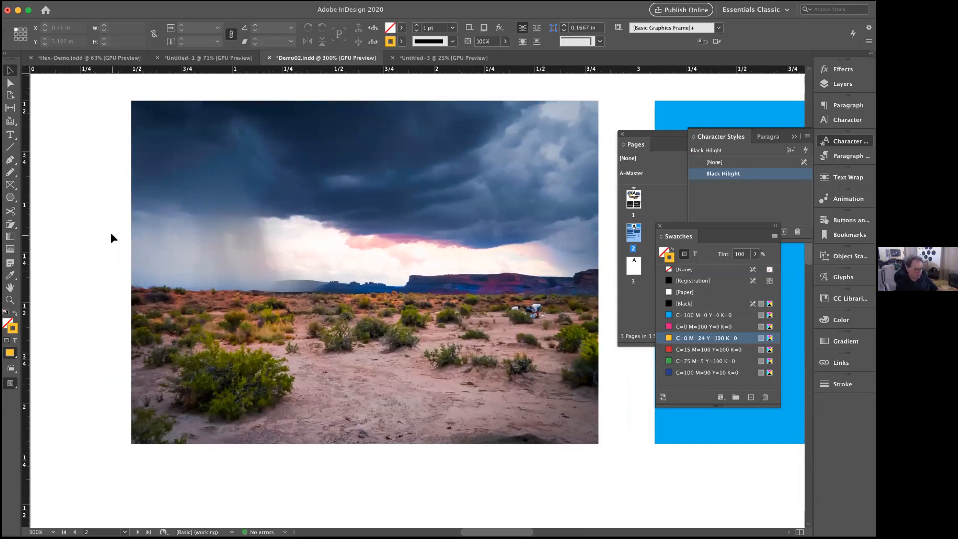
pyautogui.press('super+minus')
pyautogui.press('super+minus')
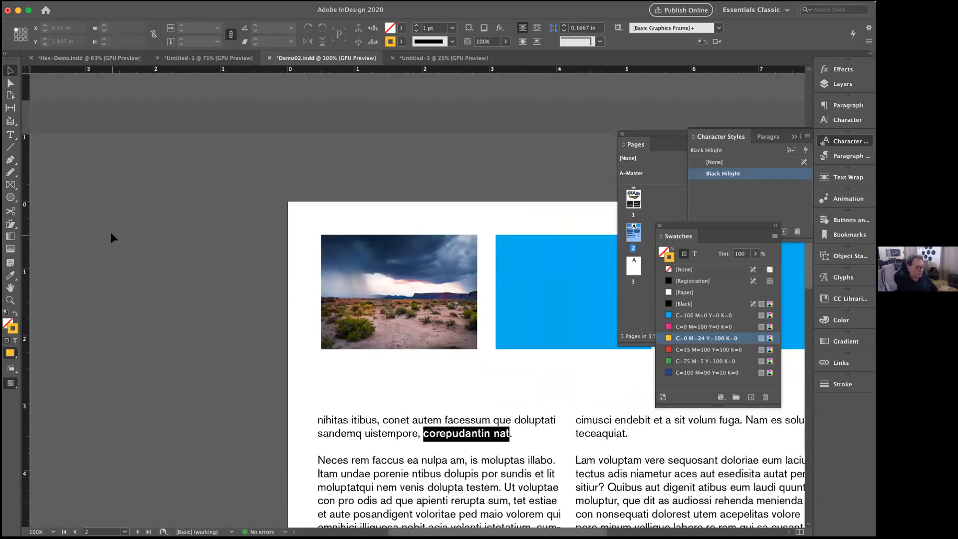
pyautogui.scroll(-5, 110, 232)
pyautogui.hscroll(5, 110, 231)
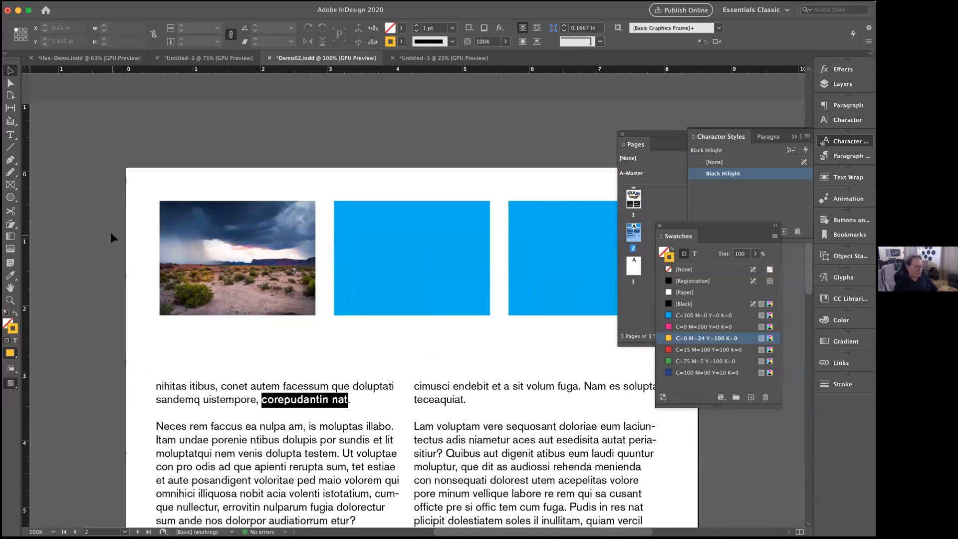
pyautogui.hscroll(3, 109, 232)
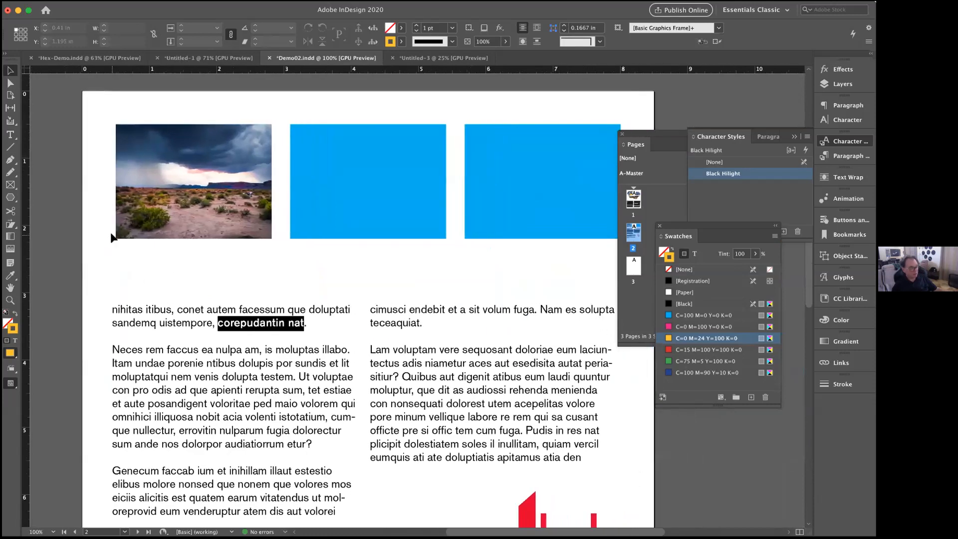
pyautogui.scroll(-1, 110, 232)
pyautogui.hscroll(1, 111, 234)
pyautogui.scroll(-1, 111, 234)
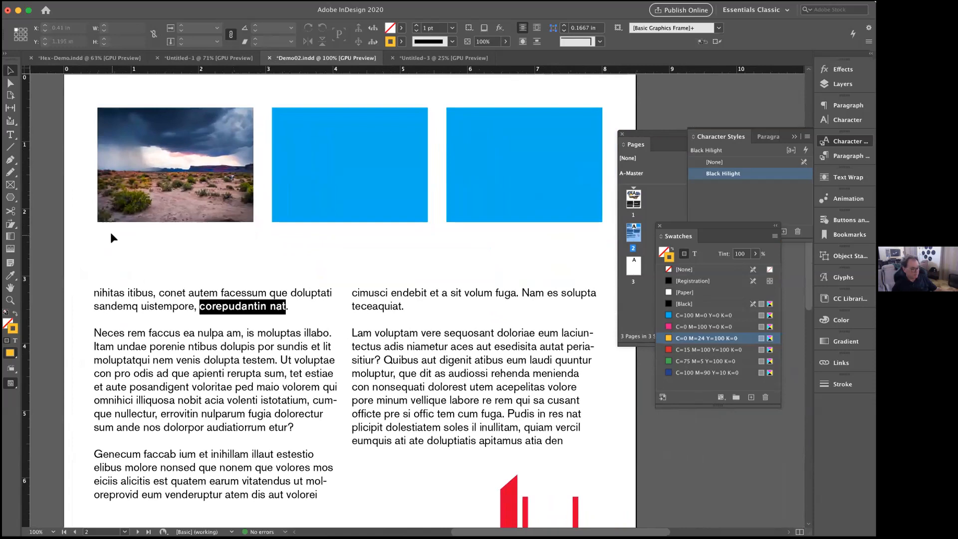
pyautogui.scroll(-5, 154, 244)
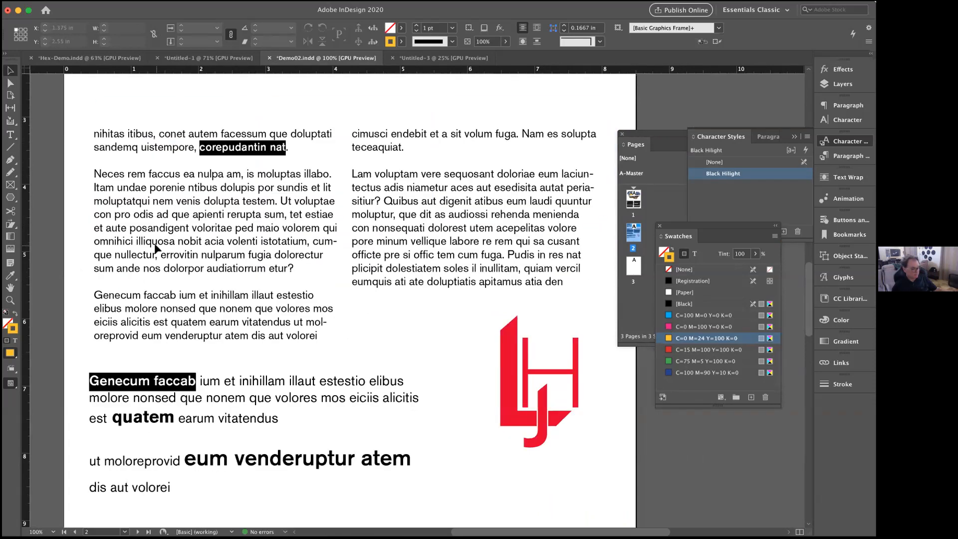
pyautogui.scroll(-2, 154, 243)
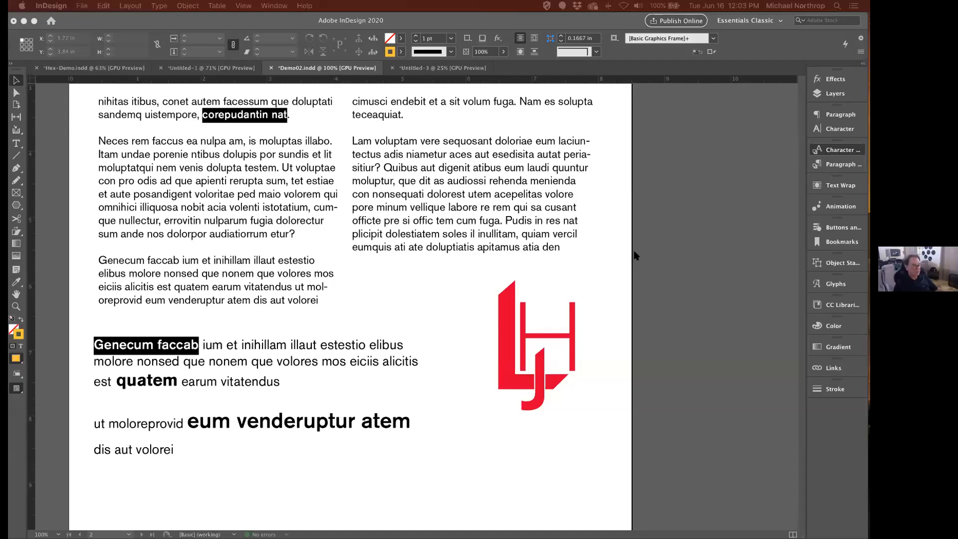
# Leave the InDesign document, switch to a Finder window and open the Dropbox (ASU) folder.
pyautogui.click(634, 253)
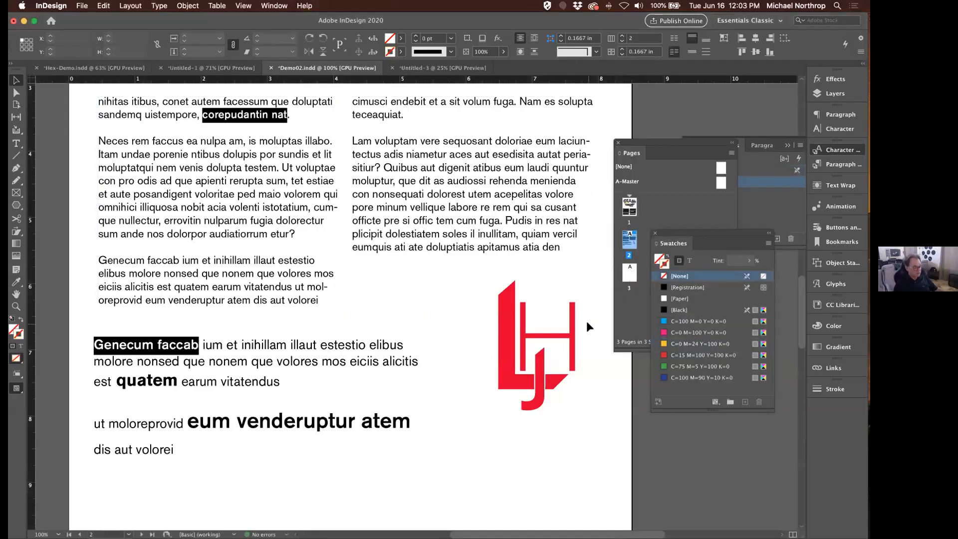
pyautogui.press('super+Tab')
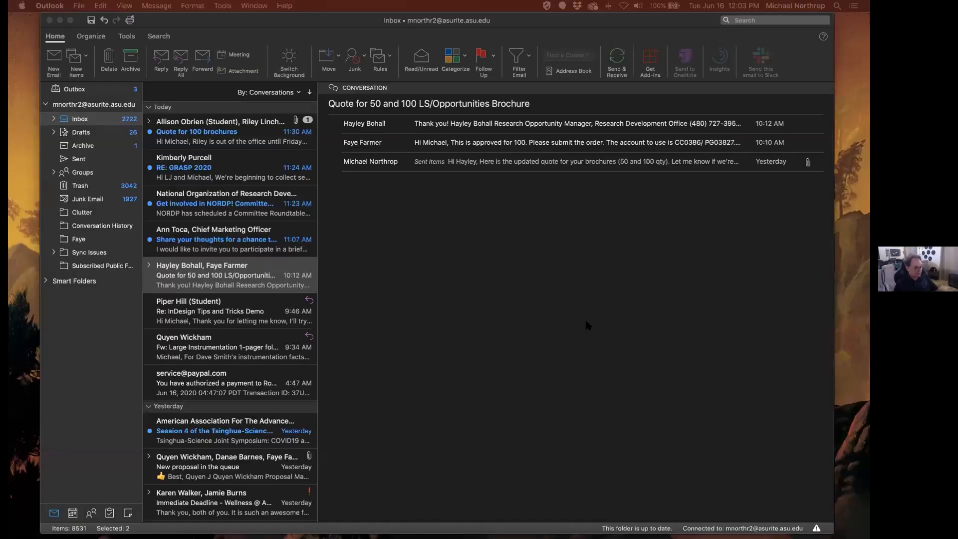
pyautogui.press('super+h')
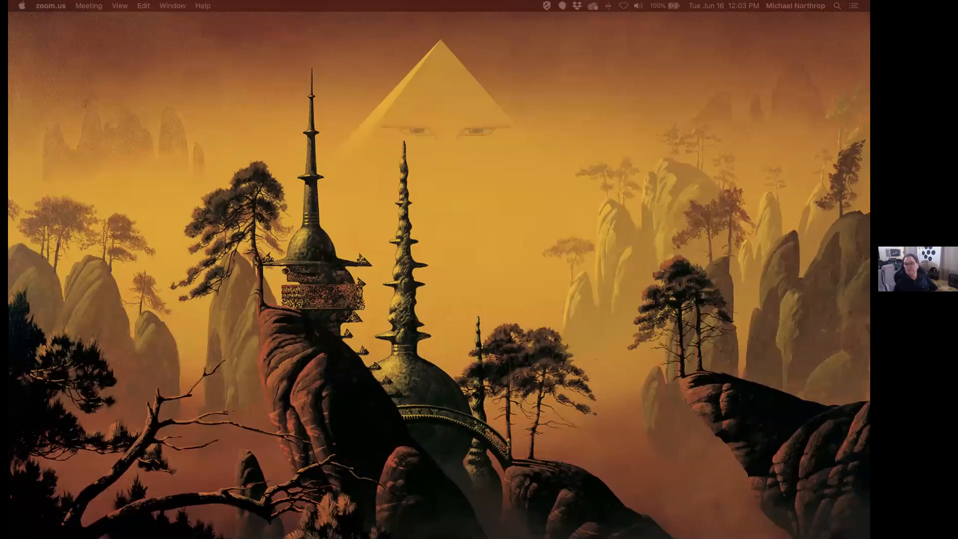
pyautogui.moveTo(865, 142); pyautogui.dragTo(515, 116)
pyautogui.click(210, 152)
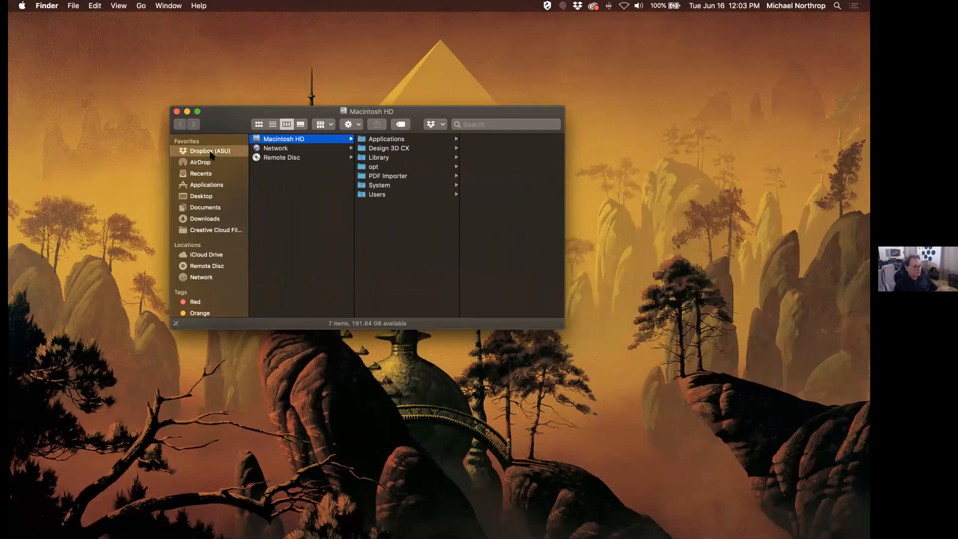
# Find the red-tagged Research Development folder in Dropbox (ASU) and open its Graphics subfolder.
pyautogui.scroll(-15, 292, 202)
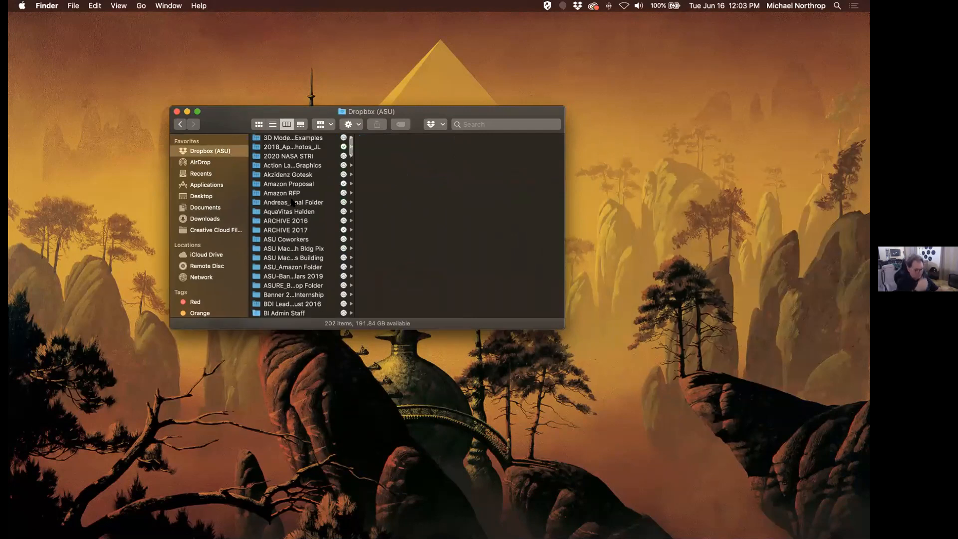
pyautogui.scroll(-10, 292, 204)
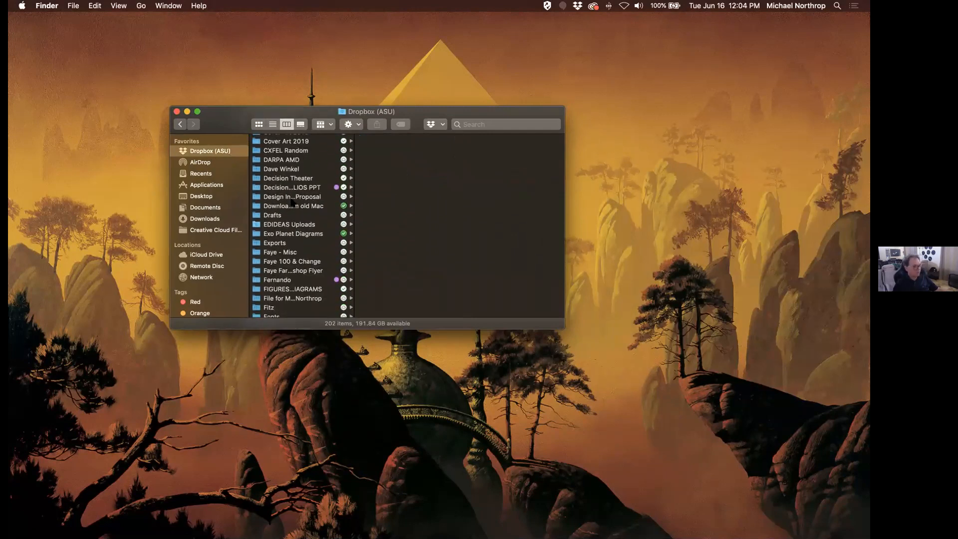
pyautogui.scroll(-1, 292, 201)
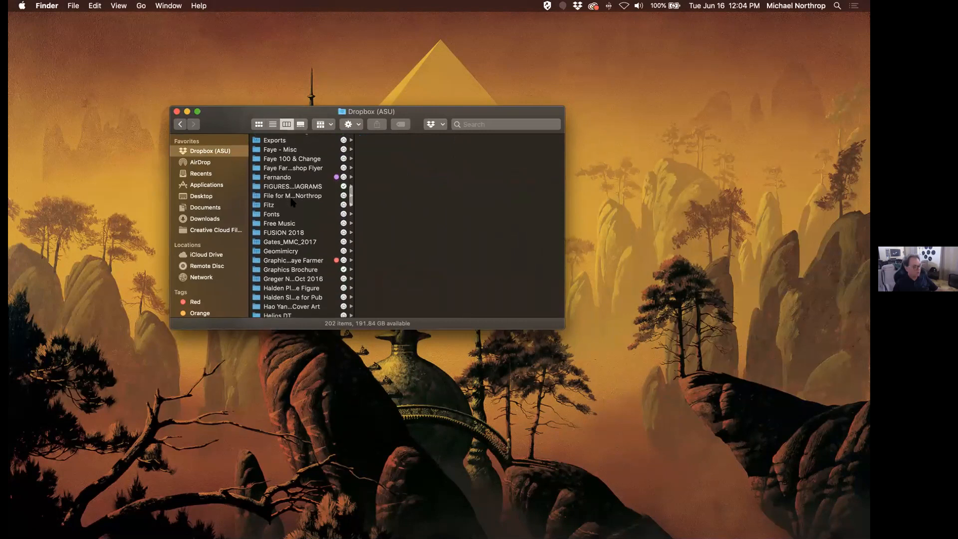
pyautogui.scroll(-3, 293, 201)
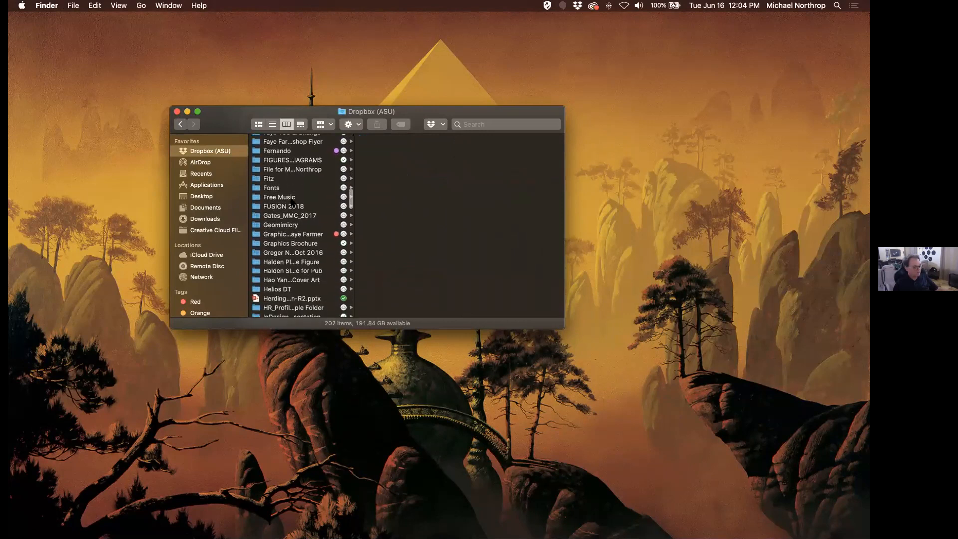
pyautogui.scroll(-15, 293, 203)
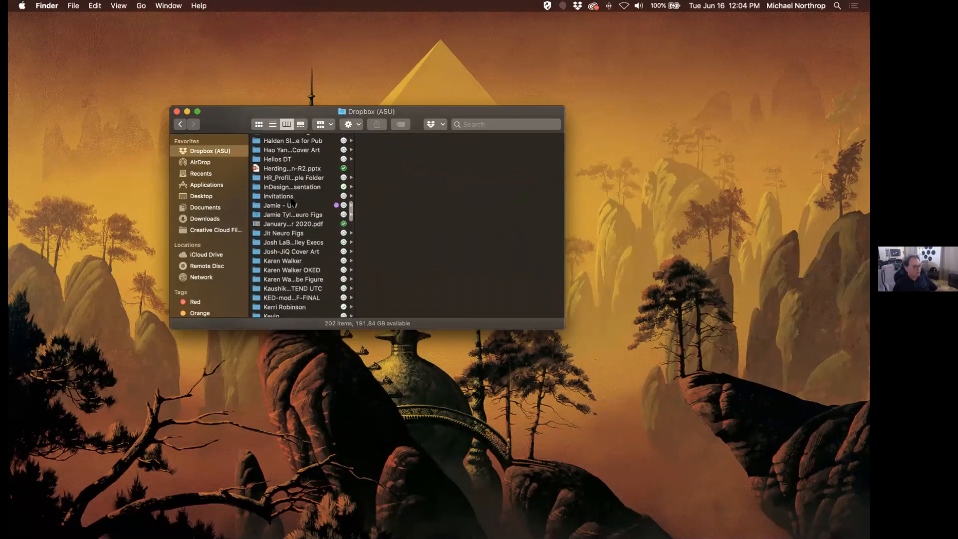
pyautogui.scroll(-15, 293, 203)
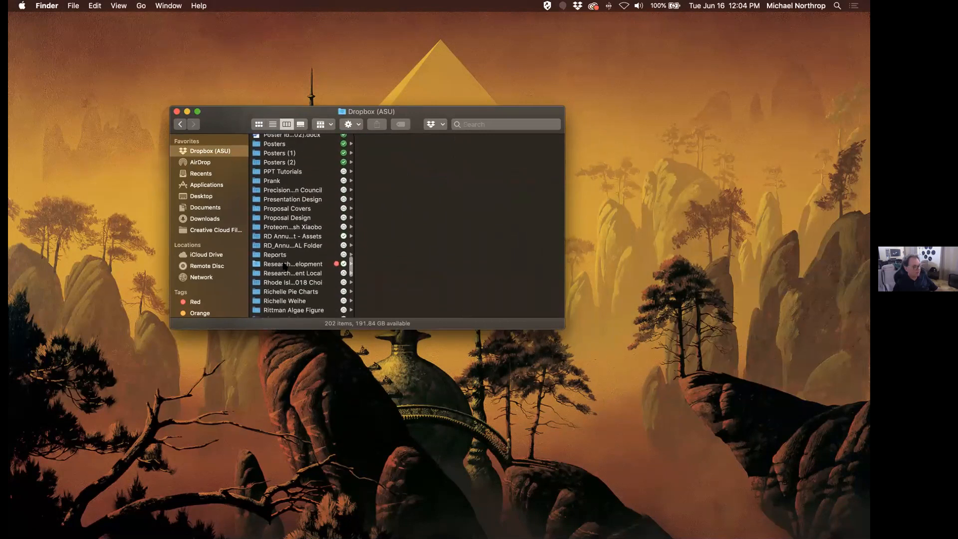
pyautogui.click(288, 263)
pyautogui.click(378, 159)
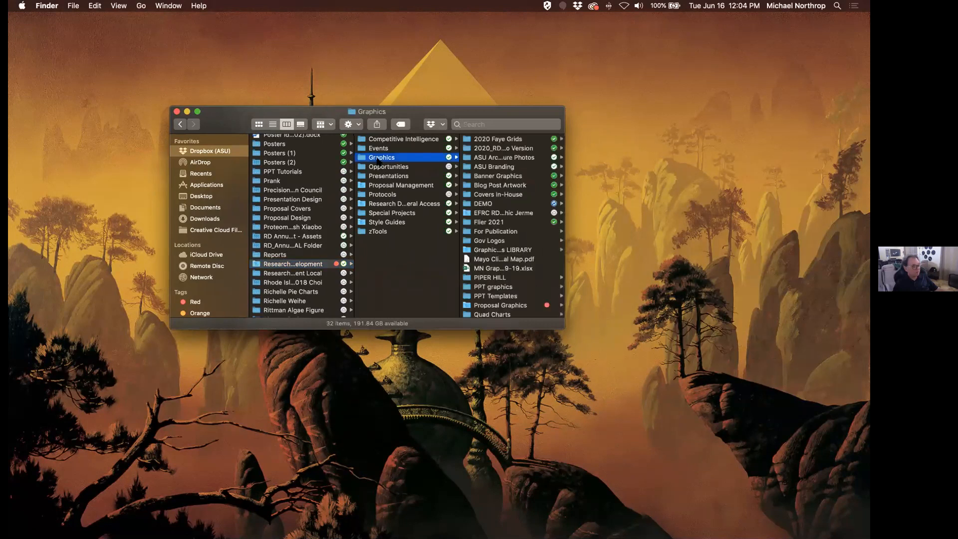
# Open the DEMO folder and the packaged Demo02 Folder inside it, shifting the Finder window slightly.
pyautogui.click(467, 204)
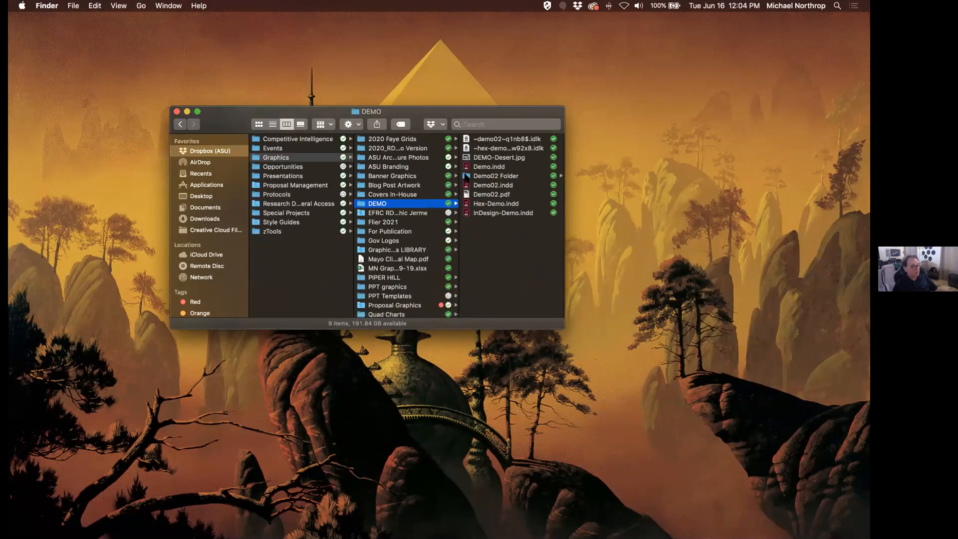
pyautogui.click(469, 176)
pyautogui.moveTo(455, 116); pyautogui.dragTo(440, 107)
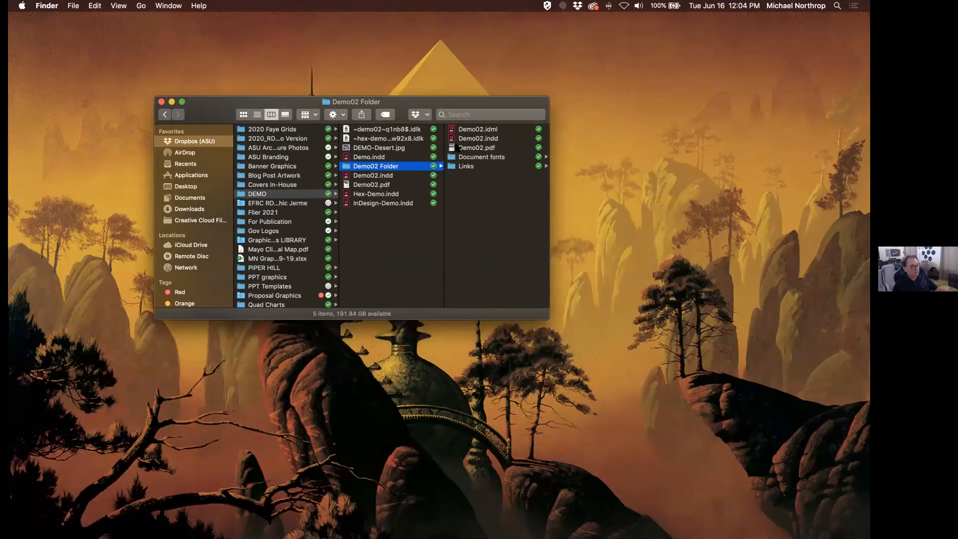
# Page through the preview of Demo02.pdf in Demo02 Folder and list the contents of the Document fonts folder.
pyautogui.click(467, 148)
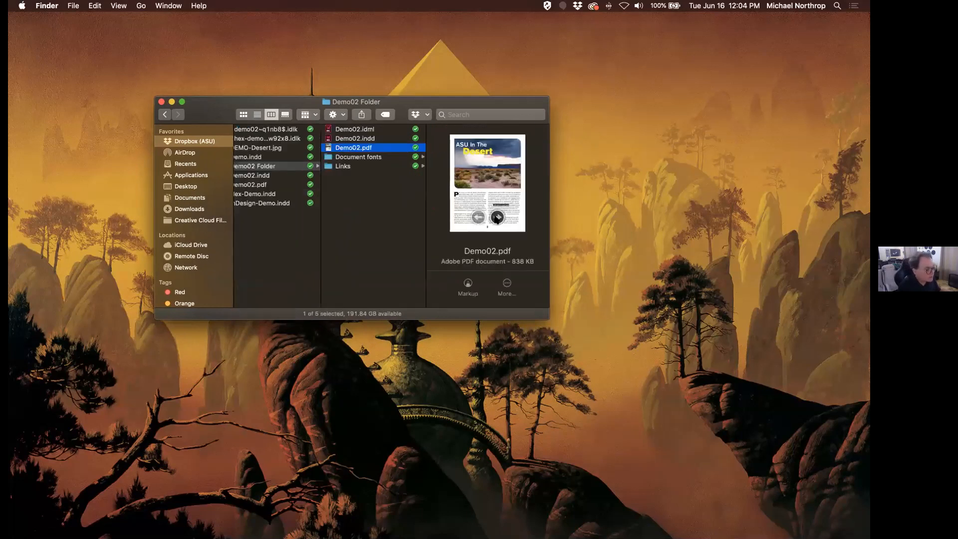
pyautogui.click(496, 217)
pyautogui.click(497, 217)
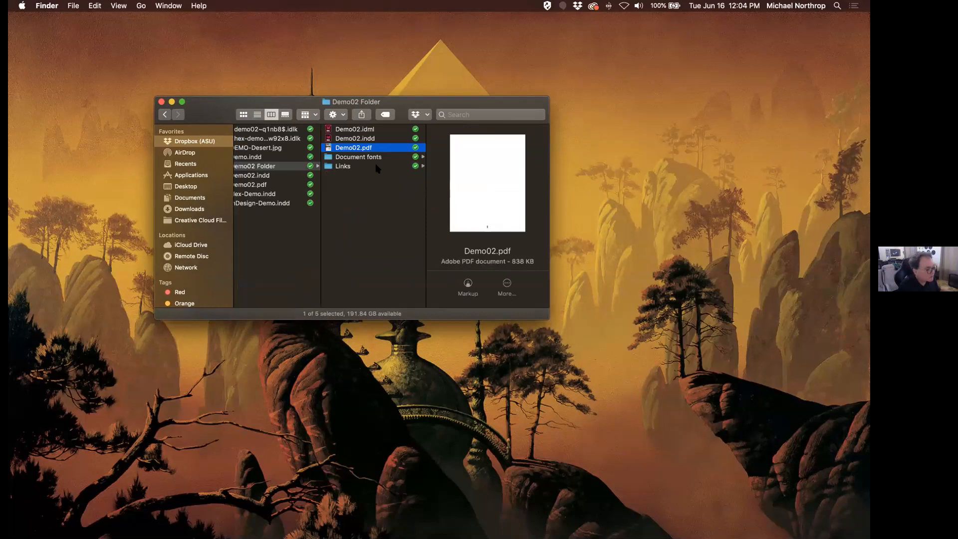
pyautogui.click(356, 158)
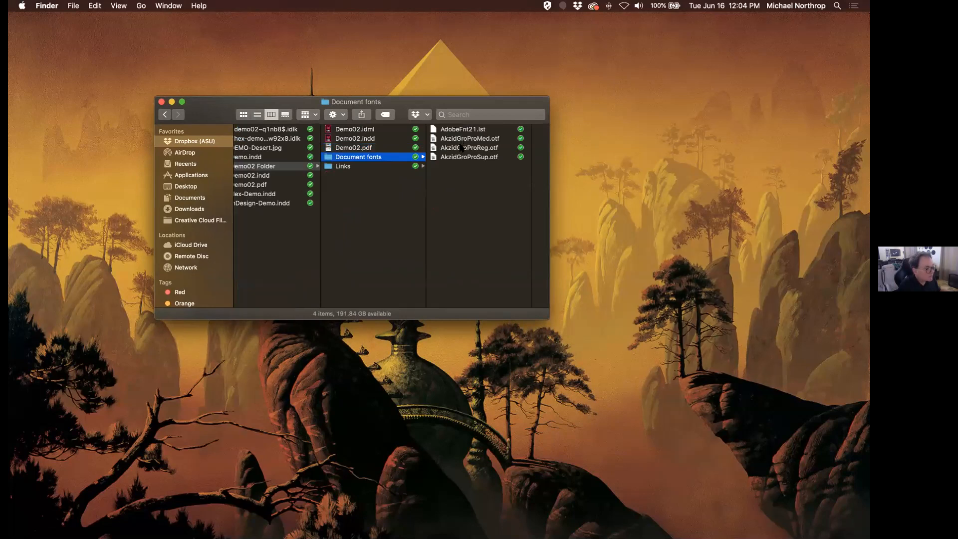
pyautogui.press('super+Tab')
pyautogui.click(361, 24)
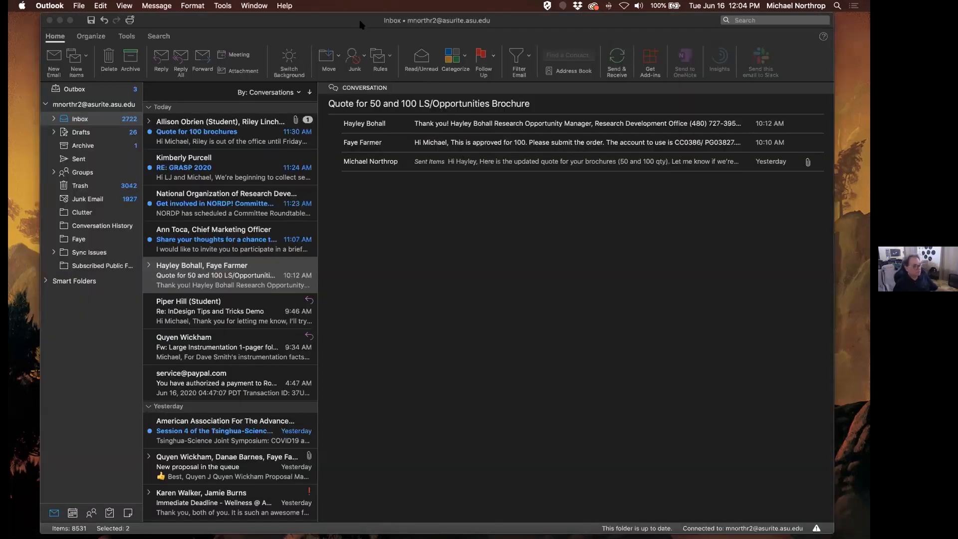
pyautogui.press('super+h')
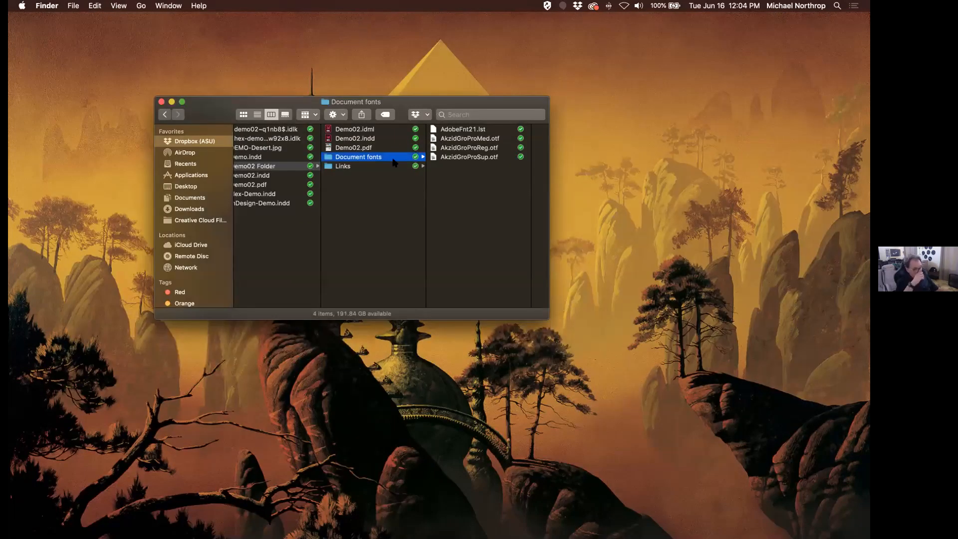
# Open the package's Links folder and select DEMO-Desert.jpg to show the collected image.
pyautogui.click(346, 166)
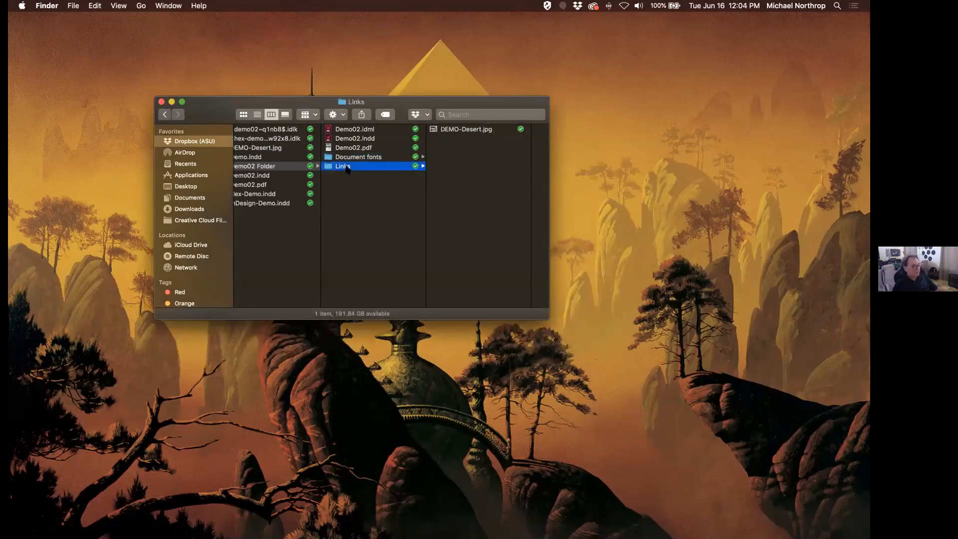
pyautogui.click(443, 131)
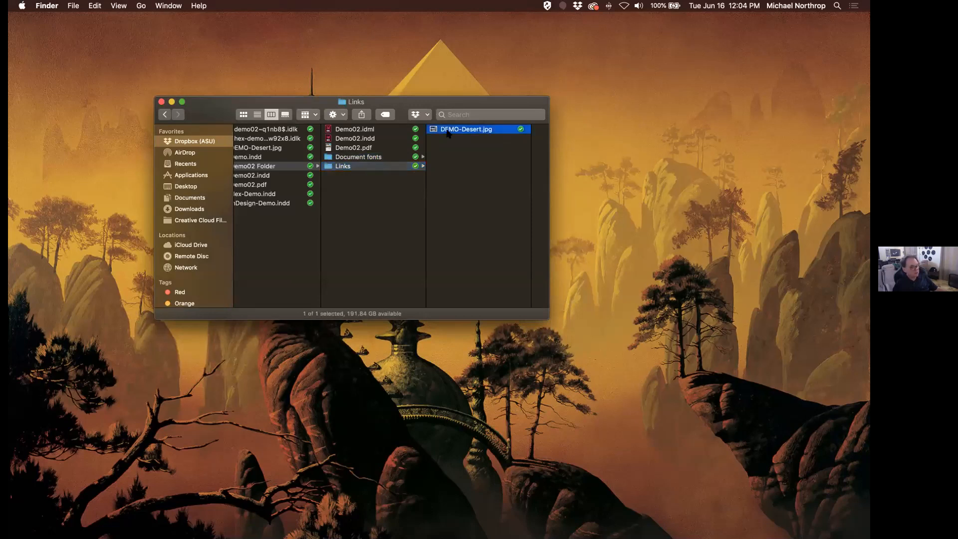
pyautogui.hscroll(-5, 382, 170)
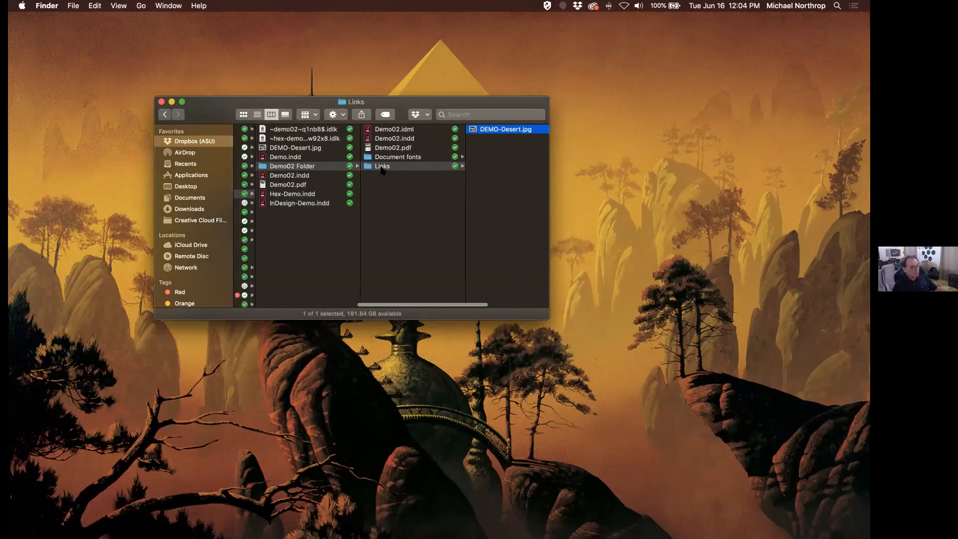
pyautogui.moveTo(403, 112); pyautogui.dragTo(398, 108)
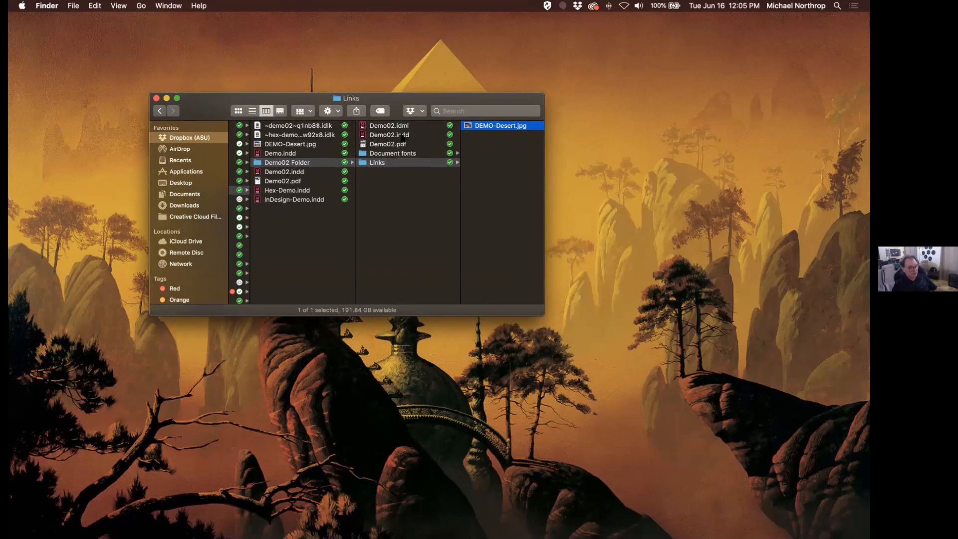
# Preview the packaged Demo02.indd document and the Demo02.idml file in Demo02 Folder.
pyautogui.click(402, 135)
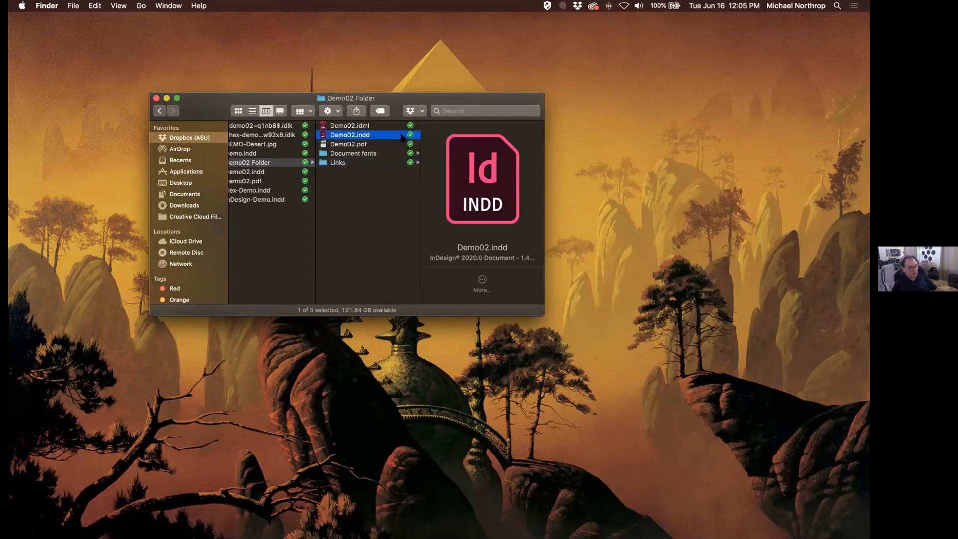
pyautogui.click(370, 126)
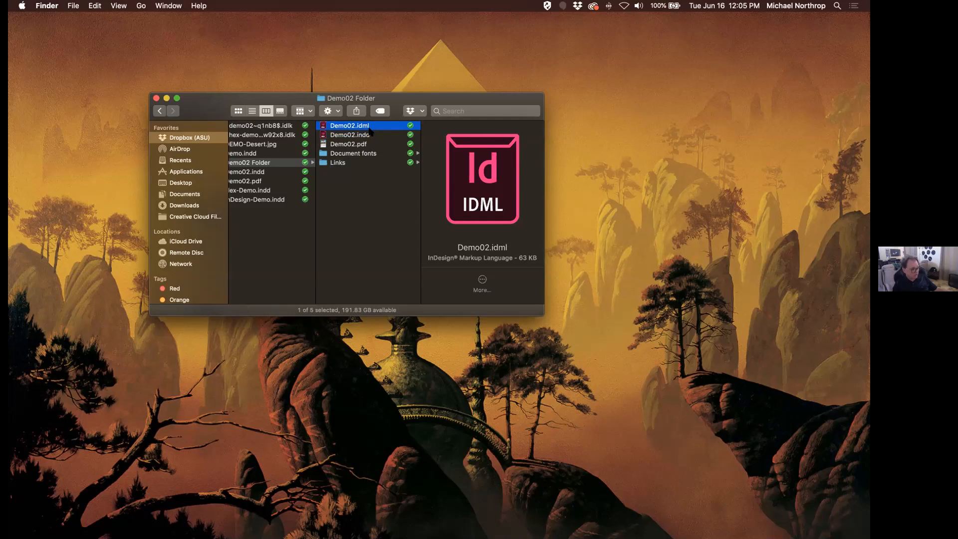
pyautogui.hscroll(-3, 369, 130)
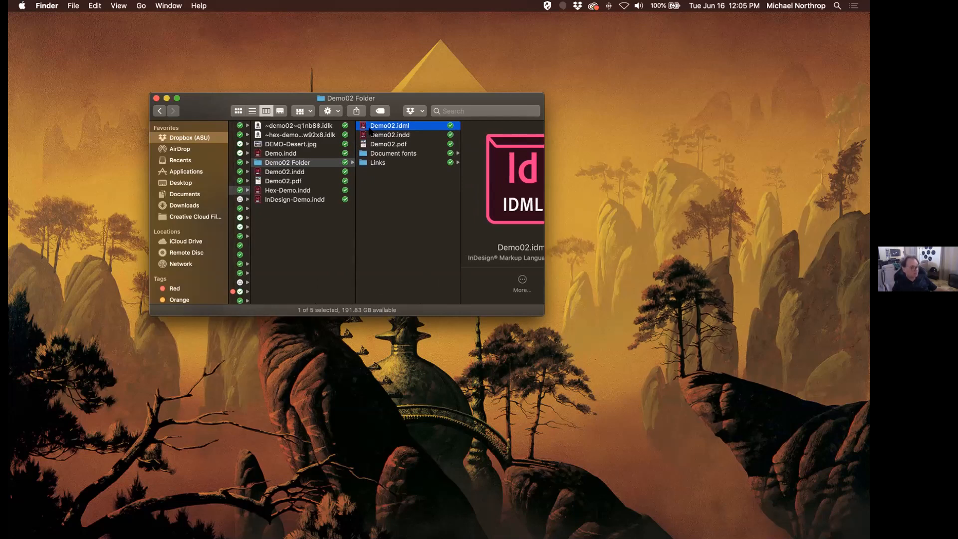
pyautogui.hscroll(2, 369, 131)
pyautogui.hscroll(3, 370, 130)
# Switch back to InDesign and examine page 2 of Demo02.indd, both up close and in a multi-page overview.
pyautogui.moveTo(359, 536)
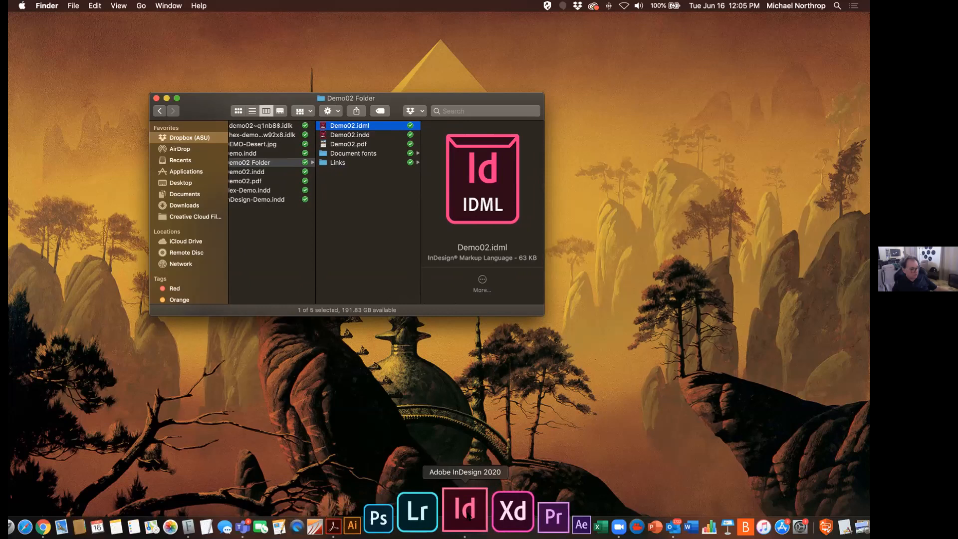
pyautogui.click(468, 516)
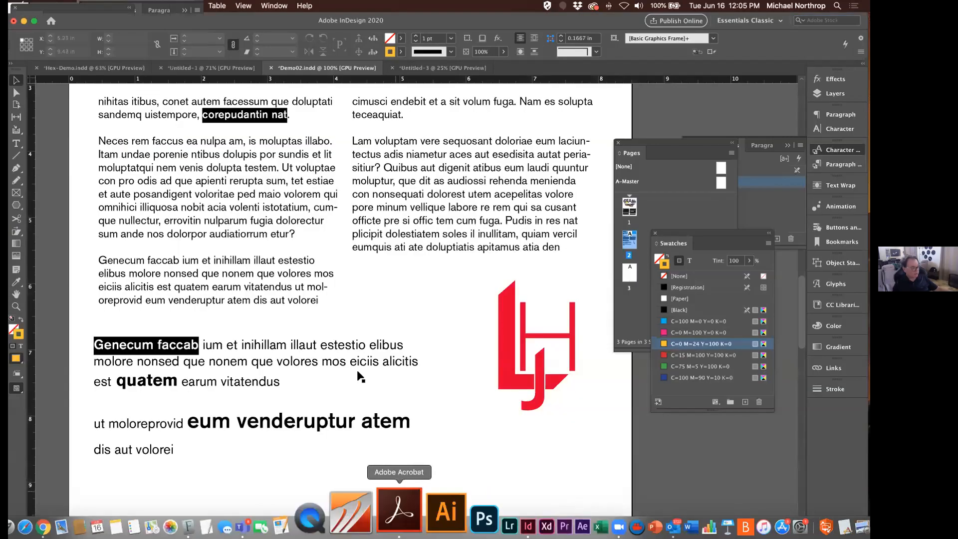
pyautogui.scroll(6, 351, 343)
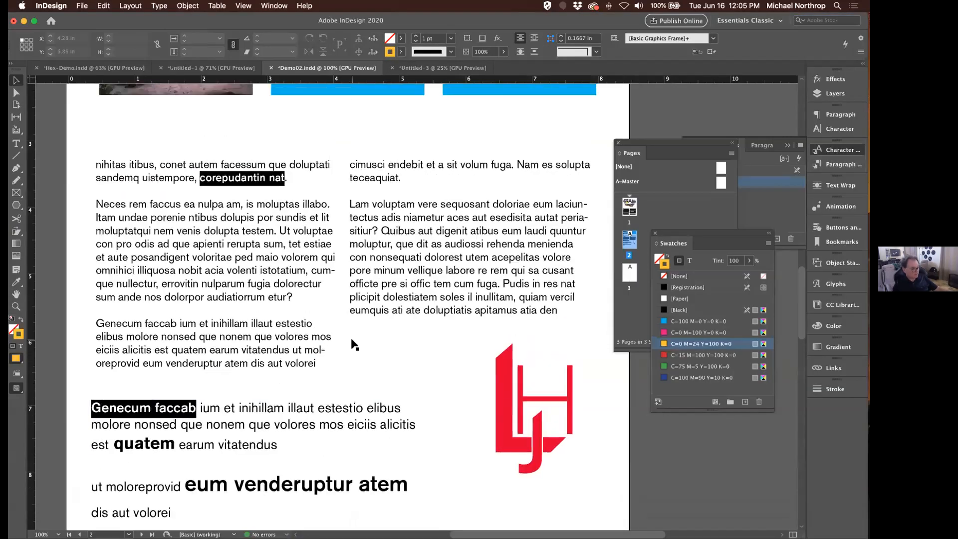
pyautogui.press('super+minus')
pyautogui.press('super+minus')
pyautogui.press('super+minus')
pyautogui.press('super+minus')
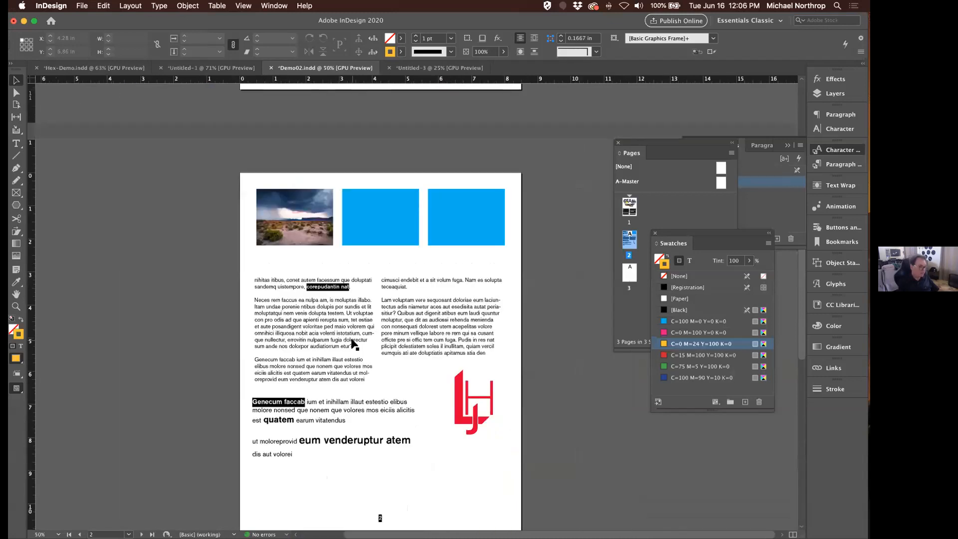
pyautogui.scroll(-3, 351, 343)
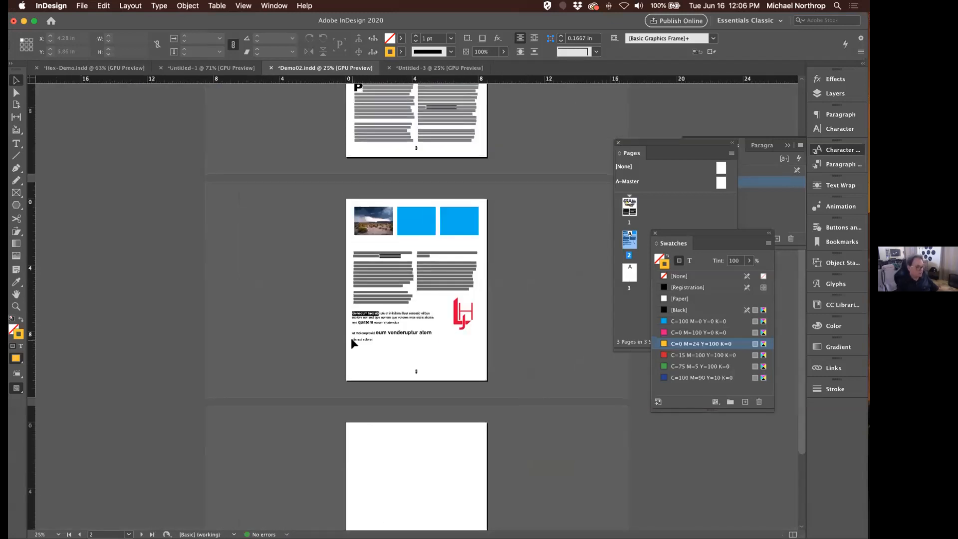
pyautogui.press('super+equal')
pyautogui.press('super+equal')
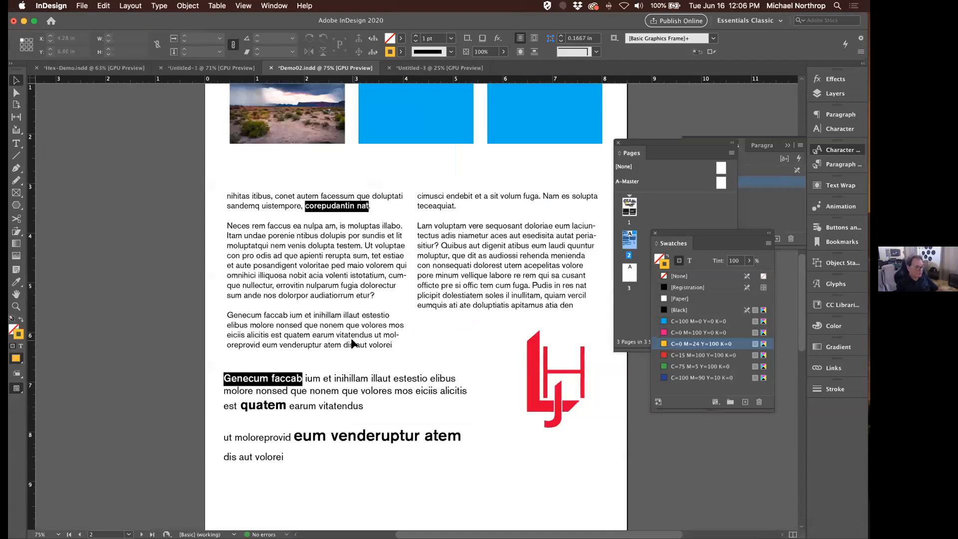
pyautogui.press('super+minus')
pyautogui.press('super+minus')
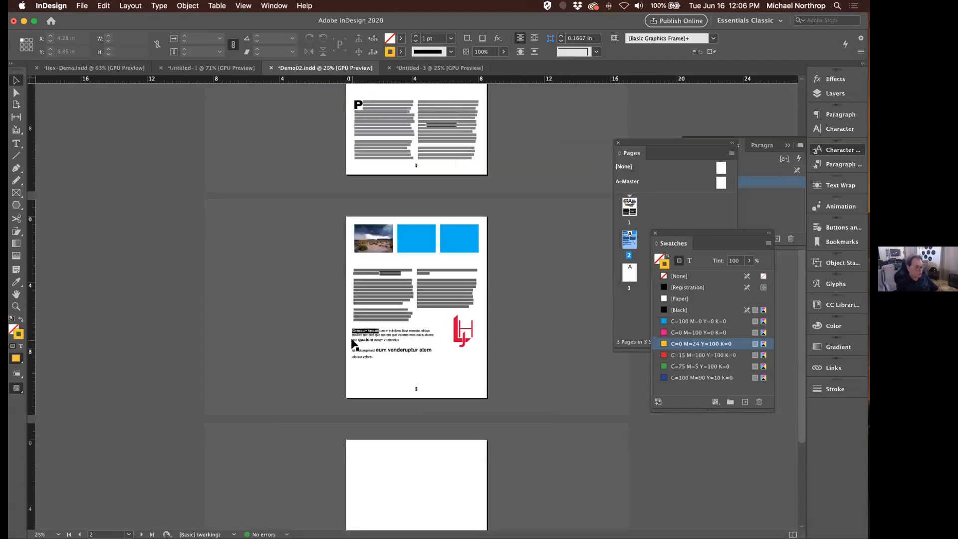
# Look over pages 1 to 3 and select the two-column body text frame on page 1.
pyautogui.scroll(-2, 351, 337)
pyautogui.scroll(7, 351, 339)
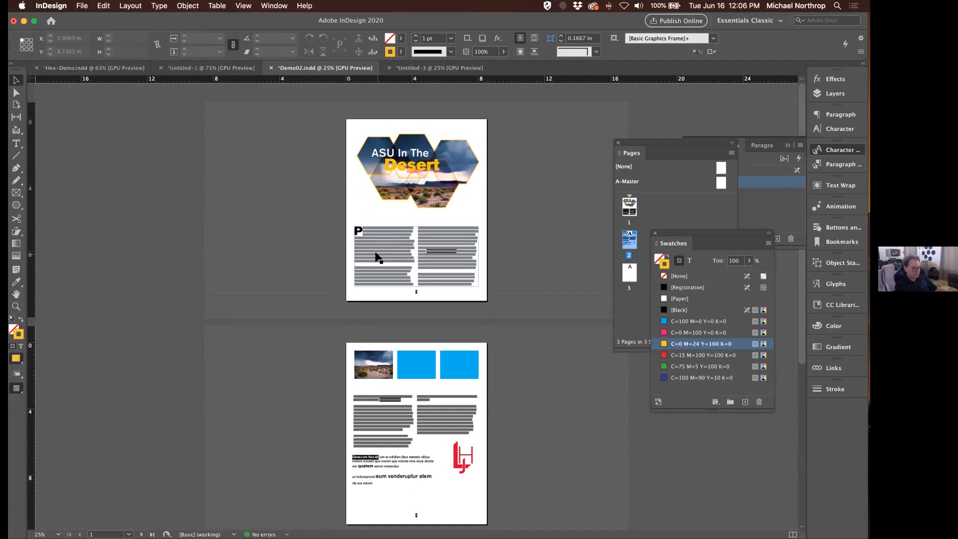
pyautogui.press('super+equal')
pyautogui.press('super+equal')
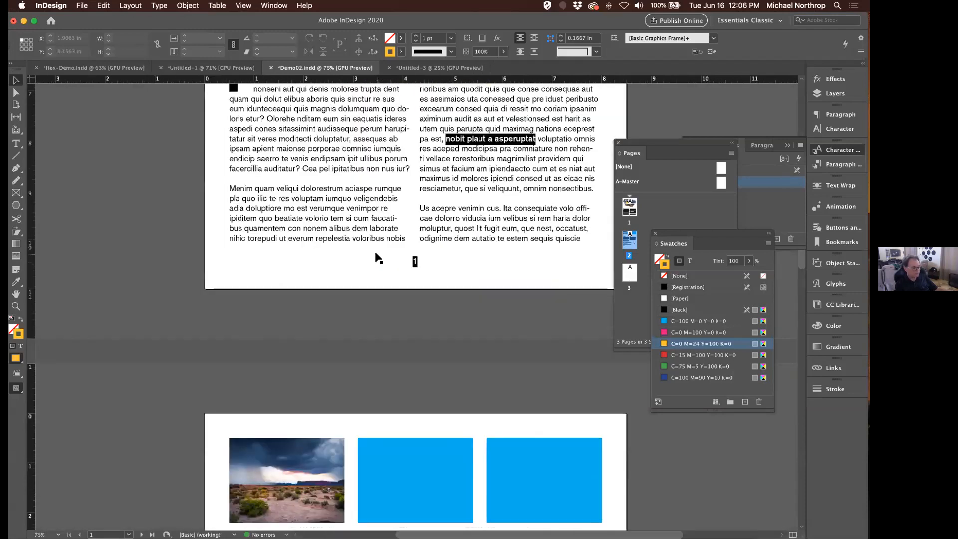
pyautogui.click(375, 251)
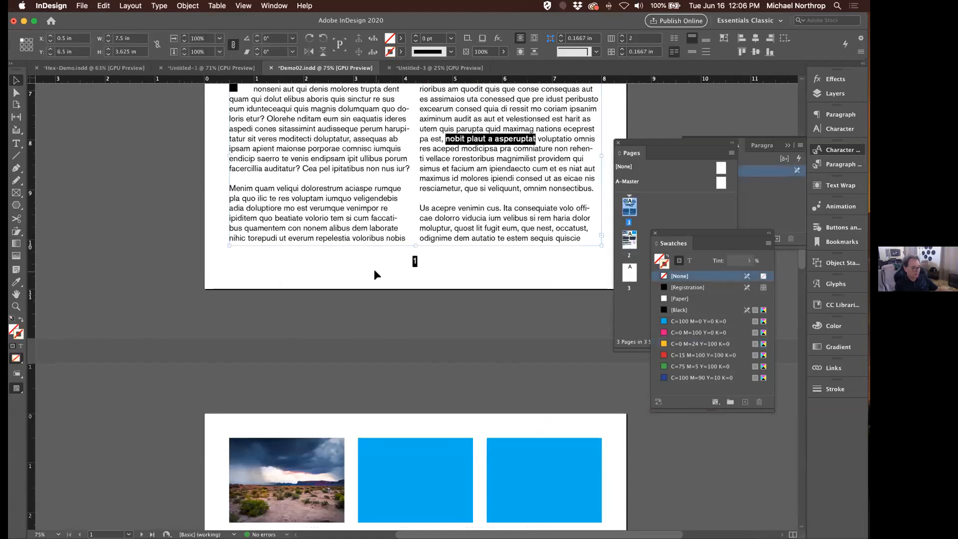
# Look over page 2's images and text, then deselect the body text frame and examine the hexagon artwork on page 1.
pyautogui.scroll(-8, 375, 270)
pyautogui.scroll(-1, 375, 275)
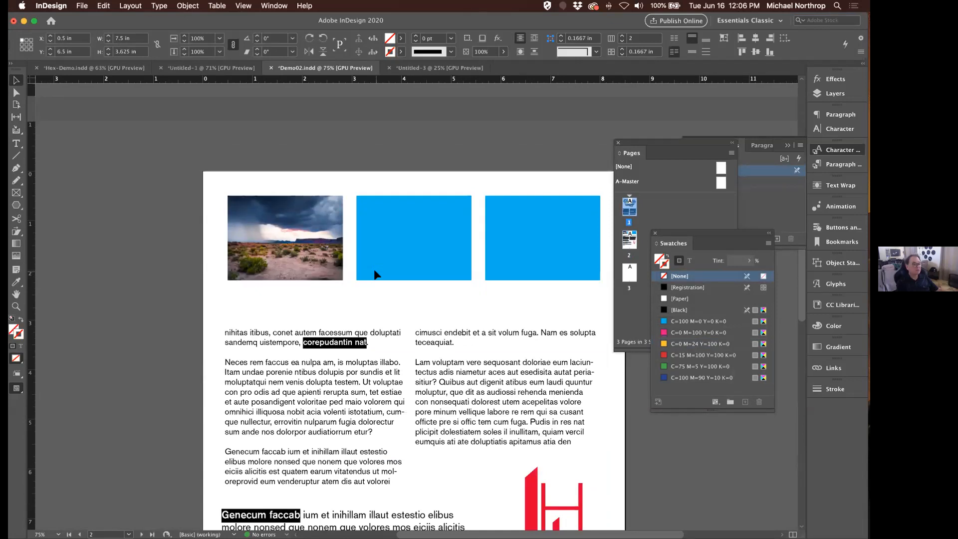
pyautogui.scroll(-8, 375, 270)
pyautogui.scroll(-20, 374, 273)
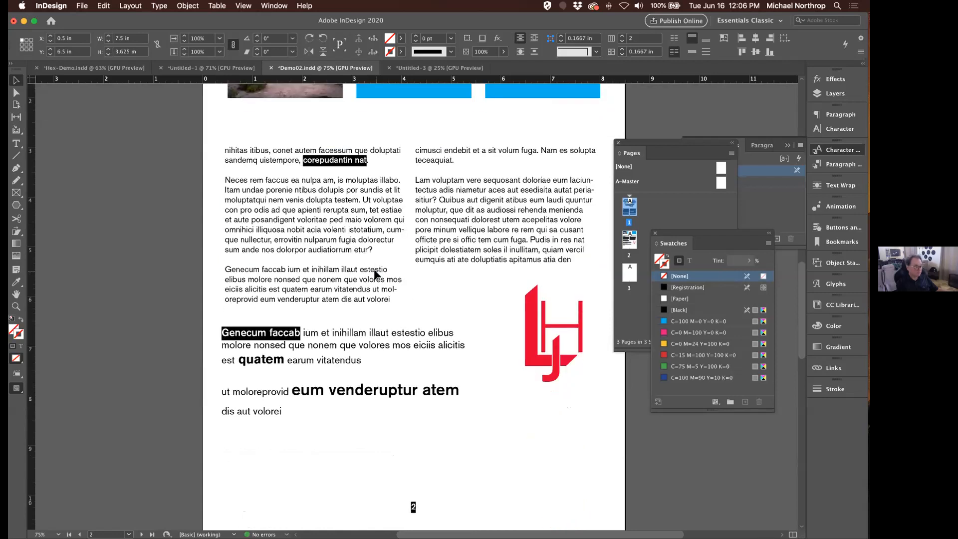
pyautogui.scroll(15, 374, 273)
pyautogui.scroll(20, 374, 273)
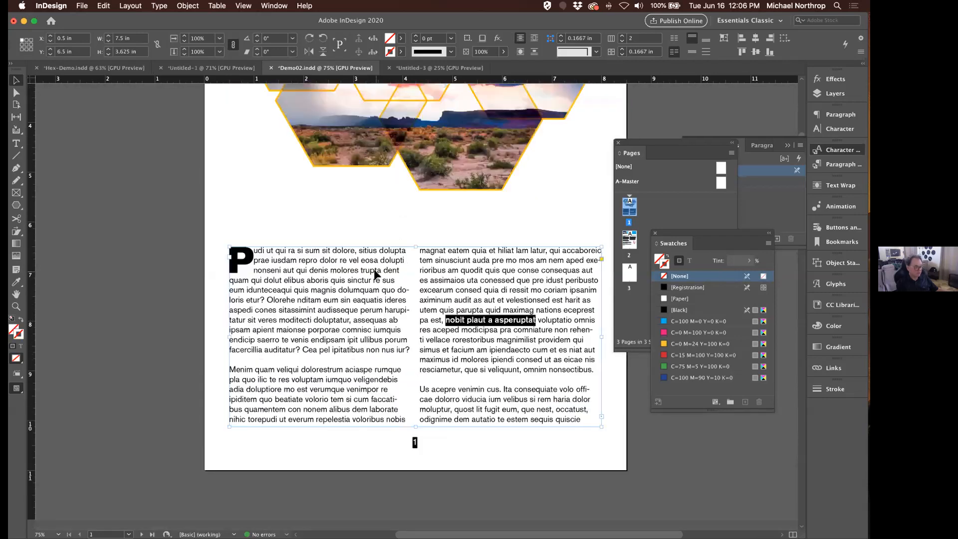
pyautogui.scroll(-1, 374, 273)
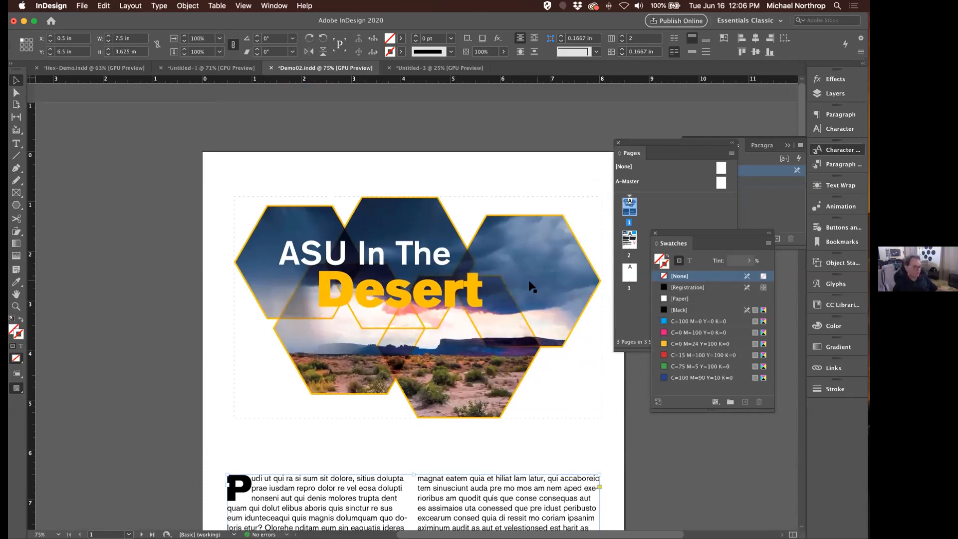
pyautogui.click(217, 301)
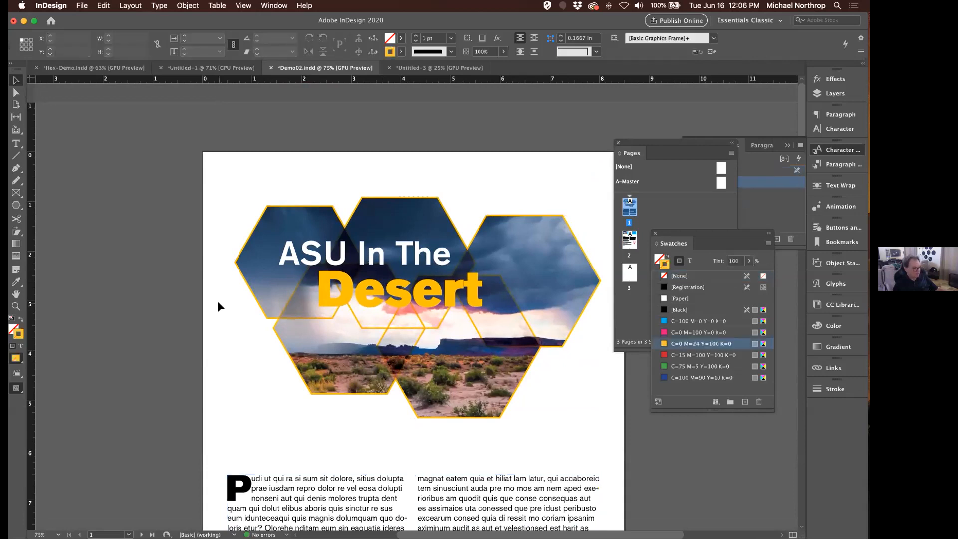
pyautogui.scroll(-3, 217, 301)
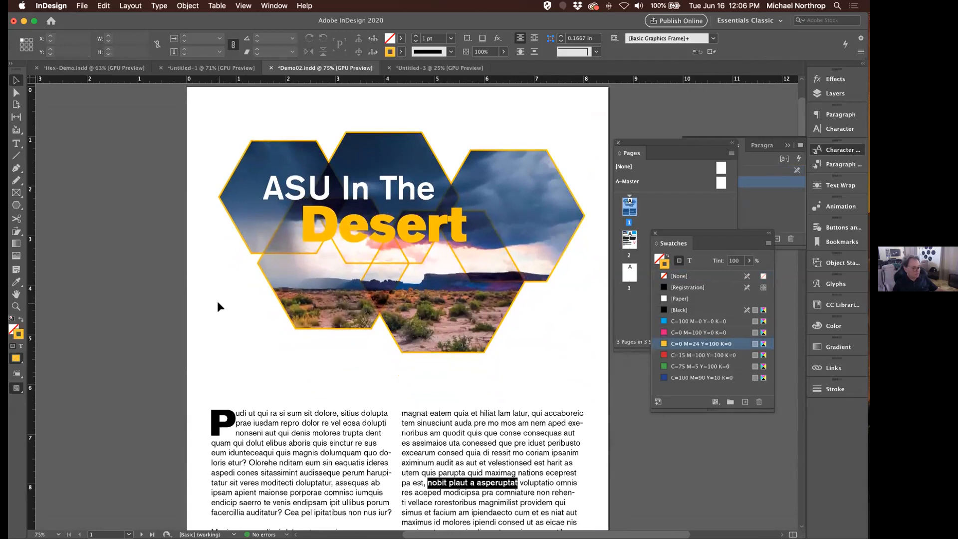
pyautogui.scroll(-1, 217, 300)
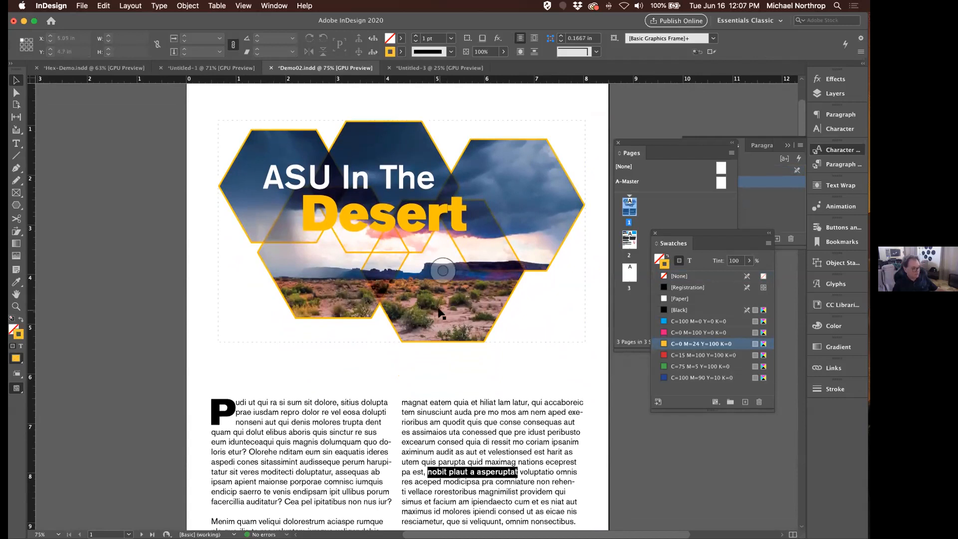
# Duplicate the lower-right photo hexagon below the group, scale it to about 2.45 in wide, and delete the picture inside it.
pyautogui.click(440, 311)
pyautogui.click(439, 311)
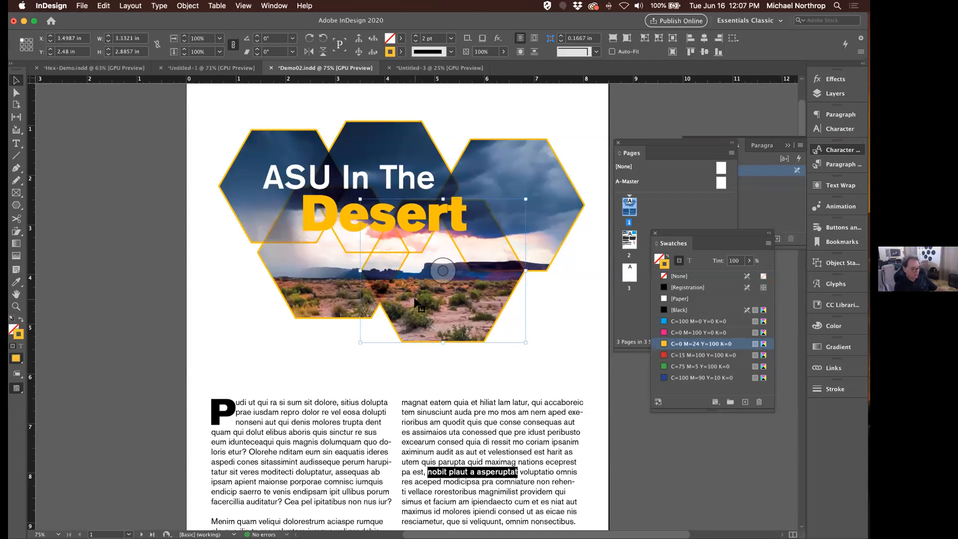
pyautogui.moveTo(421, 301); pyautogui.dragTo(369, 347)
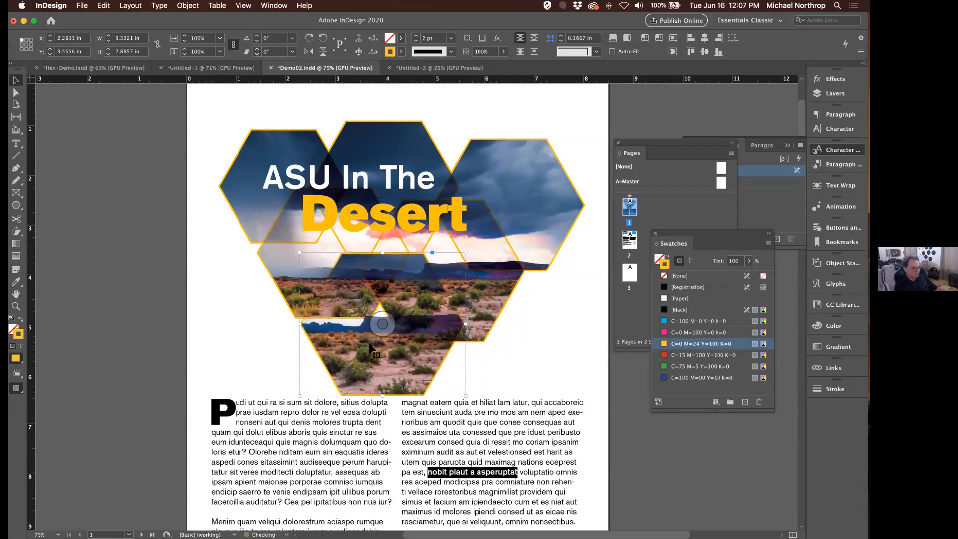
pyautogui.moveTo(463, 394); pyautogui.dragTo(399, 386)
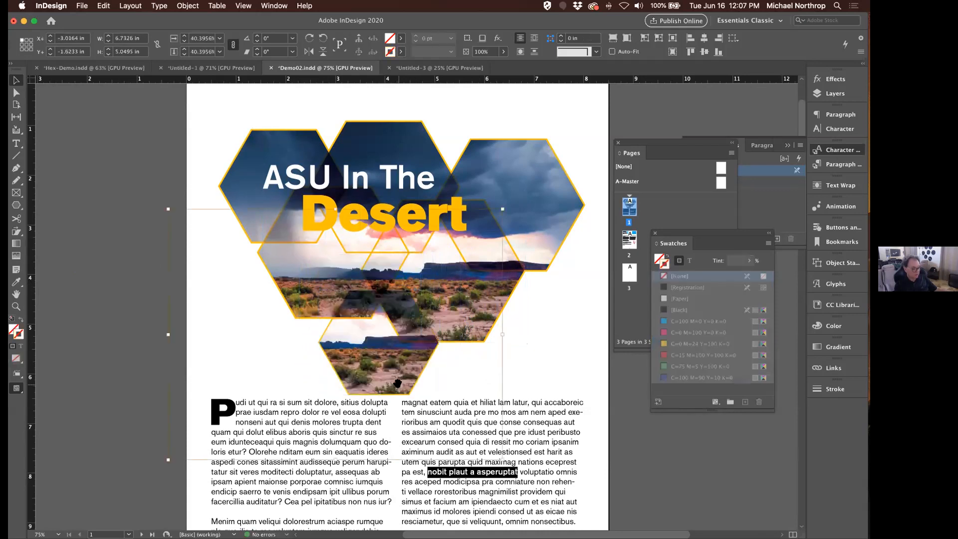
pyautogui.press('Delete')
pyautogui.hotkey('ctrl', 'z')
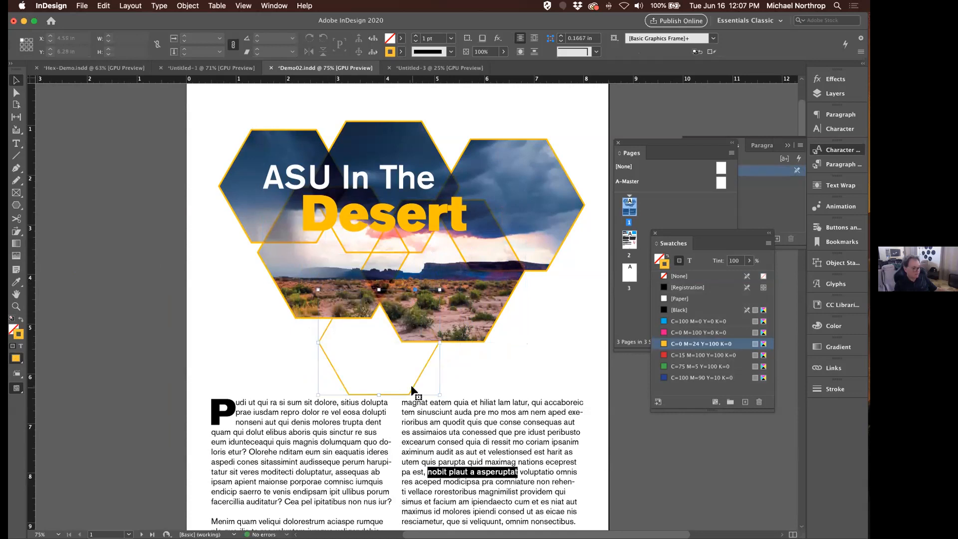
# Move the empty hexagon up against the photo cluster and set its blending mode to Normal.
pyautogui.click(423, 363)
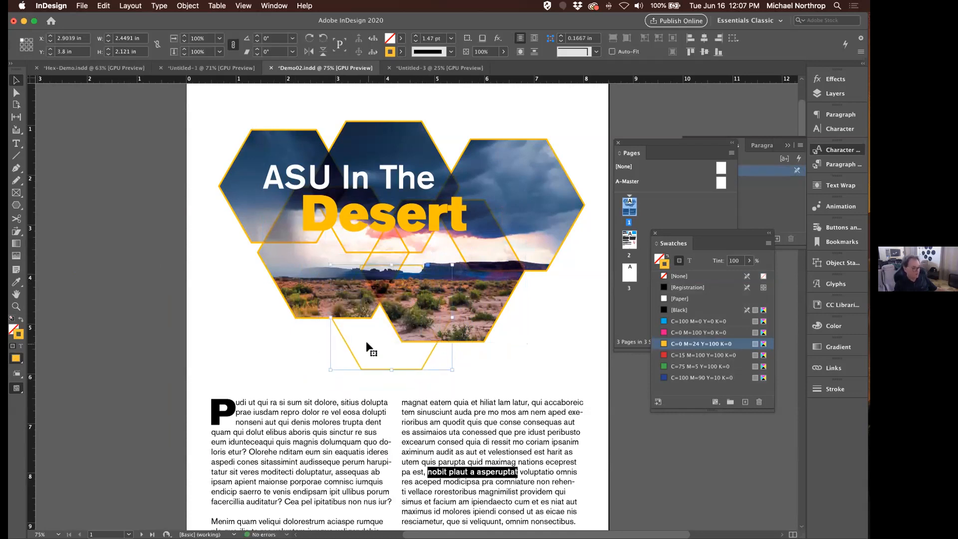
pyautogui.click(834, 79)
pyautogui.click(729, 93)
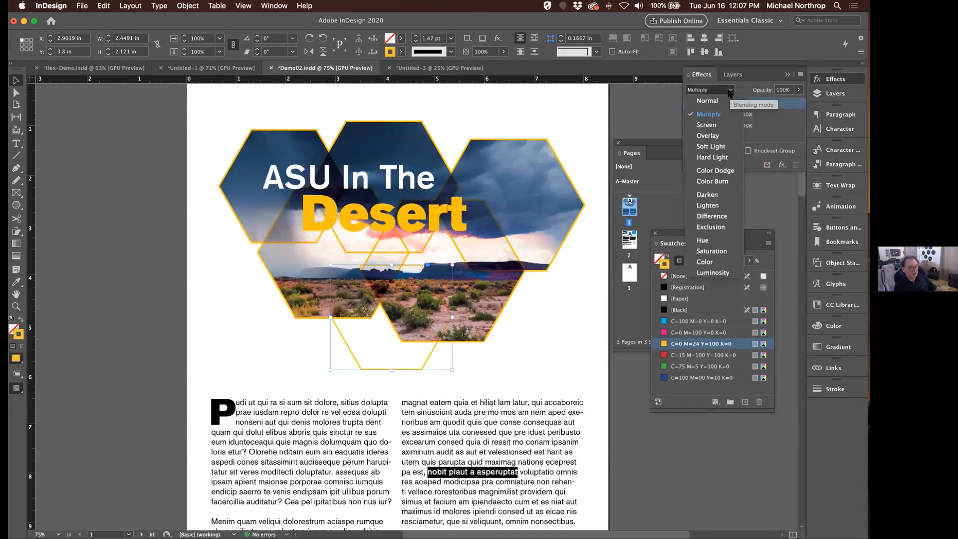
pyautogui.click(708, 86)
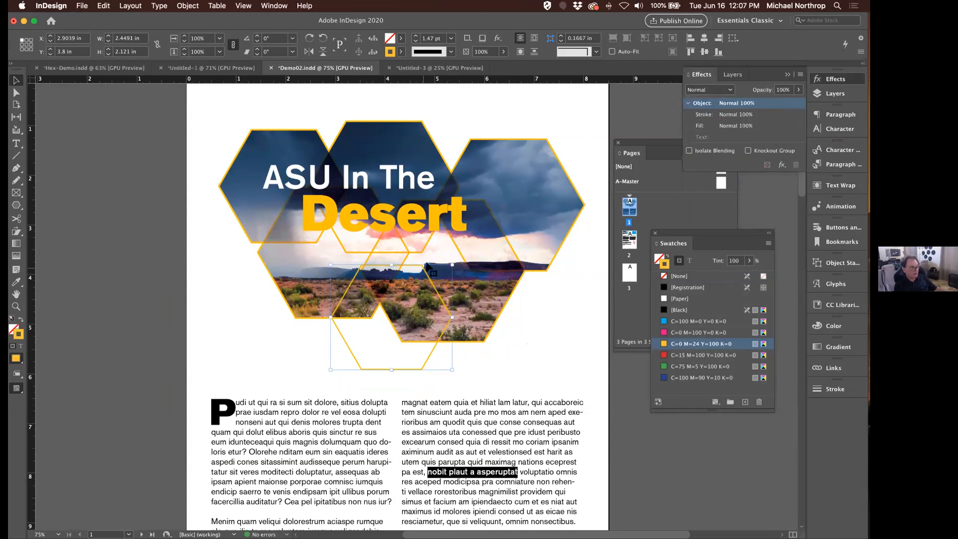
# Reposition the empty hexagon so it overlaps the two lower photo hexagons, nudging it to about X 2.6 in, Y 3.56 in.
pyautogui.moveTo(355, 360); pyautogui.dragTo(319, 351)
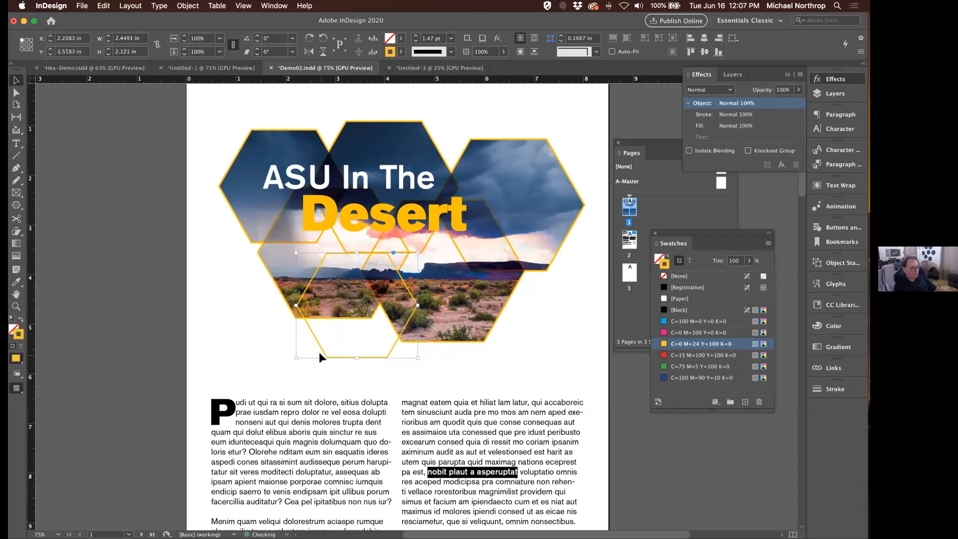
pyautogui.press('Right')
pyautogui.press('Right')
pyautogui.press('Right')
pyautogui.press('Right')
pyautogui.press('Right')
pyautogui.press('Right')
pyautogui.press('Right')
pyautogui.press('Right')
pyautogui.press('Right')
pyautogui.press('Right')
pyautogui.press('Right')
pyautogui.press('Right')
pyautogui.press('Right')
pyautogui.press('Right')
pyautogui.press('Right')
pyautogui.press('Right')
pyautogui.press('Right')
pyautogui.press('Right')
pyautogui.press('Right')
pyautogui.press('Right')
pyautogui.press('Right')
pyautogui.press('Right')
pyautogui.press('Right')
pyautogui.press('Right')
pyautogui.press('Right')
pyautogui.press('Right')
pyautogui.press('Right')
pyautogui.press('Right')
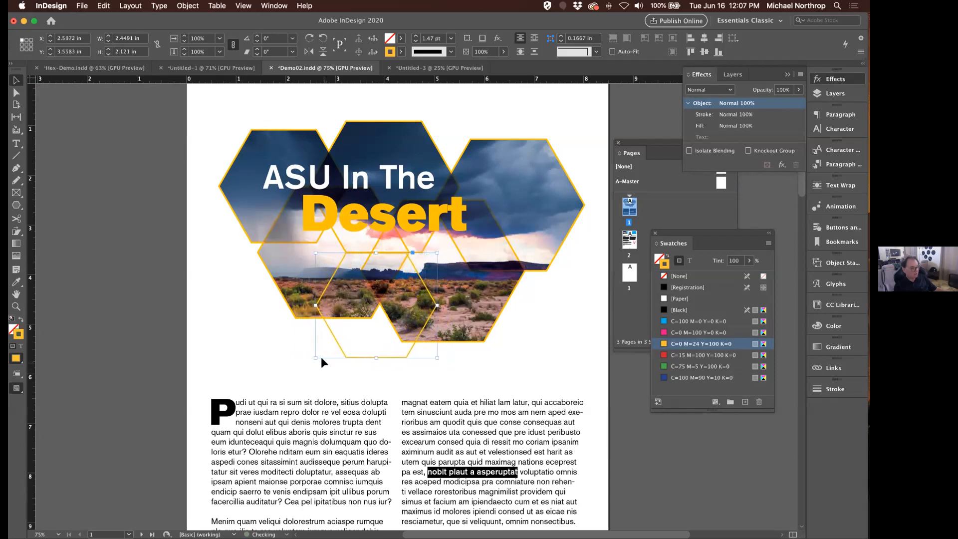
# Duplicate the outline hexagon to the right of the lower photo hexagons, shrink it to about 1.48 in wide, and nudge it into place.
pyautogui.moveTo(342, 352); pyautogui.dragTo(500, 330)
pyautogui.moveTo(593, 337)
pyautogui.mouseDown()
pyautogui.moveTo(551, 285)
pyautogui.moveTo(529, 289)
pyautogui.moveTo(548, 306)
pyautogui.mouseUp()
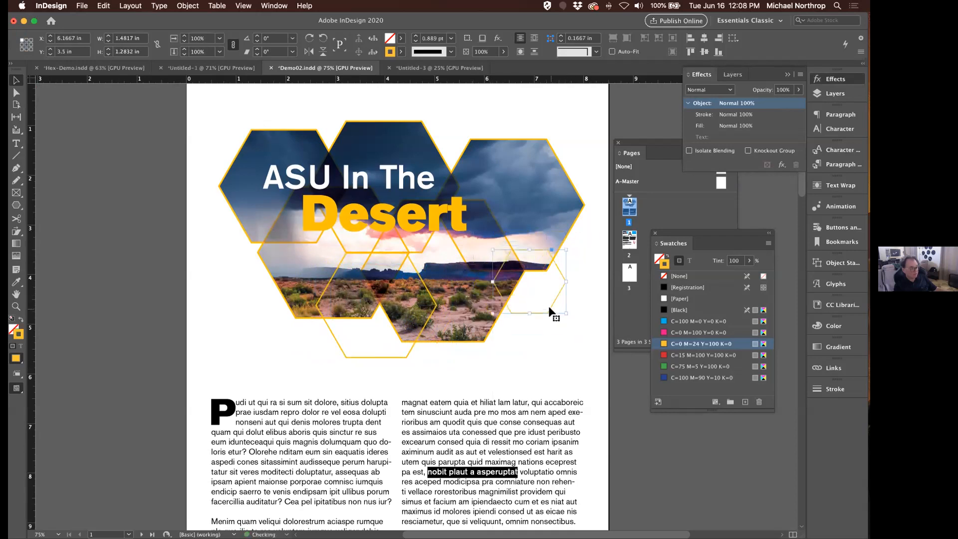
pyautogui.press('Right')
pyautogui.press('Right')
pyautogui.press('Right')
pyautogui.press('Right')
pyautogui.press('Right')
pyautogui.press('Down')
pyautogui.press('Down')
pyautogui.press('Down')
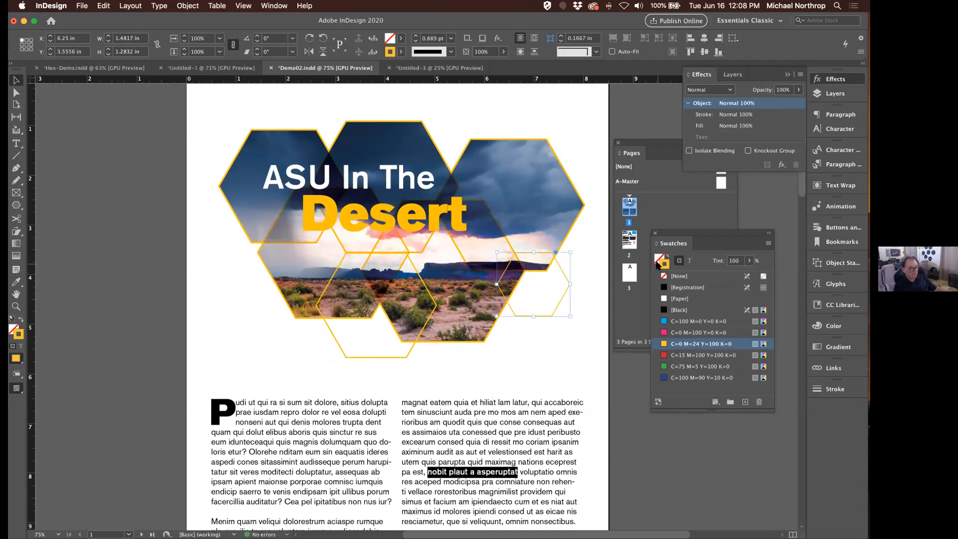
# Fill the small hexagon with the C=0 M=24 Y=100 K=0 swatch, scale it to about 1.23 in wide and nudge it into position.
pyautogui.click(657, 261)
pyautogui.click(664, 344)
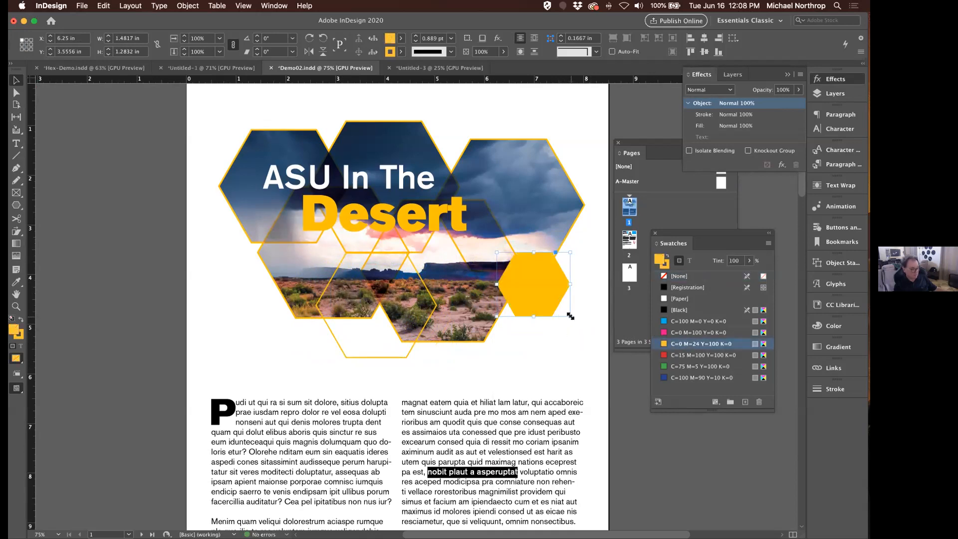
pyautogui.moveTo(569, 315); pyautogui.dragTo(546, 301)
pyautogui.press('Left')
pyautogui.press('Left')
pyautogui.press('Left')
pyautogui.press('Up')
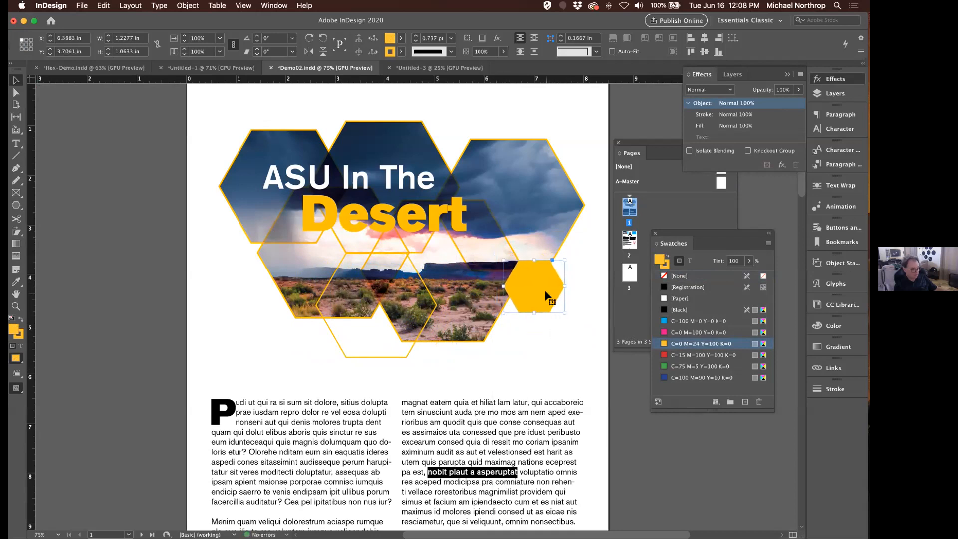
# Send the yellow hexagon backward and move it slightly down, tucking it under the cluster's right side.
pyautogui.press('super+bracketleft')
pyautogui.click(564, 334)
pyautogui.moveTo(540, 307); pyautogui.dragTo(540, 307)
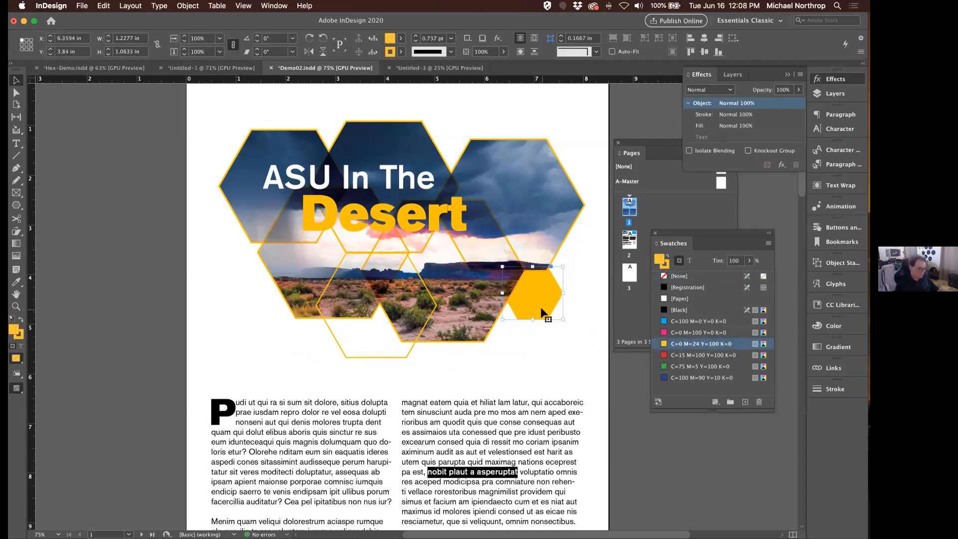
# Ungroup the hexagon artwork and move the "ASU In The Desert" title off the page onto the left pasteboard.
pyautogui.click(330, 214)
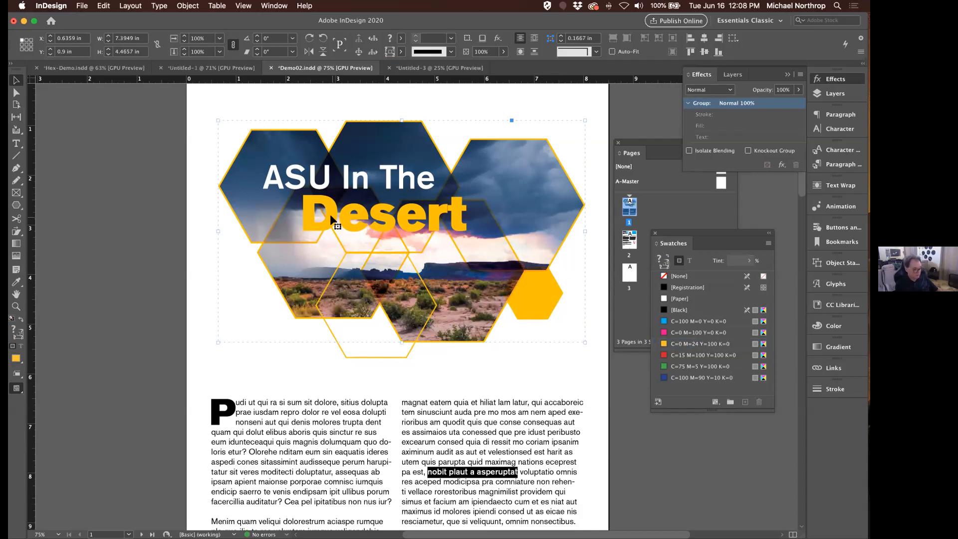
pyautogui.press('super+shift+g')
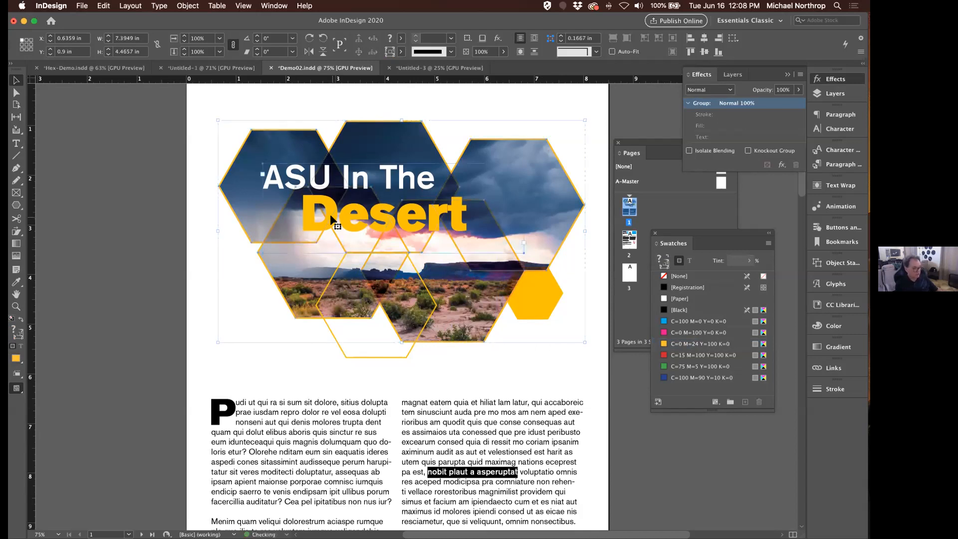
pyautogui.click(190, 286)
pyautogui.moveTo(312, 223); pyautogui.dragTo(97, 313)
pyautogui.moveTo(191, 313); pyautogui.dragTo(108, 330)
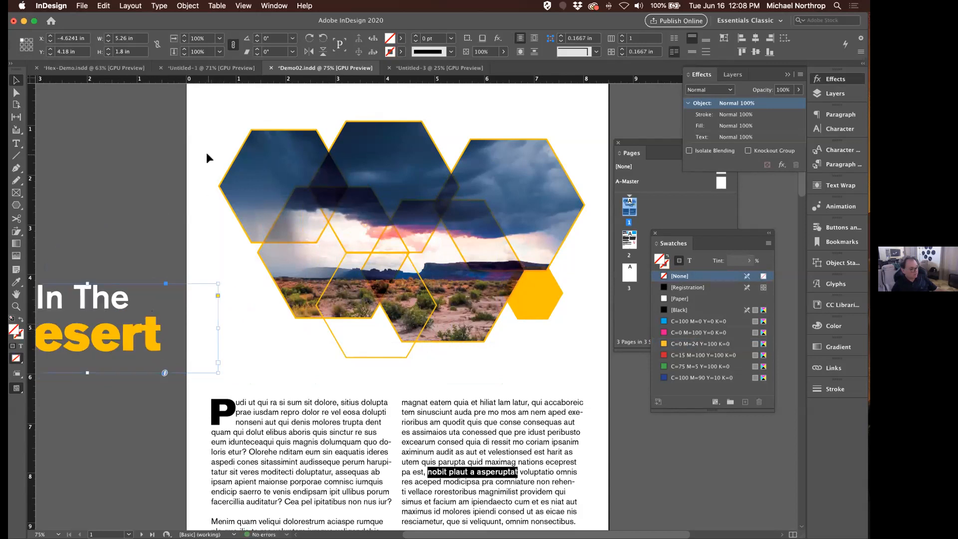
# Select all the hexagons on page 1, convert their shapes to ellipses, and deselect them.
pyautogui.click(239, 111)
pyautogui.moveTo(521, 337); pyautogui.dragTo(541, 339)
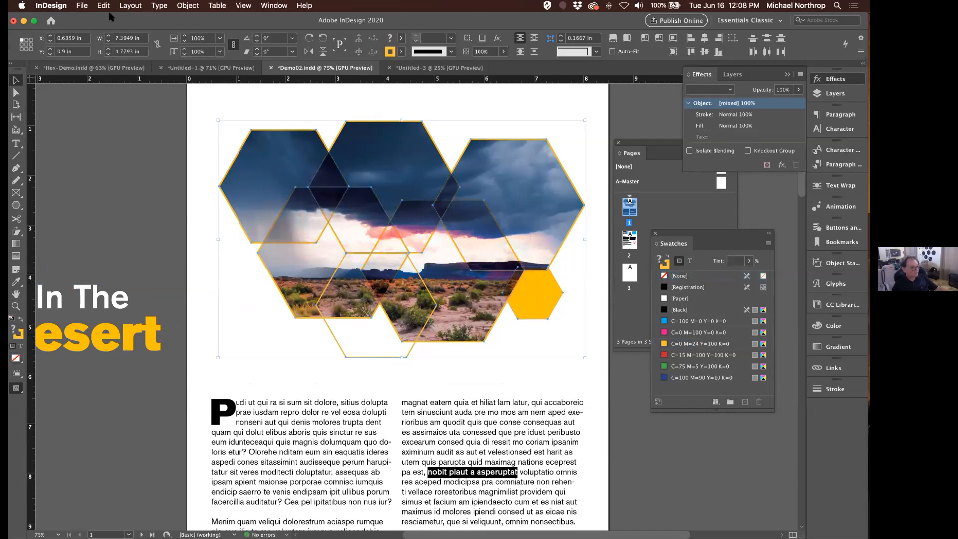
pyautogui.click(129, 7)
pyautogui.moveTo(103, 6)
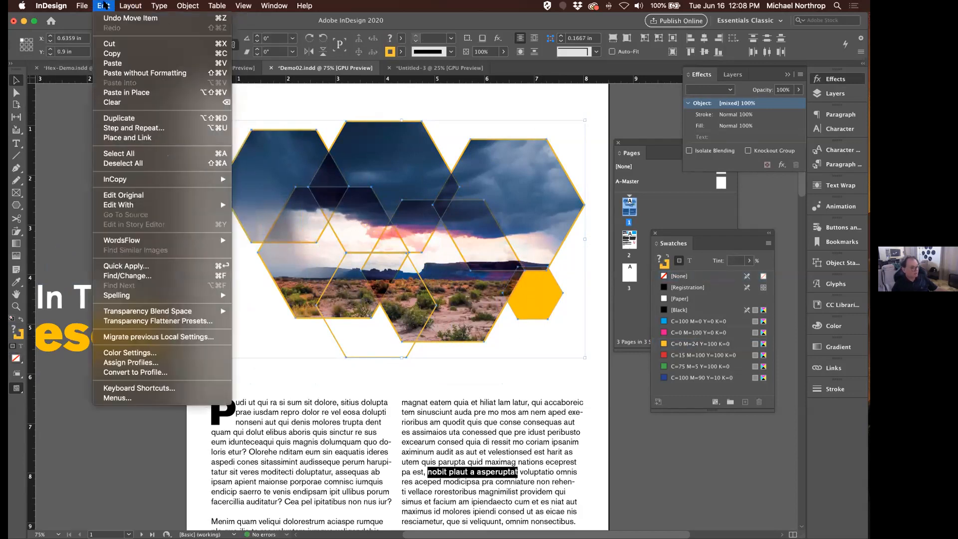
pyautogui.moveTo(188, 5)
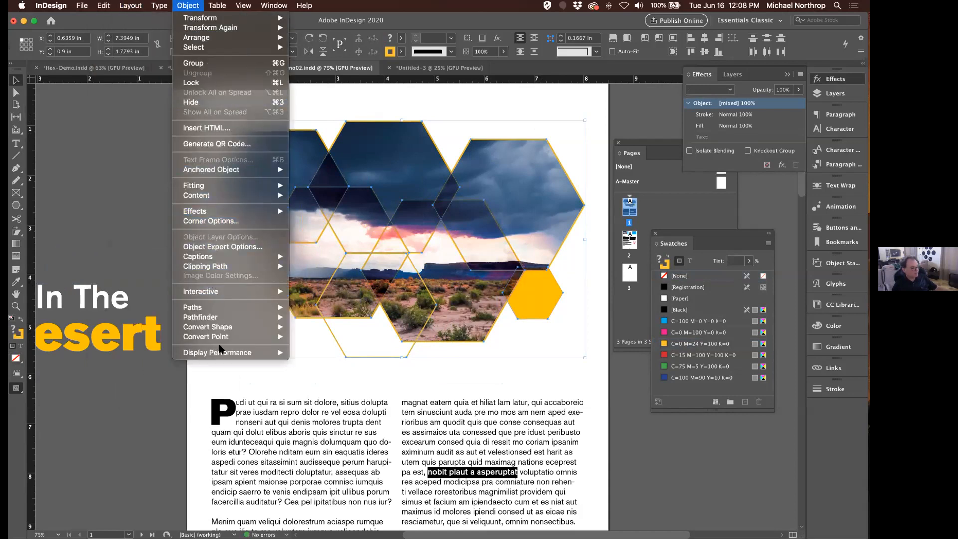
pyautogui.moveTo(218, 328)
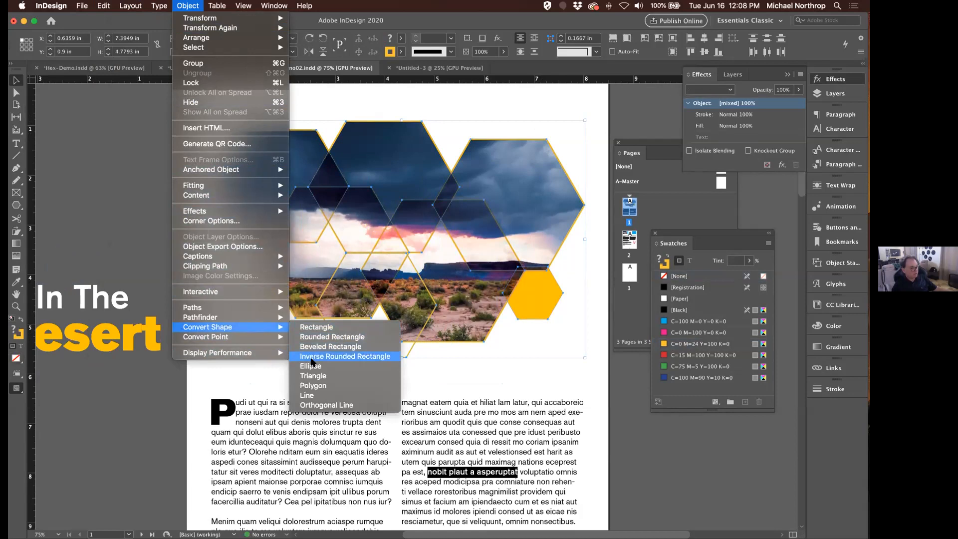
pyautogui.click(311, 367)
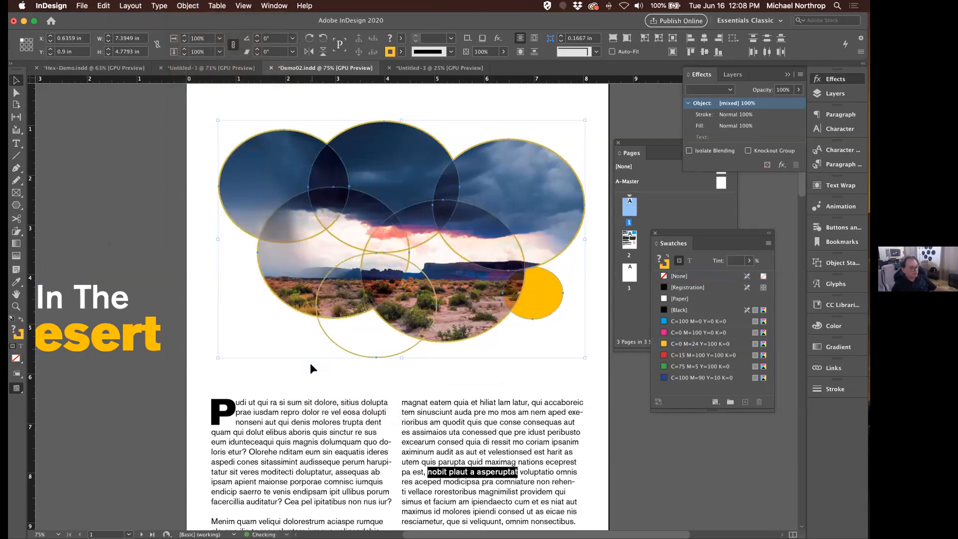
pyautogui.click(207, 318)
pyautogui.click(101, 192)
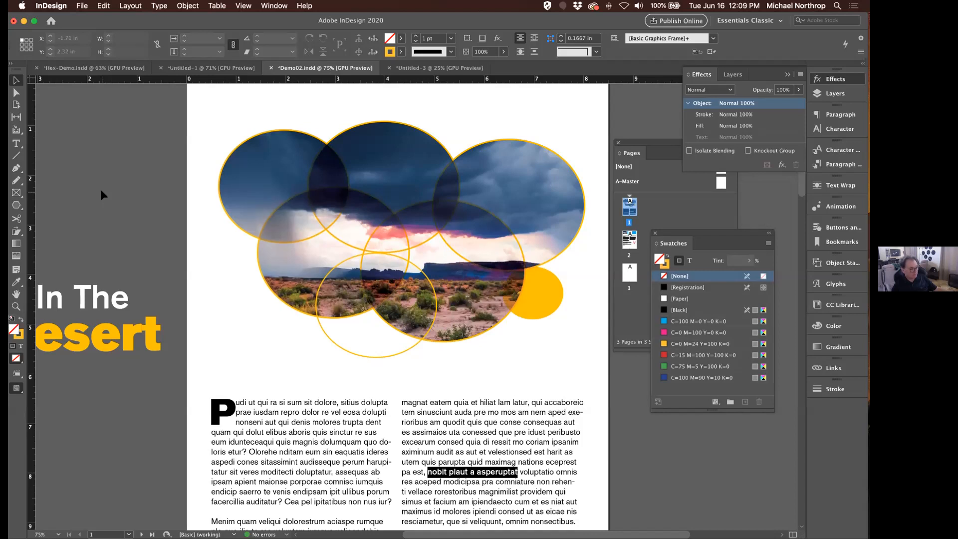
# Move the empty circle outline slightly up and to the right, and save the document.
pyautogui.moveTo(328, 337)
pyautogui.mouseDown()
pyautogui.moveTo(330, 324)
pyautogui.moveTo(339, 325)
pyautogui.mouseUp()
pyautogui.click(319, 331)
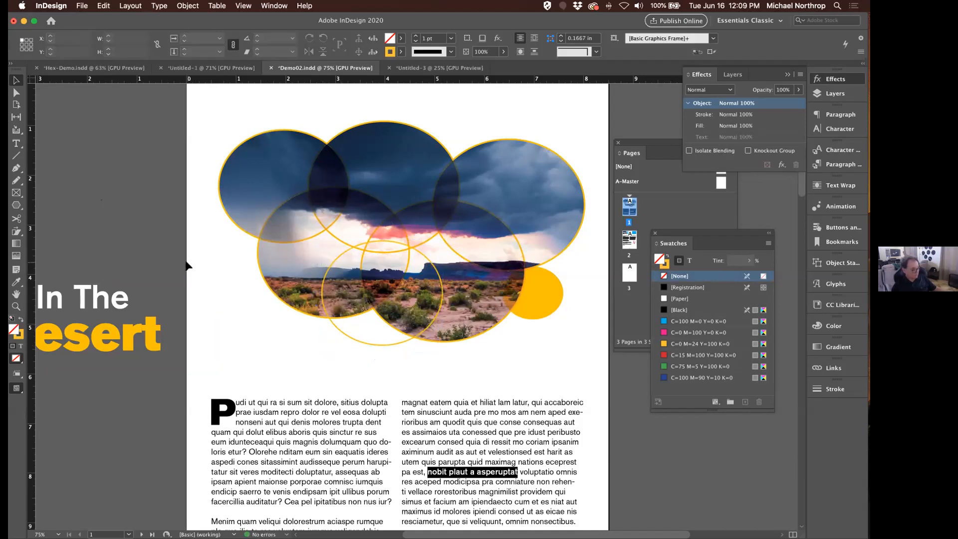
pyautogui.press('super+s')
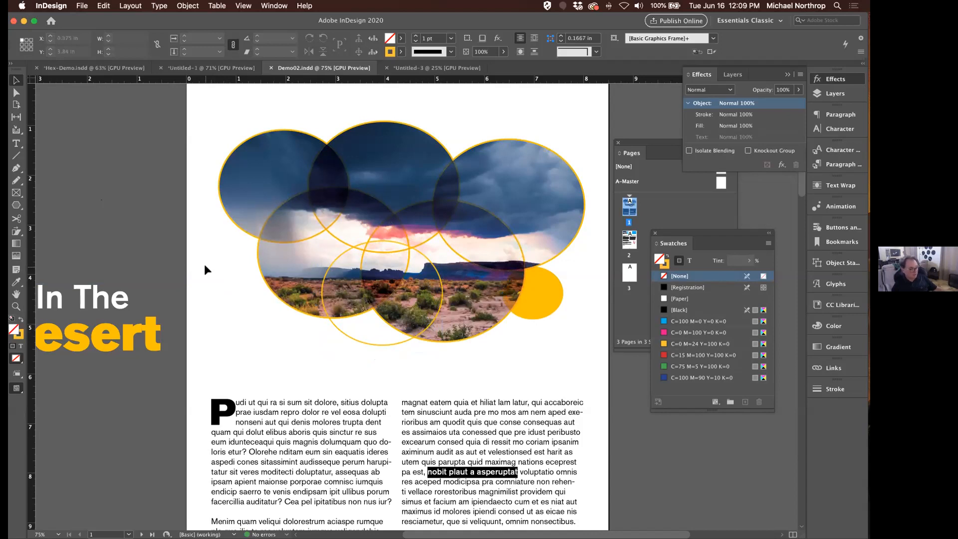
# Review page 2's image row, body text and red monogram.
pyautogui.scroll(-10, 204, 265)
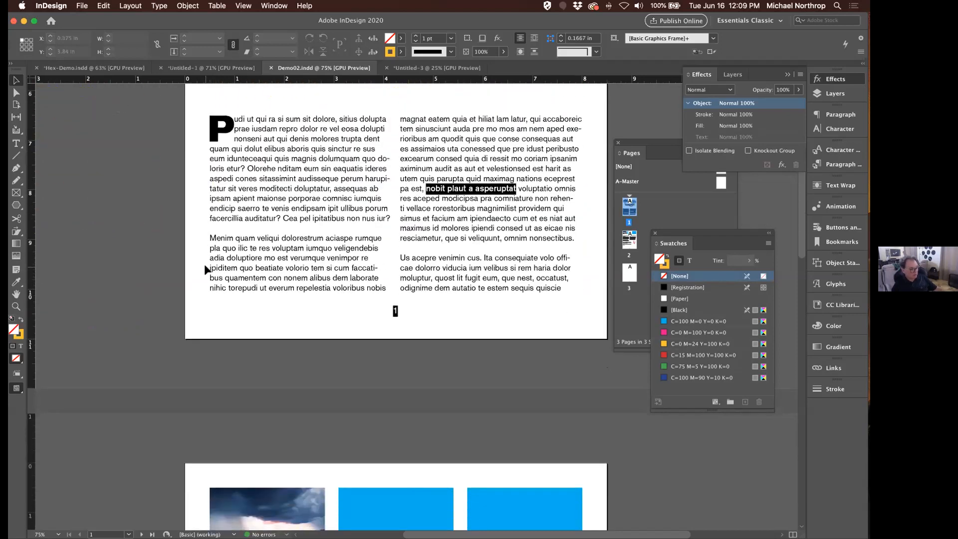
pyautogui.scroll(-15, 206, 269)
pyautogui.scroll(2, 206, 269)
pyautogui.scroll(2, 206, 269)
pyautogui.scroll(-2, 206, 270)
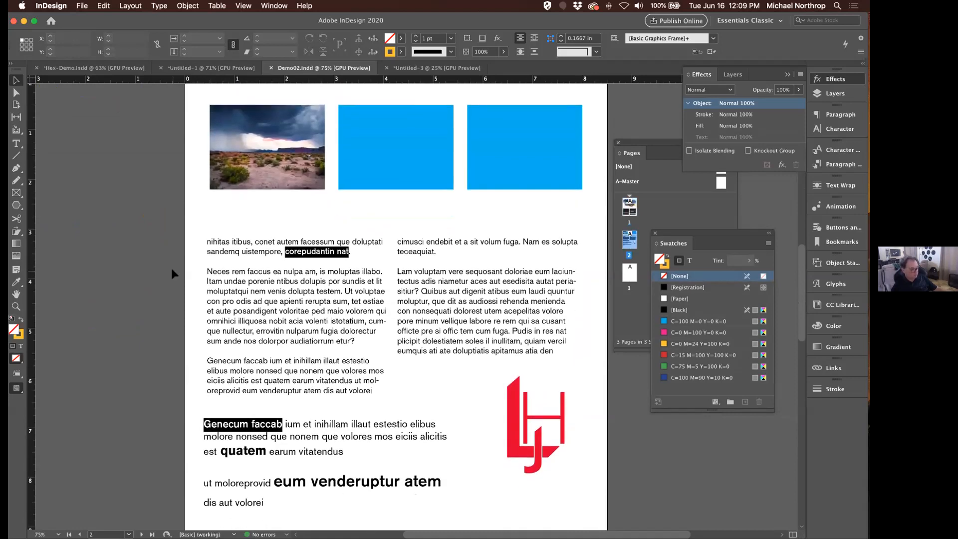
pyautogui.moveTo(394, 516)
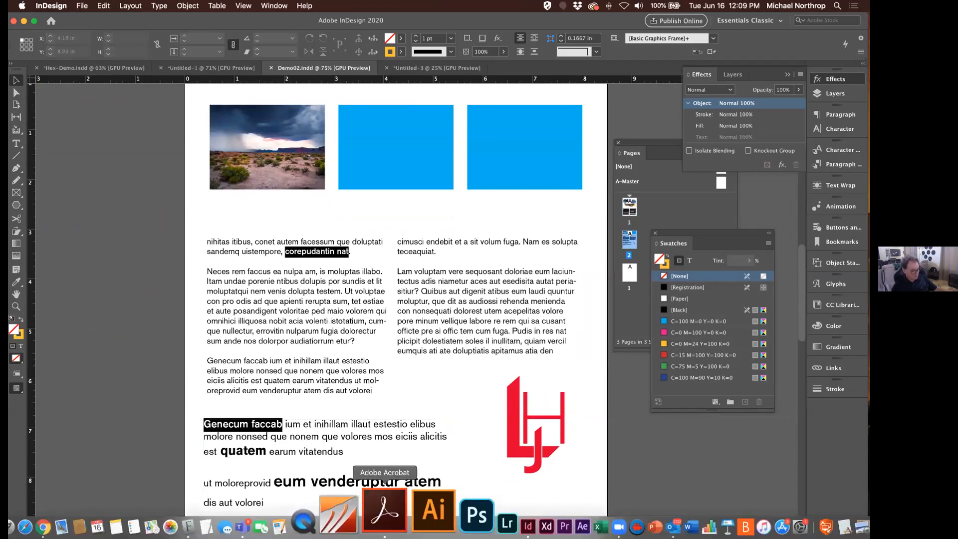
# Switch to Acrobat and review the hexagon images and body text across the pages of Demo02.pdf.
pyautogui.click(393, 518)
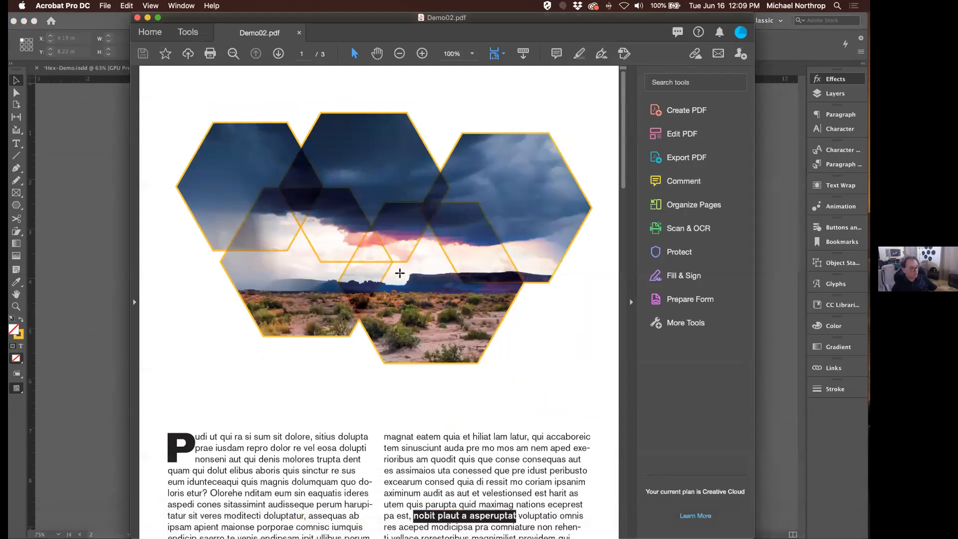
pyautogui.scroll(-15, 403, 285)
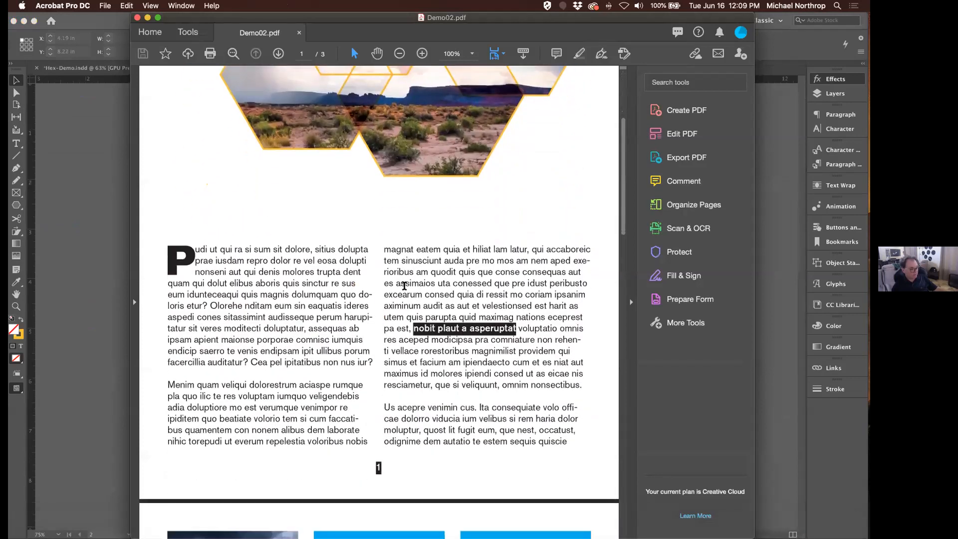
pyautogui.scroll(-8, 403, 286)
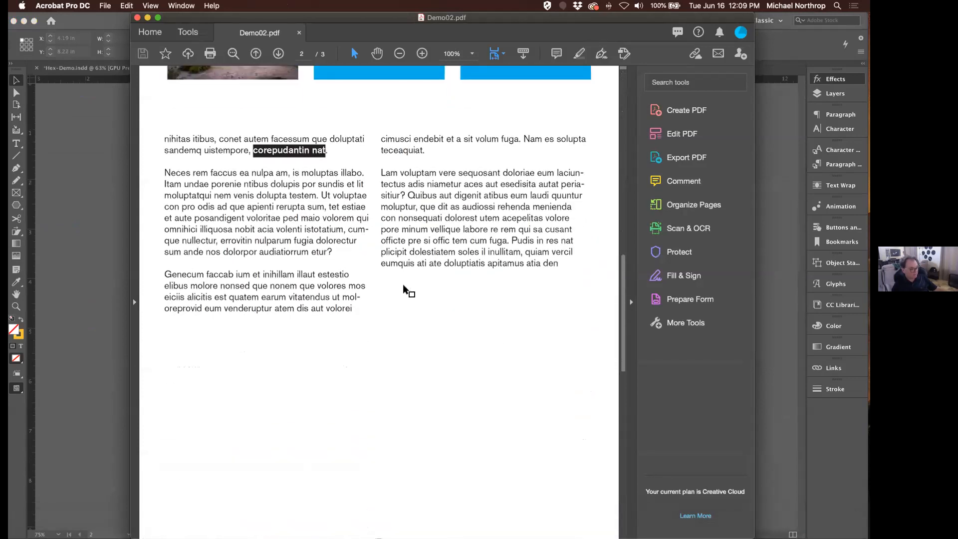
pyautogui.scroll(20, 404, 286)
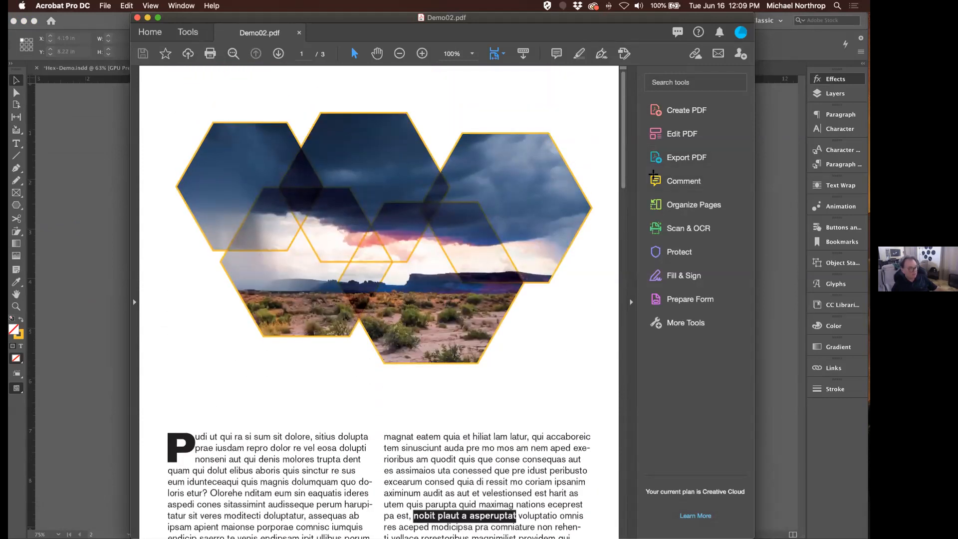
# Export Demo02.pdf from Acrobat as a Word Document named Demo02.docx in the DEMO folder.
pyautogui.click(129, 157)
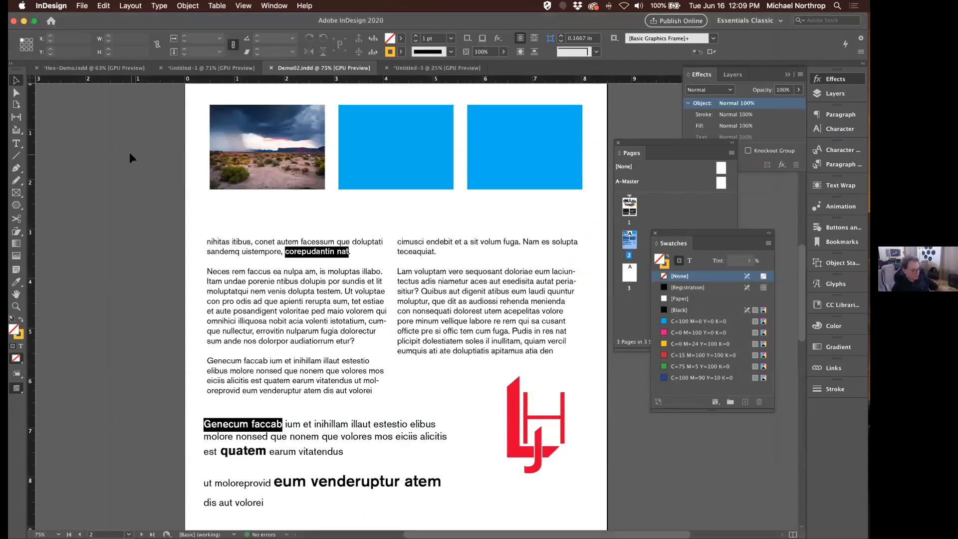
pyautogui.press('super+Tab')
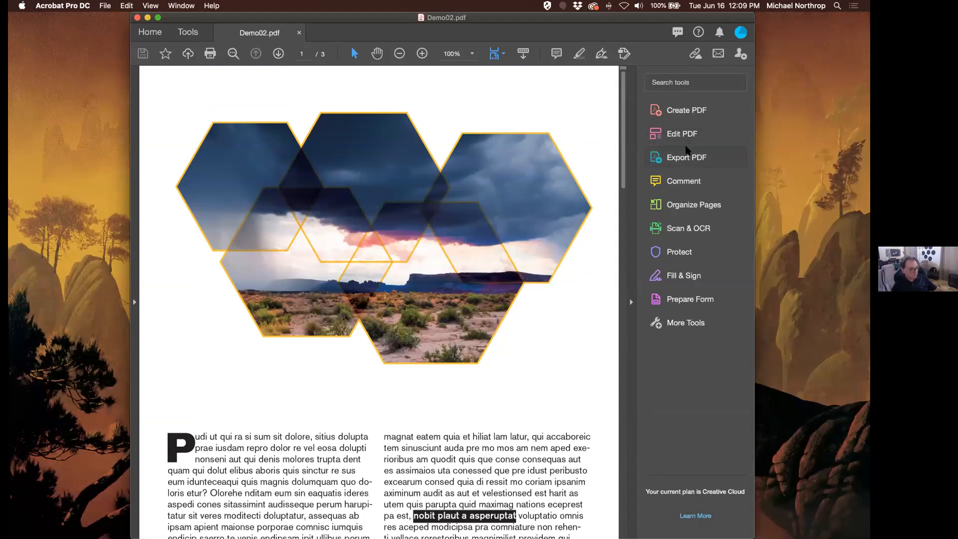
pyautogui.click(680, 157)
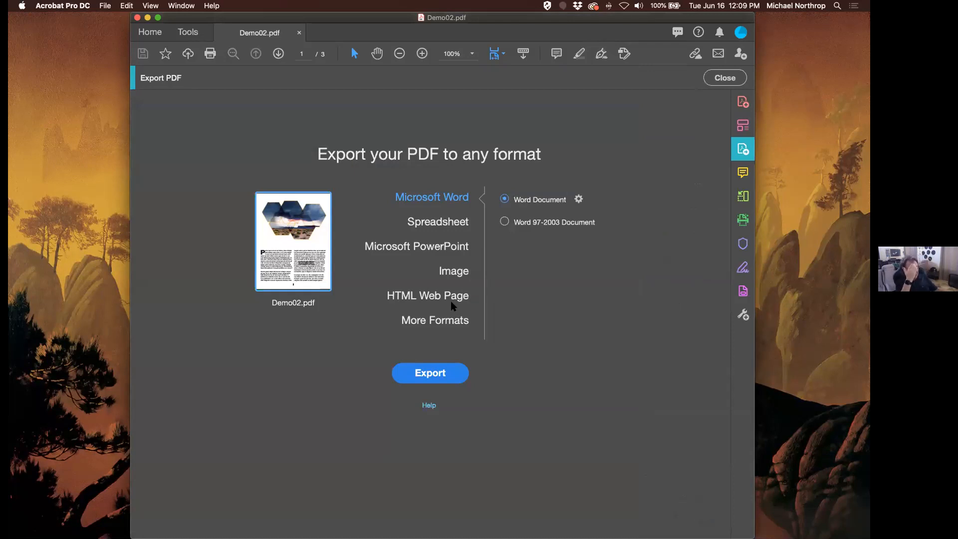
pyautogui.click(429, 375)
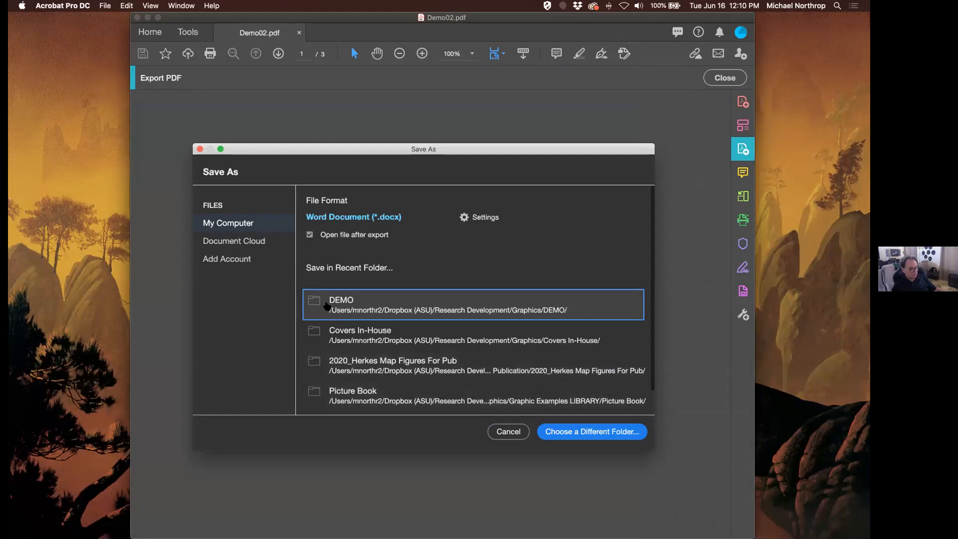
pyautogui.click(342, 304)
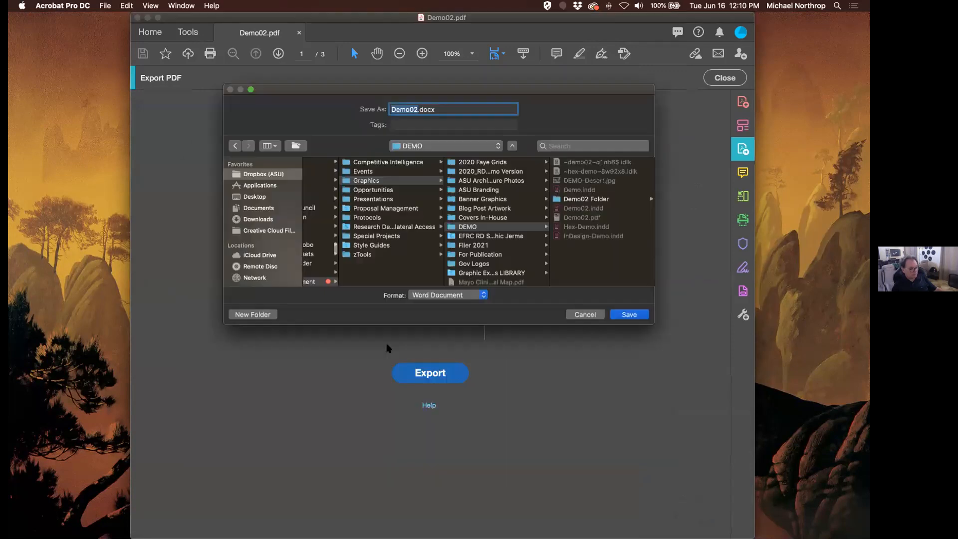
pyautogui.click(627, 314)
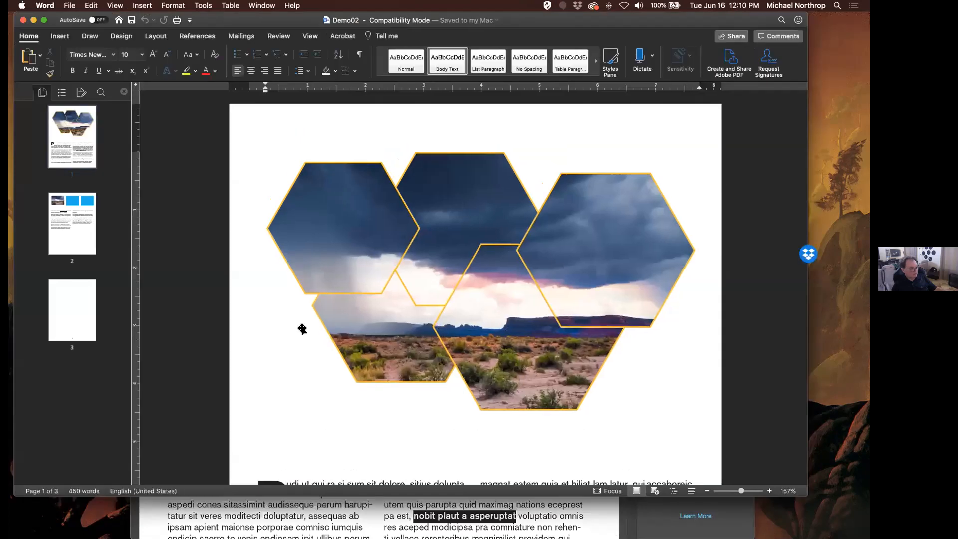
# Examine how the hexagon images, two-column text and image row carried over in all three pages of the Word document.
pyautogui.scroll(-15, 339, 327)
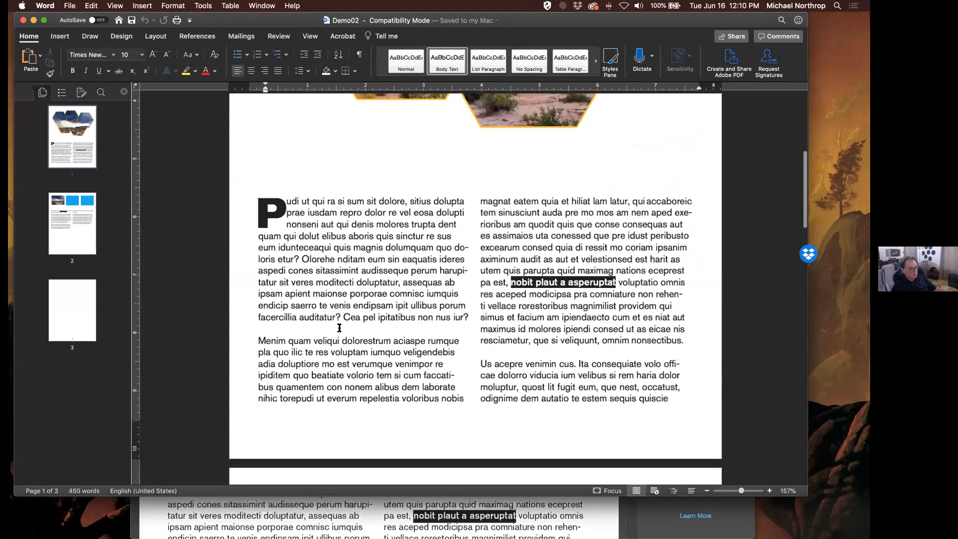
pyautogui.scroll(-15, 339, 327)
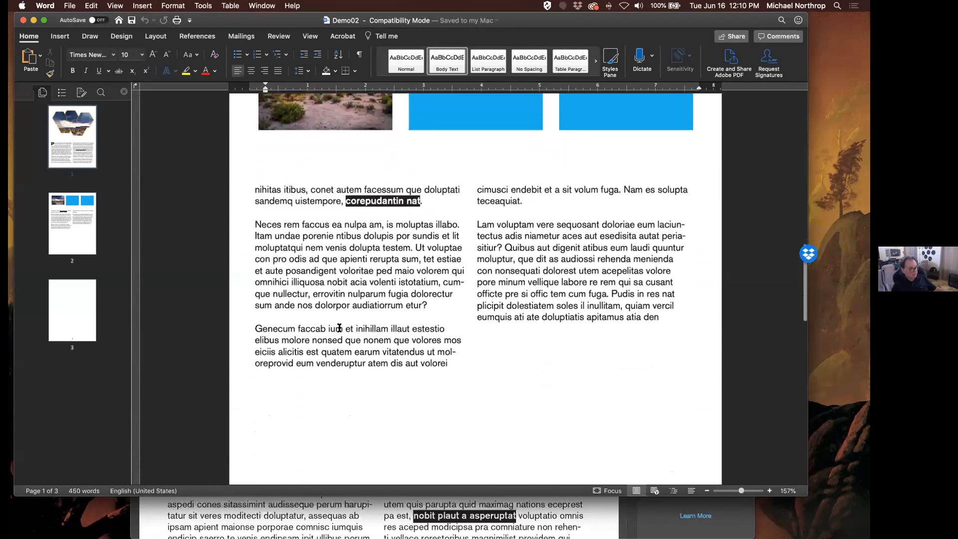
pyautogui.scroll(-10, 340, 328)
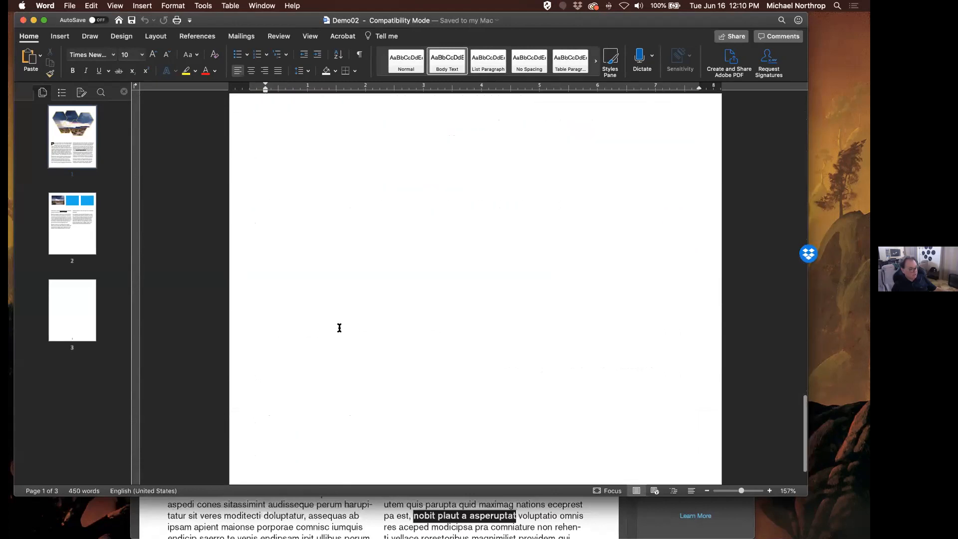
pyautogui.scroll(15, 340, 328)
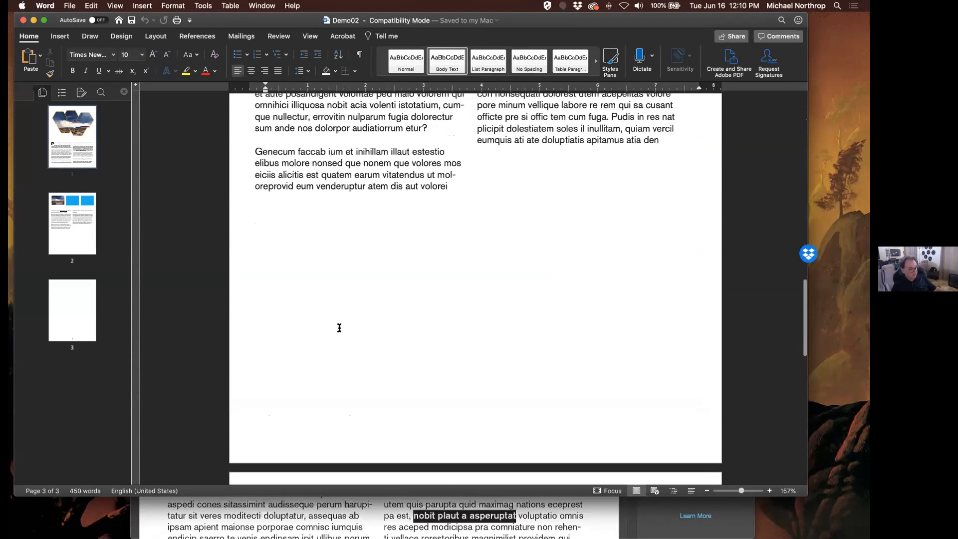
pyautogui.scroll(15, 339, 328)
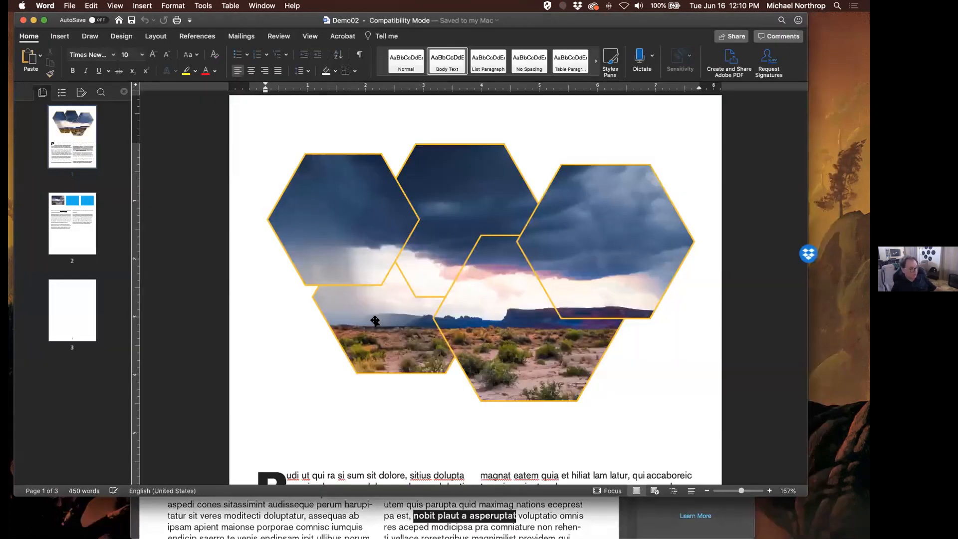
pyautogui.scroll(-8, 376, 322)
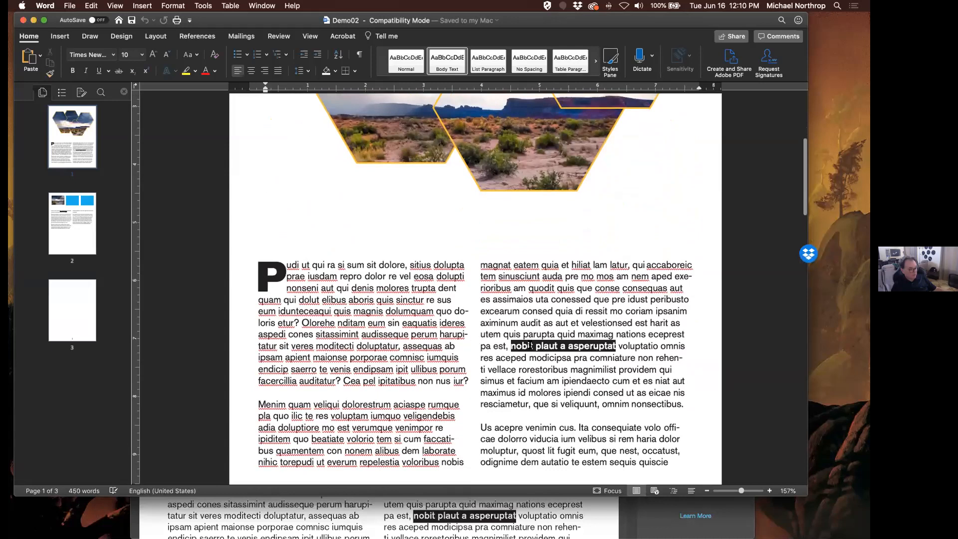
pyautogui.scroll(-10, 530, 345)
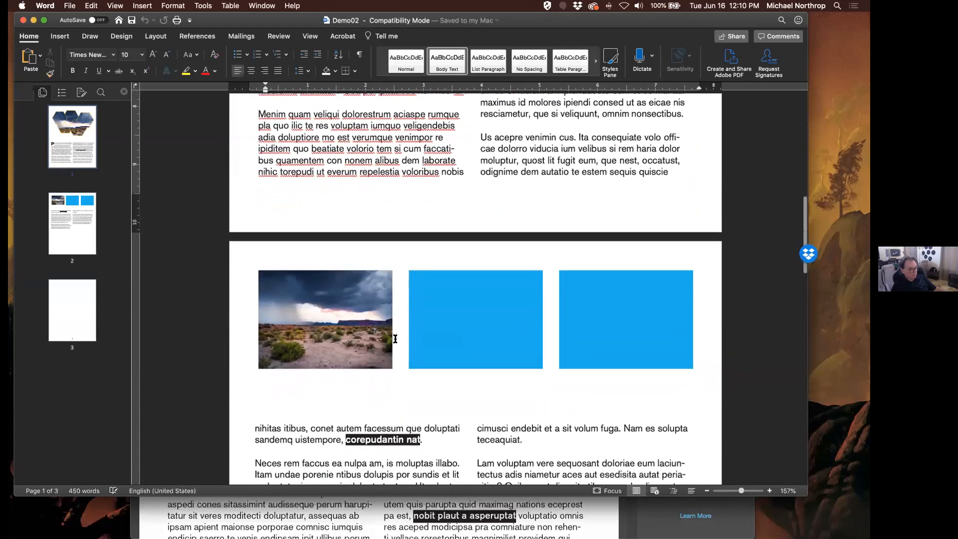
pyautogui.scroll(-12, 365, 339)
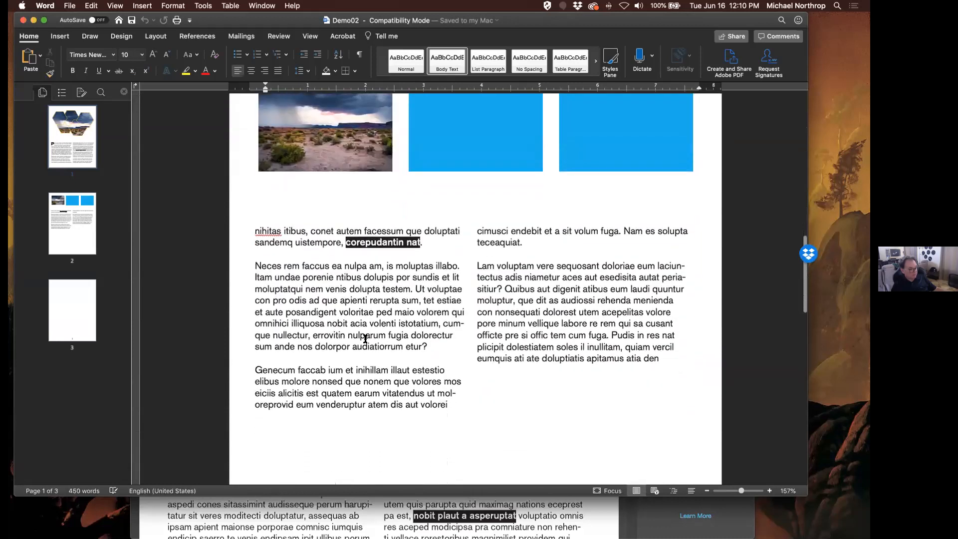
pyautogui.scroll(-20, 365, 338)
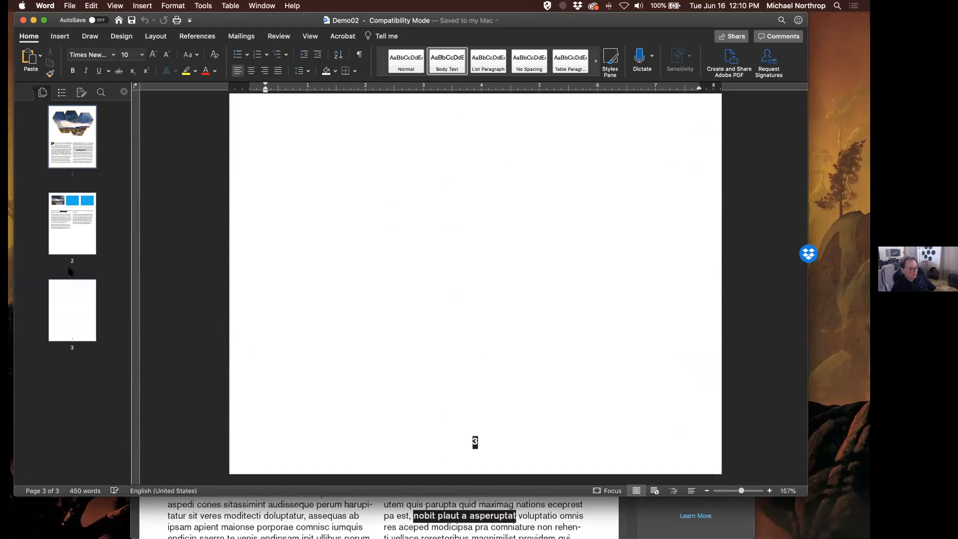
# Return to page 1 of the Word document and recheck the text columns and images through the last page.
pyautogui.click(77, 159)
pyautogui.scroll(-2, 253, 243)
pyautogui.scroll(-8, 253, 243)
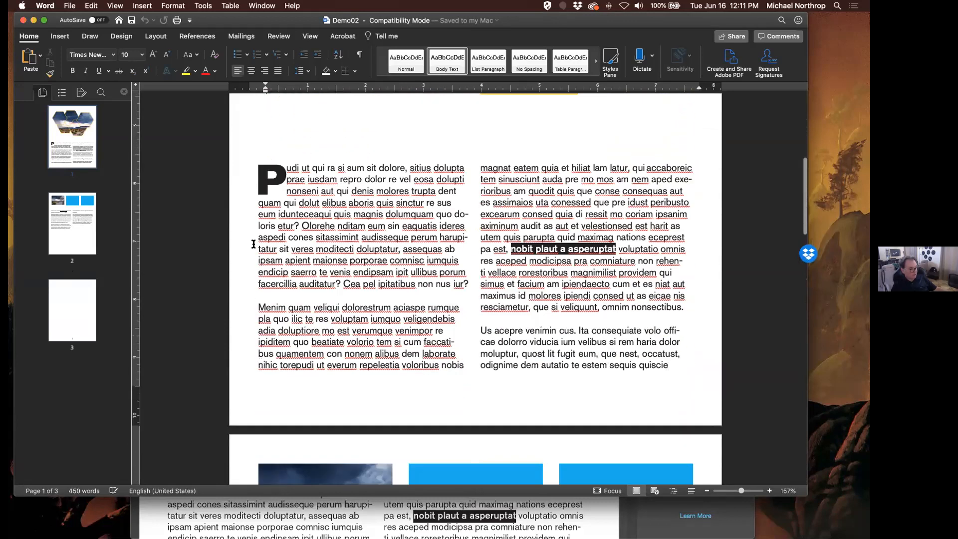
pyautogui.scroll(3, 254, 243)
pyautogui.scroll(8, 253, 243)
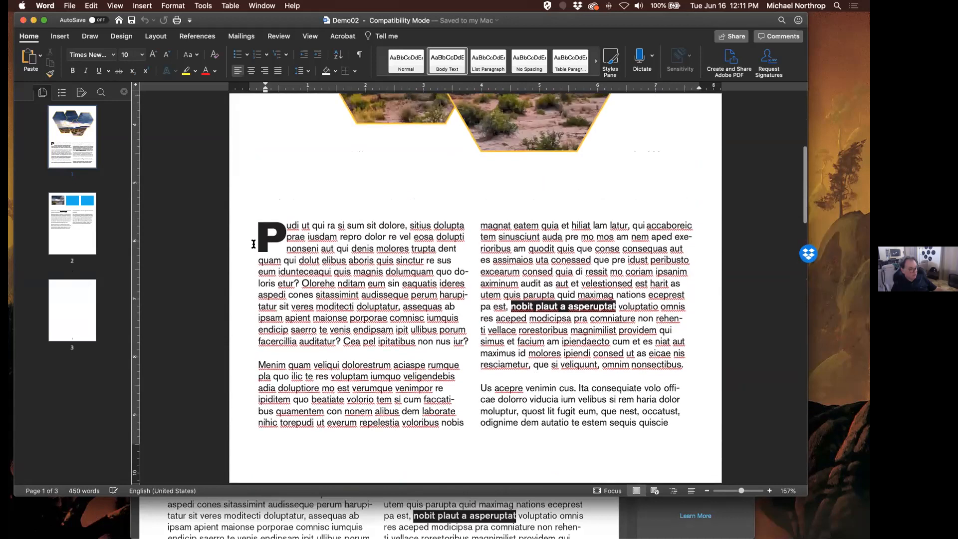
pyautogui.scroll(-4, 253, 244)
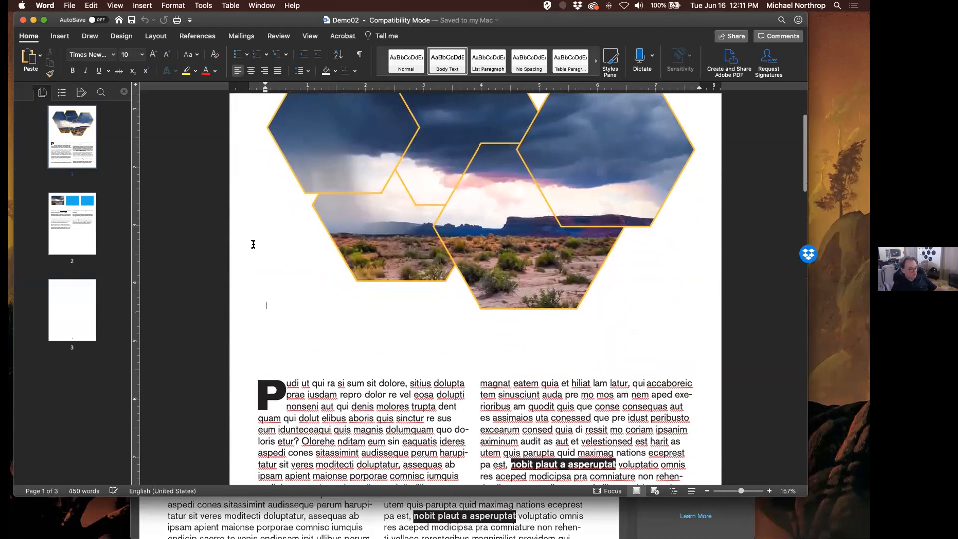
pyautogui.scroll(-7, 254, 244)
pyautogui.scroll(-15, 253, 244)
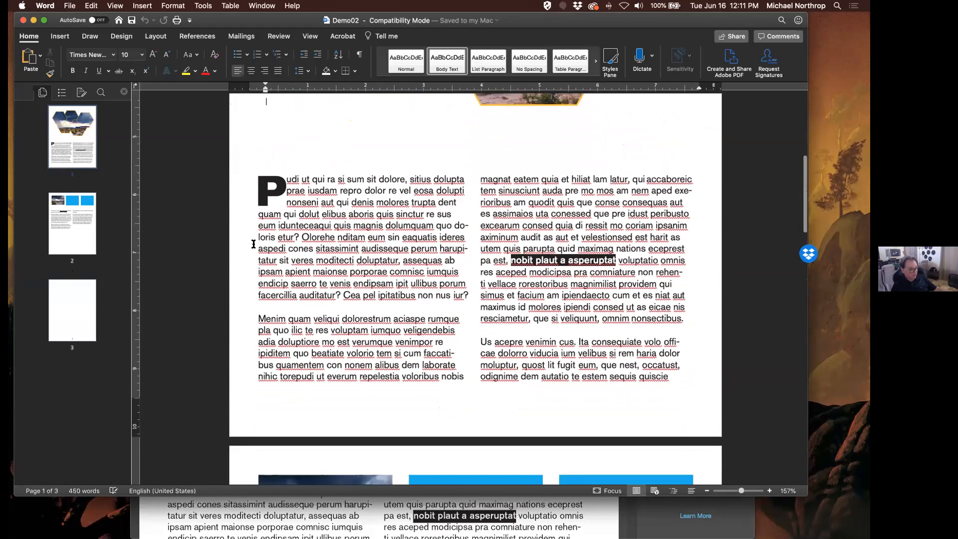
pyautogui.scroll(-15, 254, 243)
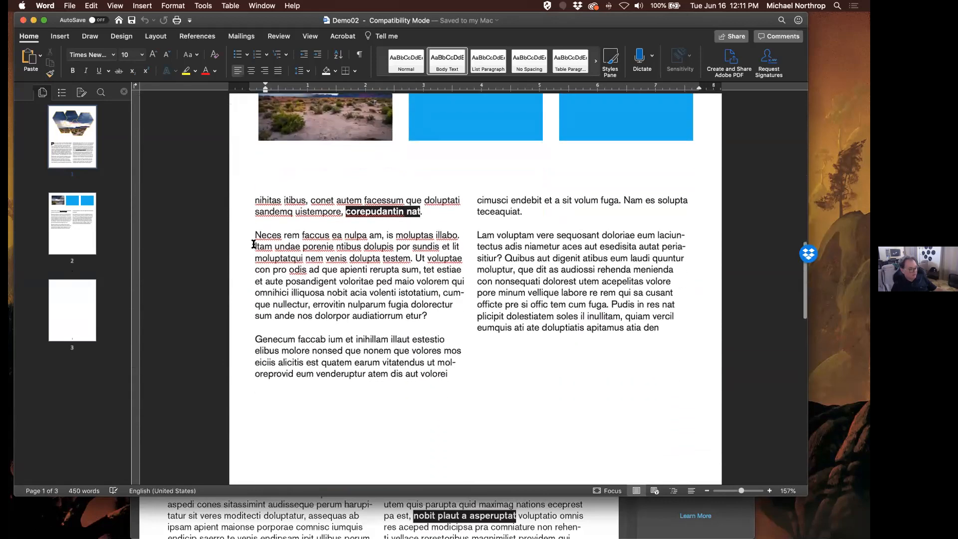
pyautogui.scroll(-10, 253, 243)
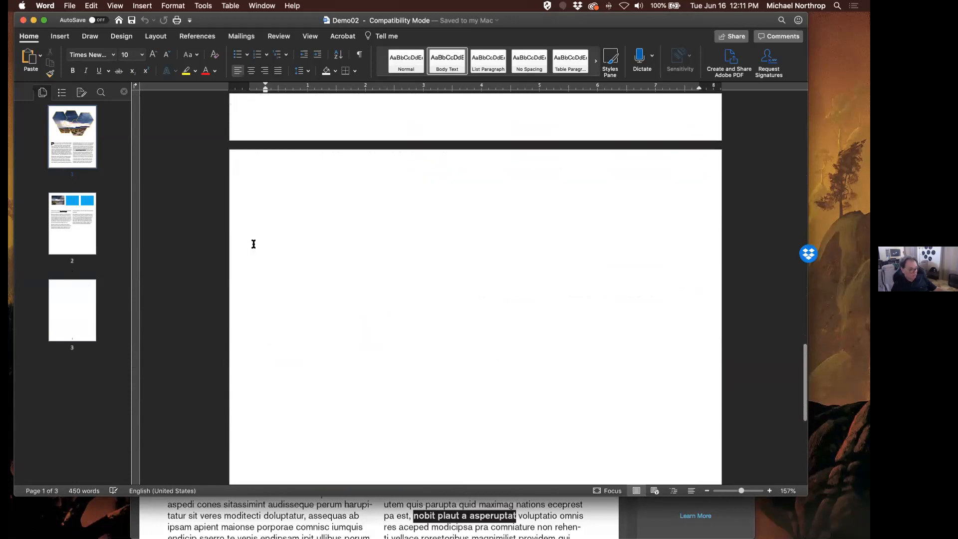
pyautogui.scroll(15, 253, 243)
pyautogui.scroll(15, 253, 244)
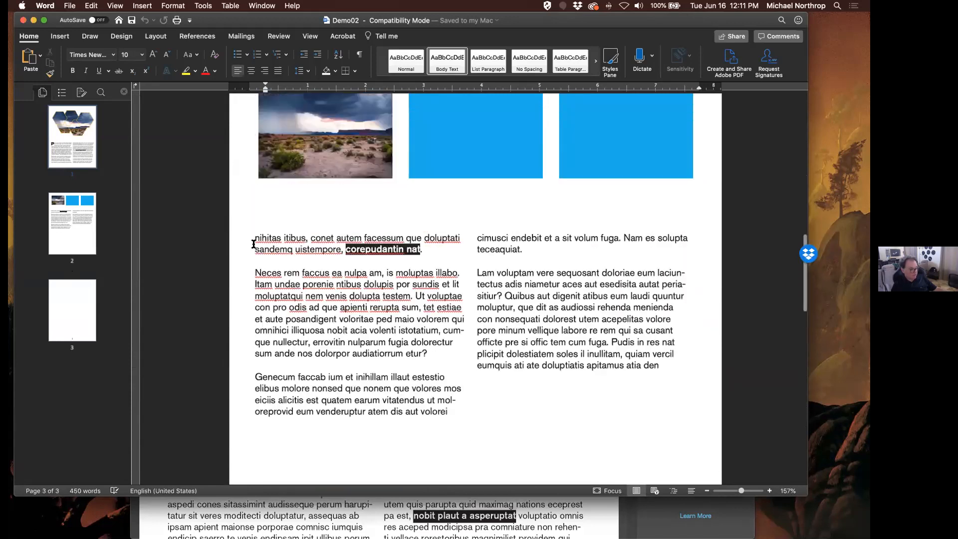
pyautogui.scroll(10, 254, 243)
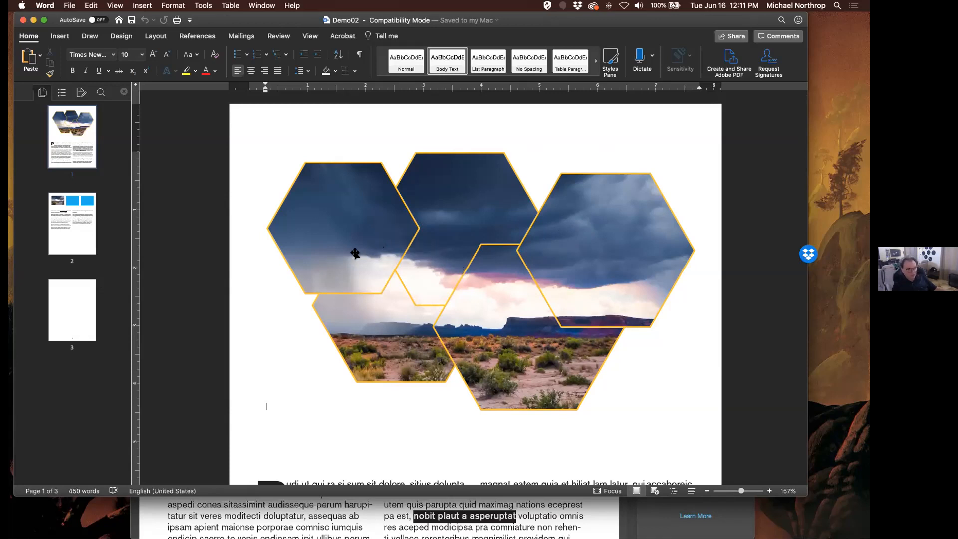
# Switch back to InDesign, undo the circle outline's move and the ellipse conversion on page 1, and deselect the artwork.
pyautogui.click(197, 519)
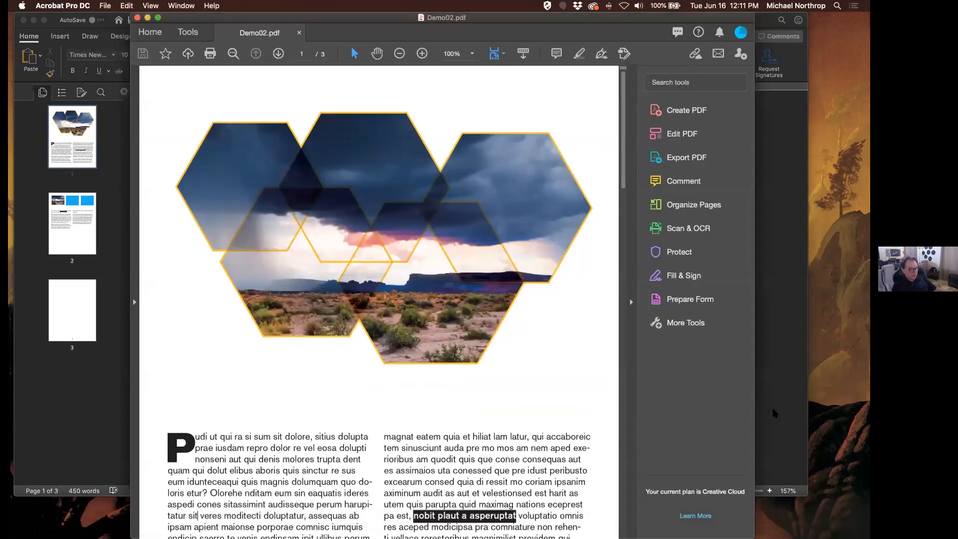
pyautogui.moveTo(563, 532)
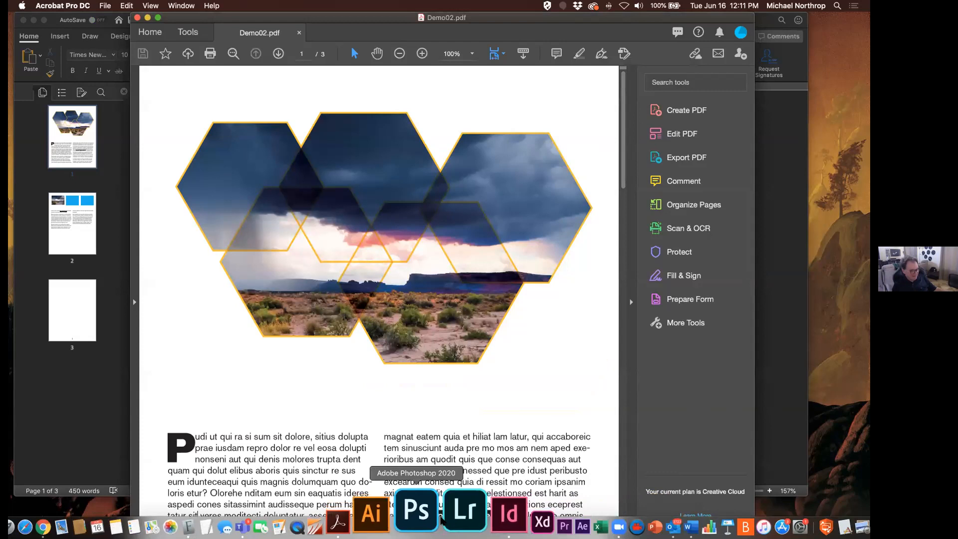
pyautogui.click(468, 514)
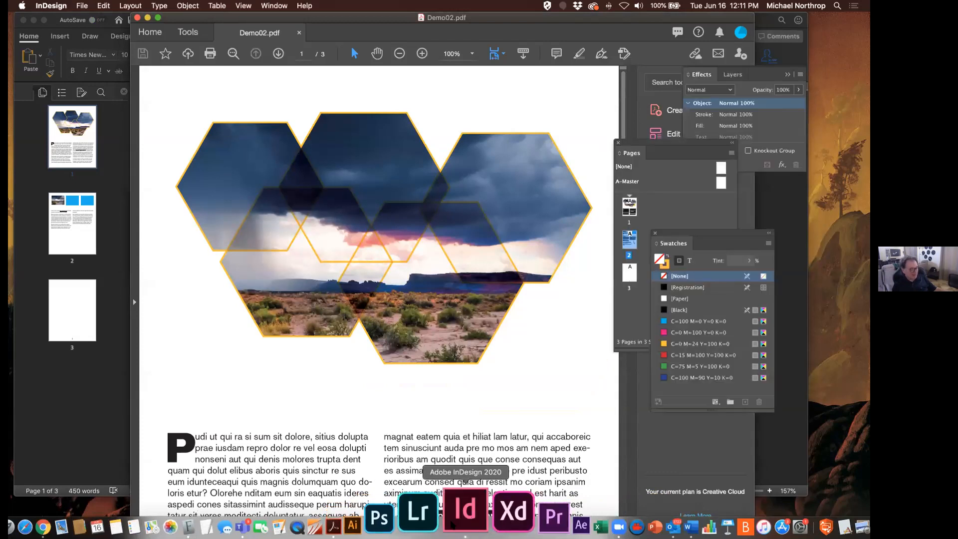
pyautogui.scroll(15, 402, 362)
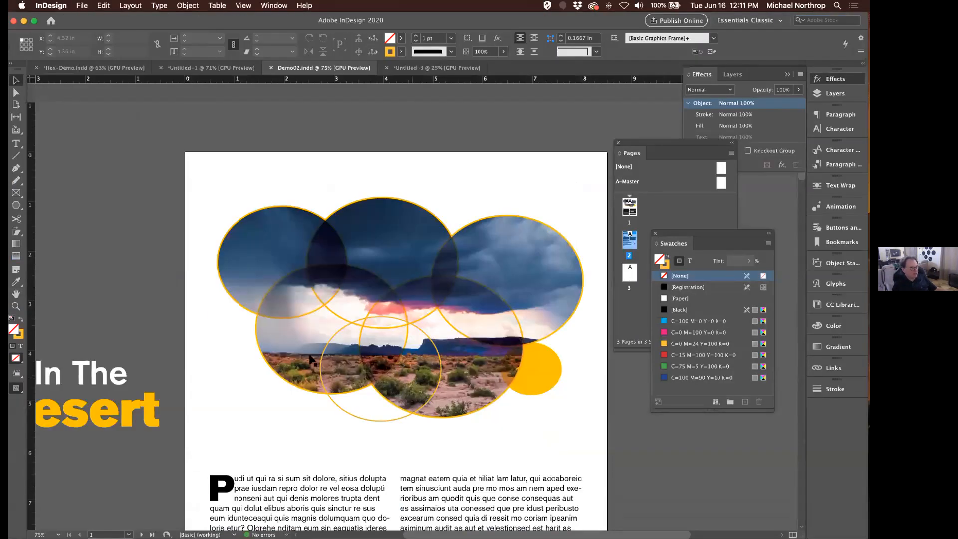
pyautogui.press('super+z')
pyautogui.press('super+z')
pyautogui.press('super+z')
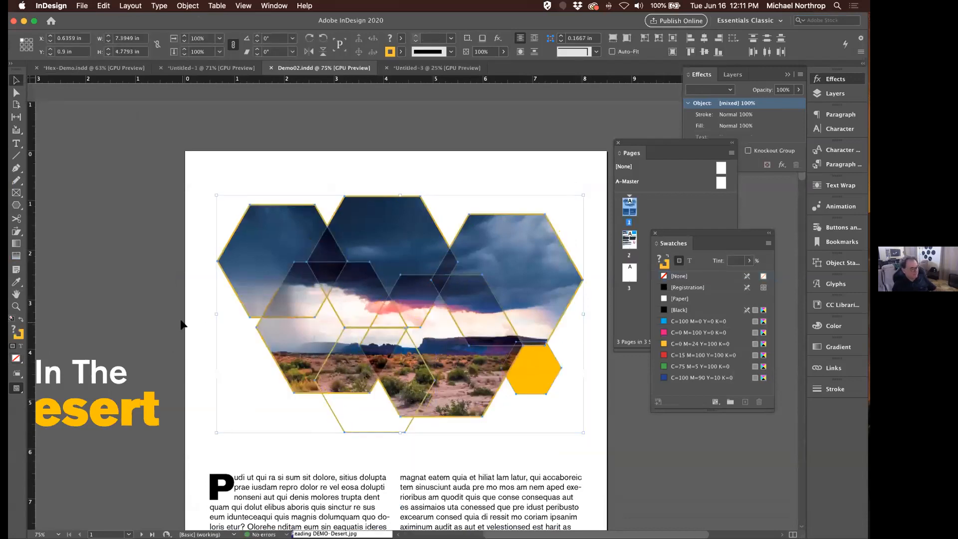
pyautogui.scroll(-2, 198, 328)
pyautogui.hscroll(-2, 198, 328)
pyautogui.click(231, 325)
pyautogui.hscroll(2, 231, 325)
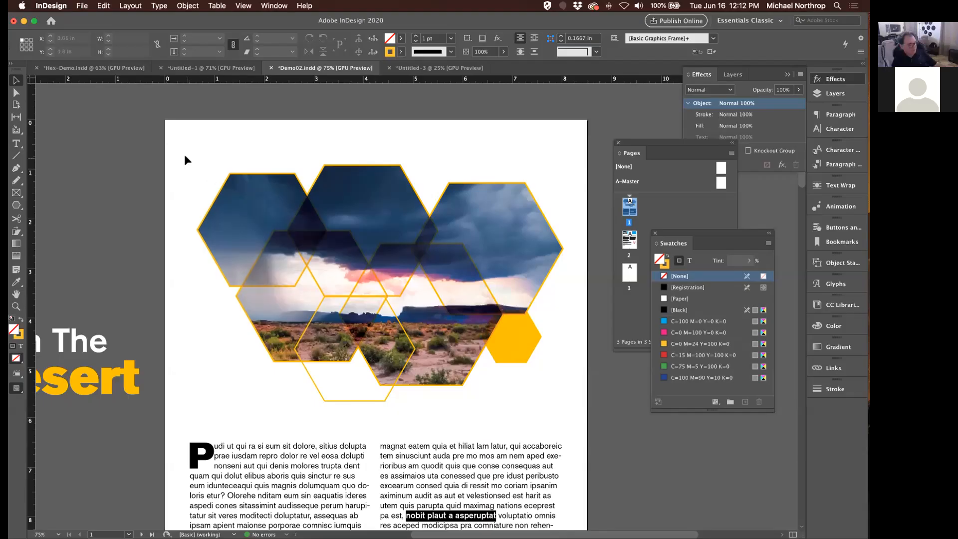
# Copy the page 1 hexagon artwork, without the title text, into a new document in inches, 5 in high with facing pages off.
pyautogui.moveTo(184, 159); pyautogui.dragTo(554, 399)
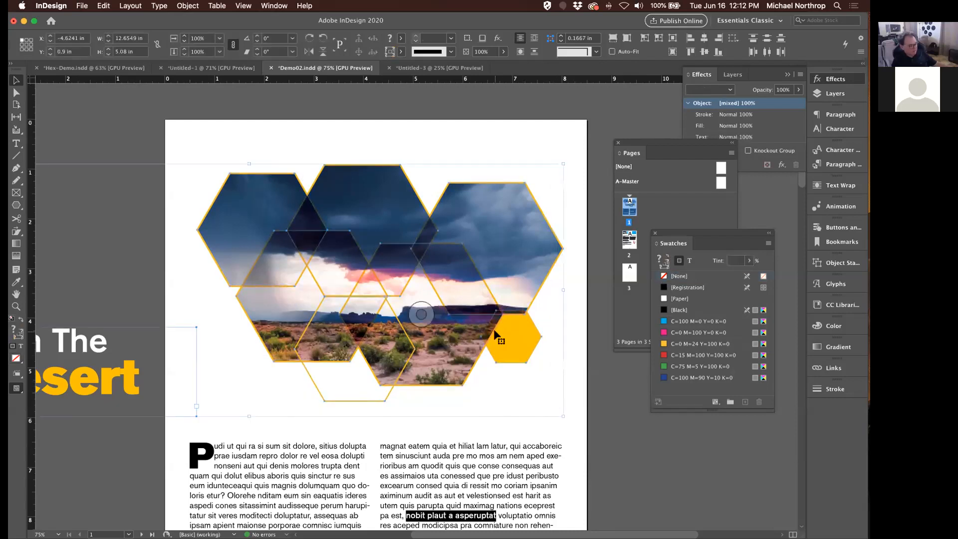
pyautogui.keyDown('shift'); pyautogui.click(93, 381); pyautogui.keyUp('shift')
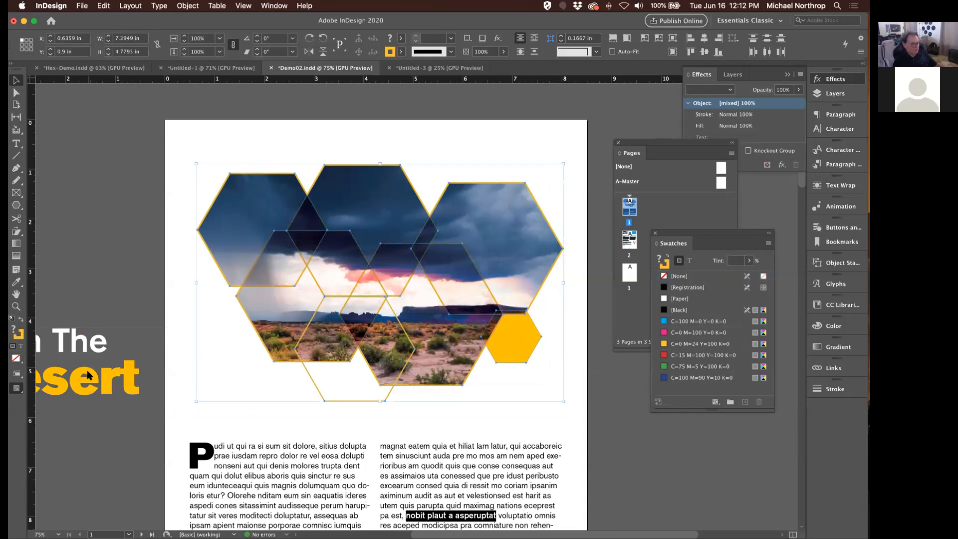
pyautogui.press('super+n')
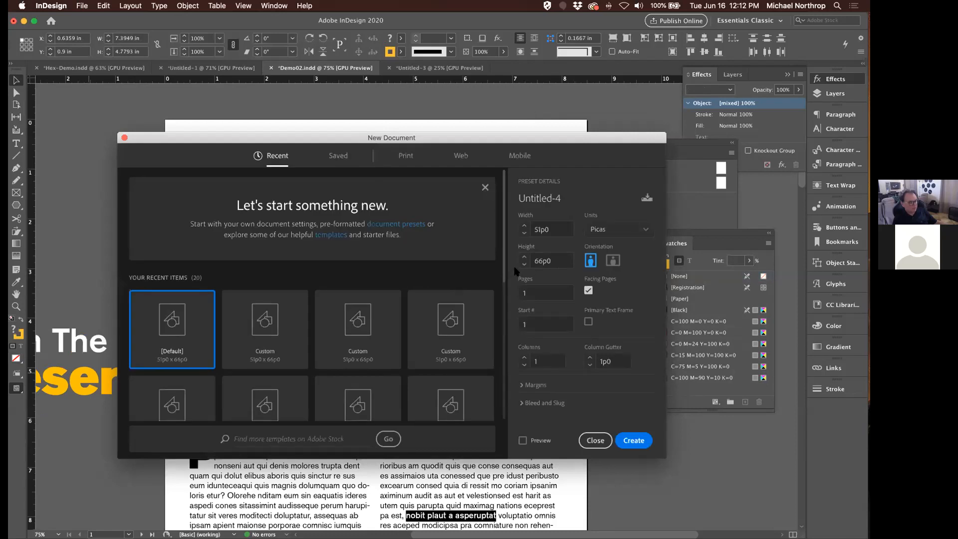
pyautogui.click(601, 232)
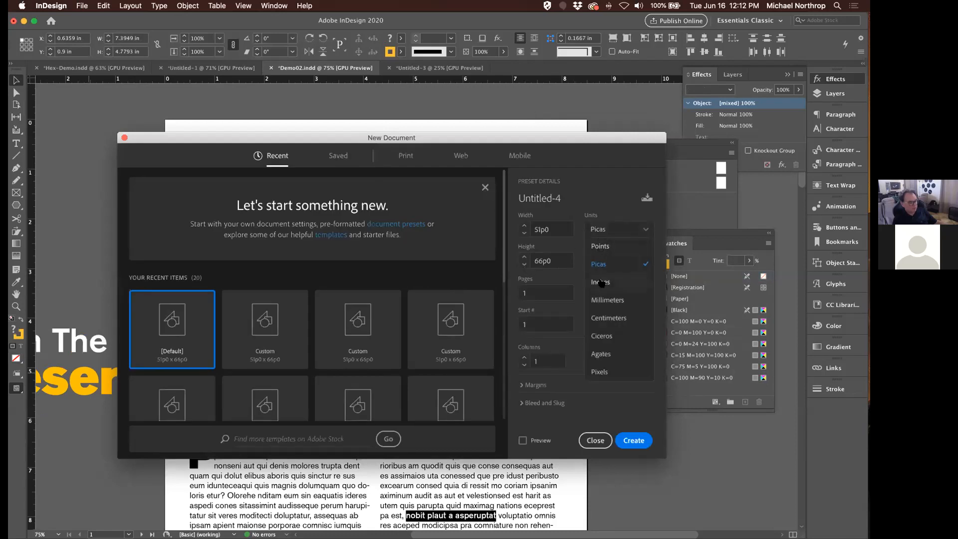
pyautogui.click(601, 283)
pyautogui.doubleClick(533, 260)
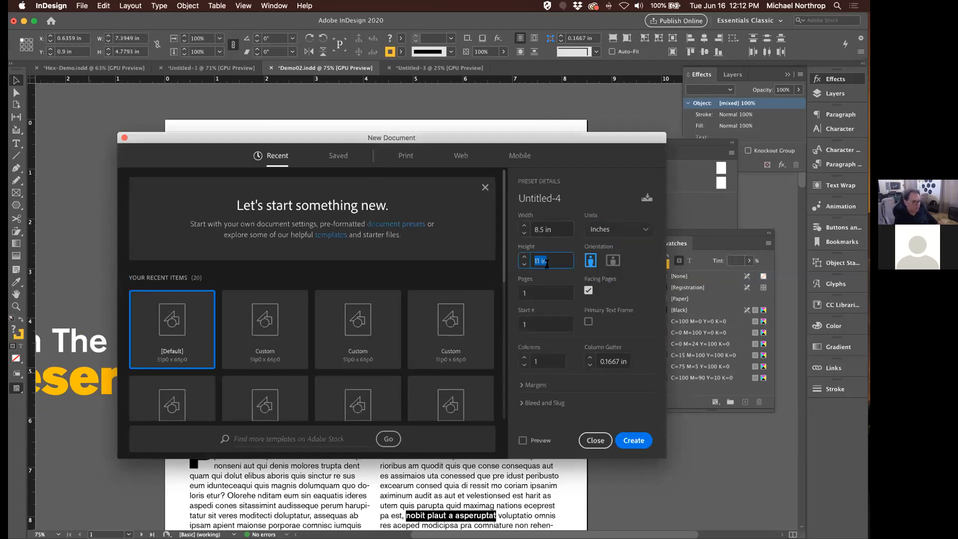
pyautogui.write('5')
pyautogui.click(587, 291)
pyautogui.press('Return')
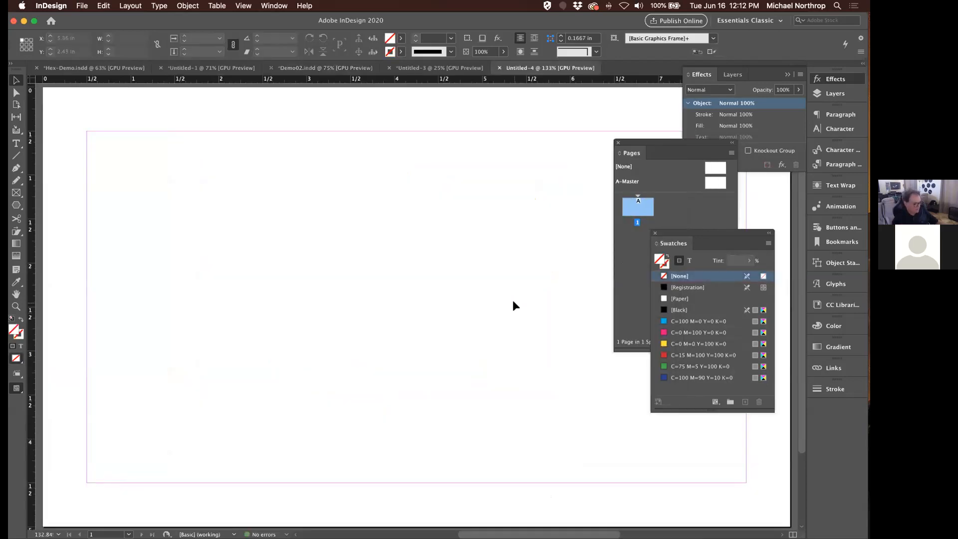
pyautogui.press('super+v')
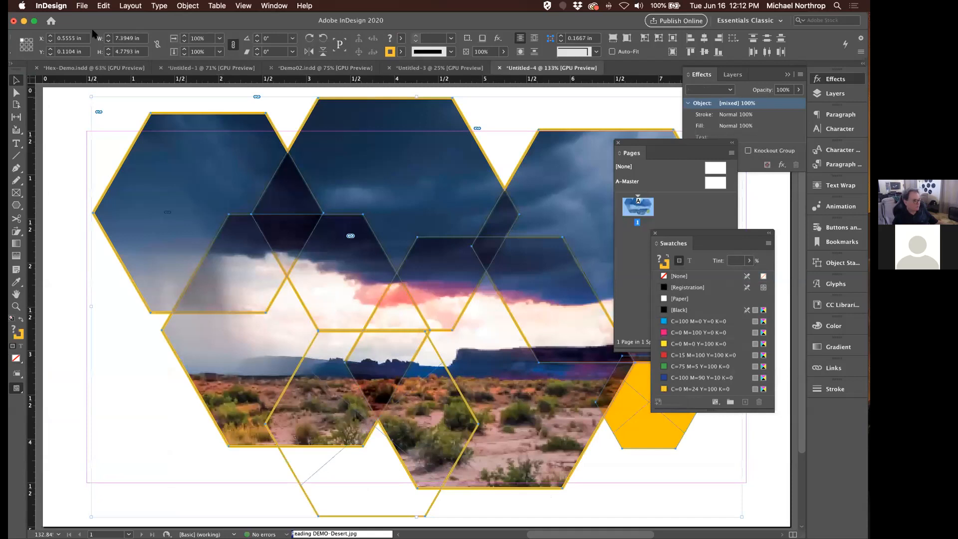
# Export the new document with the pasted hexagons as a JPEG named Demo-x.jpg in the DEMO folder.
pyautogui.click(81, 6)
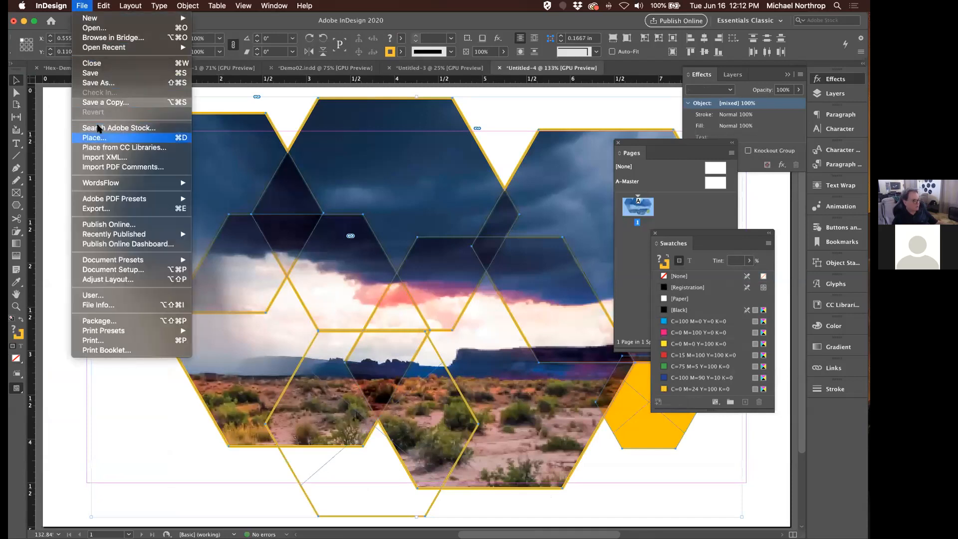
pyautogui.click(97, 210)
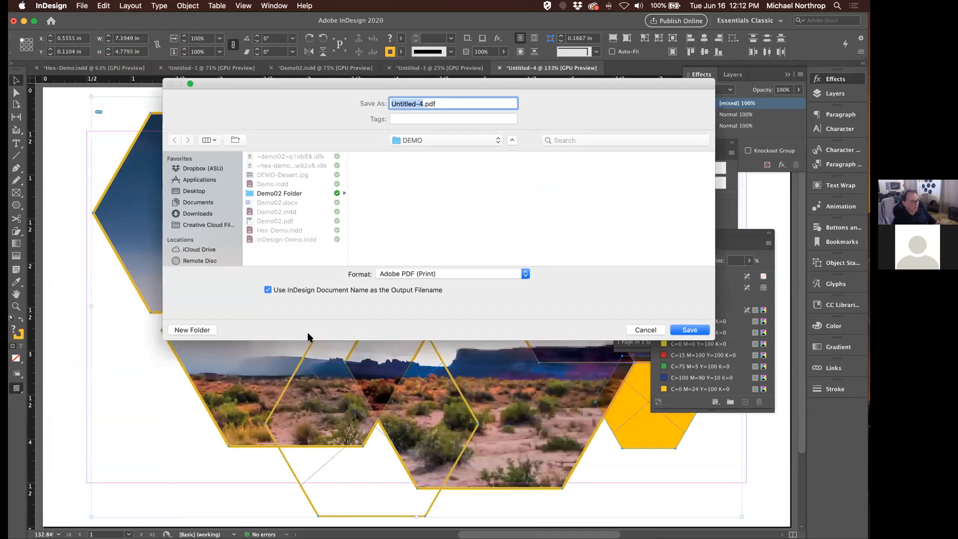
pyautogui.click(392, 273)
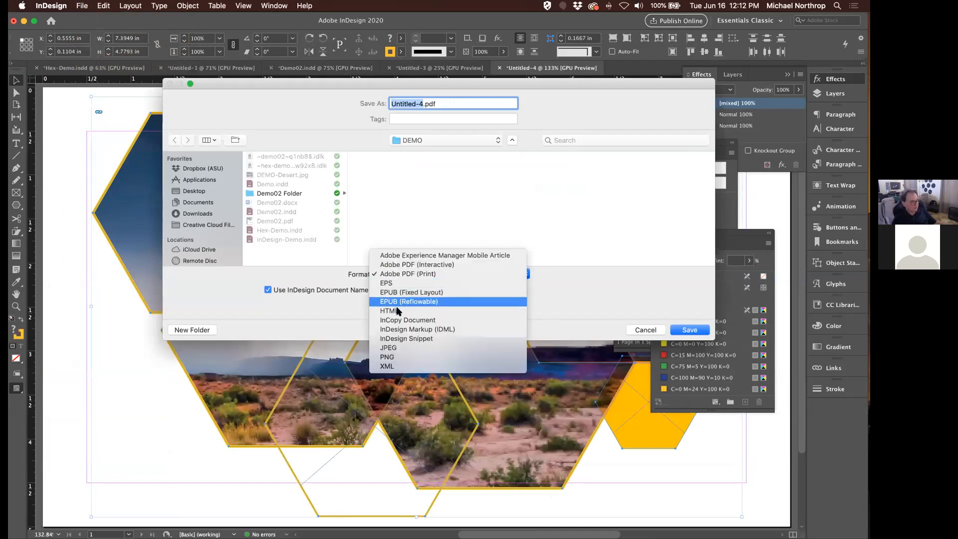
pyautogui.click(397, 347)
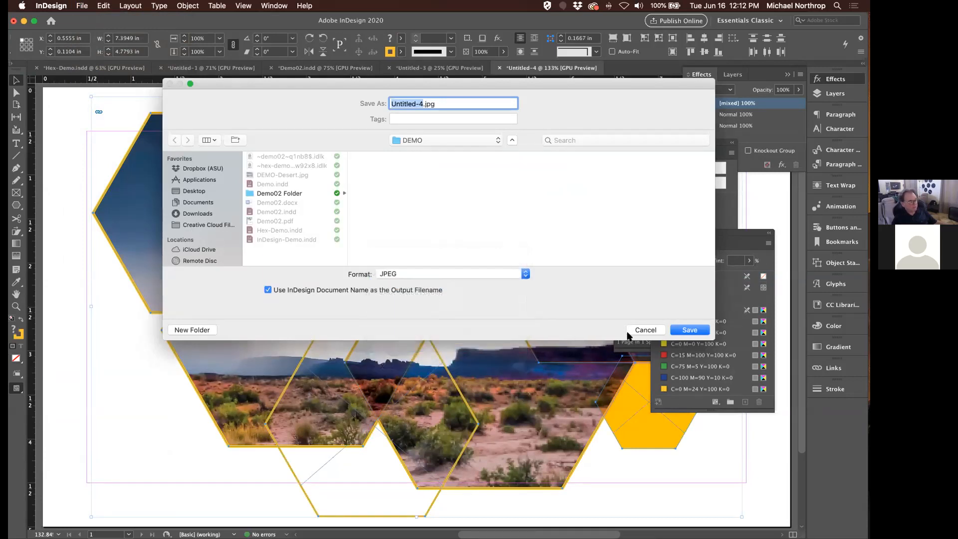
pyautogui.write('Demo-x')
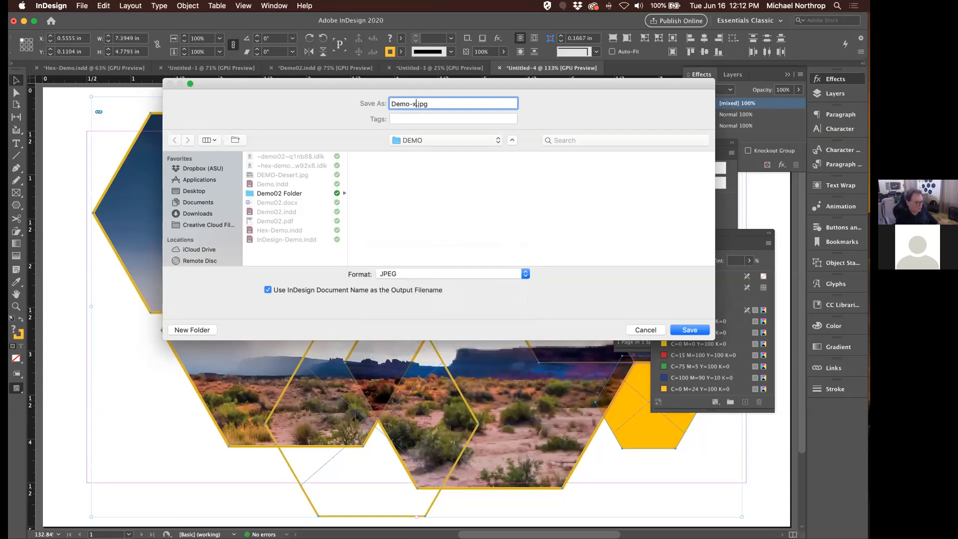
pyautogui.click(688, 330)
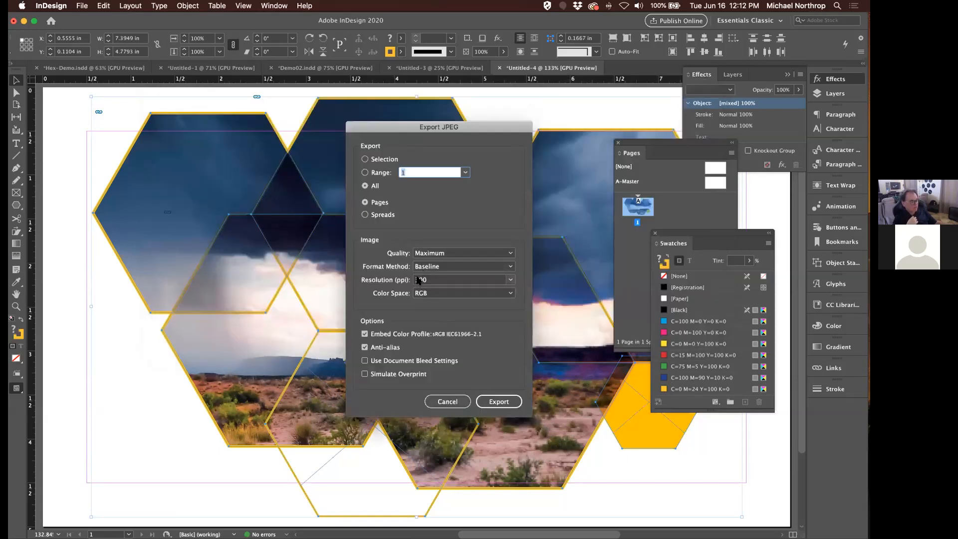
pyautogui.click(492, 401)
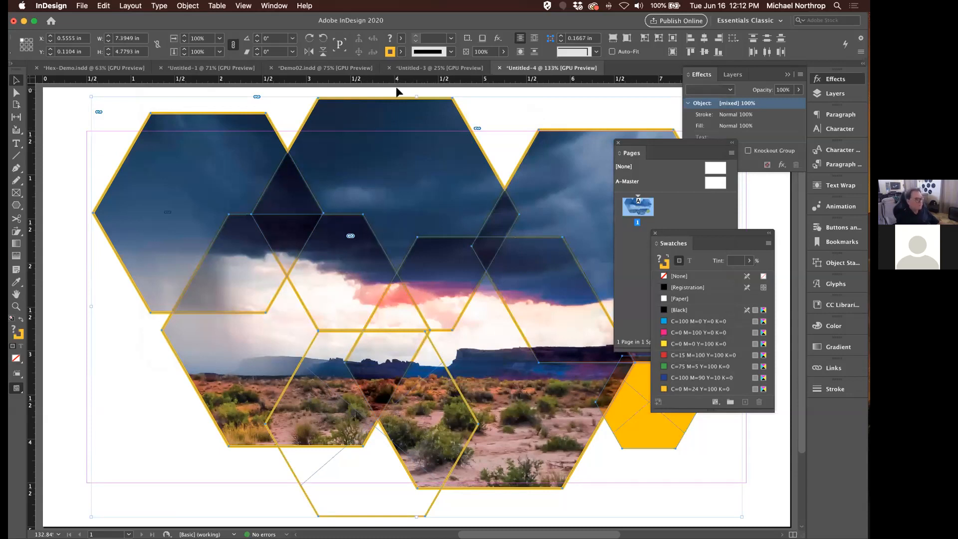
# Return to Demo02.indd and delete the hexagon artwork from page 1, keeping the title text.
pyautogui.click(335, 70)
pyautogui.moveTo(402, 288); pyautogui.dragTo(549, 387)
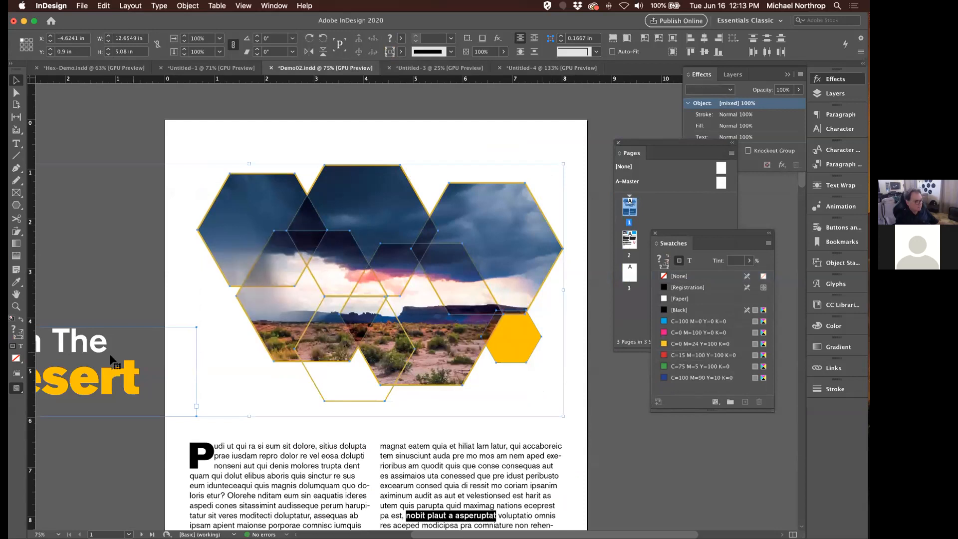
pyautogui.press('Delete')
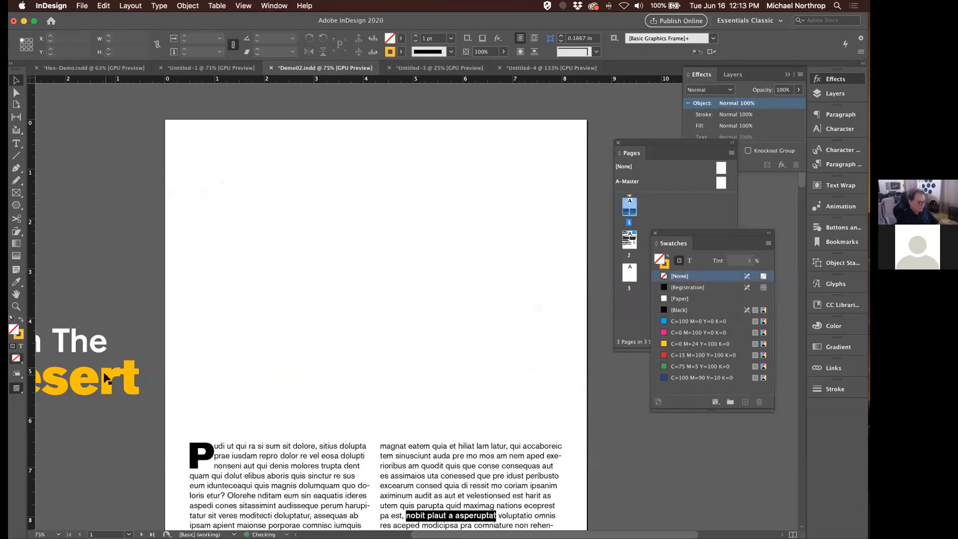
# Place Demo-x.jpg in the empty area above the page 1 text columns, position it and deselect it.
pyautogui.press('super+d')
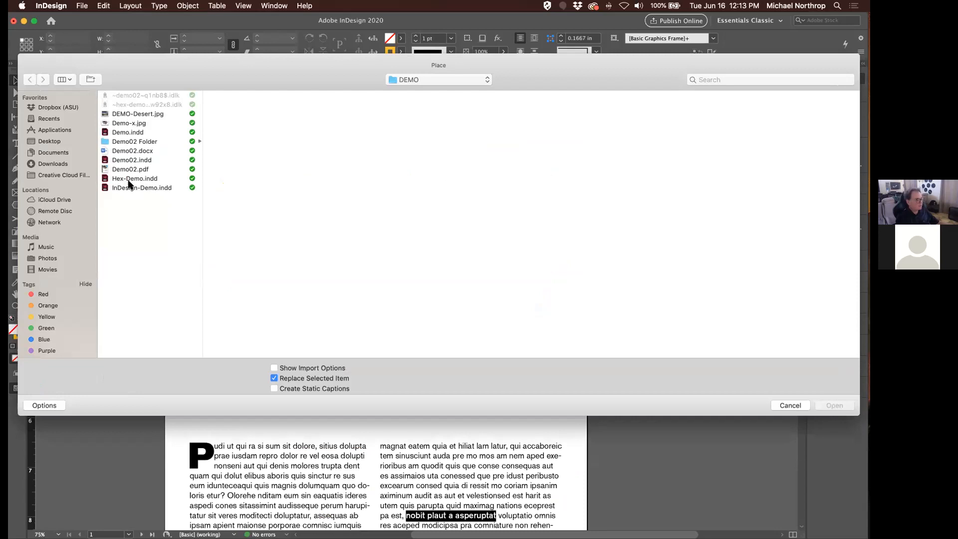
pyautogui.click(130, 123)
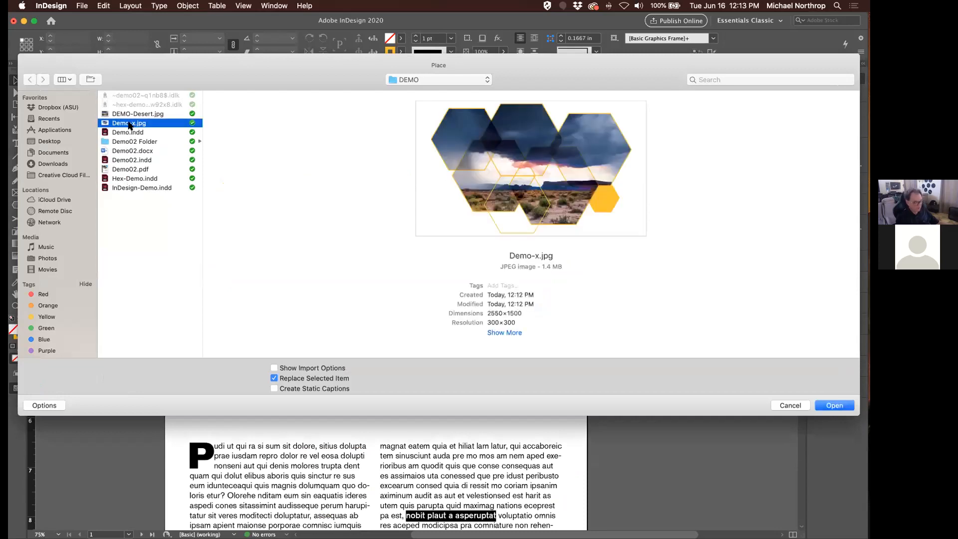
pyautogui.doubleClick(128, 125)
pyautogui.moveTo(207, 146); pyautogui.dragTo(552, 393)
pyautogui.moveTo(442, 340); pyautogui.dragTo(435, 361)
pyautogui.click(196, 358)
# Save Demo02.indd and export it as an Adobe PDF (Print) file named Demo02-x.pdf in the DEMO folder.
pyautogui.press('super+s')
pyautogui.press('super+e')
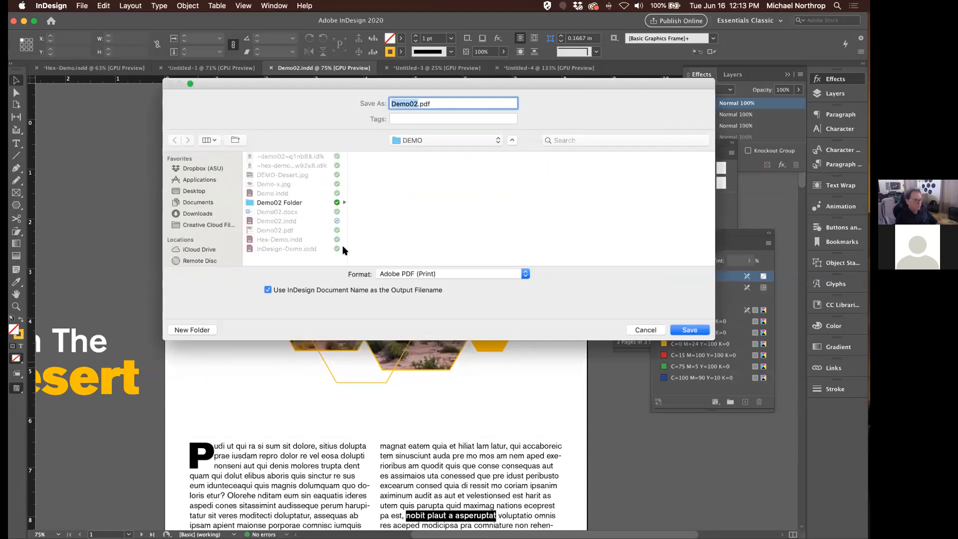
pyautogui.click(414, 102)
pyautogui.press('Right')
pyautogui.write('-x')
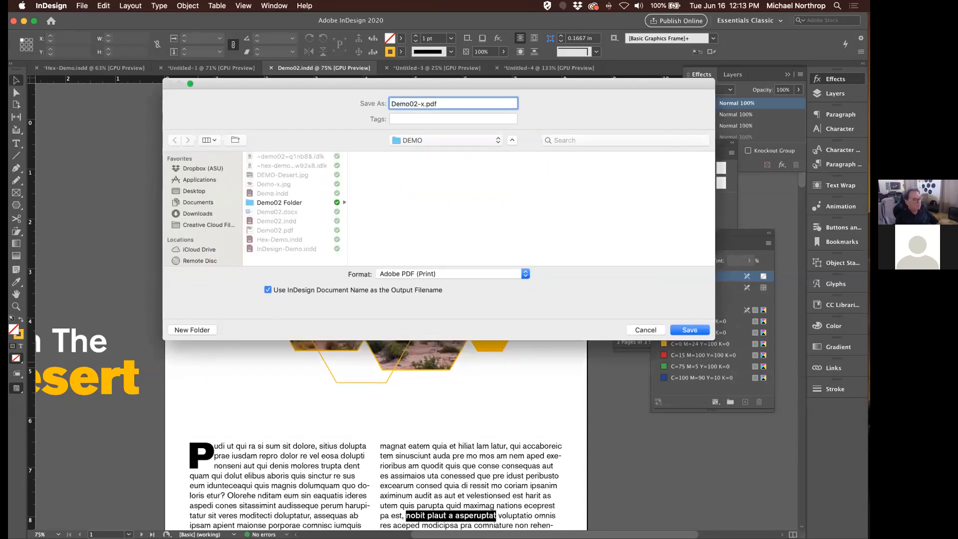
pyautogui.press('Return')
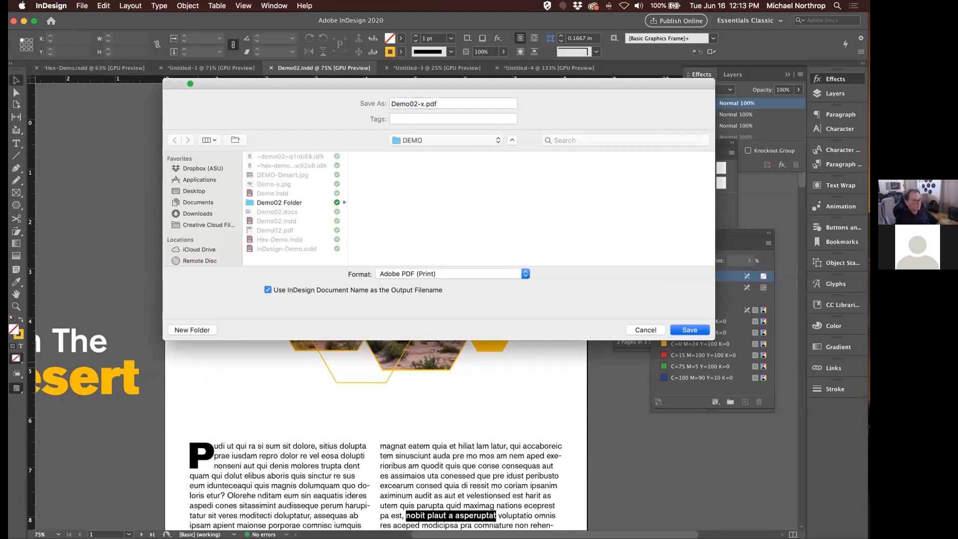
pyautogui.press('Return')
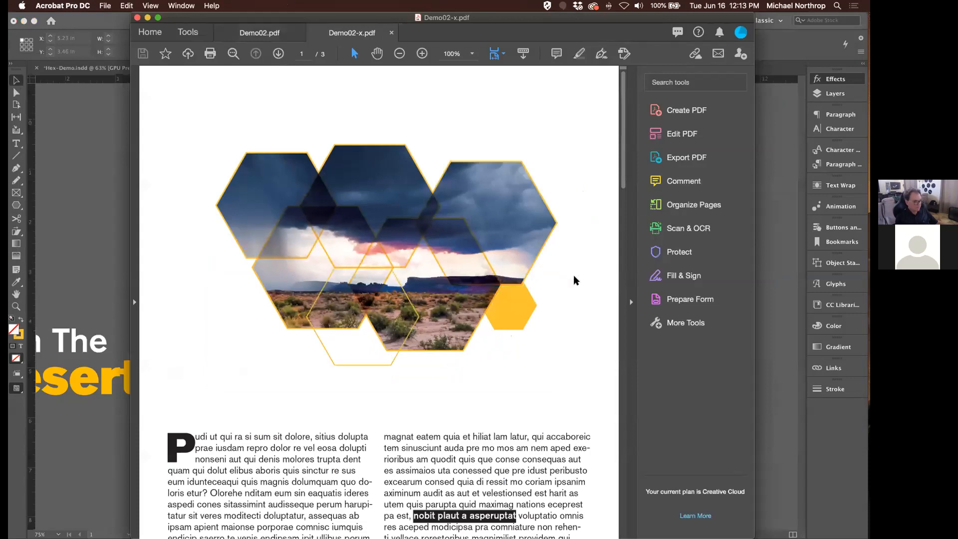
# Check the page 1 image bounds in Acrobat's Edit PDF mode, and export the PDF to the DEMO folder as Word Document Demo02-x.docx.
pyautogui.click(682, 134)
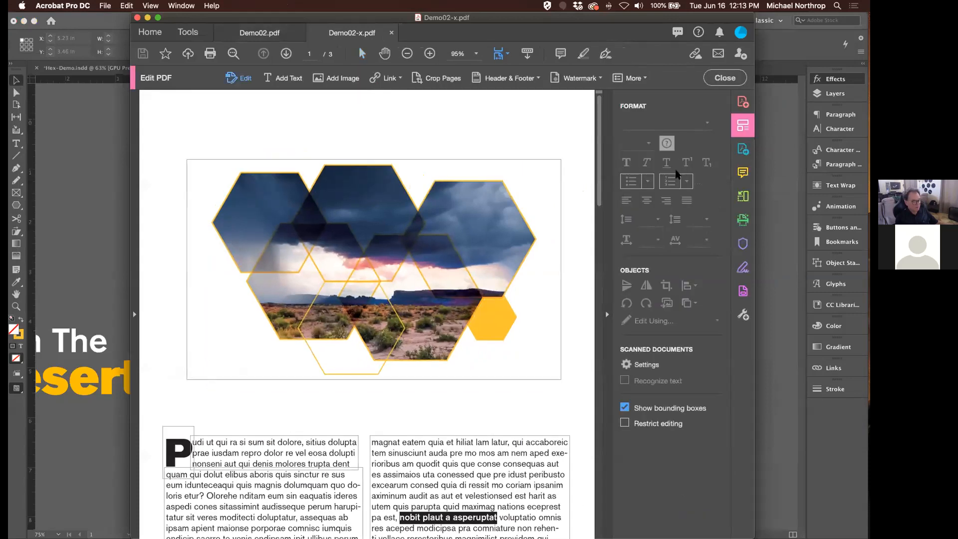
pyautogui.click(725, 77)
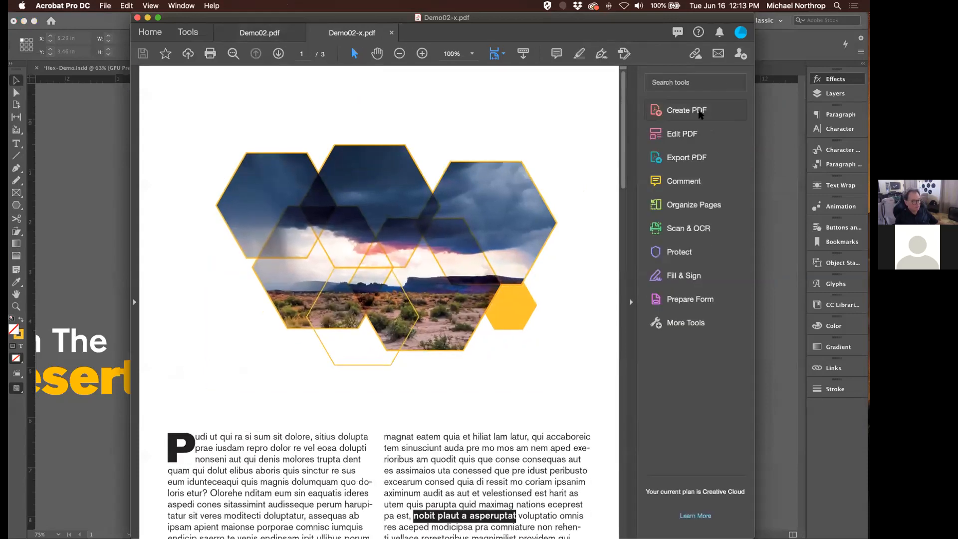
pyautogui.click(684, 157)
pyautogui.click(428, 372)
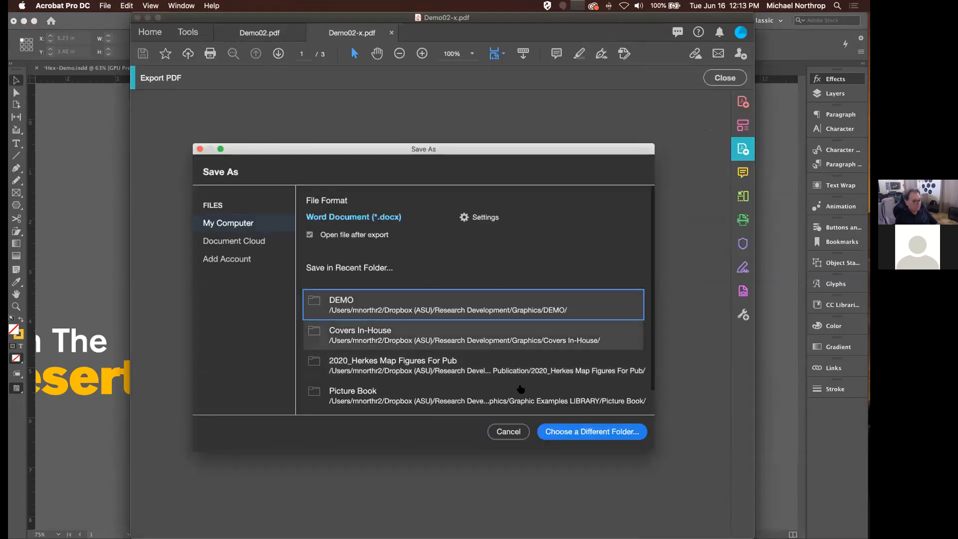
pyautogui.click(390, 305)
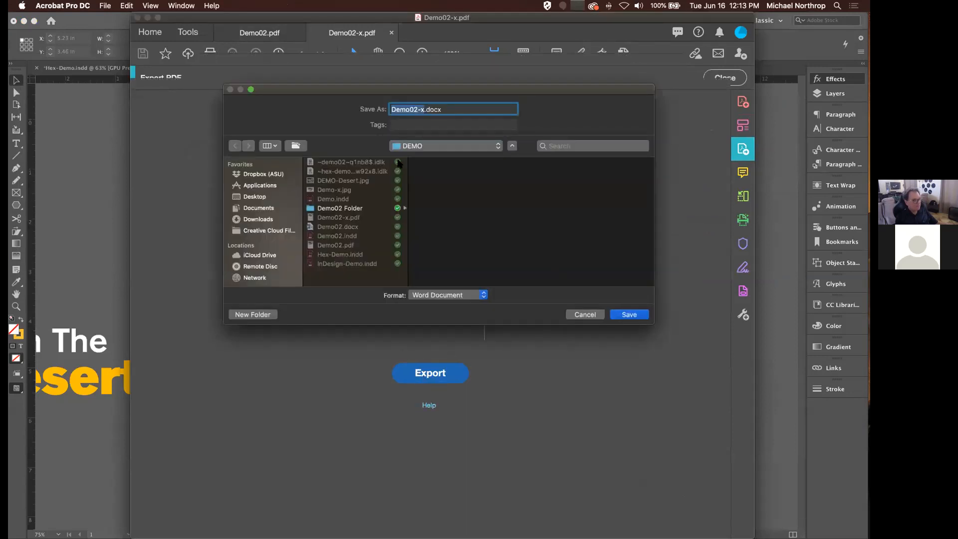
pyautogui.click(625, 314)
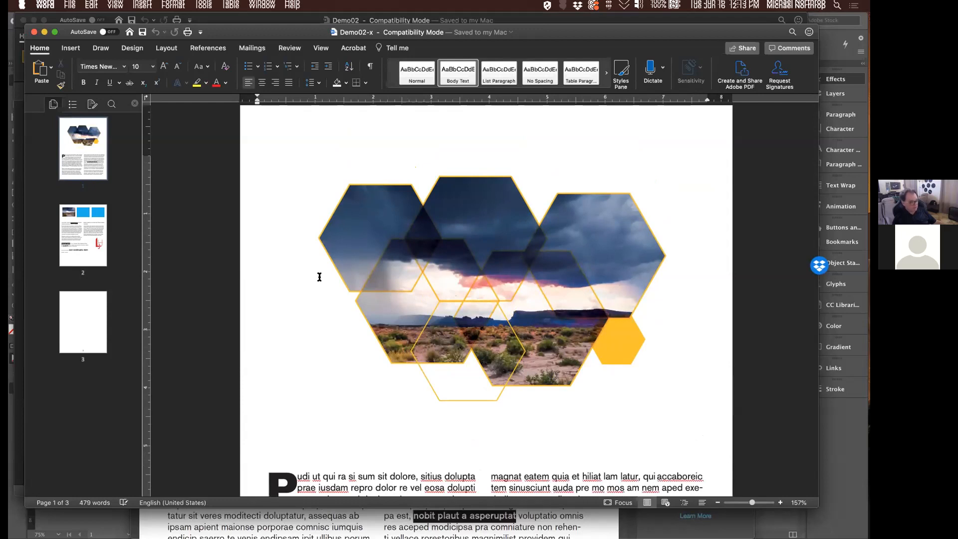
# Examine how the single hexagon image and the text columns carried over on page 1 of the Word document.
pyautogui.scroll(-3, 301, 278)
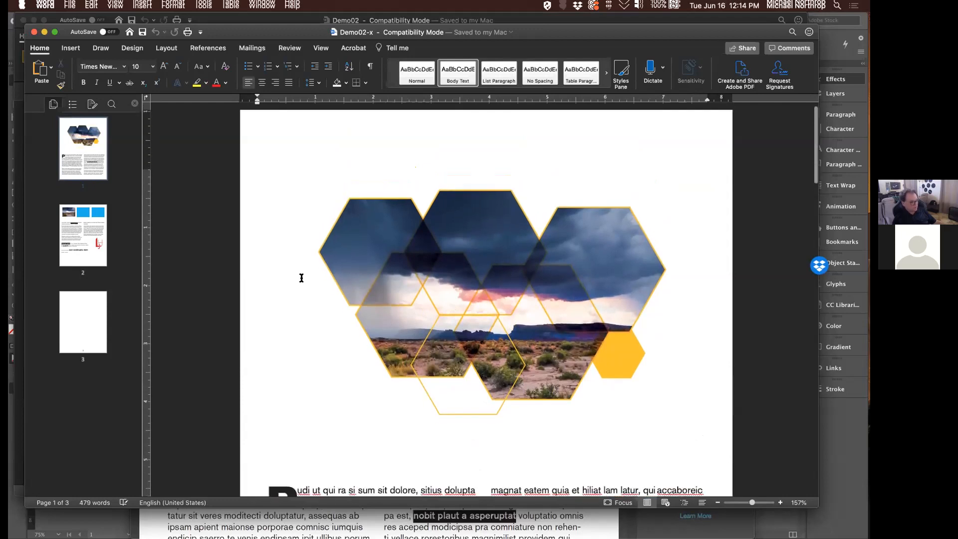